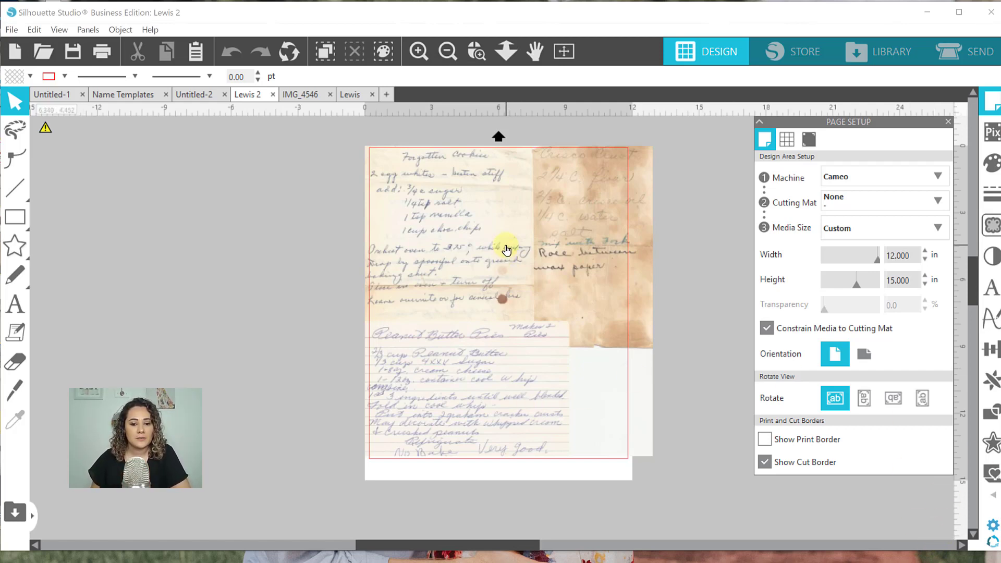
Move the scanned recipes image slightly down and to the right on the page.
mouse_move(506, 250)
mouse_down()
mouse_move(533, 243)
mouse_move(513, 292)
mouse_move(514, 261)
mouse_up()
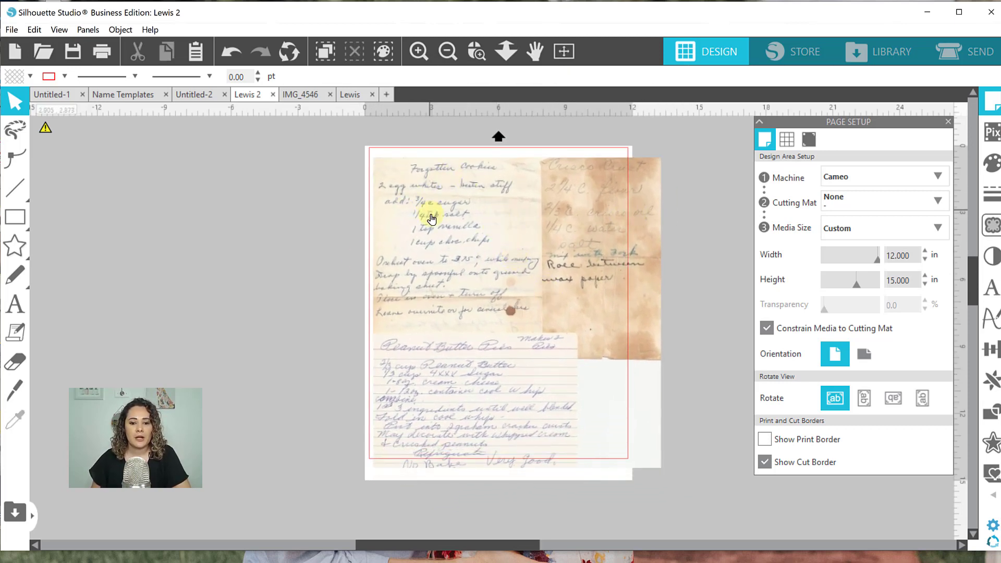
drag(432, 219, 445, 235)
Examine the writing and the brown stain near the end of the Forgotten Cookies recipe up close.
click(476, 51)
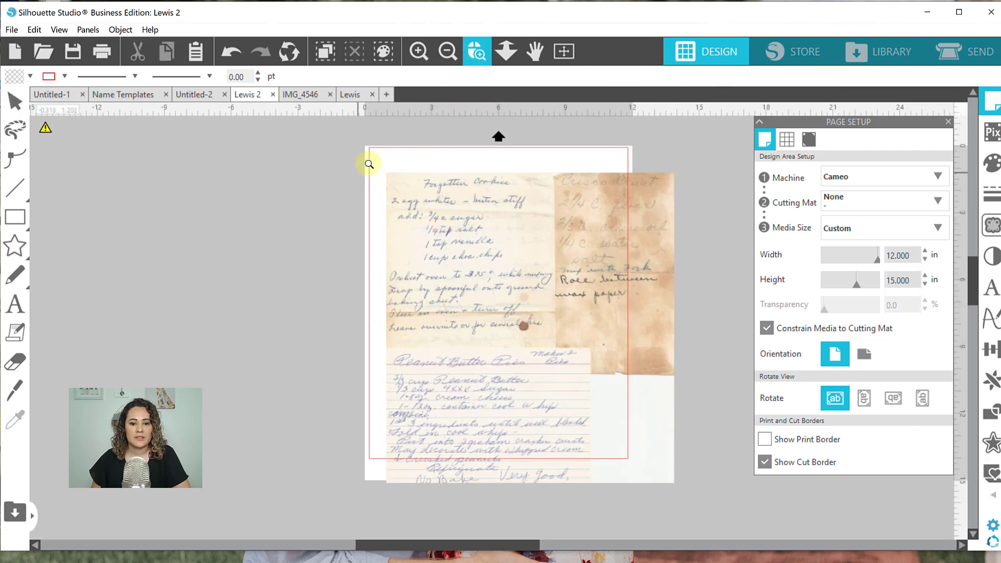
drag(369, 165, 563, 305)
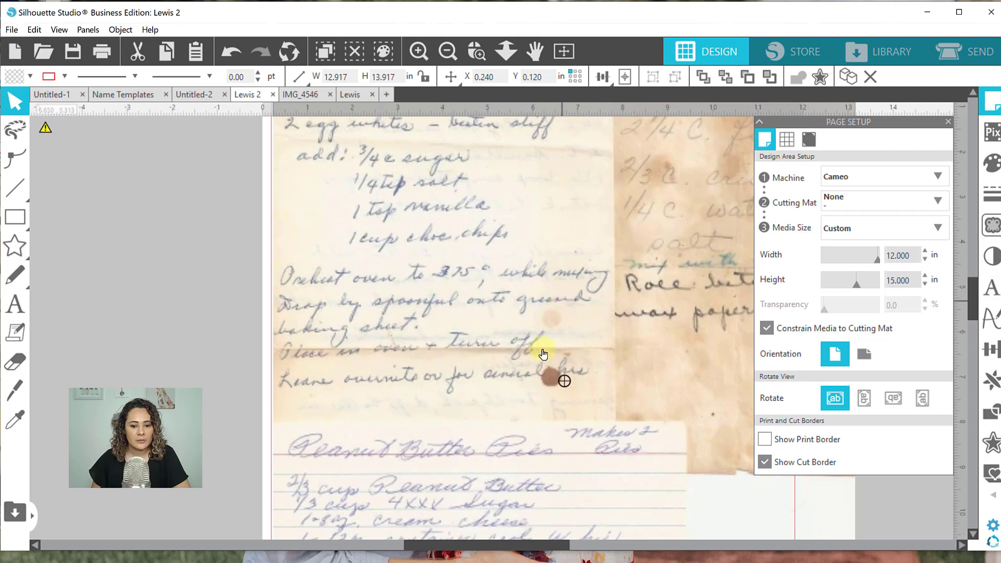
click(553, 378)
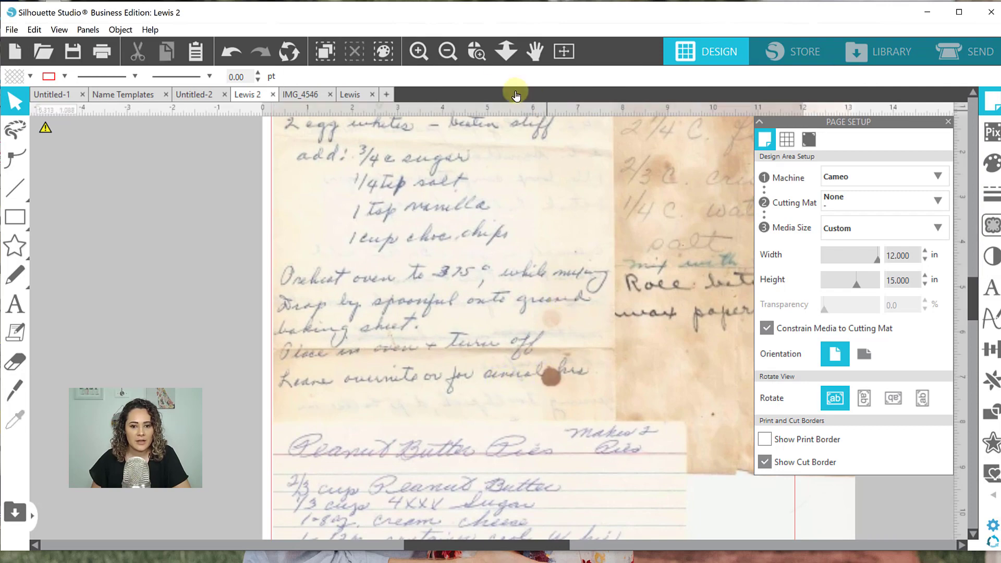
click(476, 51)
drag(531, 359, 594, 423)
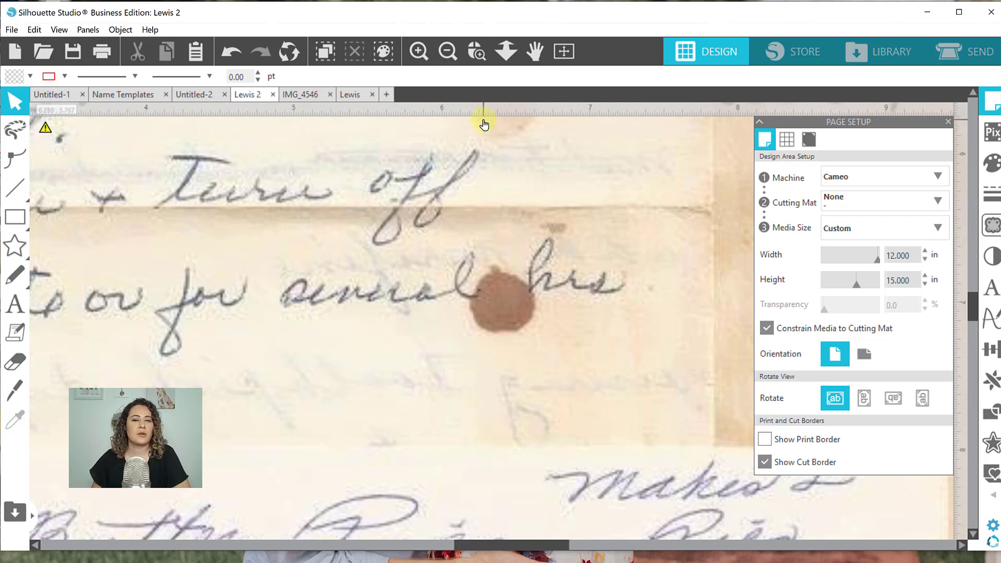
click(447, 51)
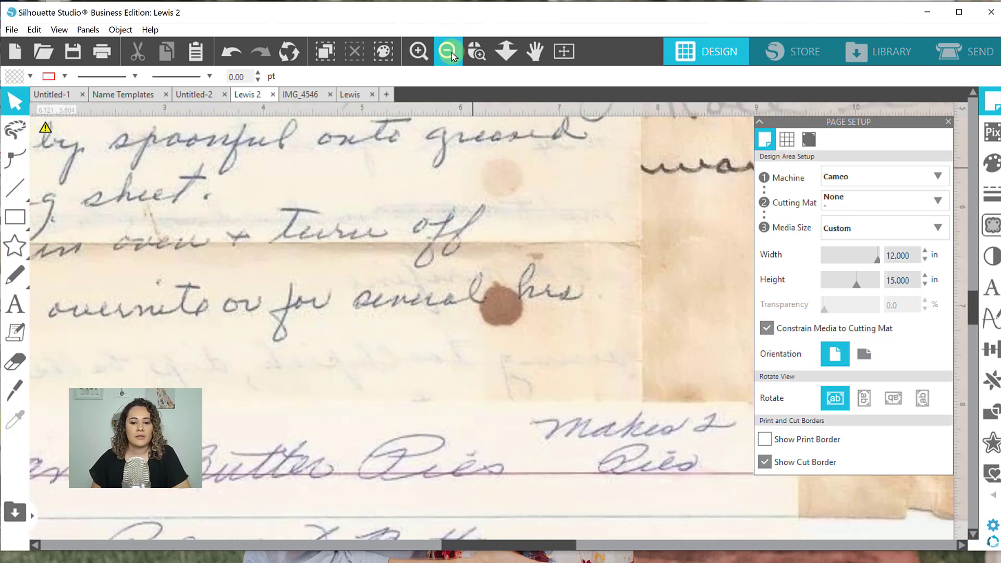
click(447, 51)
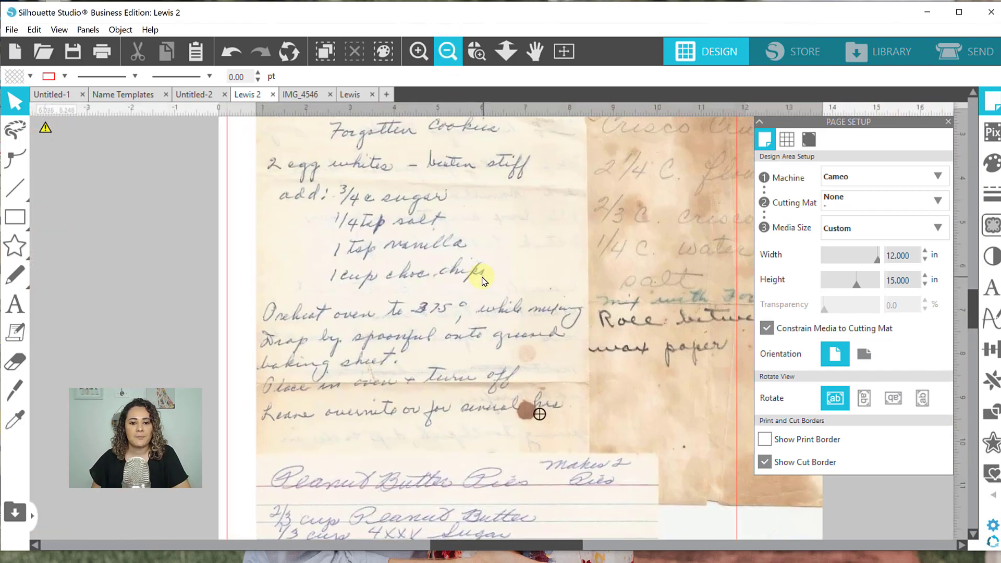
click(448, 51)
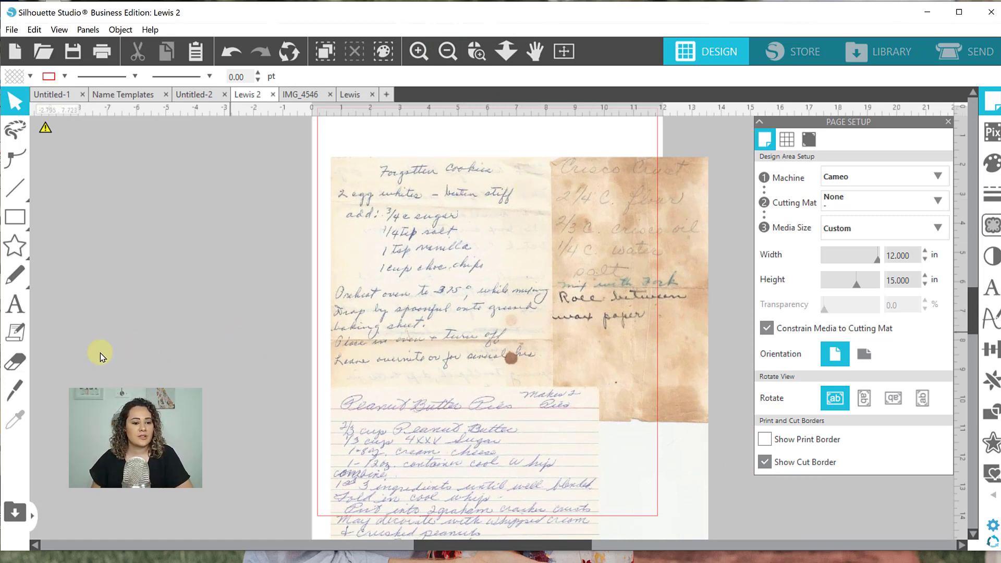
Slice the scan with straight knife cuts, one horizontally below and one vertically beside the Forgotten Cookies recipe.
click(16, 391)
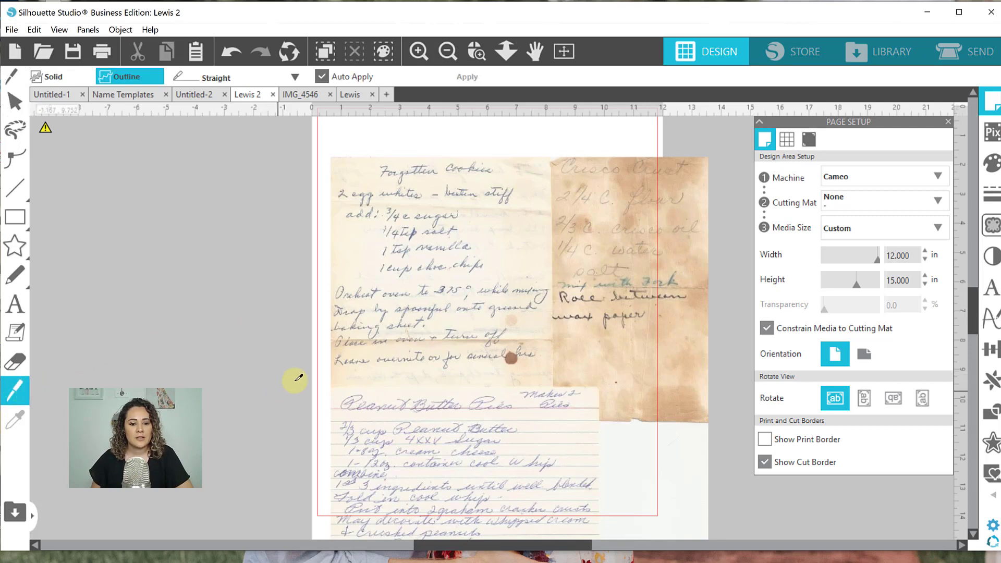
drag(315, 377, 742, 383)
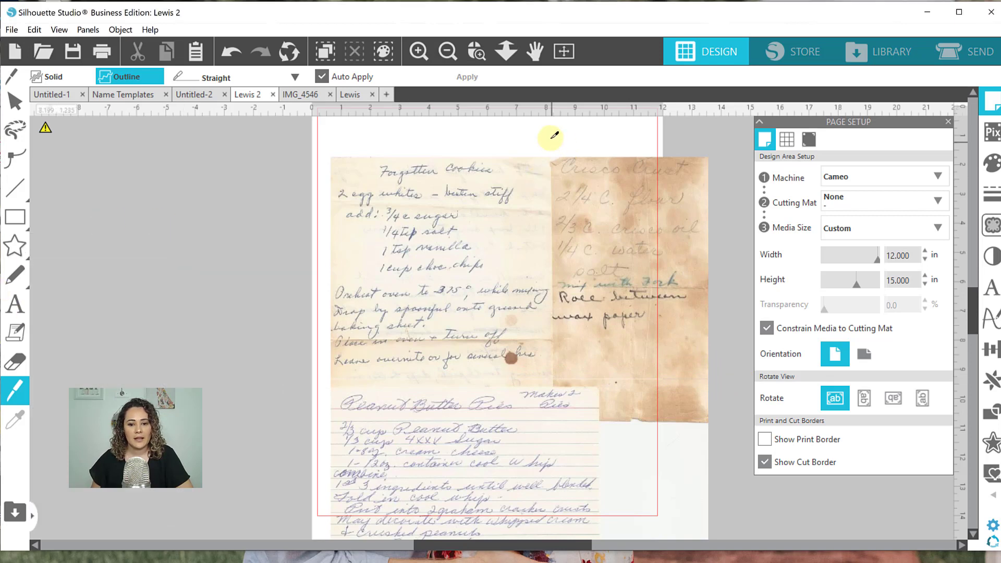
drag(552, 139, 559, 385)
Pull apart and delete the cut-off pieces around the Forgotten Cookies recipe, and move the recipe slightly up and right.
click(14, 101)
drag(652, 278, 727, 267)
drag(619, 385, 706, 424)
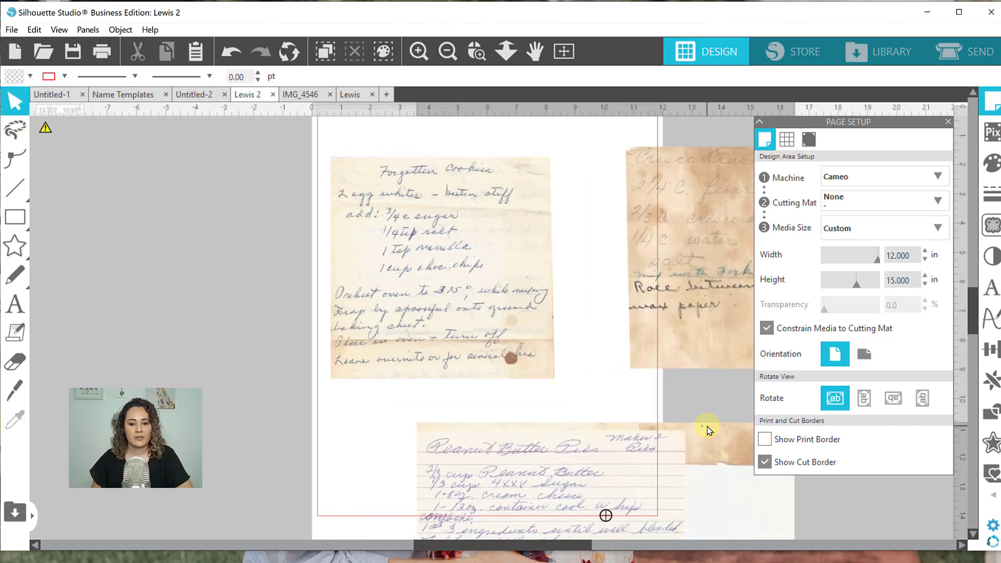
click(654, 452)
key(Delete)
click(666, 226)
key(Delete)
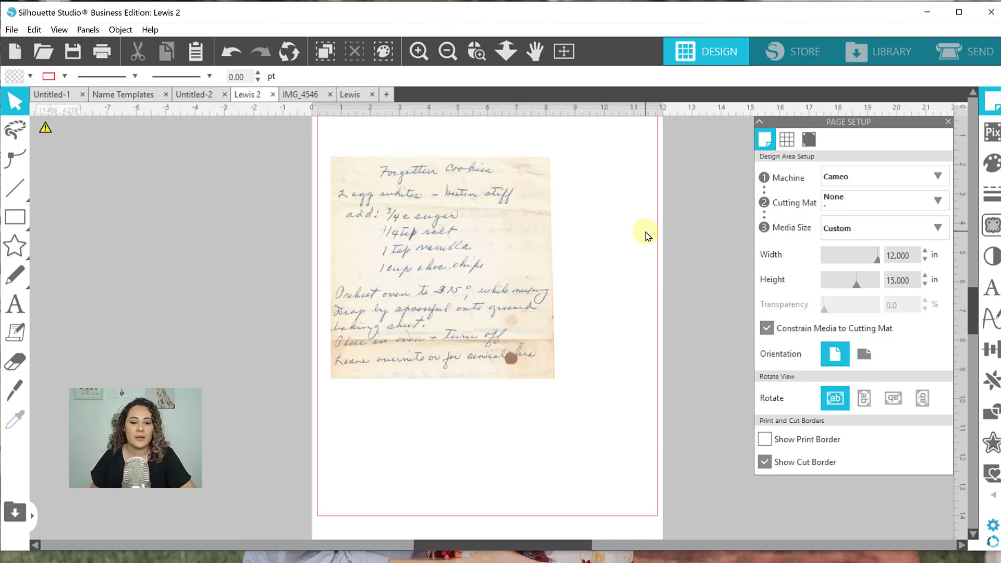
drag(541, 248, 570, 241)
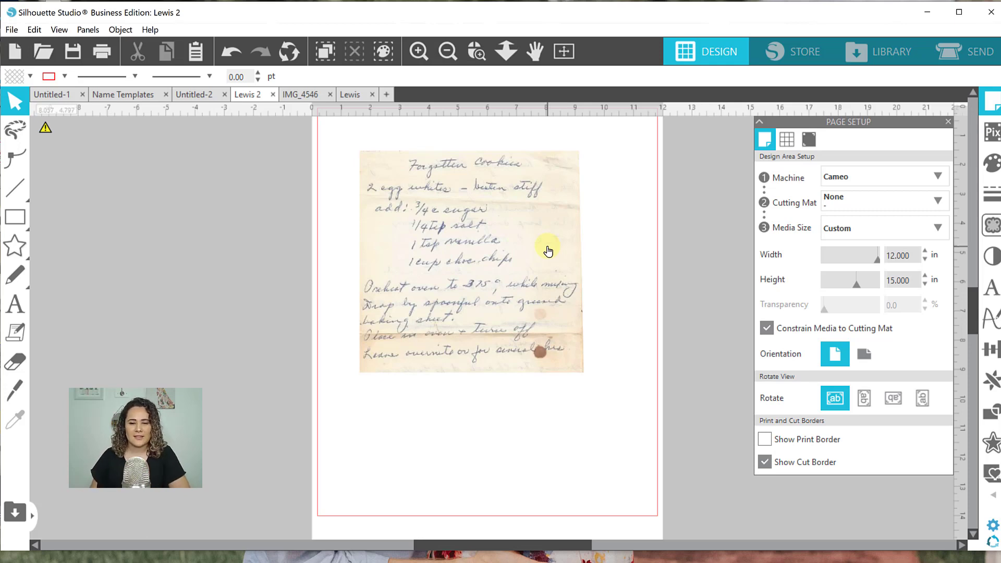
Select the Forgotten Cookies recipe and open the Image Effects for it.
click(489, 255)
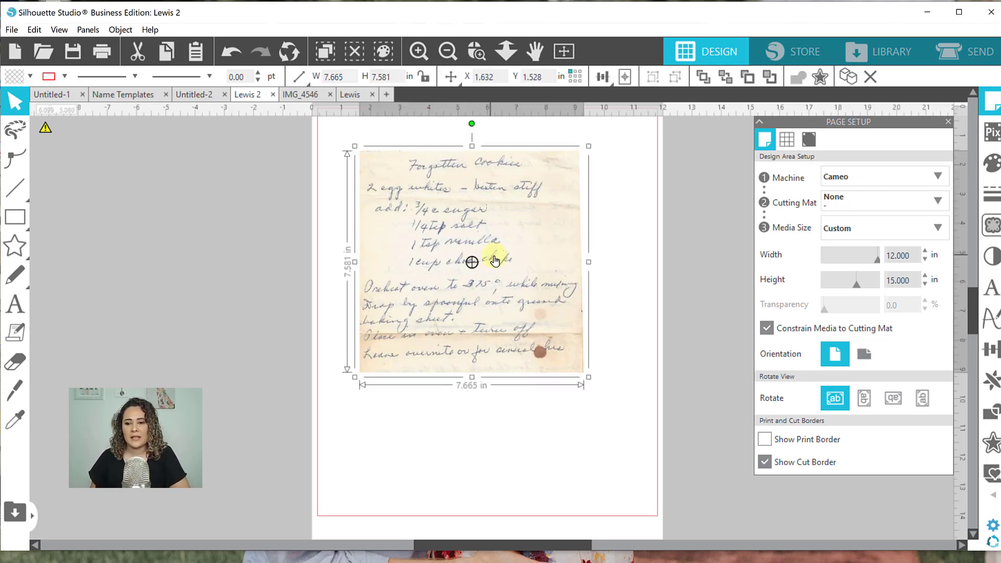
click(992, 257)
click(926, 206)
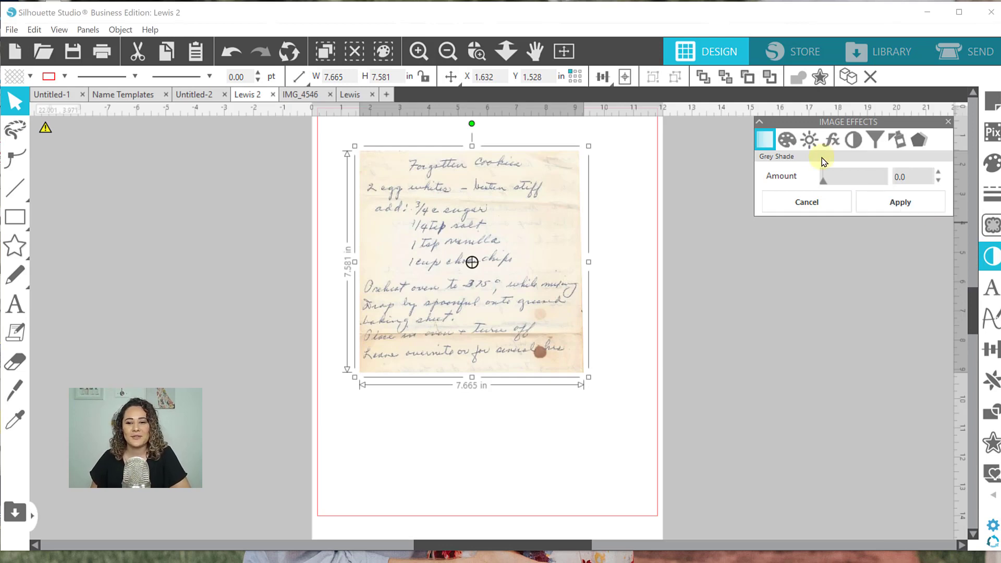
Look through the available image effects, including Invert, Colorize, Tint and Grey Shade, for adjusting the recipe scan.
click(852, 142)
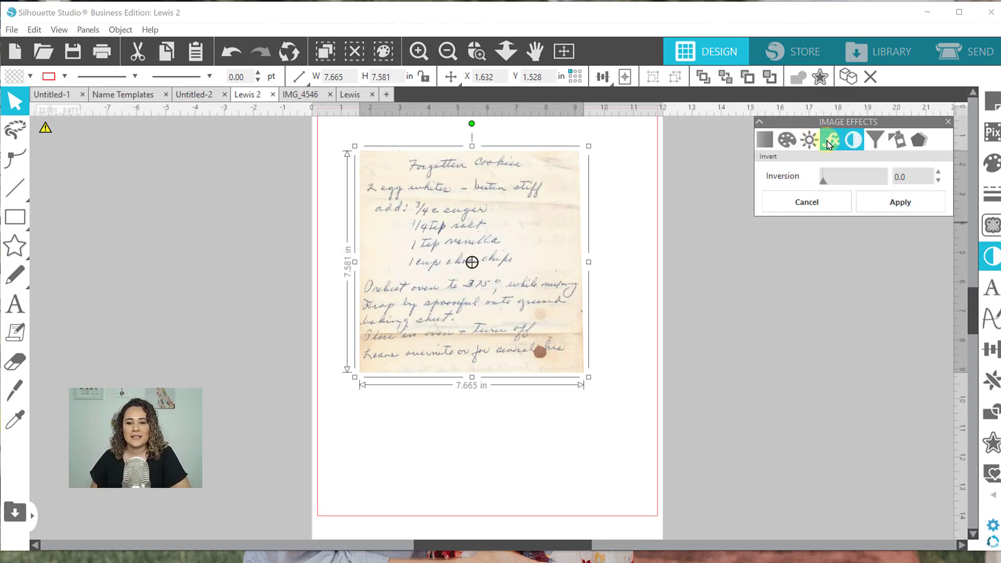
click(787, 140)
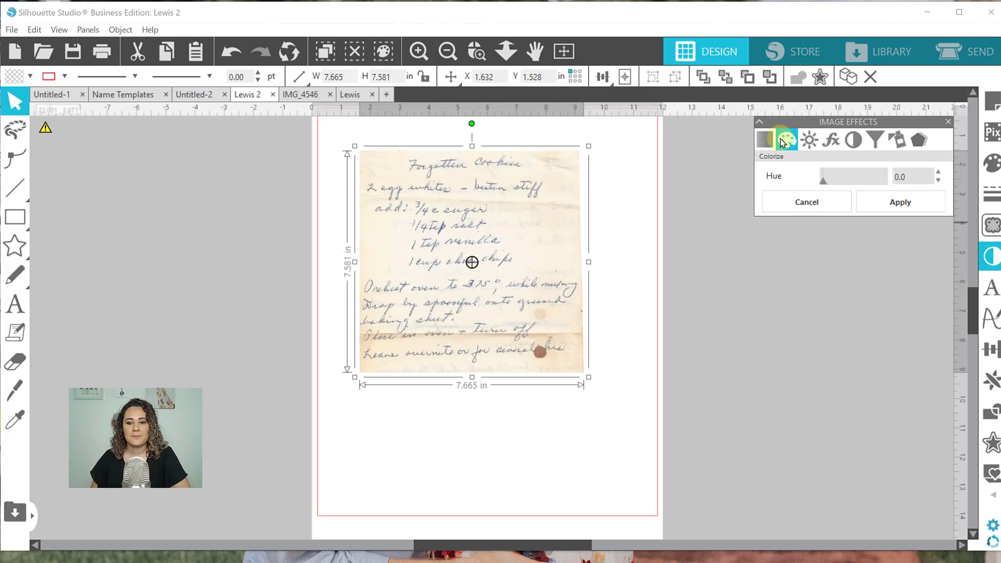
click(823, 138)
click(810, 140)
click(833, 139)
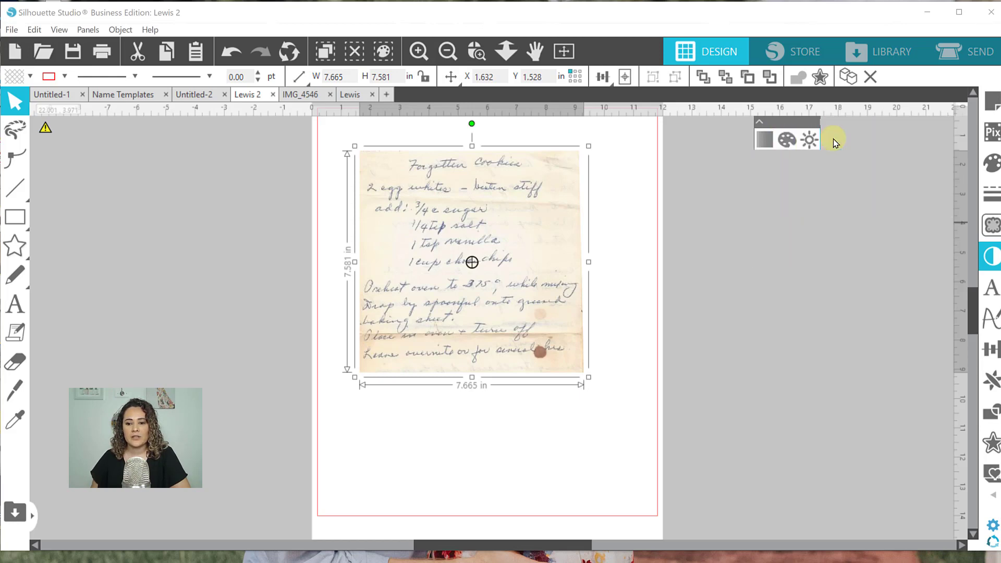
click(853, 140)
click(875, 140)
click(891, 136)
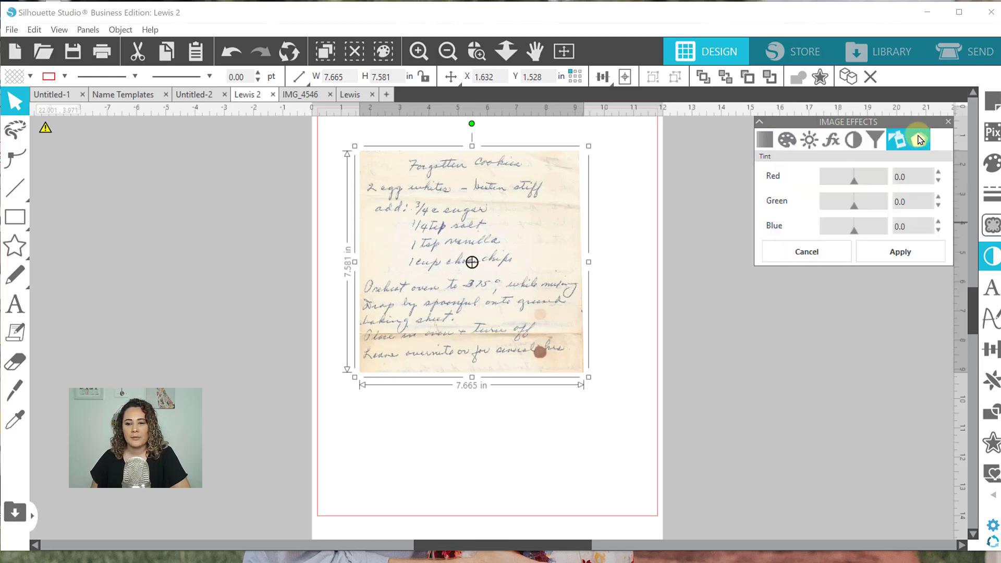
click(921, 140)
click(765, 141)
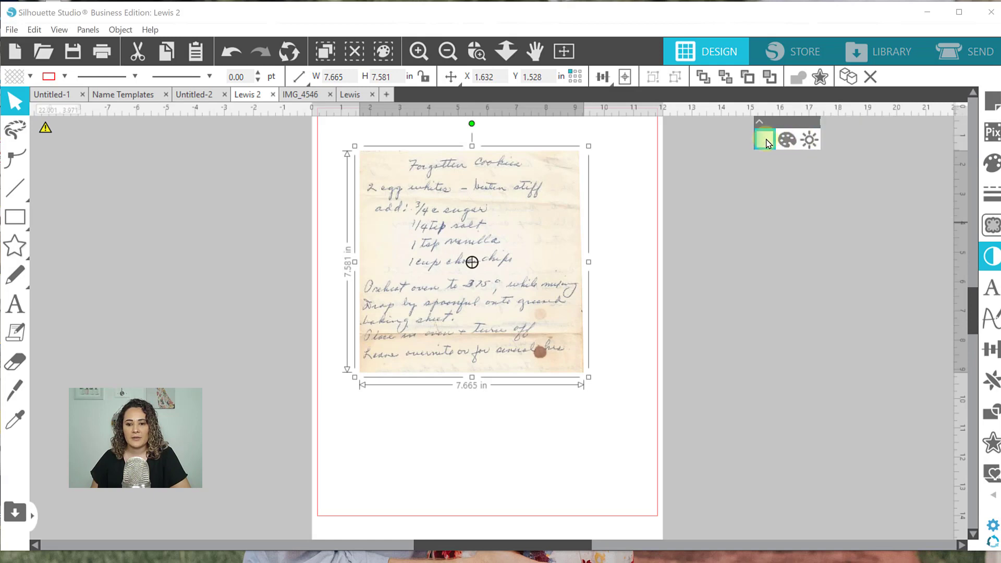
click(787, 140)
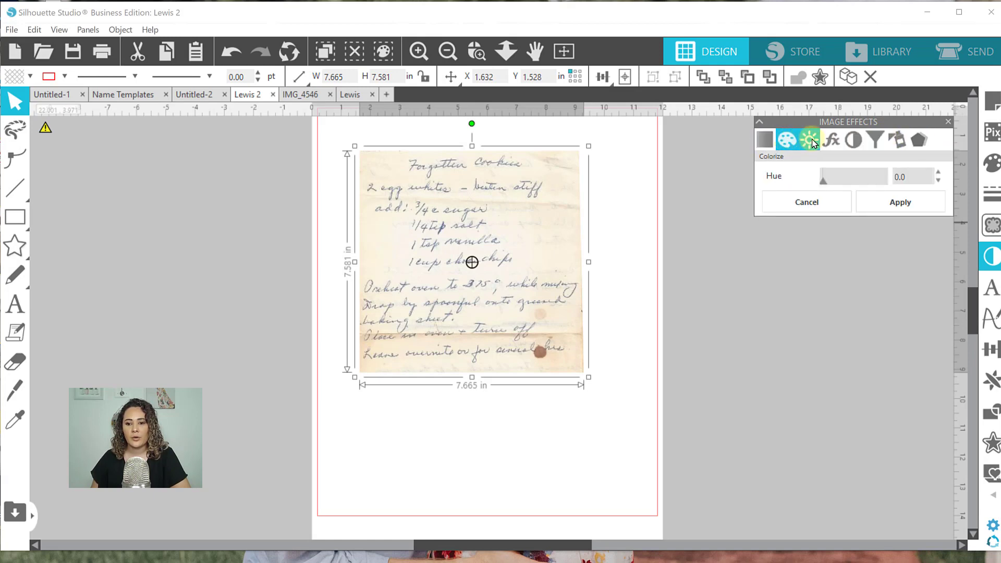
Try a contrast of 24 and a saturation of -79 on the recipe scan.
click(811, 140)
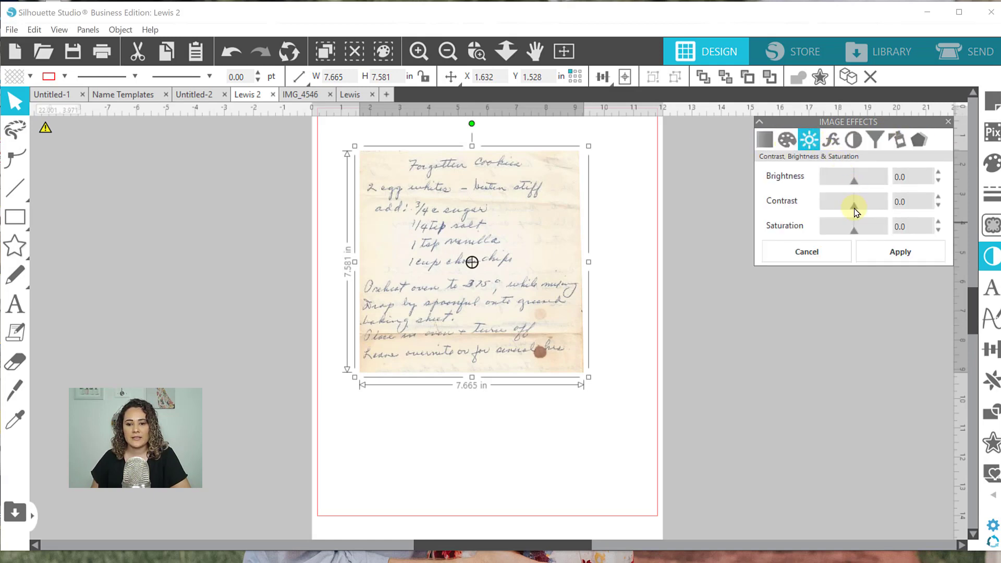
mouse_move(858, 210)
mouse_down()
mouse_move(876, 210)
mouse_move(862, 207)
mouse_up()
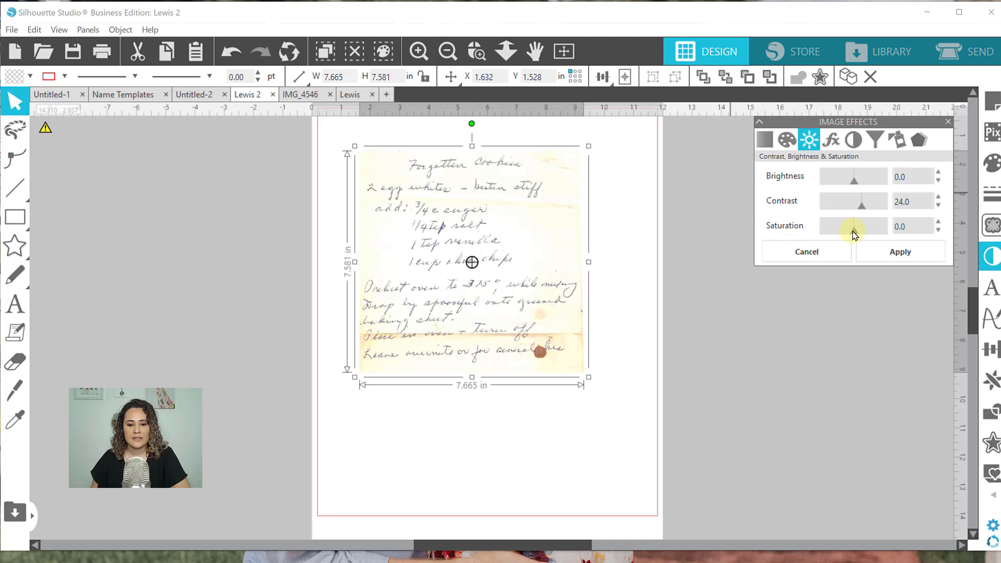
drag(854, 235, 823, 236)
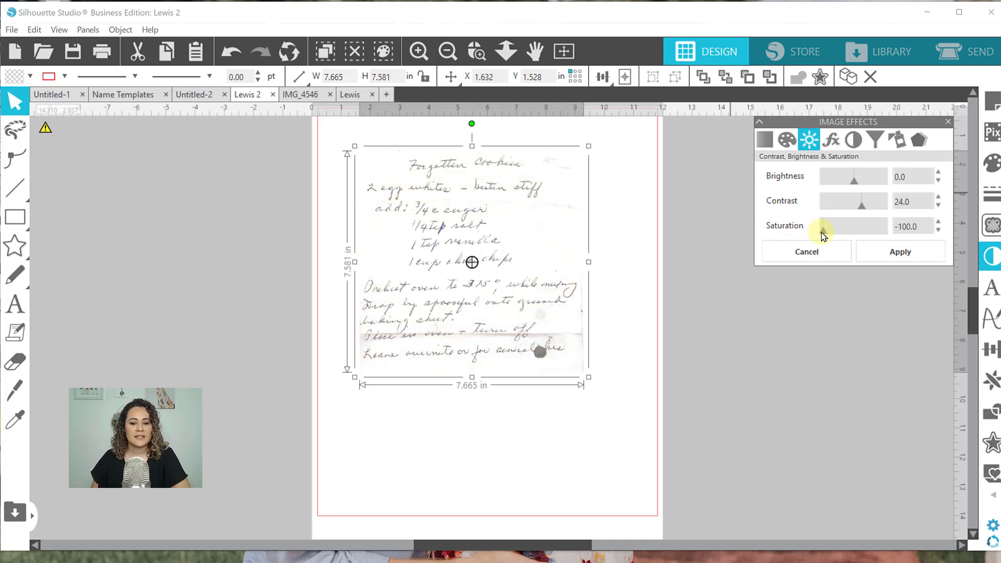
drag(823, 232, 829, 230)
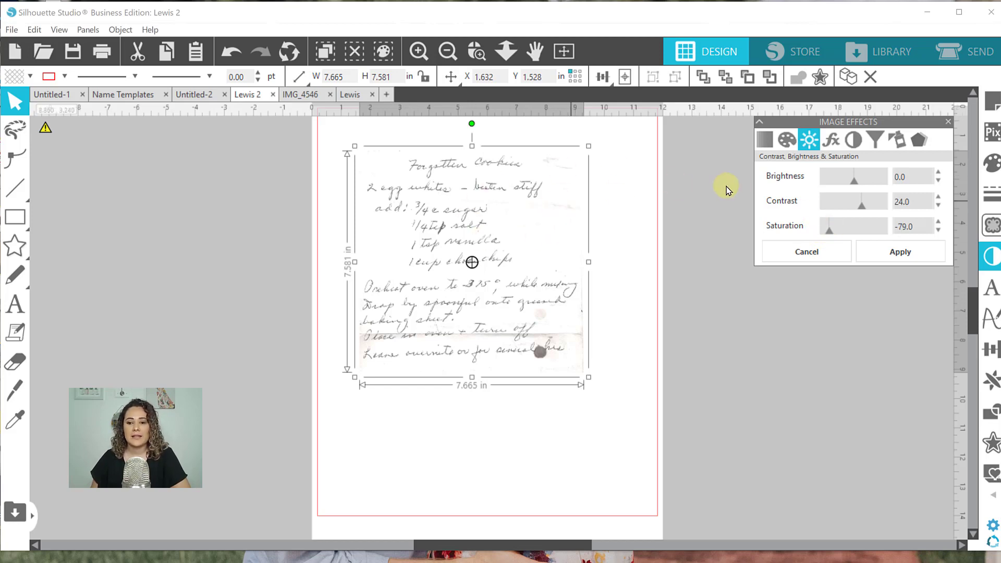
Review the Invert, Tint, Shadow and Grey Shade effects and cancel the trial adjustments to the recipe scan.
click(834, 146)
click(854, 141)
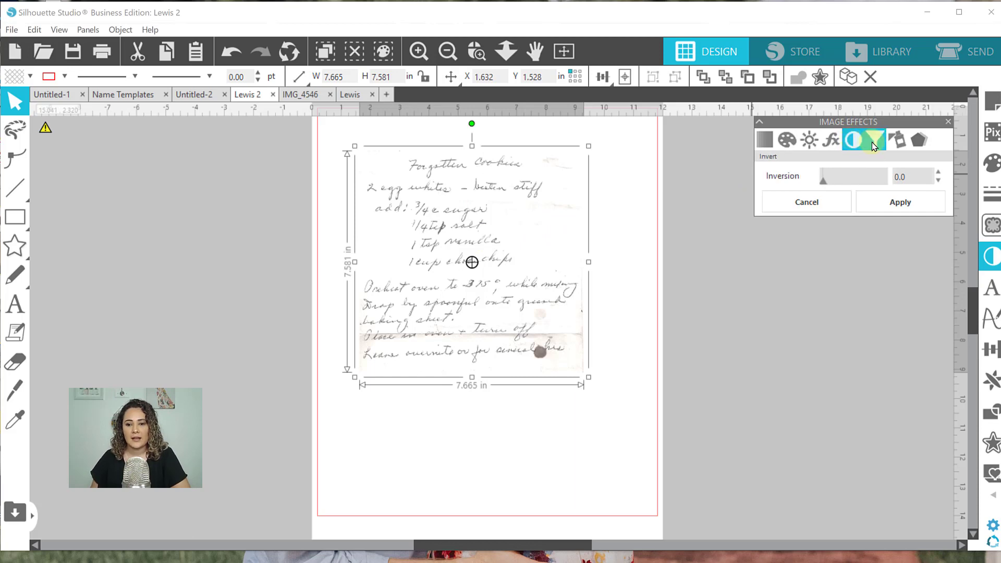
click(874, 147)
click(894, 140)
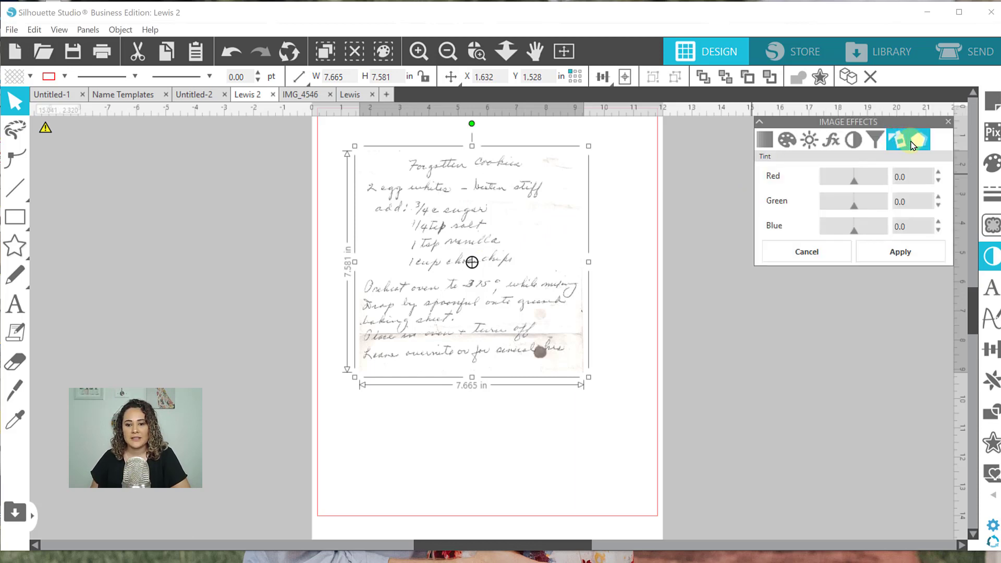
click(917, 144)
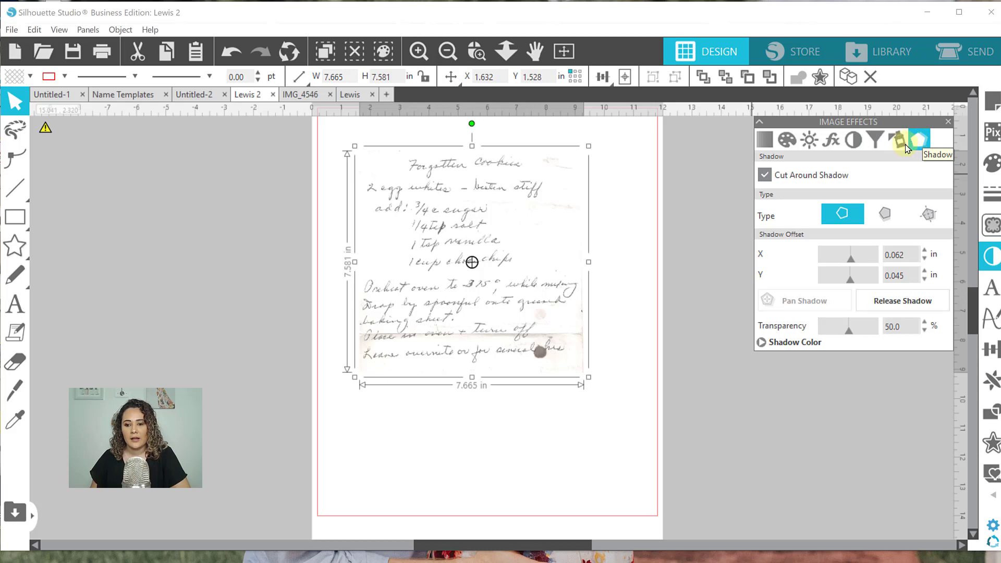
click(897, 140)
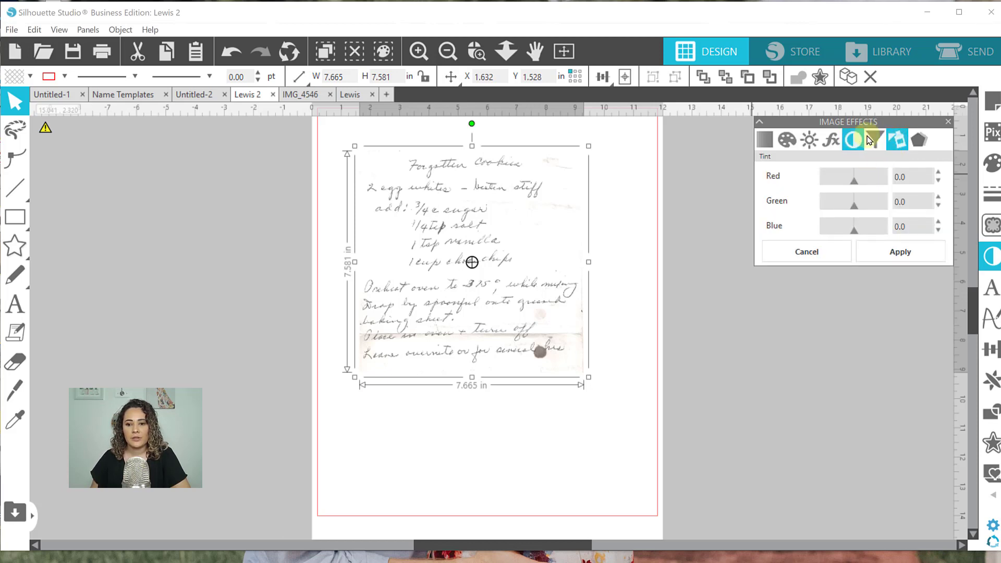
click(805, 140)
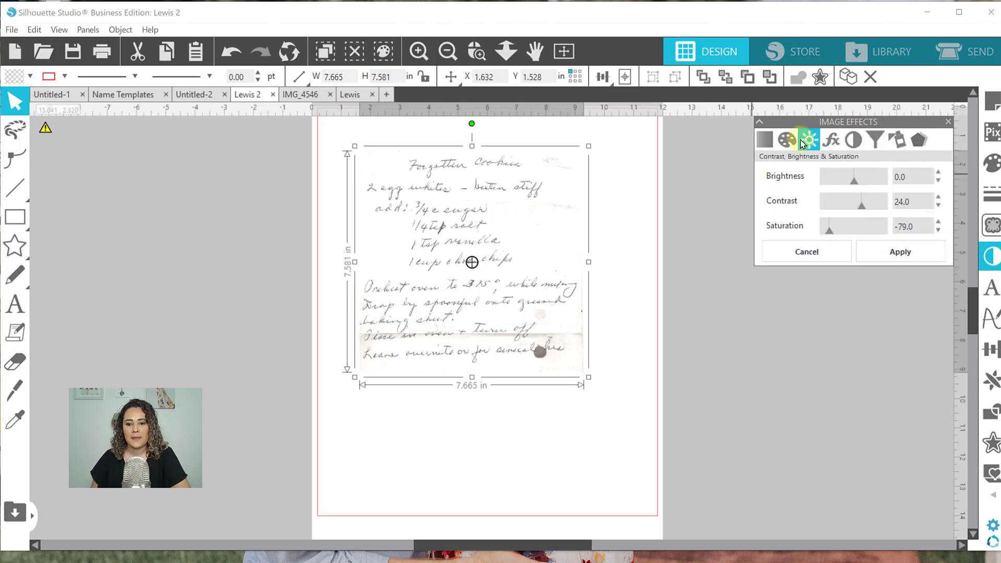
click(766, 140)
drag(825, 187, 823, 186)
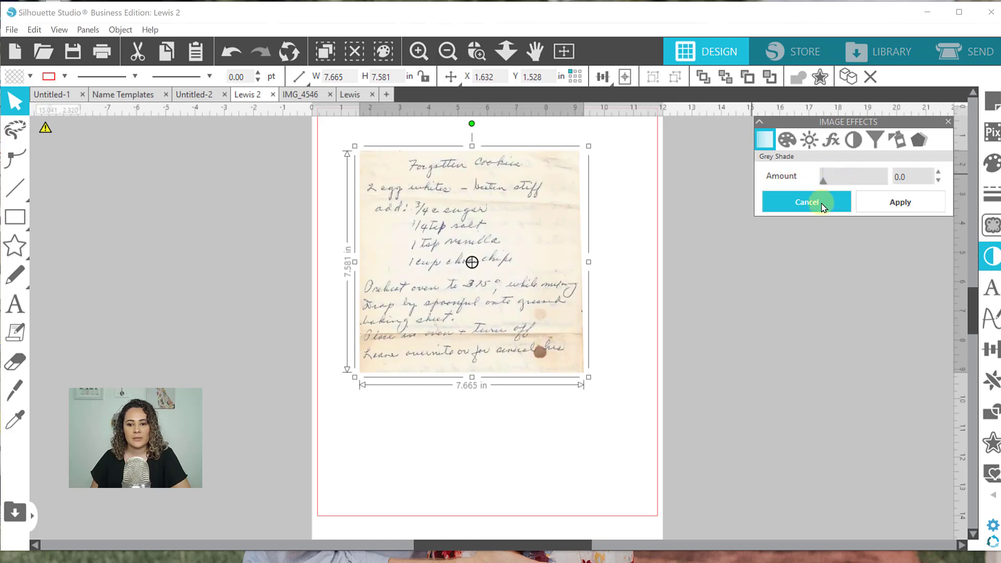
Set the recipe scan's saturation to -79 and contrast to 31, and apply the adjustments.
click(787, 148)
click(810, 141)
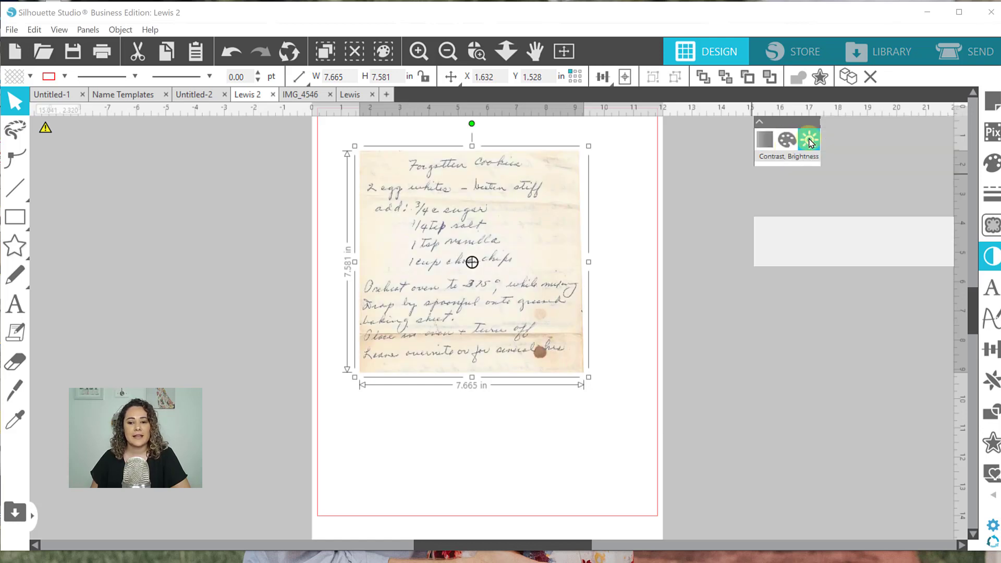
drag(854, 228, 829, 228)
drag(854, 204, 865, 209)
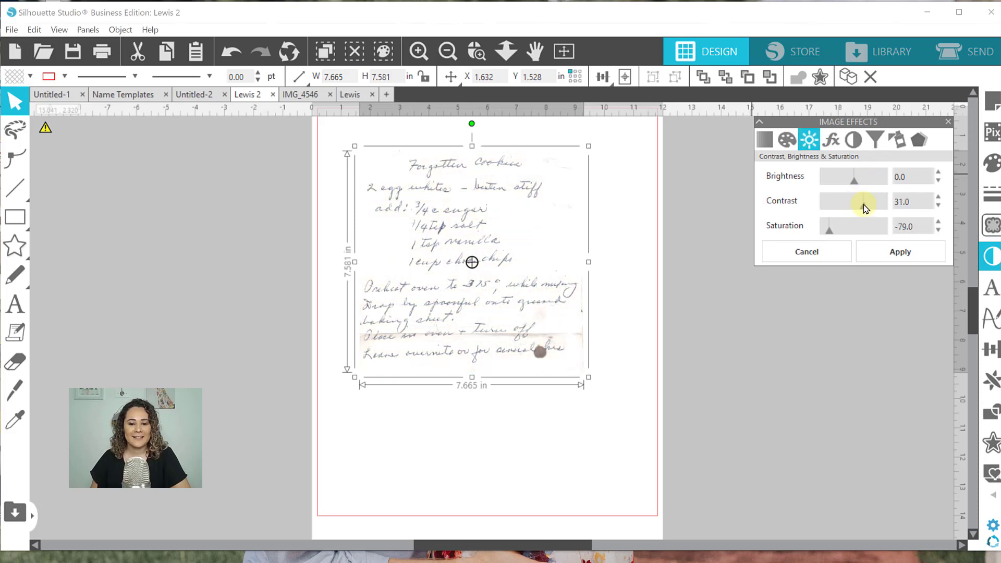
click(888, 260)
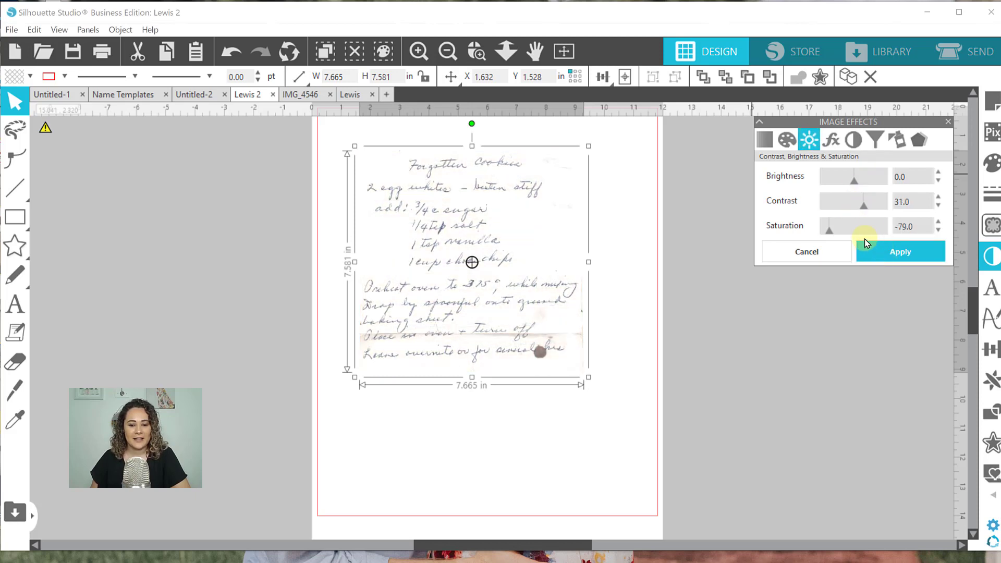
click(881, 254)
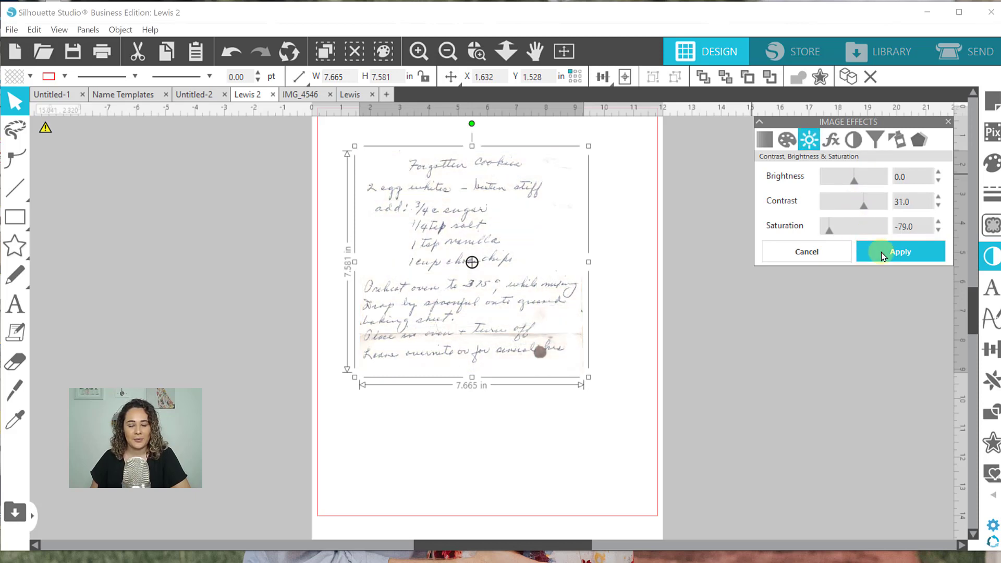
click(832, 140)
click(854, 140)
click(876, 140)
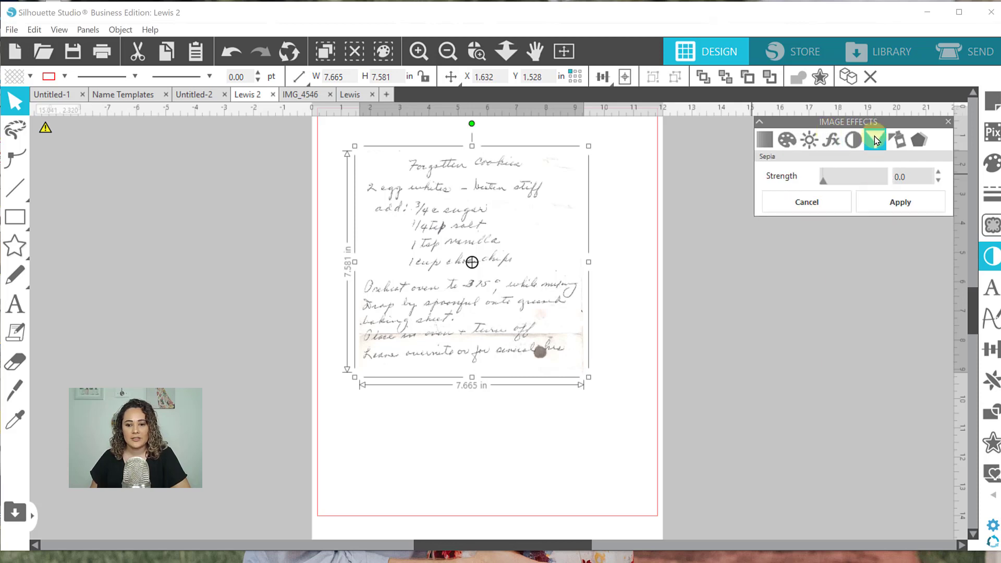
click(809, 140)
click(787, 139)
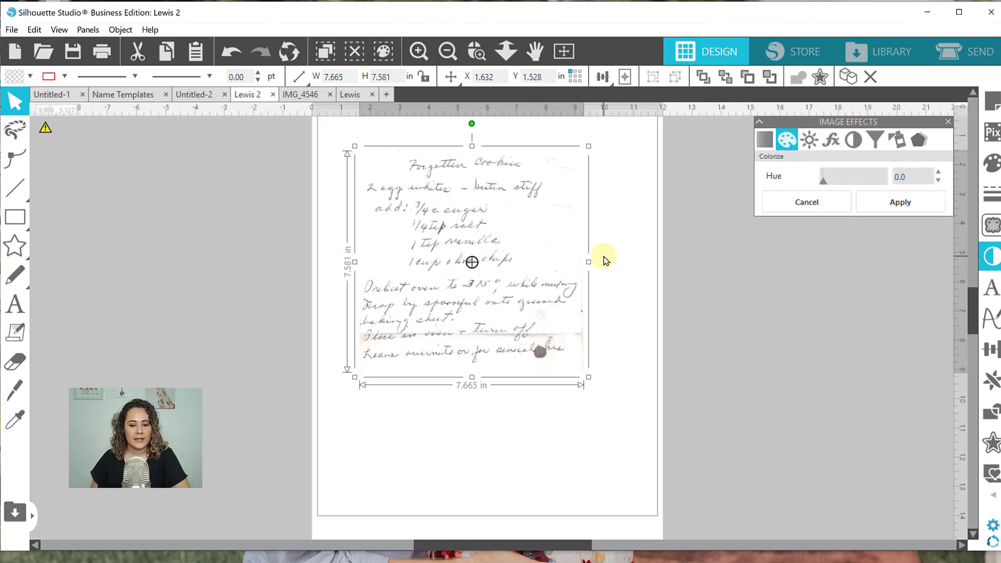
Move the recipe scan to about X 2.67 in, Y 2.68 in on the page and leave point editing.
drag(507, 223, 519, 252)
double_click(519, 253)
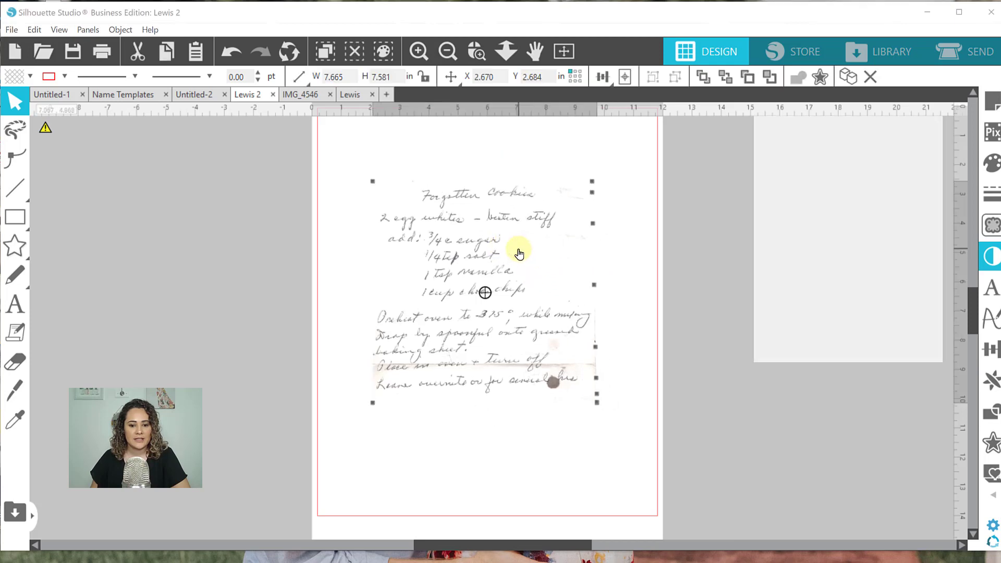
click(633, 263)
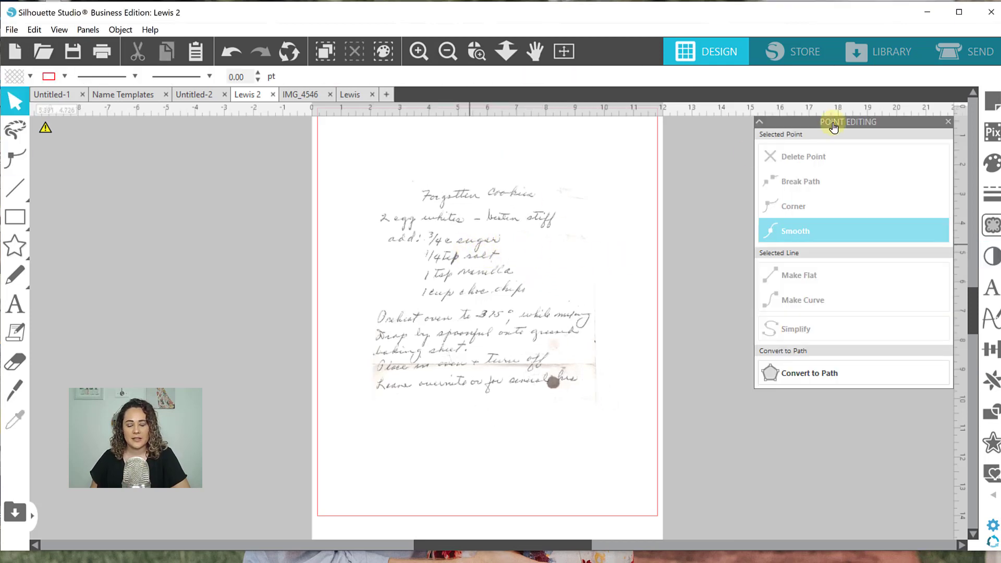
Select a trace area around the whole recipe scan and adjust its width to about 7.74 in.
click(992, 230)
click(785, 177)
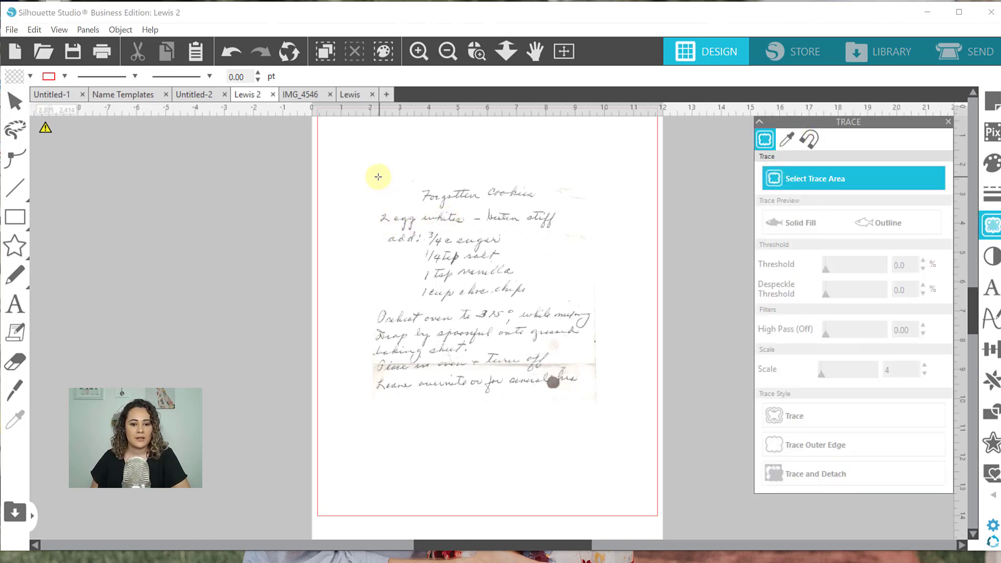
mouse_move(376, 177)
mouse_down()
mouse_move(409, 252)
mouse_move(469, 318)
mouse_move(599, 400)
mouse_up()
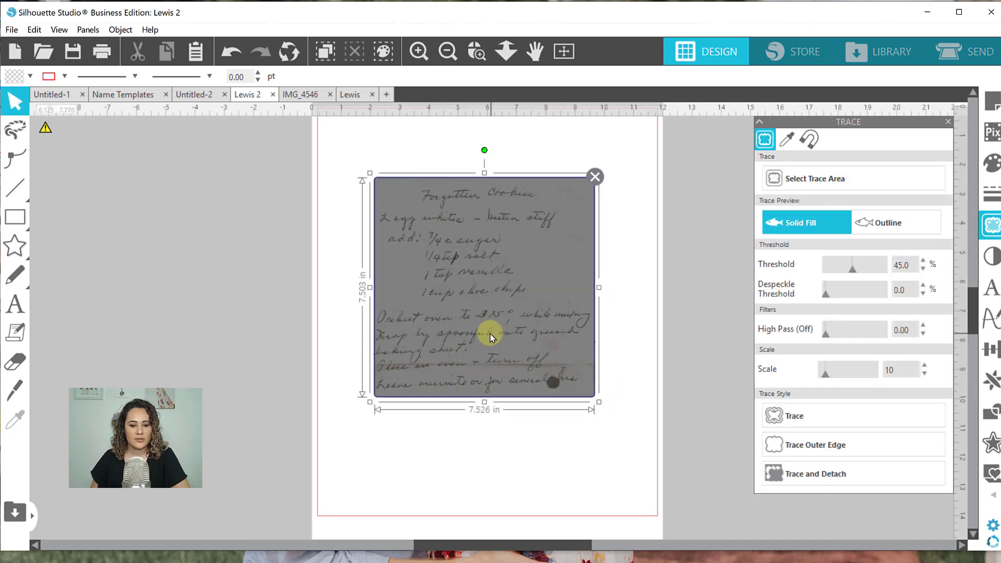
drag(489, 337, 487, 337)
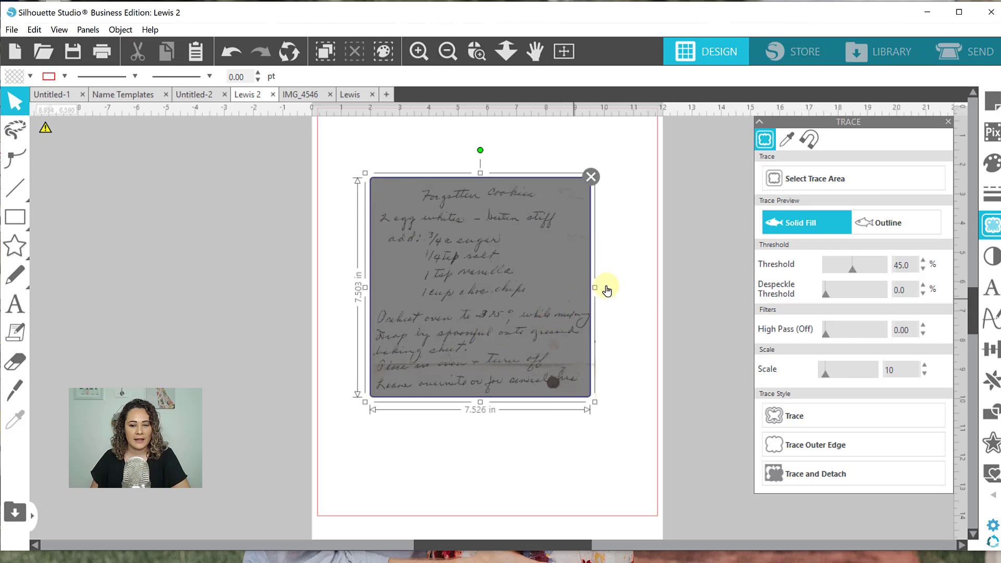
drag(594, 288, 598, 287)
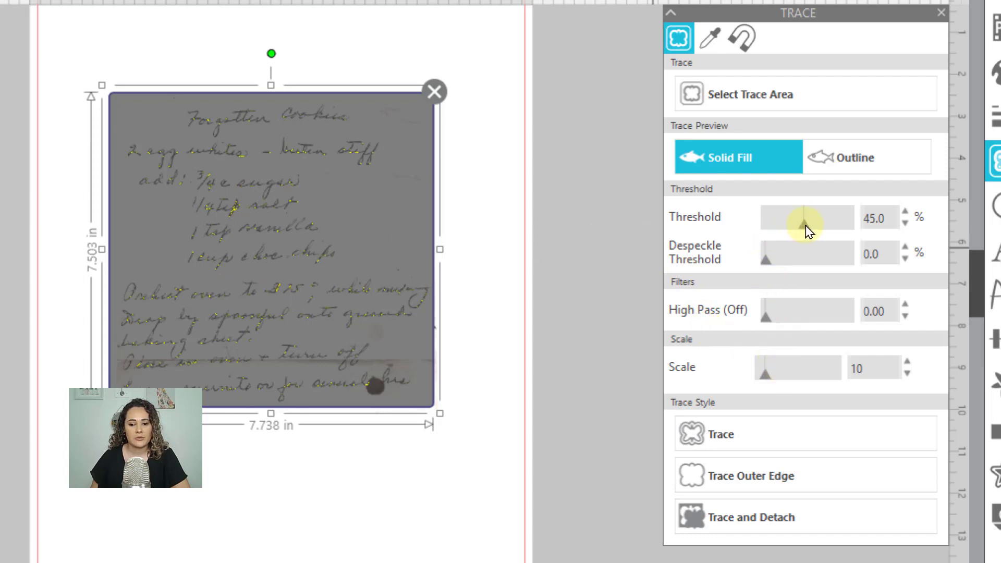
Trace the recipe's handwriting with a threshold of 88% and a scale of 4.
drag(805, 226, 839, 221)
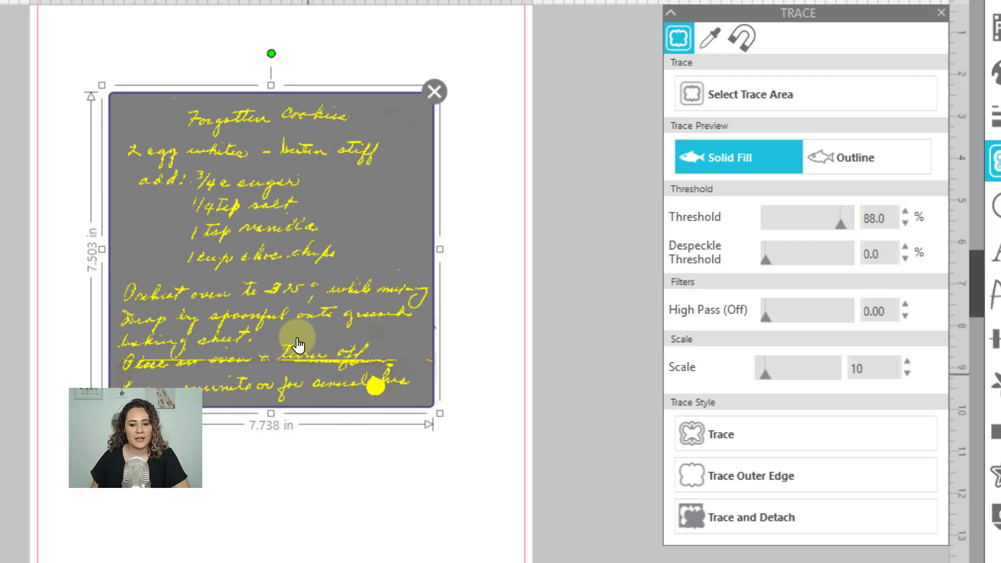
click(693, 100)
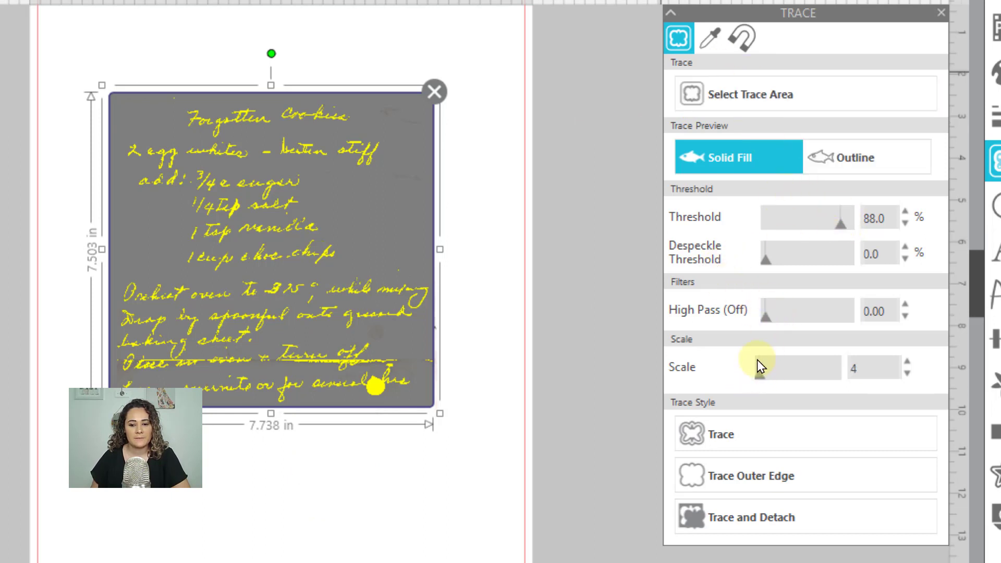
mouse_move(769, 317)
mouse_down()
mouse_move(827, 324)
mouse_move(699, 320)
mouse_up()
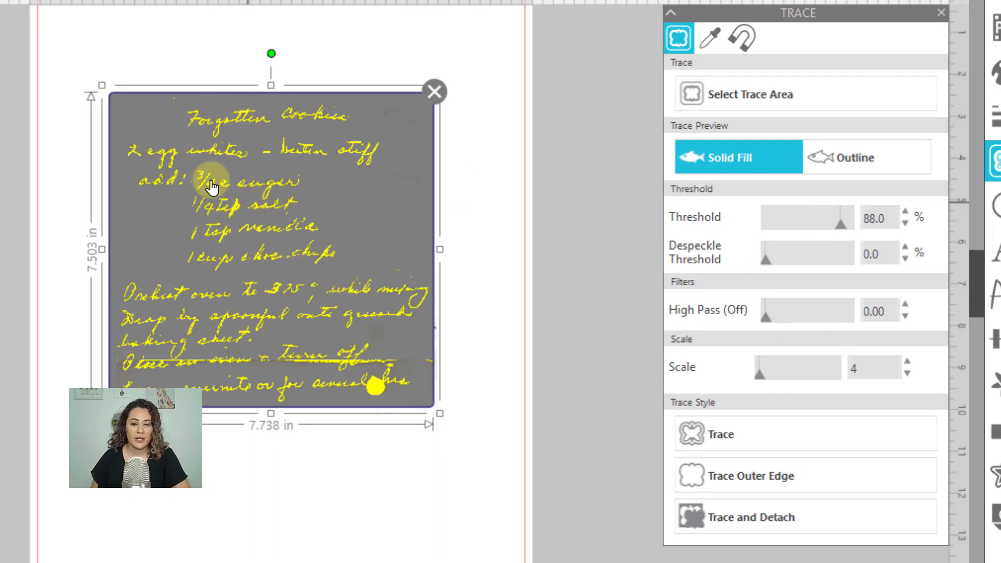
click(734, 435)
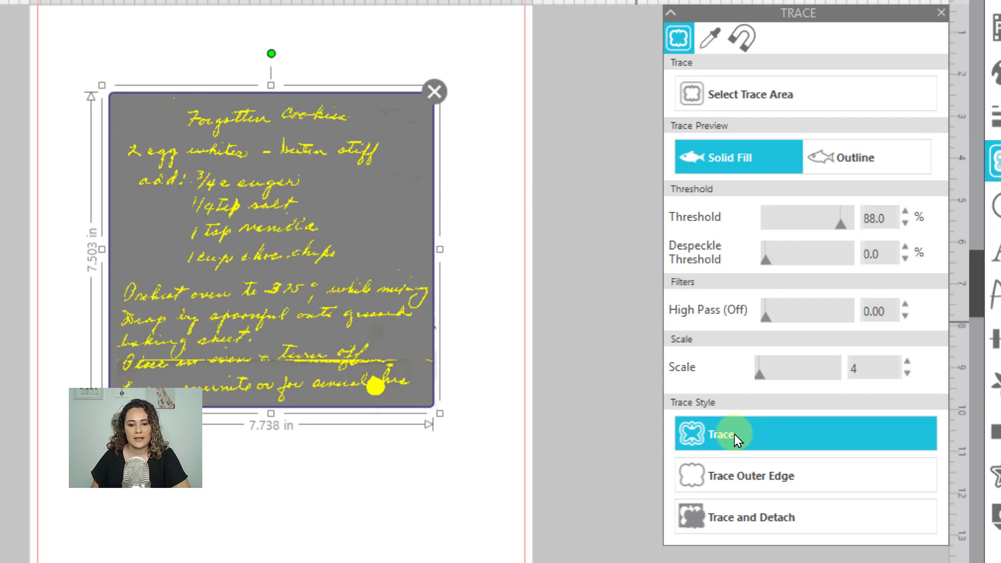
Move the original scan off the page to the left and fill the traced handwriting with black.
drag(277, 257, 0, 270)
click(286, 304)
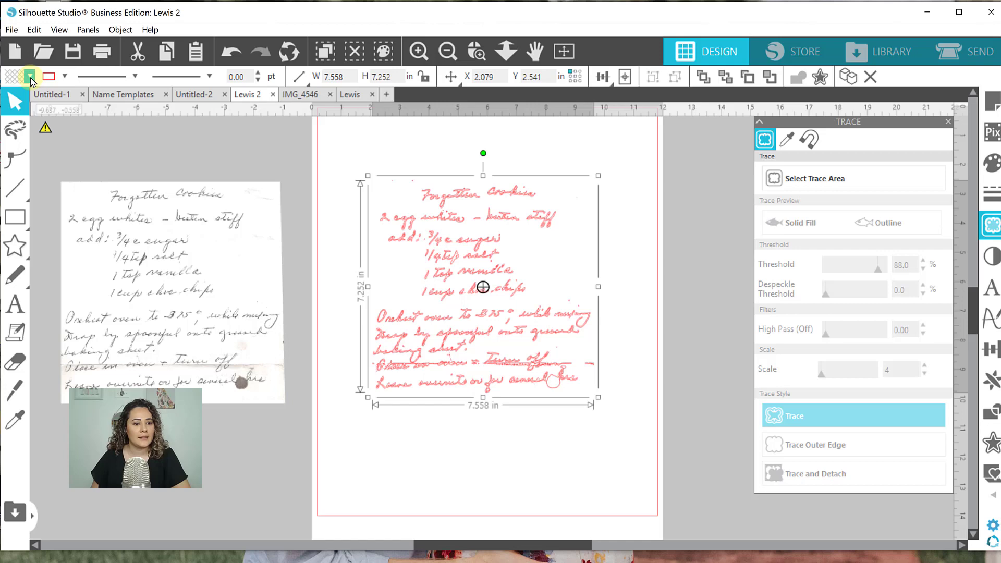
click(30, 78)
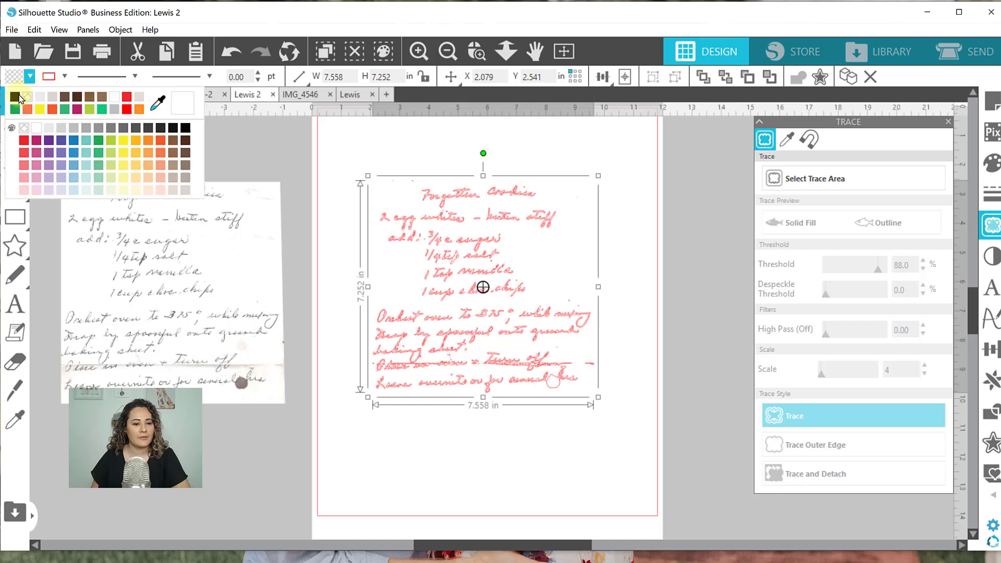
click(76, 98)
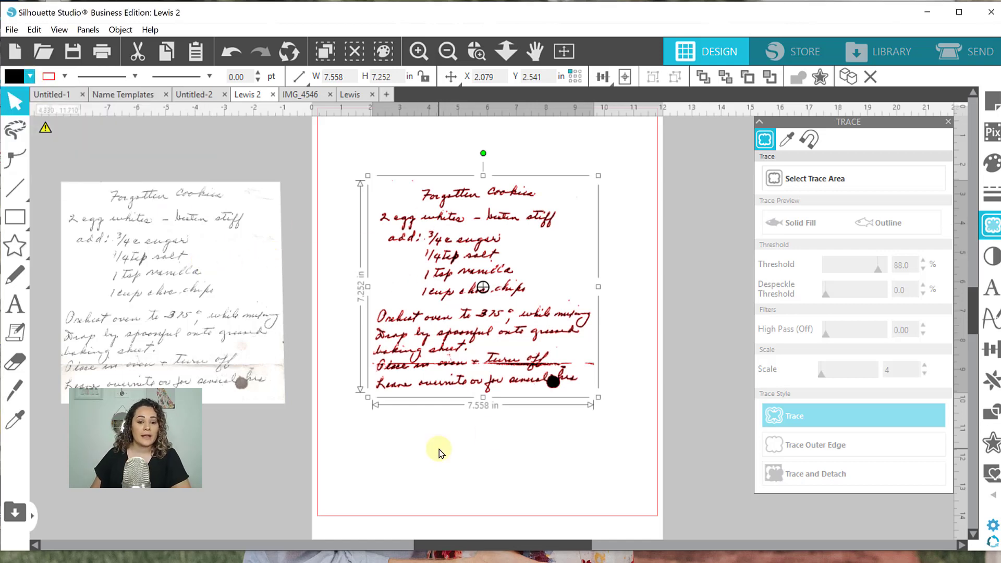
Examine the traced handwriting up close, from the title down to the last lines along the paper fold.
click(476, 50)
drag(380, 201, 599, 381)
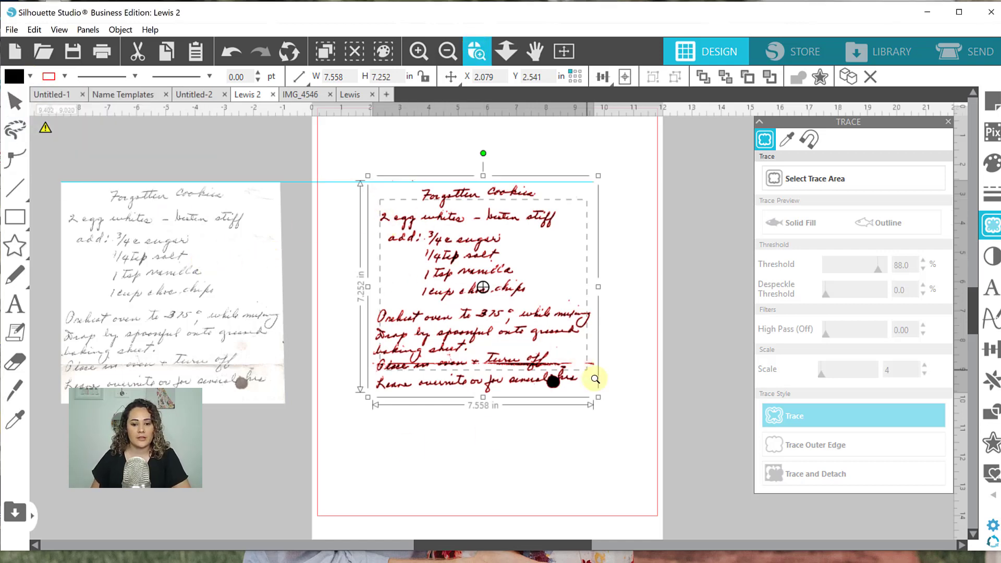
scroll(487, 306, up, 5)
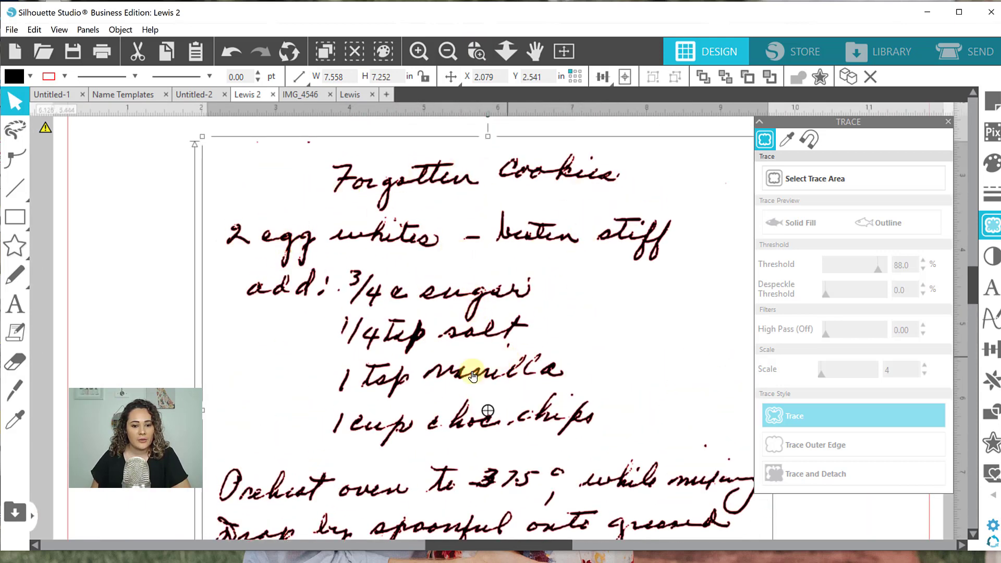
scroll(459, 348, down, 1)
scroll(331, 277, down, 5)
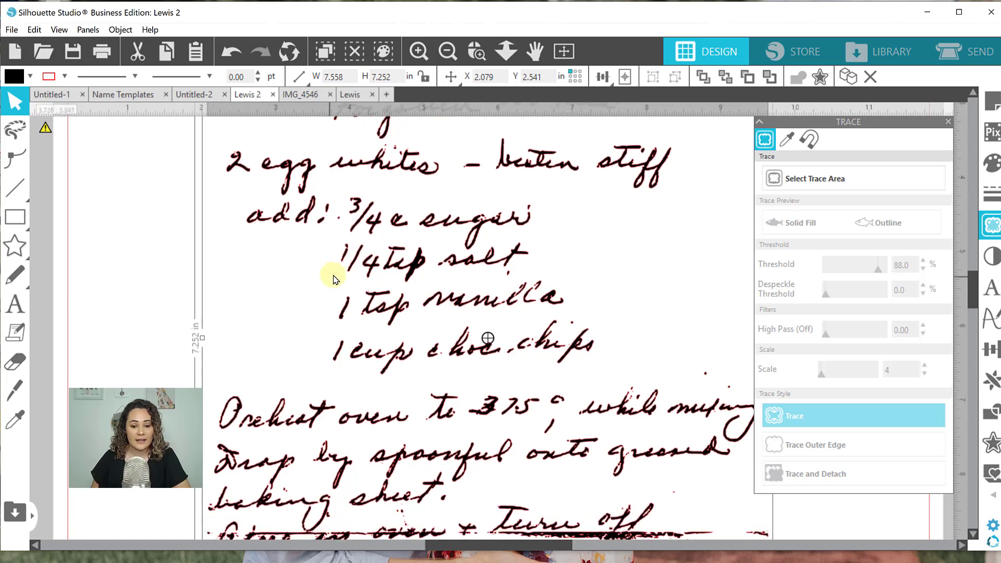
scroll(414, 344, down, 2)
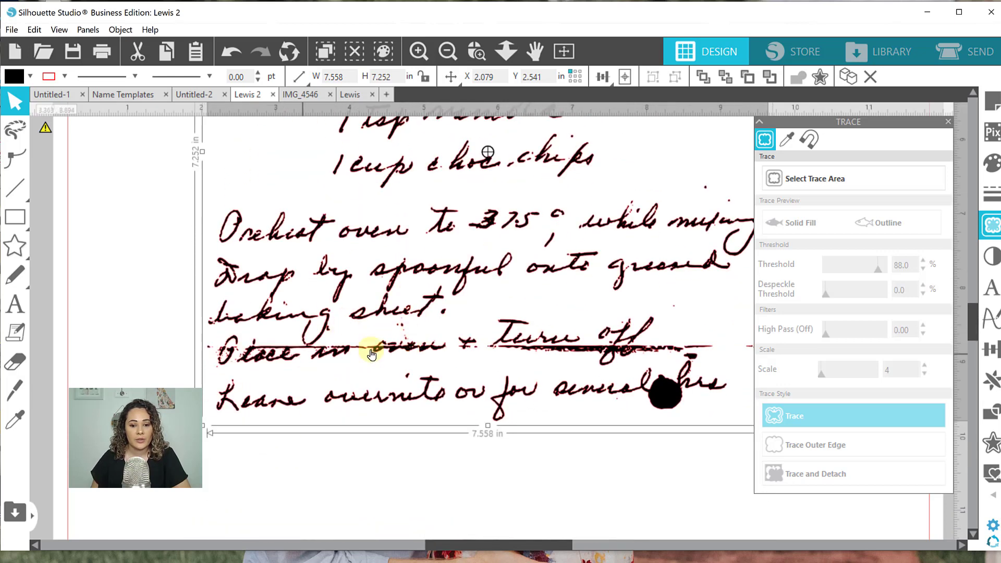
click(477, 51)
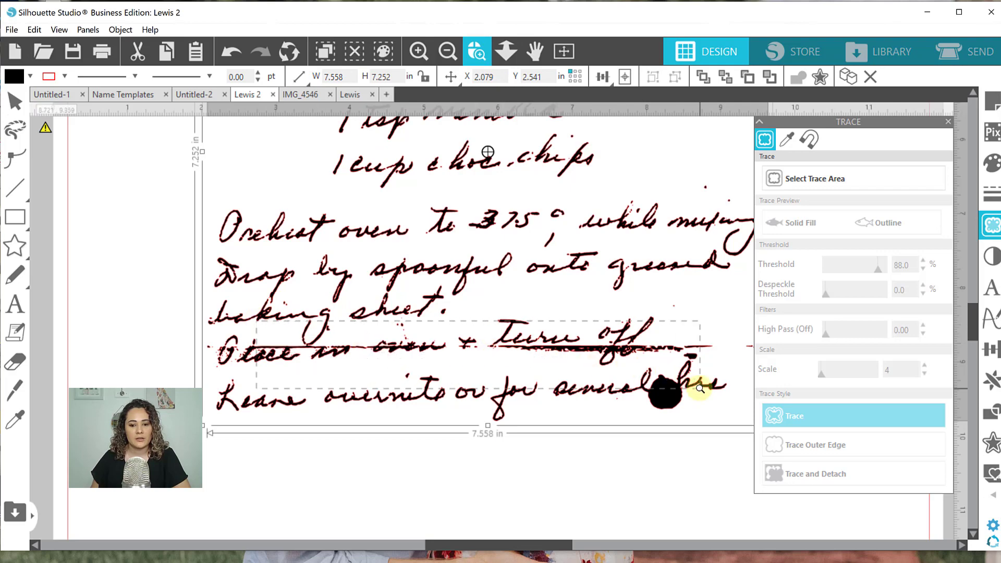
click(660, 362)
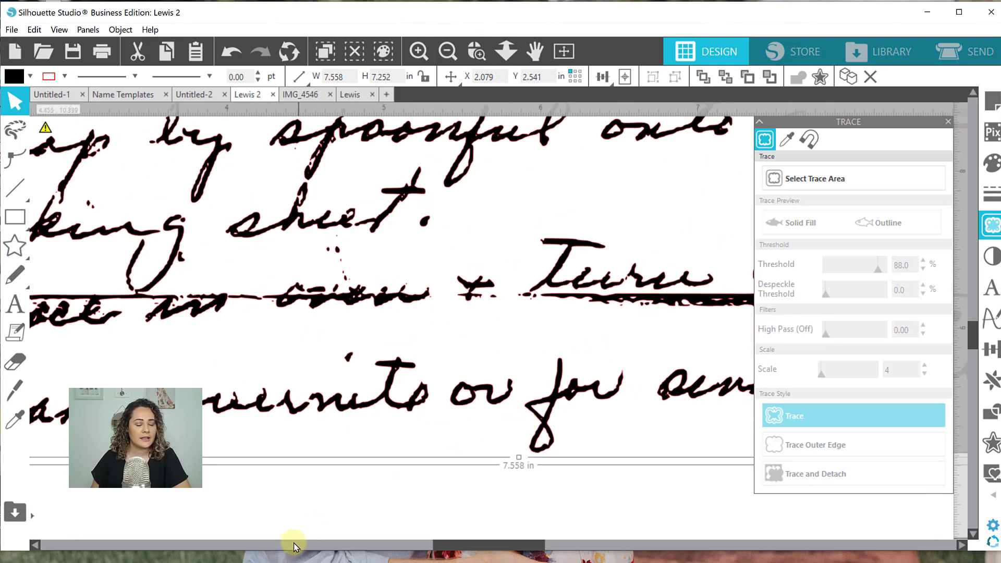
click(293, 545)
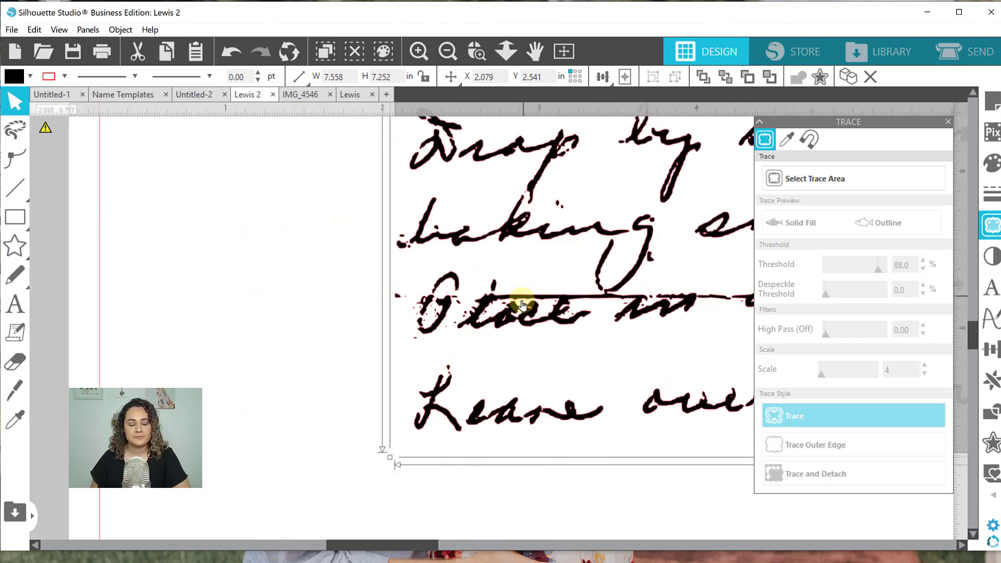
drag(358, 542, 444, 542)
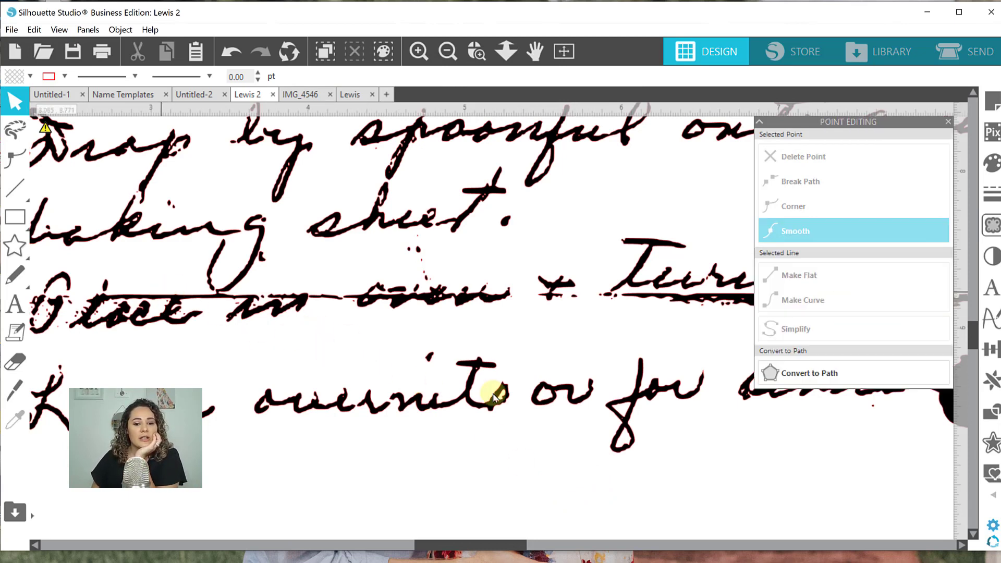
Cut the round ink blot loose from the lettering before "hrs" with the Knife and delete it.
drag(422, 549, 546, 545)
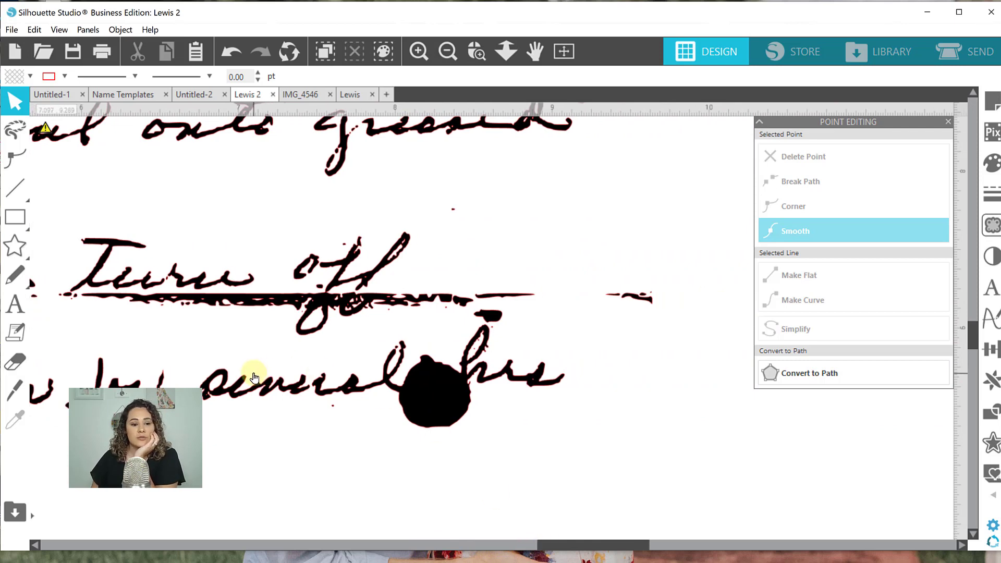
click(15, 388)
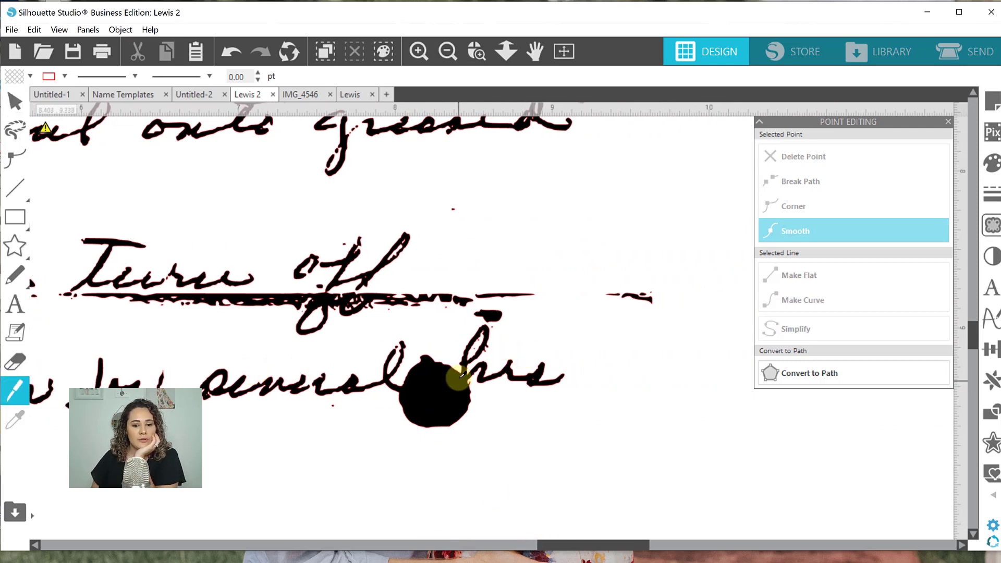
drag(402, 380, 399, 397)
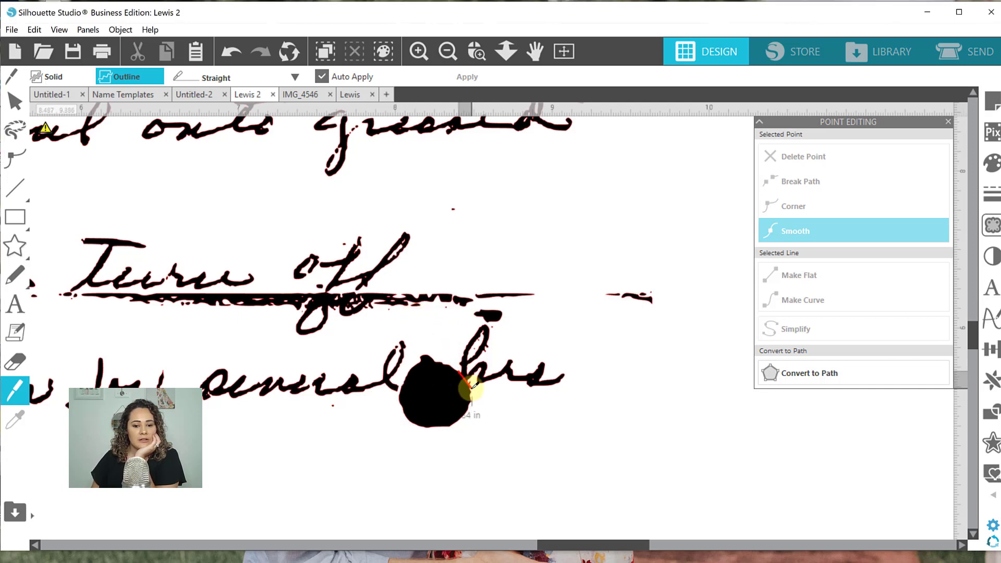
click(15, 101)
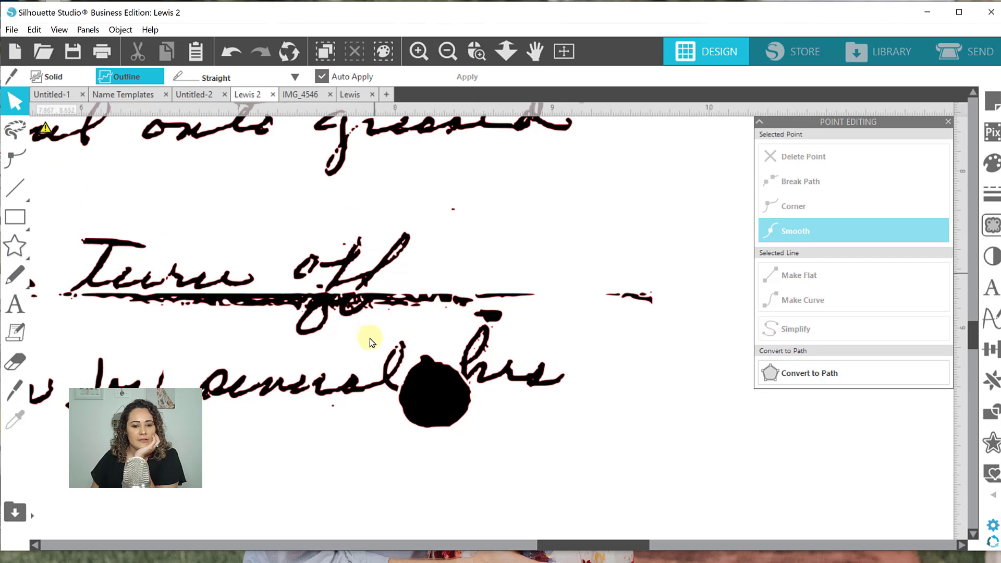
drag(453, 437, 481, 458)
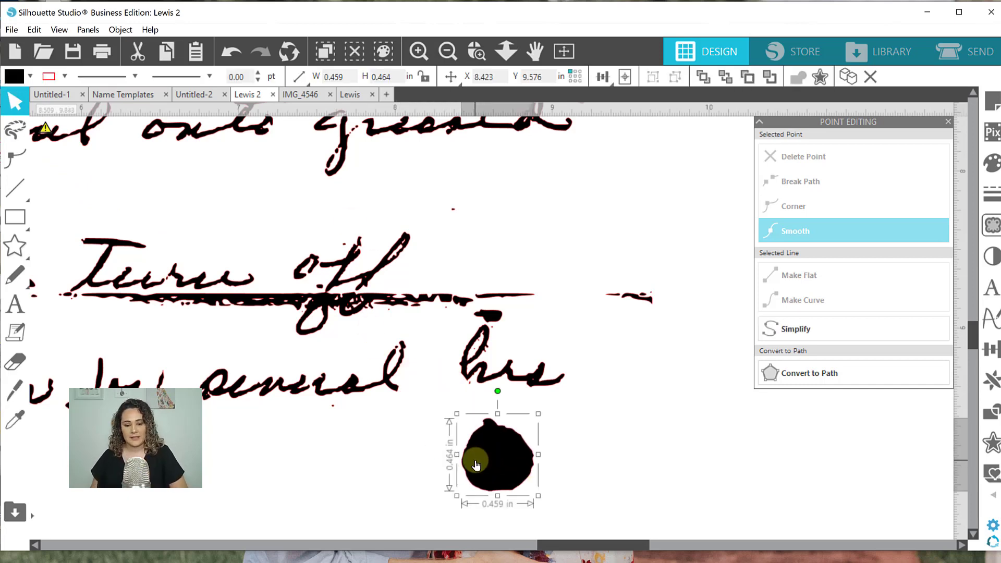
key(Delete)
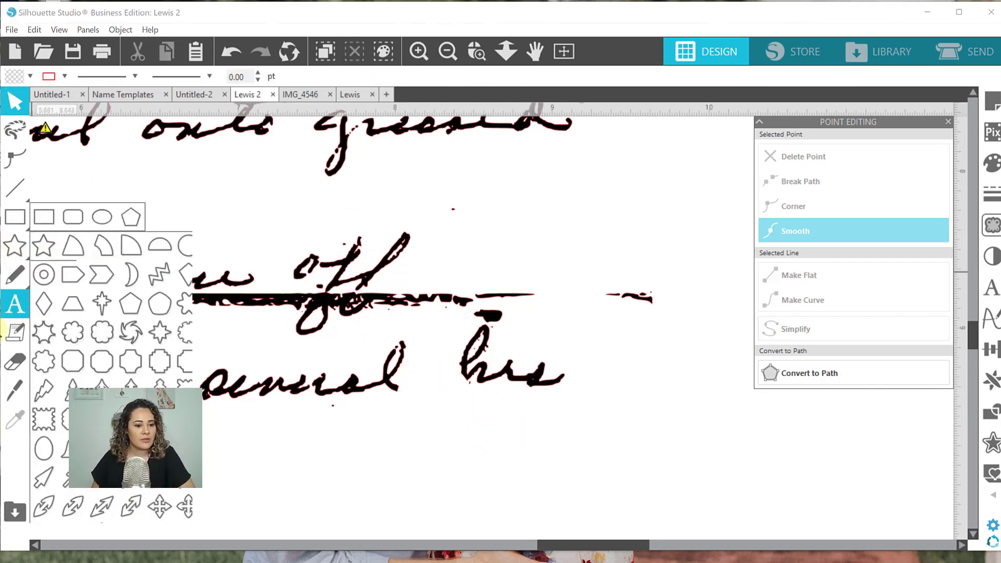
Erase the far-right fold mark and part of the wavy line just right of "Turn off" with a 0.866 in eraser.
click(15, 359)
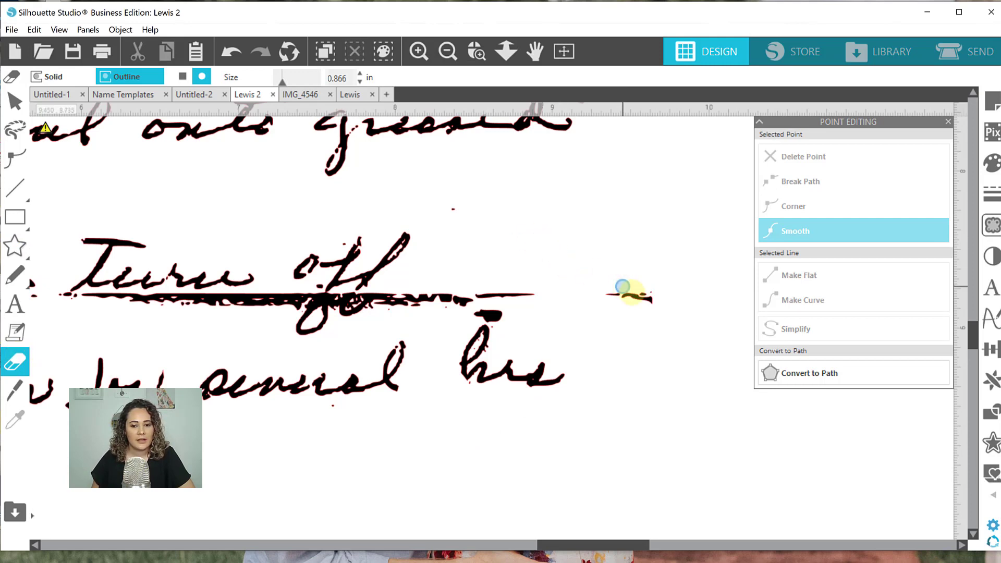
mouse_move(622, 287)
mouse_down()
mouse_move(656, 297)
mouse_move(593, 293)
mouse_up()
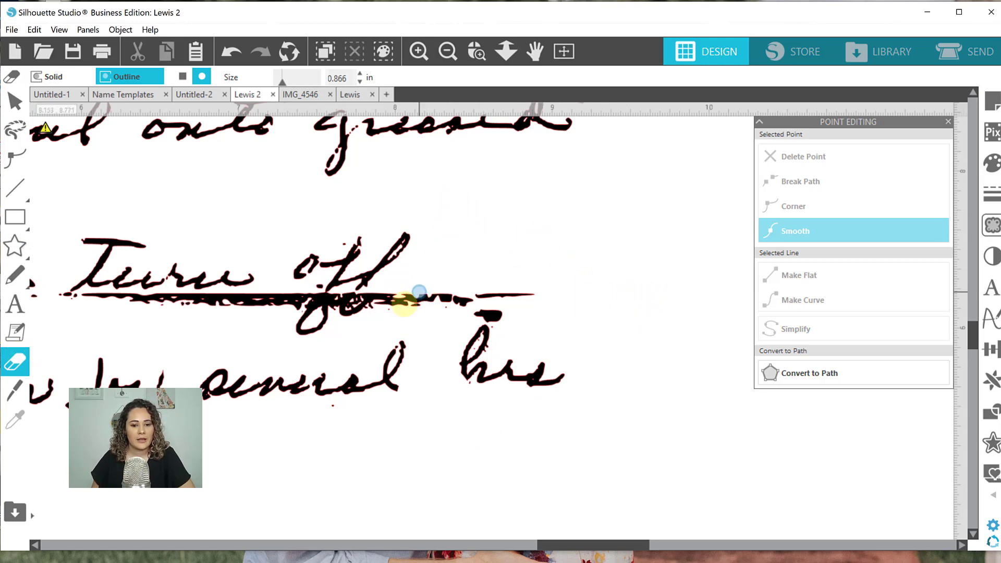
mouse_move(382, 319)
mouse_down()
mouse_move(402, 293)
mouse_move(461, 297)
mouse_up()
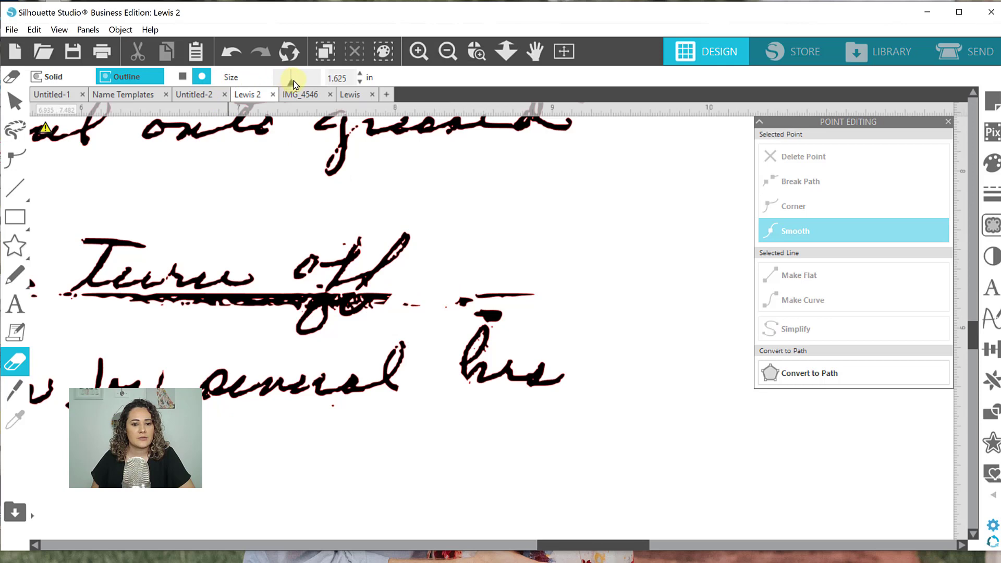
Erase the wavy fold line to the right of and beneath "Turn off" with a 1.875 in eraser.
mouse_move(438, 277)
mouse_down()
mouse_move(445, 292)
mouse_move(539, 290)
mouse_move(511, 307)
mouse_move(391, 303)
mouse_up()
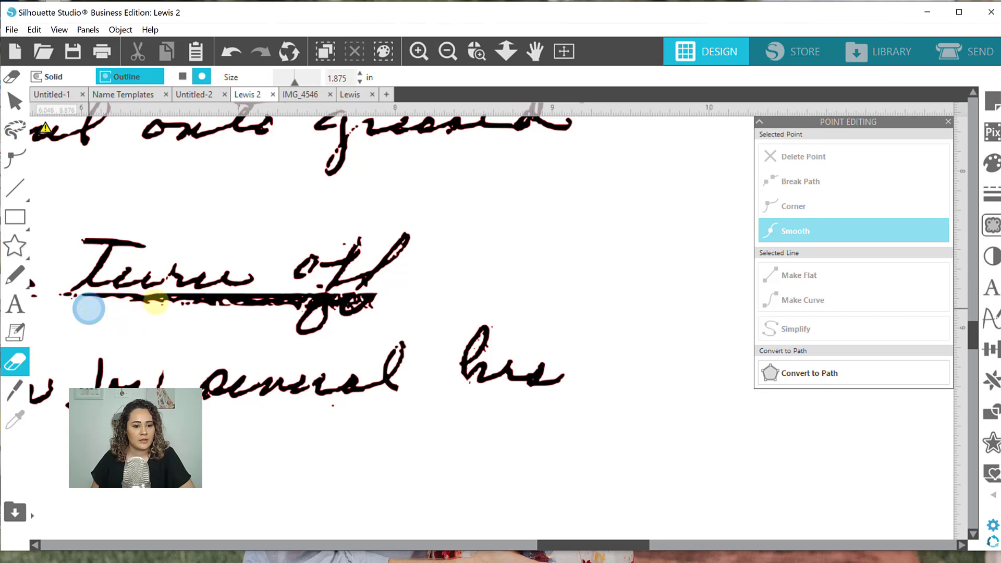
mouse_move(88, 308)
mouse_down()
mouse_move(242, 304)
mouse_move(287, 290)
mouse_move(252, 310)
mouse_move(94, 312)
mouse_up()
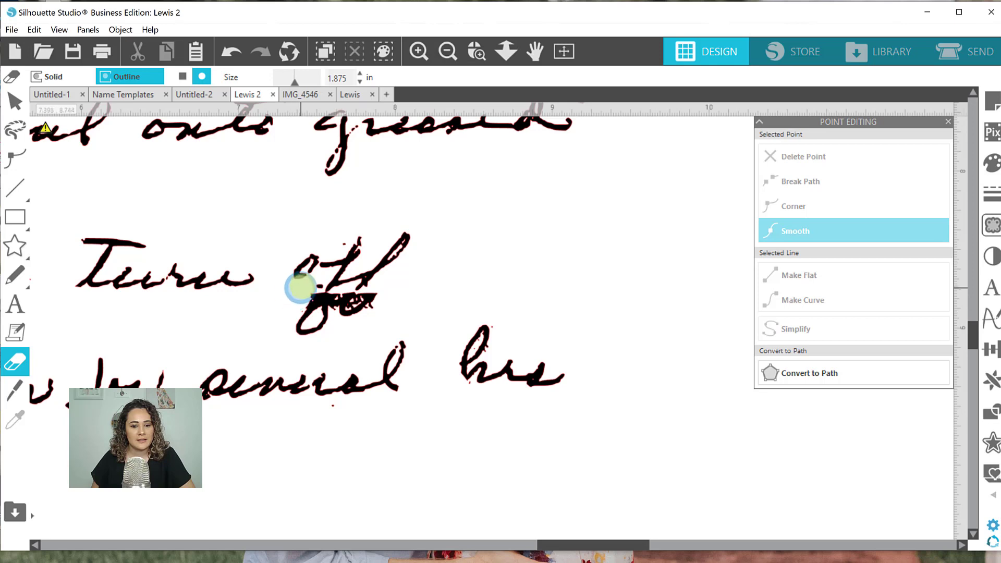
mouse_move(300, 313)
mouse_down()
mouse_move(370, 301)
mouse_move(333, 282)
mouse_up()
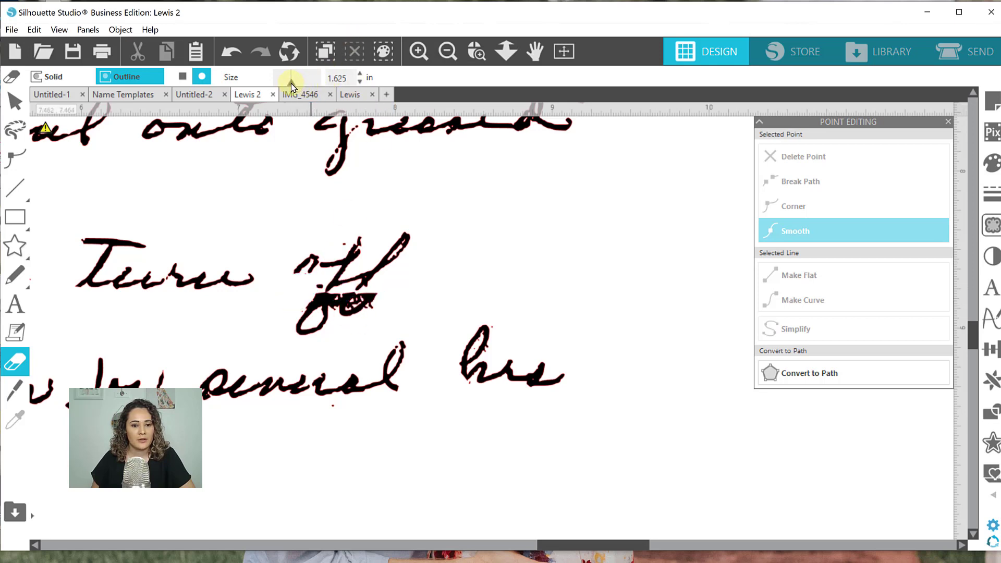
Clean the two lower loops of "off" with a 1.250 in eraser, removing the blotches between, inside and beside them.
click(477, 52)
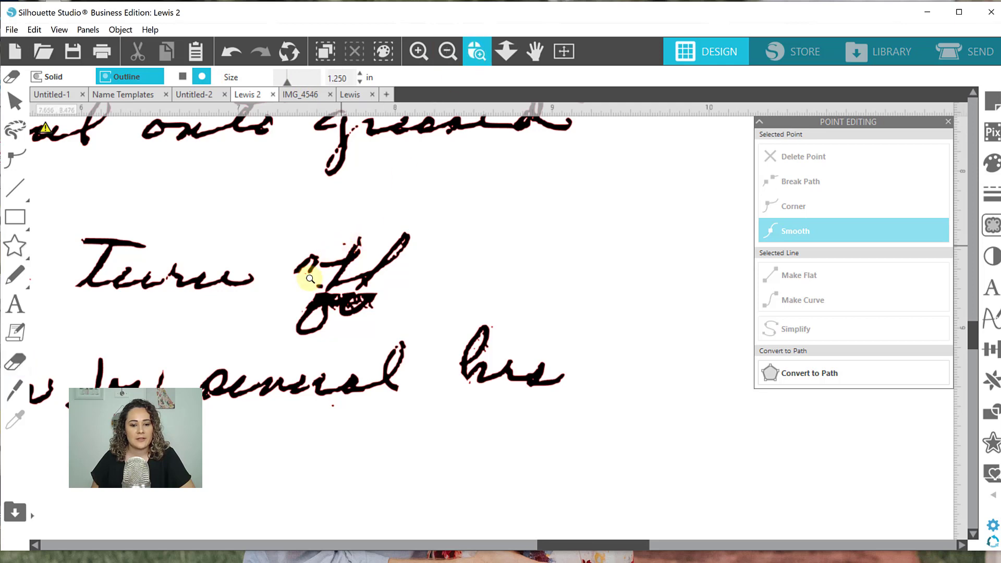
drag(407, 344, 406, 344)
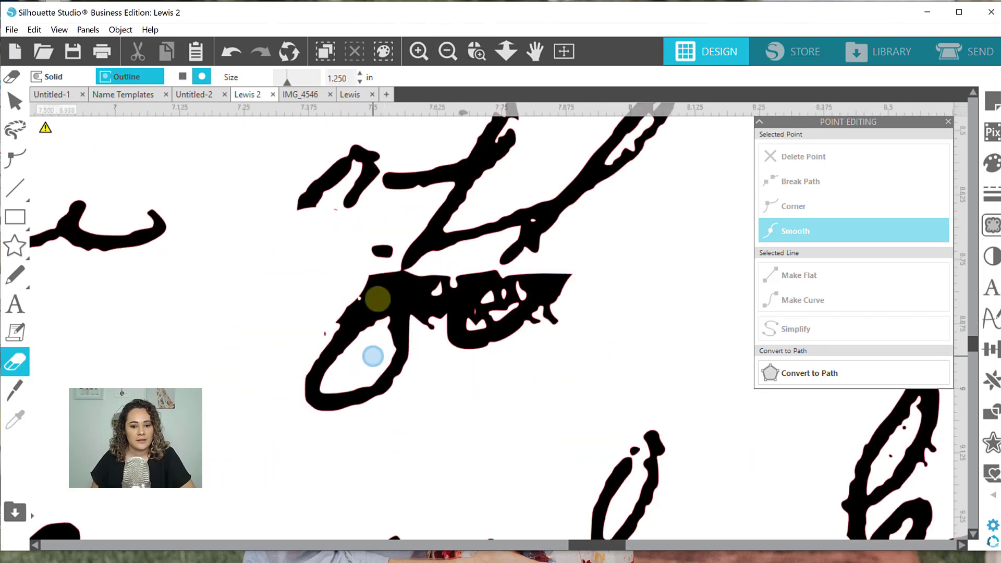
mouse_move(419, 269)
mouse_down()
mouse_move(422, 335)
mouse_move(424, 286)
mouse_move(440, 280)
mouse_move(435, 318)
mouse_move(438, 297)
mouse_up()
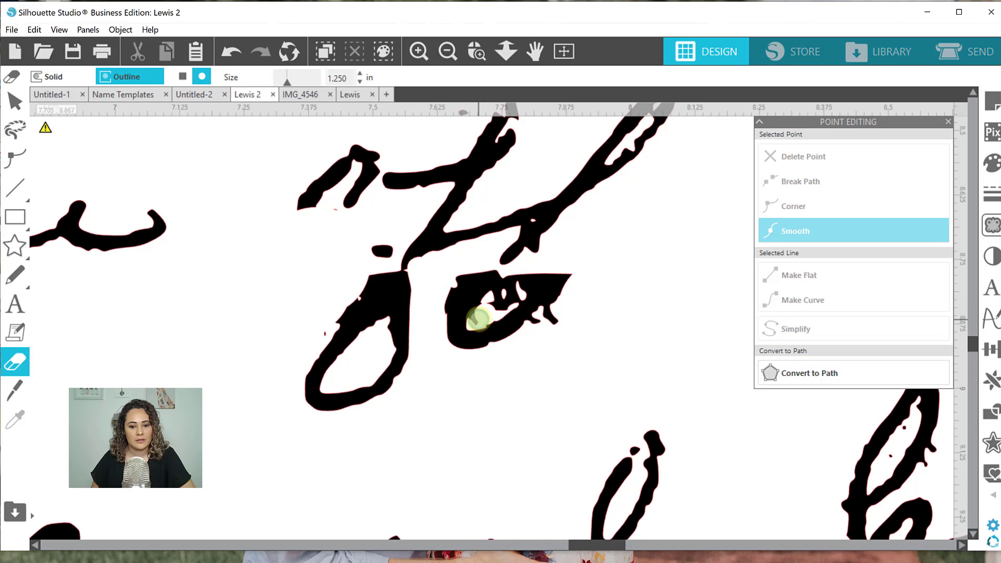
drag(492, 311, 506, 304)
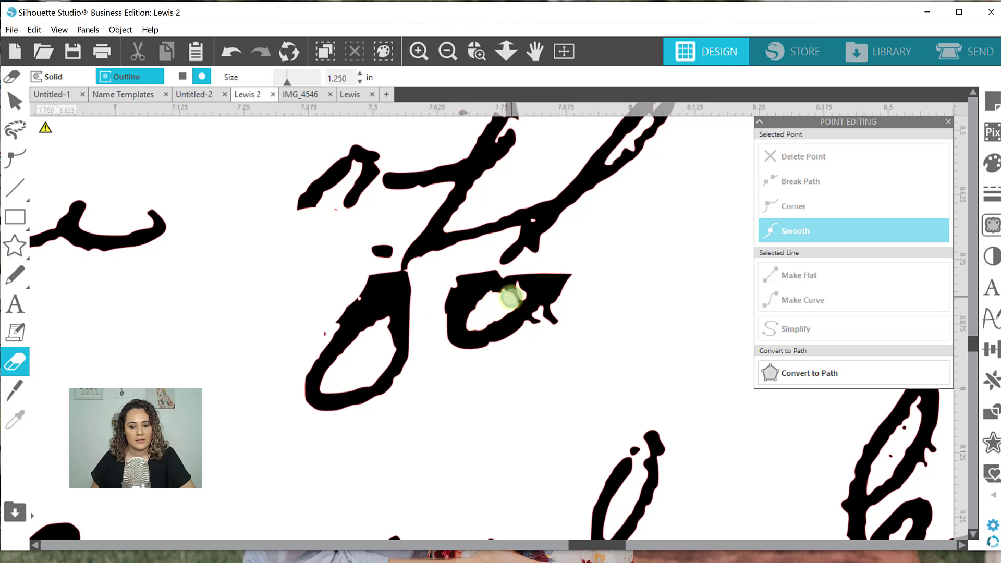
mouse_move(515, 300)
mouse_down()
mouse_move(518, 301)
mouse_move(540, 330)
mouse_up()
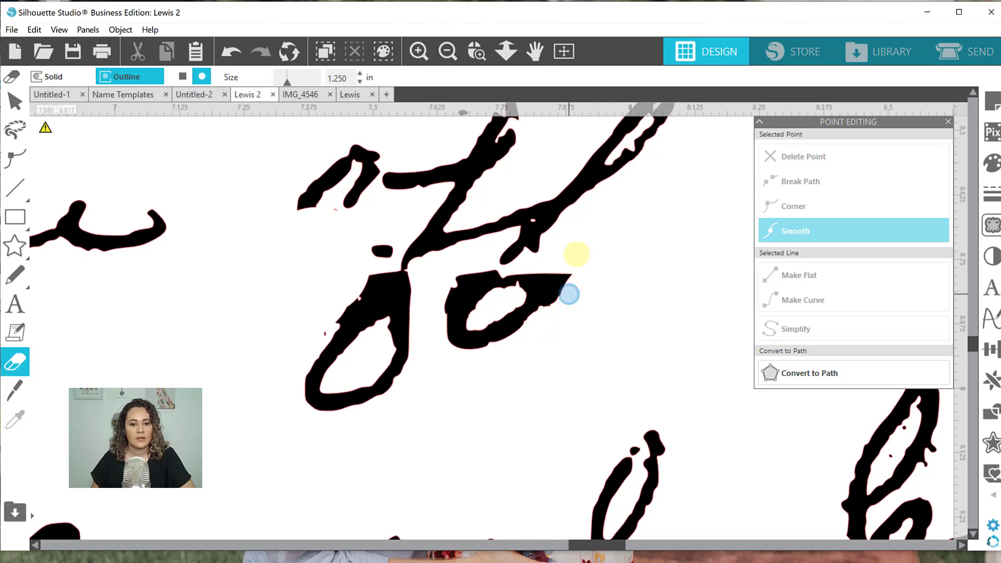
Erase the fold line running between the words of "Place in oven" with a 1.000 in eraser.
click(563, 51)
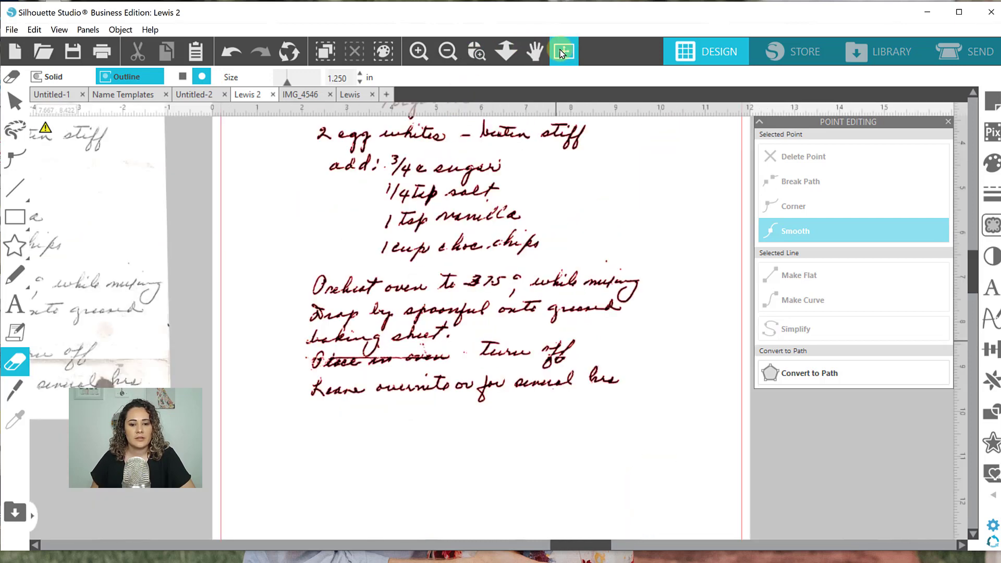
click(477, 51)
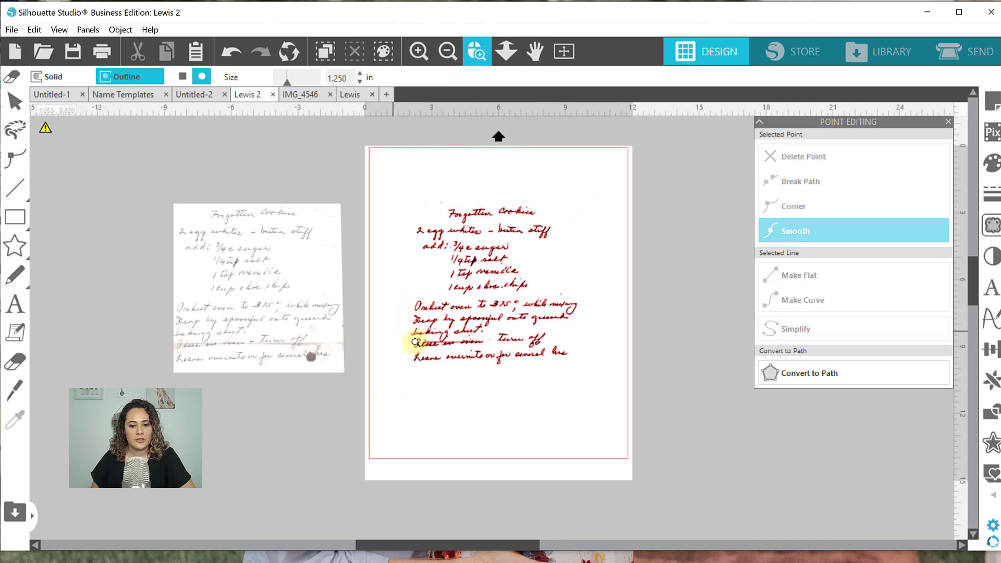
drag(410, 332, 504, 366)
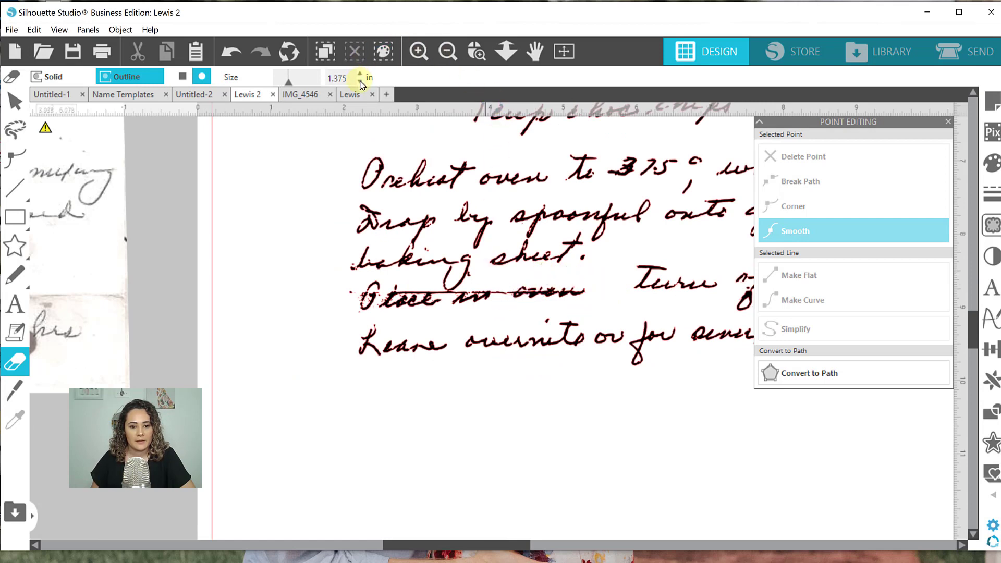
click(477, 50)
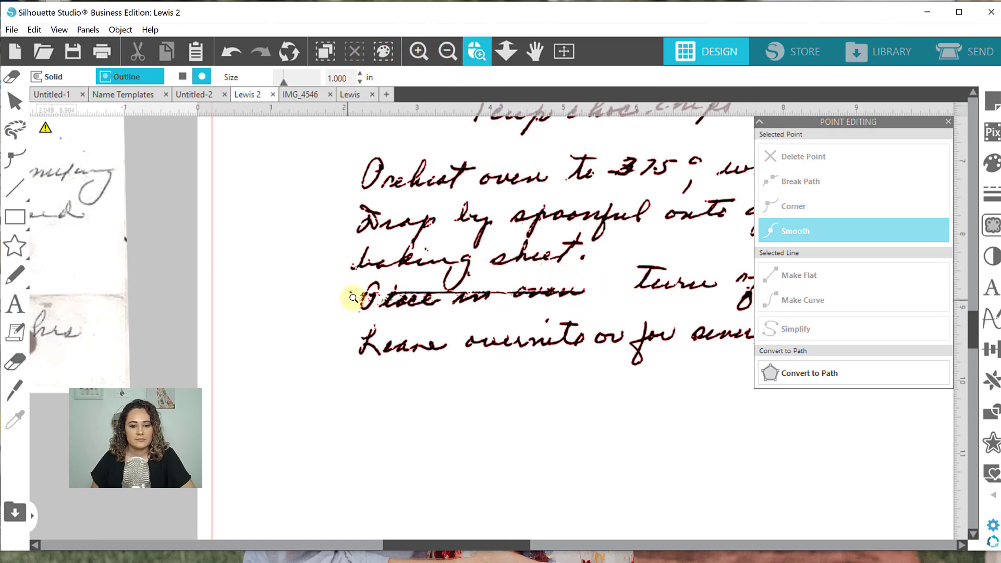
mouse_move(364, 284)
mouse_down()
mouse_move(592, 330)
mouse_move(550, 320)
mouse_up()
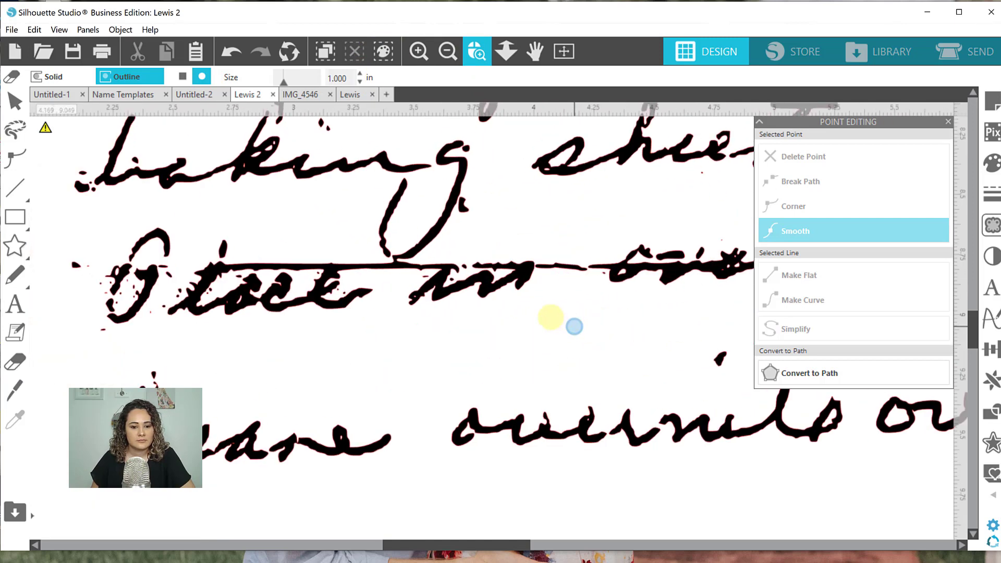
mouse_move(275, 261)
mouse_down()
mouse_move(253, 265)
mouse_move(410, 267)
mouse_up()
mouse_move(434, 264)
mouse_down()
mouse_move(564, 269)
mouse_move(606, 258)
mouse_move(543, 268)
mouse_up()
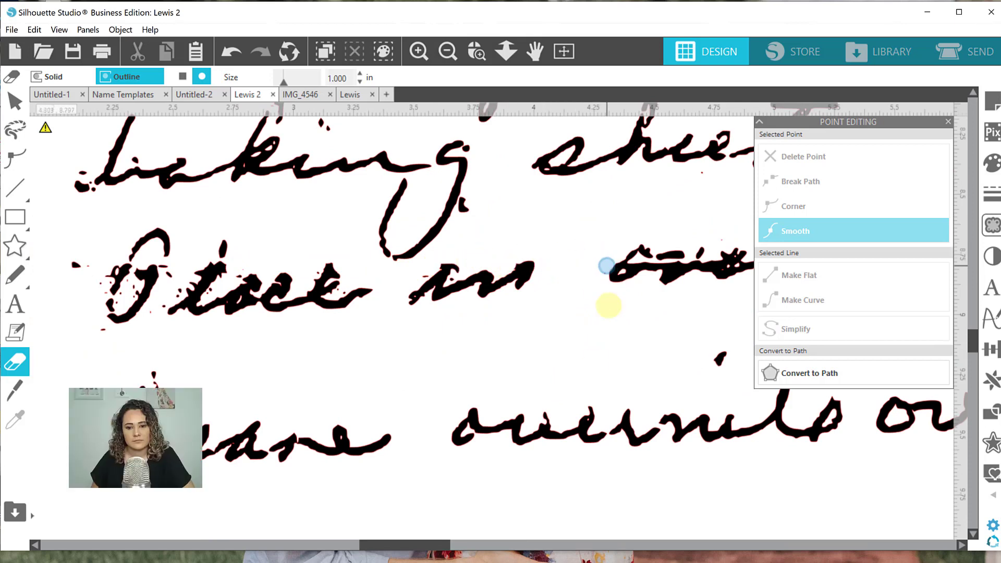
drag(411, 549, 464, 542)
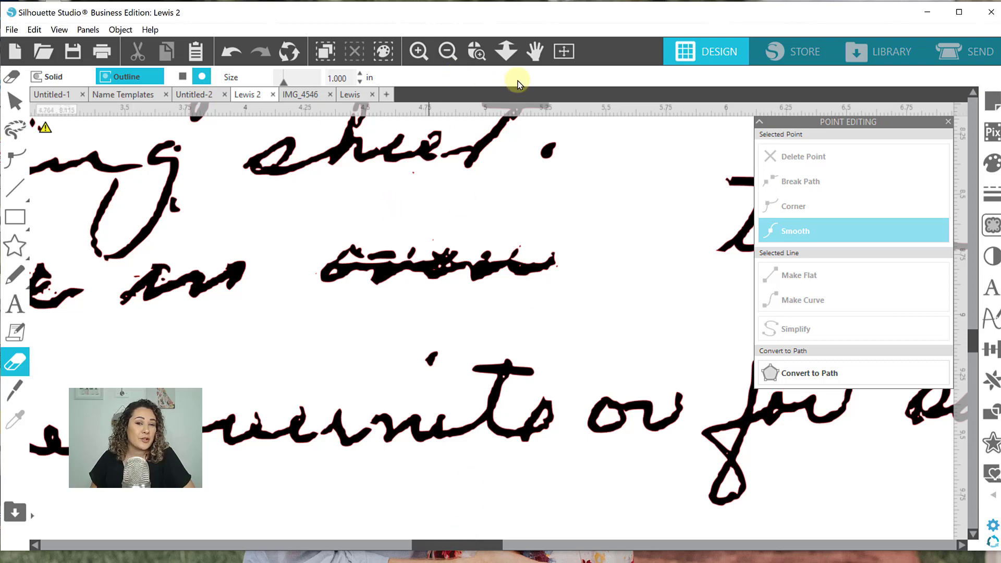
Erase the specks around and inside "Place" with a 1.000 in eraser, reducing it to 0.625 in for the final "e".
click(458, 52)
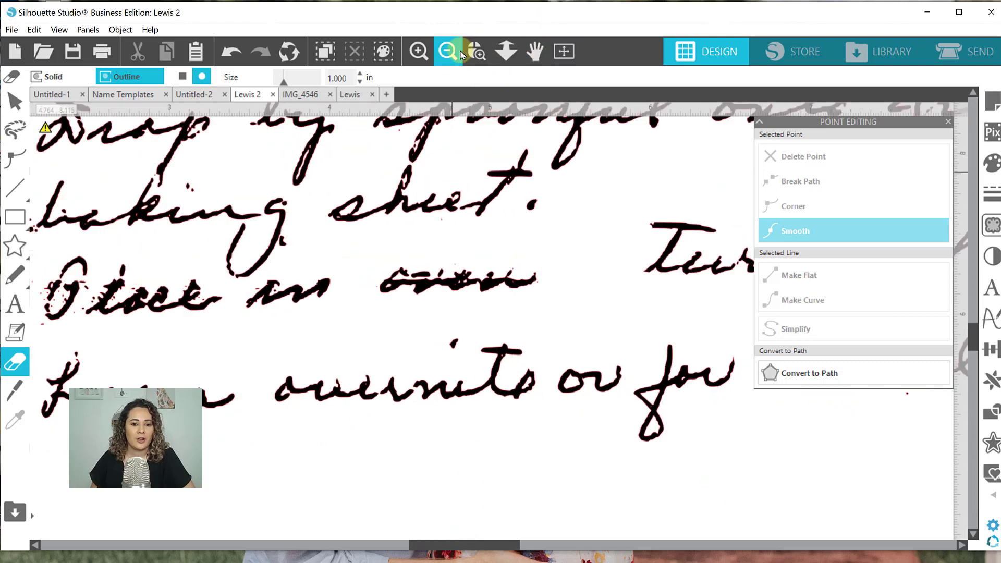
click(460, 52)
click(449, 51)
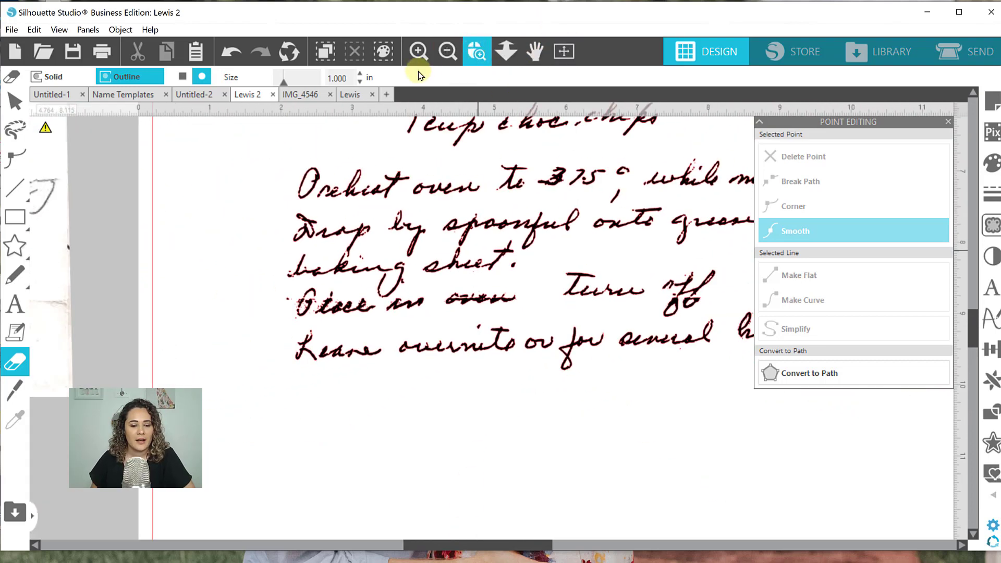
click(472, 51)
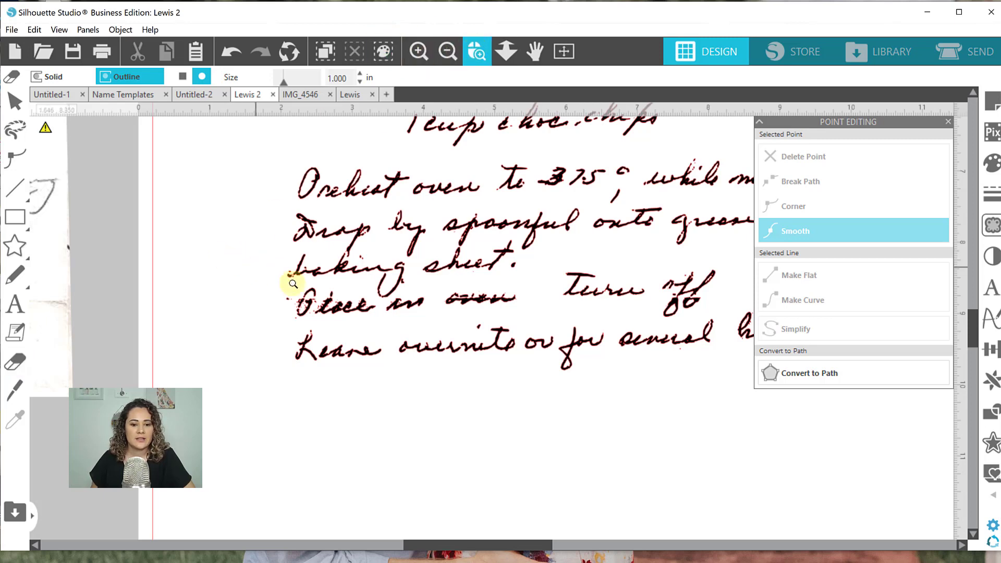
drag(291, 281, 376, 330)
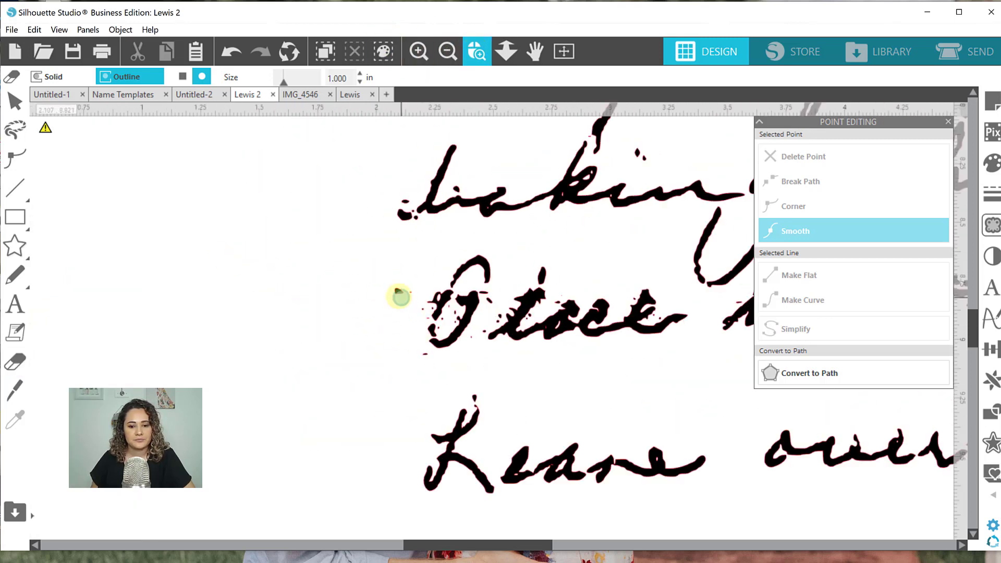
key(shift+e)
mouse_move(407, 295)
mouse_down()
mouse_move(421, 345)
mouse_move(439, 365)
mouse_move(468, 350)
mouse_move(518, 291)
mouse_move(504, 310)
mouse_move(487, 296)
mouse_up()
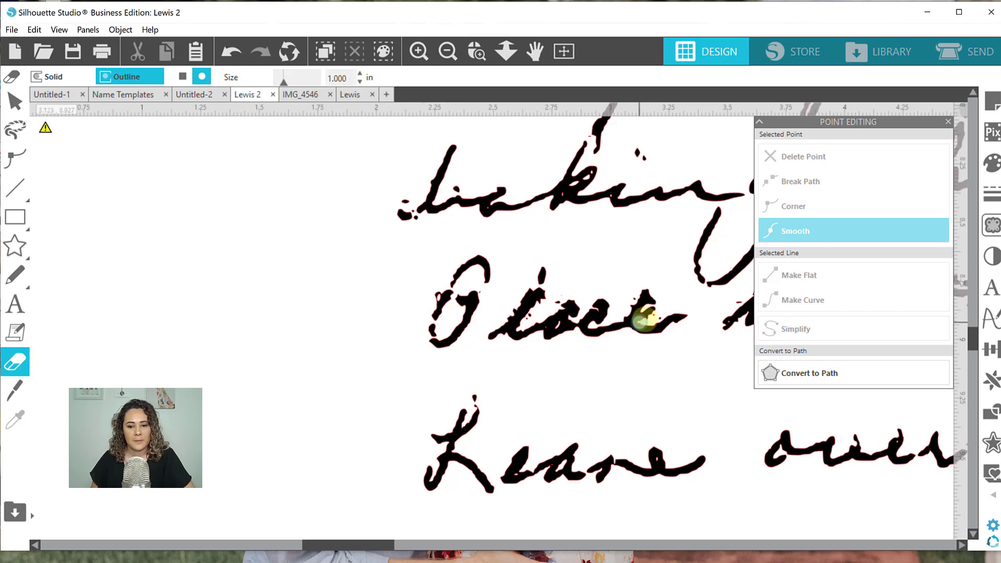
click(359, 82)
click(359, 82)
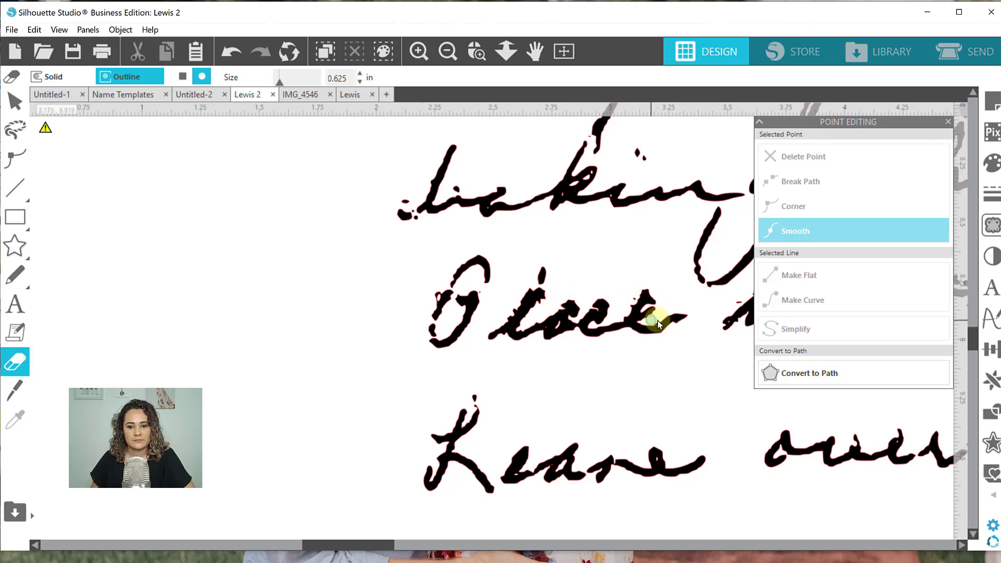
Erase the stray specks to the right of the ingredients and above the title with the 0.625 in eraser.
click(452, 56)
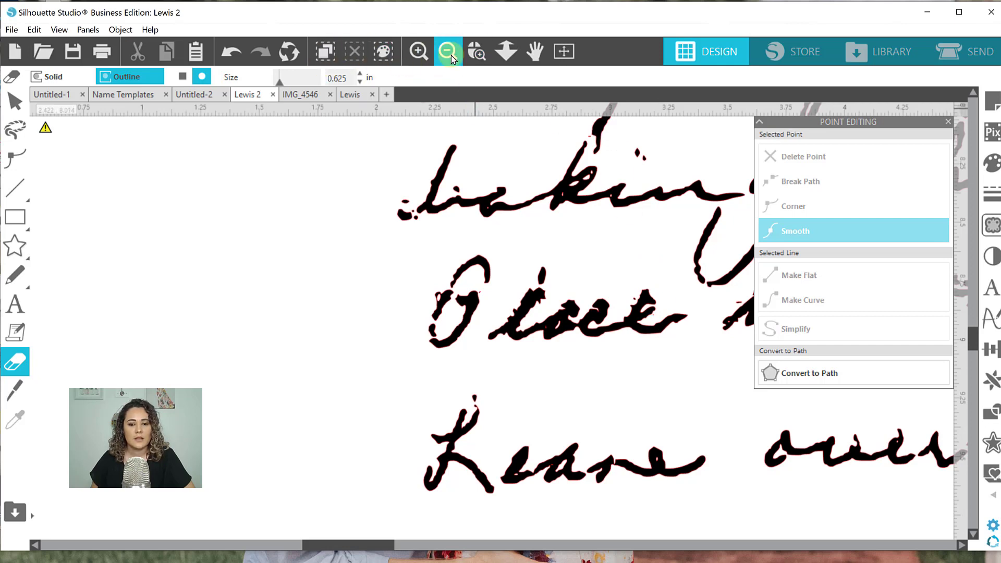
click(451, 55)
click(452, 55)
click(452, 55)
click(451, 55)
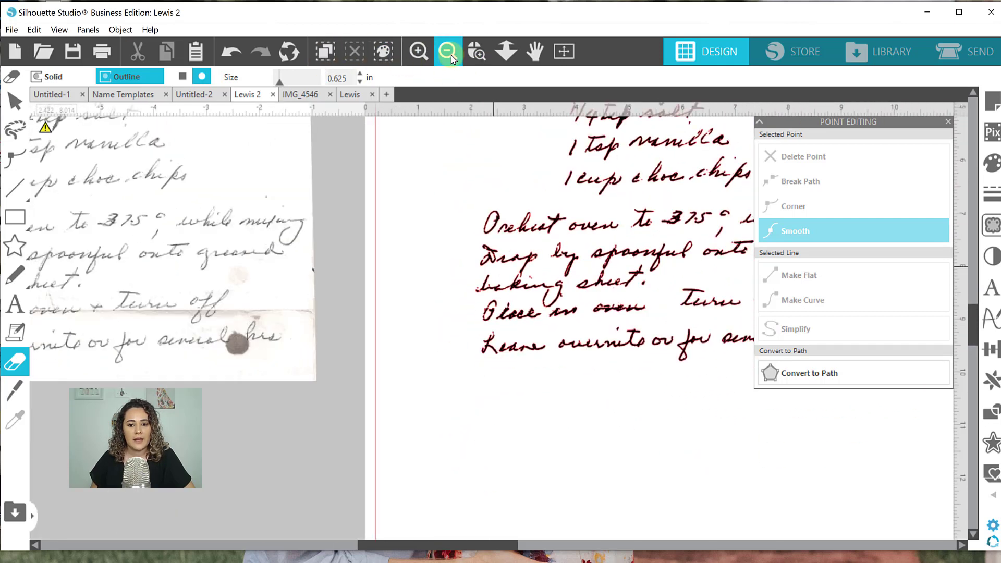
click(451, 56)
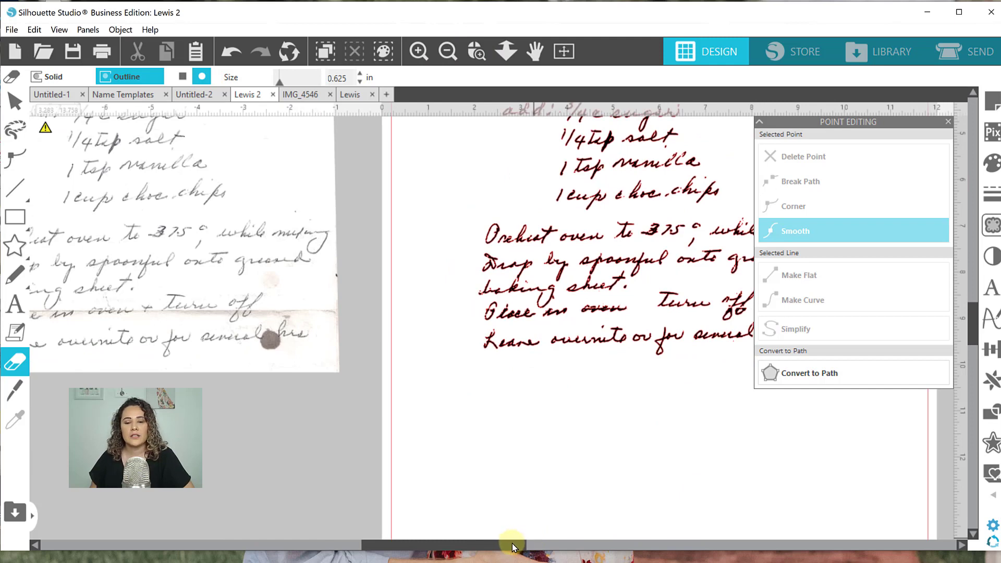
drag(512, 543, 568, 542)
scroll(495, 341, up, 1)
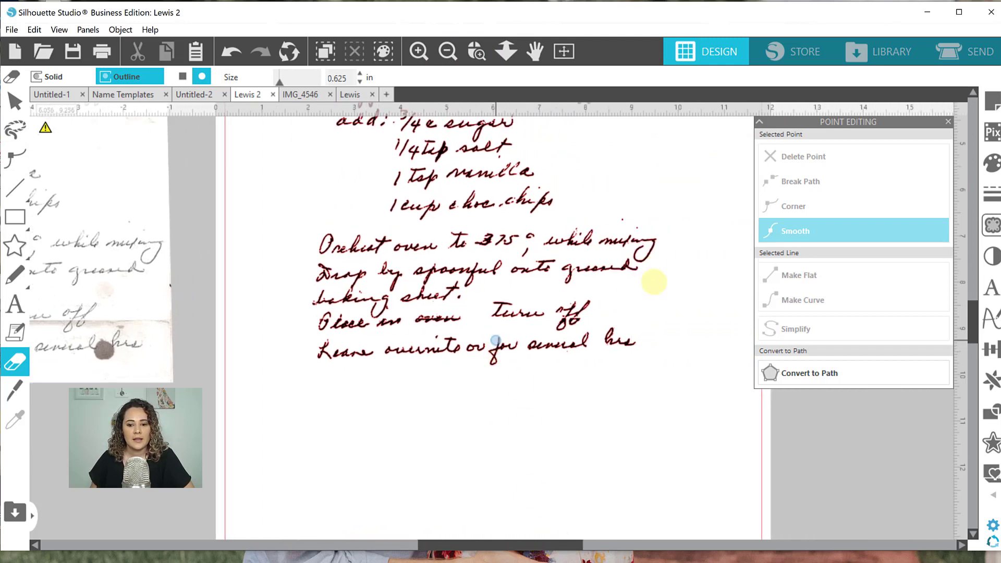
mouse_move(643, 229)
mouse_down()
mouse_move(621, 217)
mouse_move(736, 152)
mouse_move(711, 155)
mouse_up()
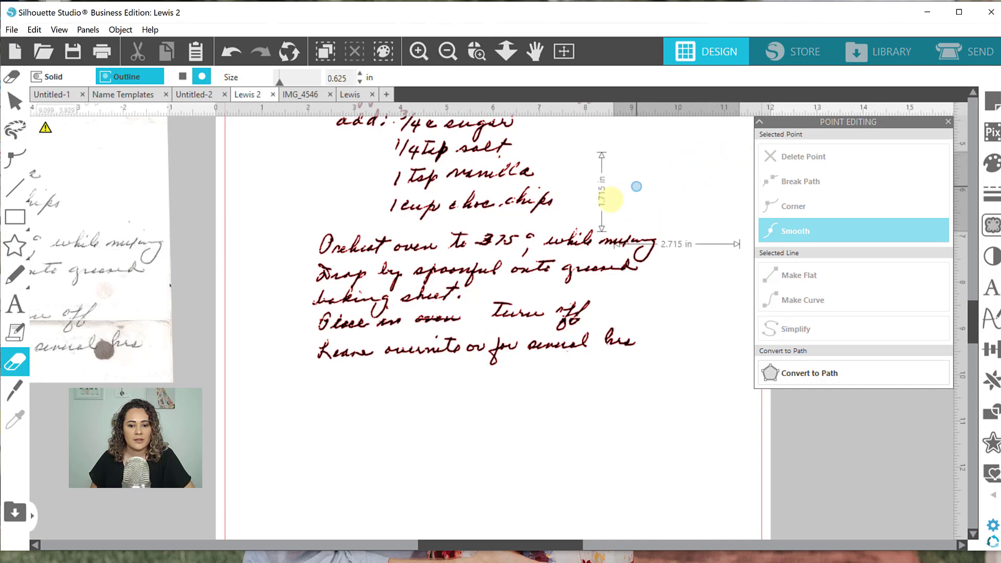
scroll(429, 235, up, 5)
scroll(432, 235, up, 2)
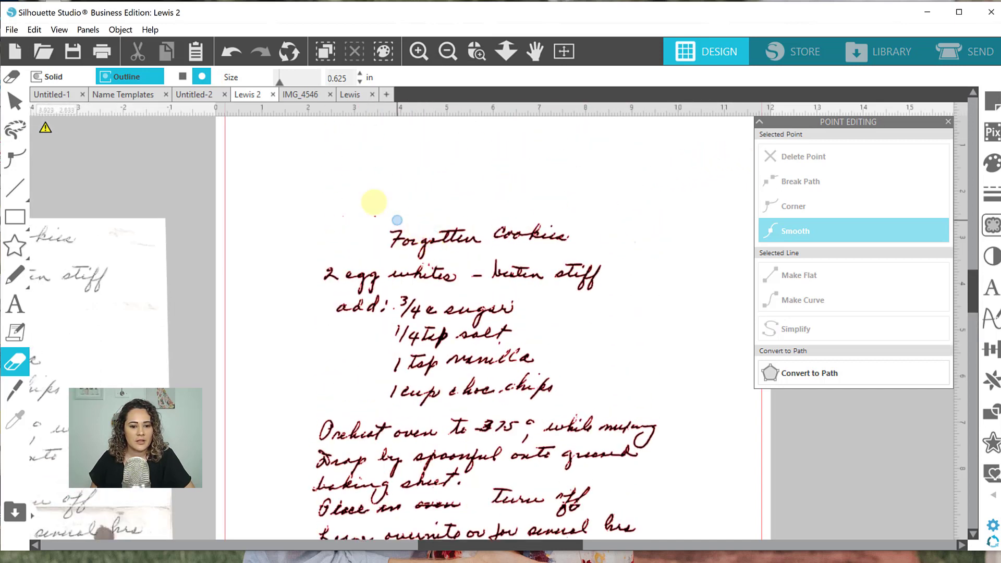
mouse_move(377, 209)
mouse_down()
mouse_move(344, 209)
mouse_move(530, 184)
mouse_move(566, 187)
mouse_move(575, 198)
mouse_move(561, 206)
mouse_move(592, 184)
mouse_move(597, 190)
mouse_up()
scroll(616, 254, down, 3)
scroll(618, 256, down, 2)
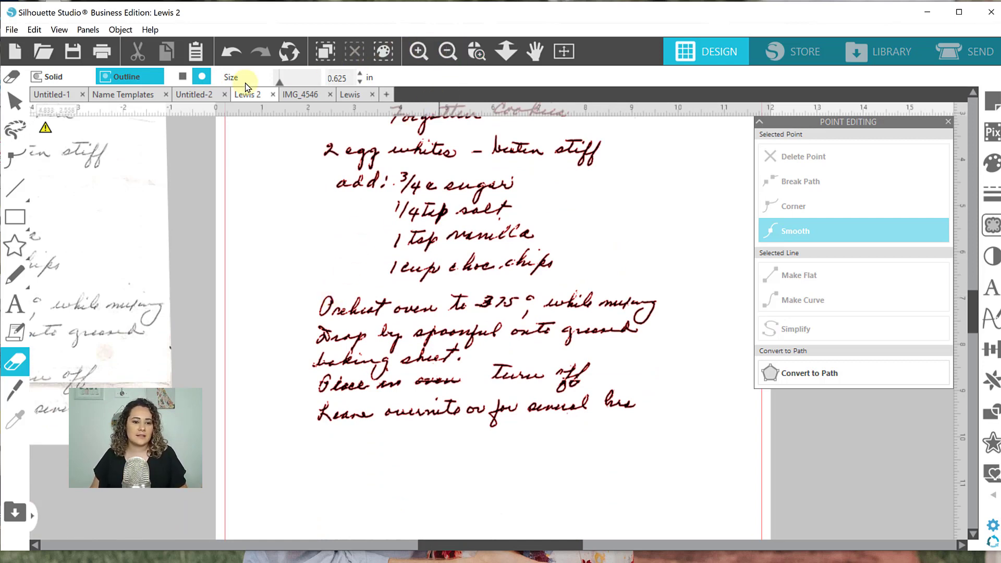
Select the entire traced recipe, combine its pieces into a single object and move it slightly left on the page.
click(14, 102)
scroll(311, 253, up, 3)
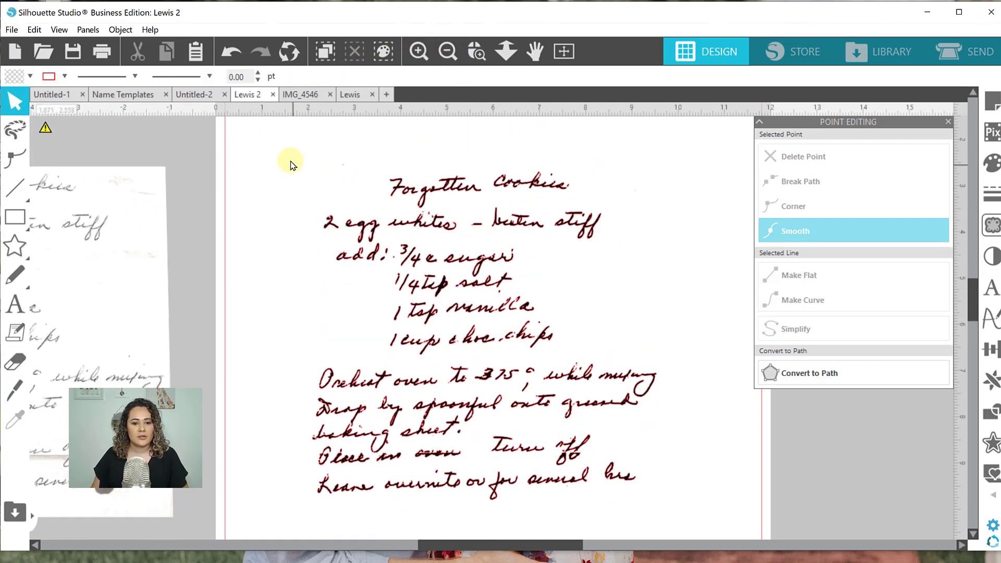
drag(282, 147, 677, 510)
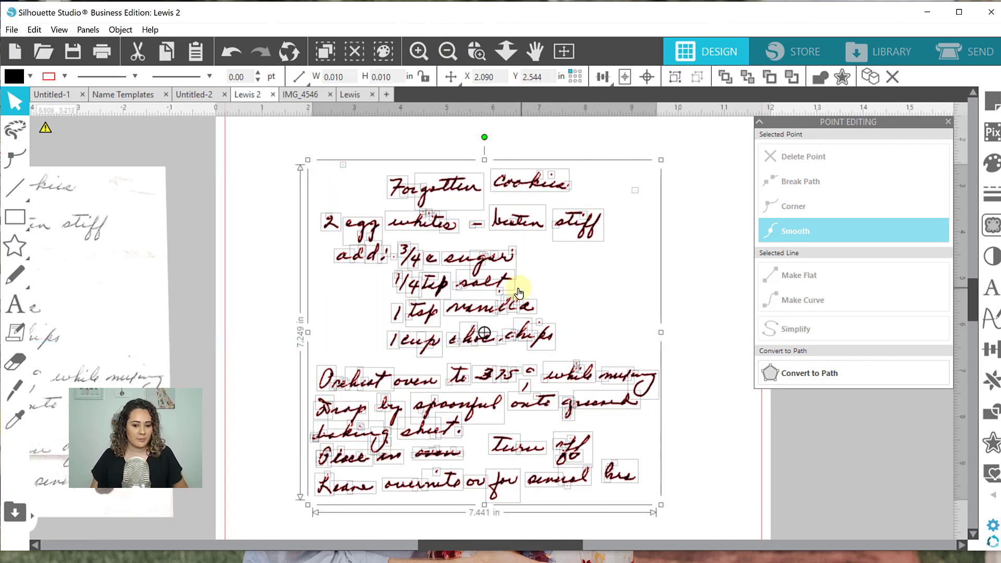
key(i)
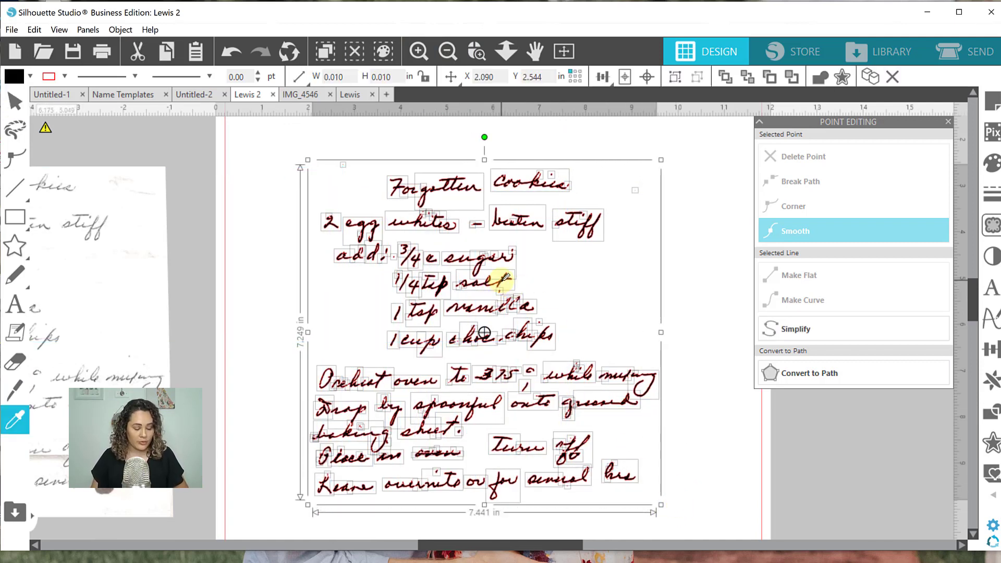
click(496, 269)
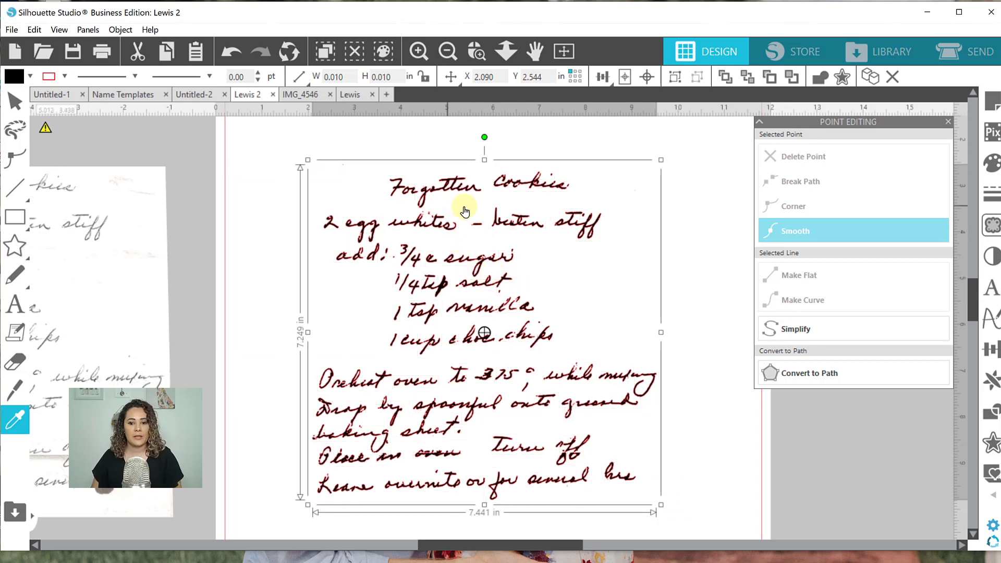
key(v)
drag(449, 222, 416, 226)
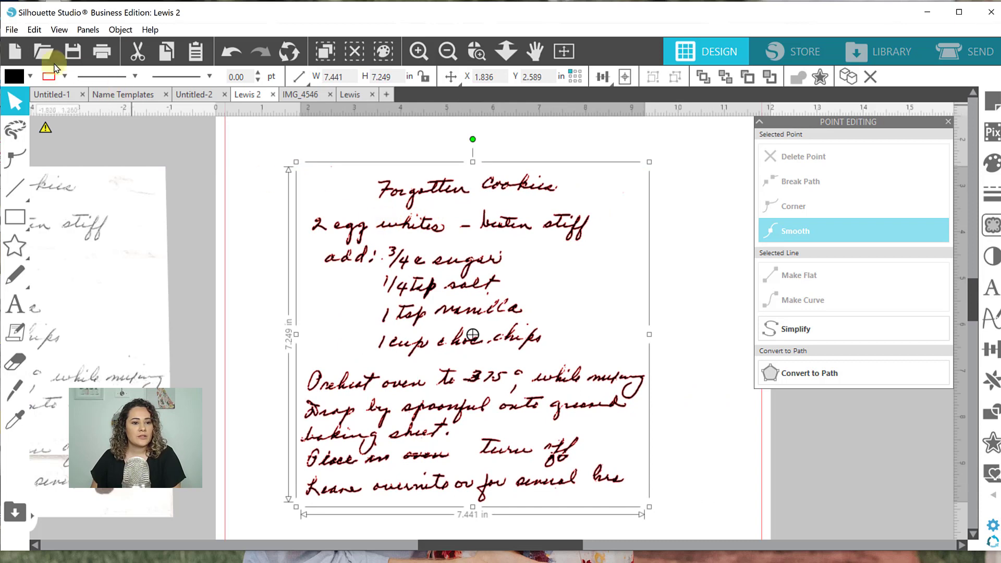
Open the options for saving only the selected recipe.
click(12, 31)
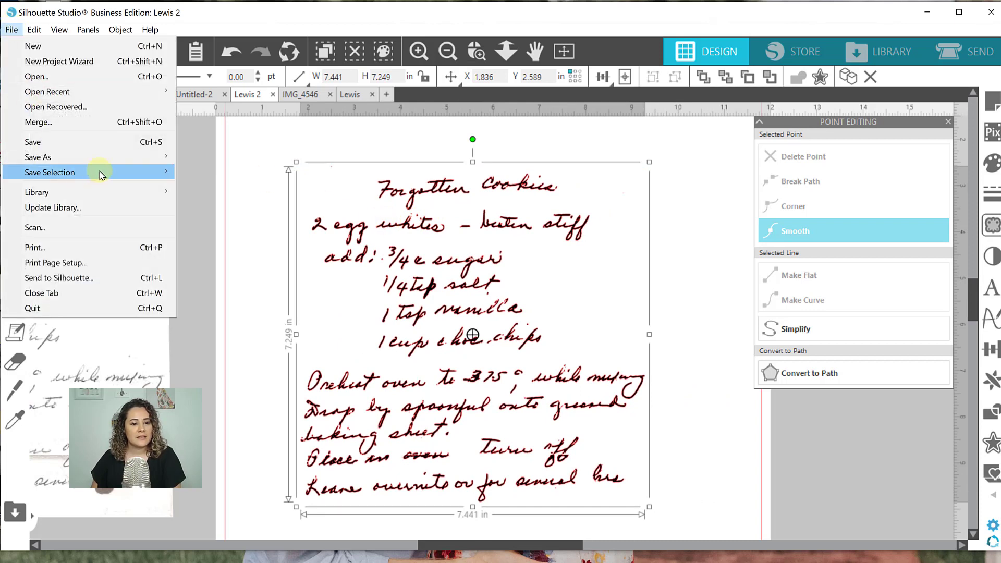
mouse_move(127, 172)
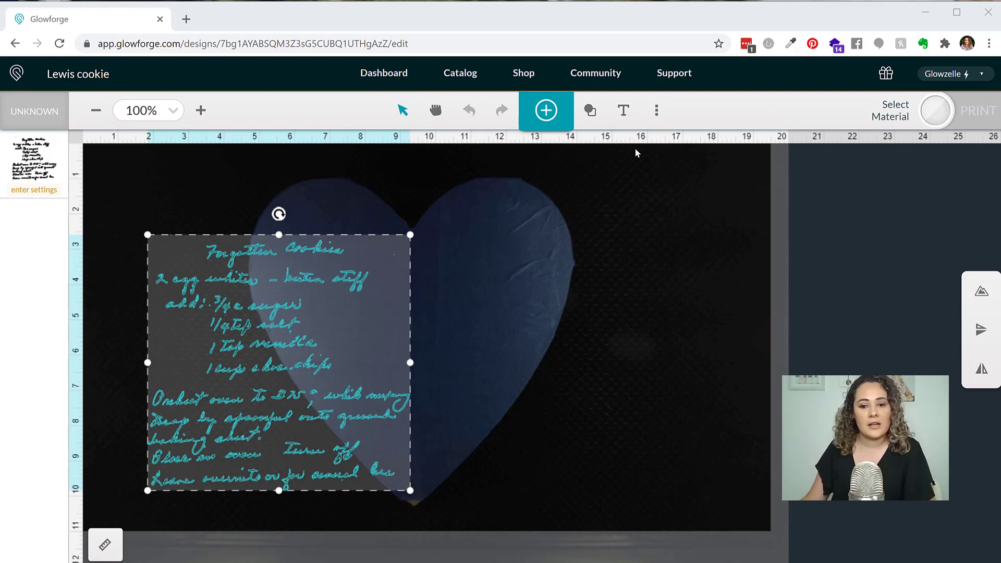
Switch to the Glowforge app with the Lewis cookie design and set the focus at the centre of the heart.
click(656, 110)
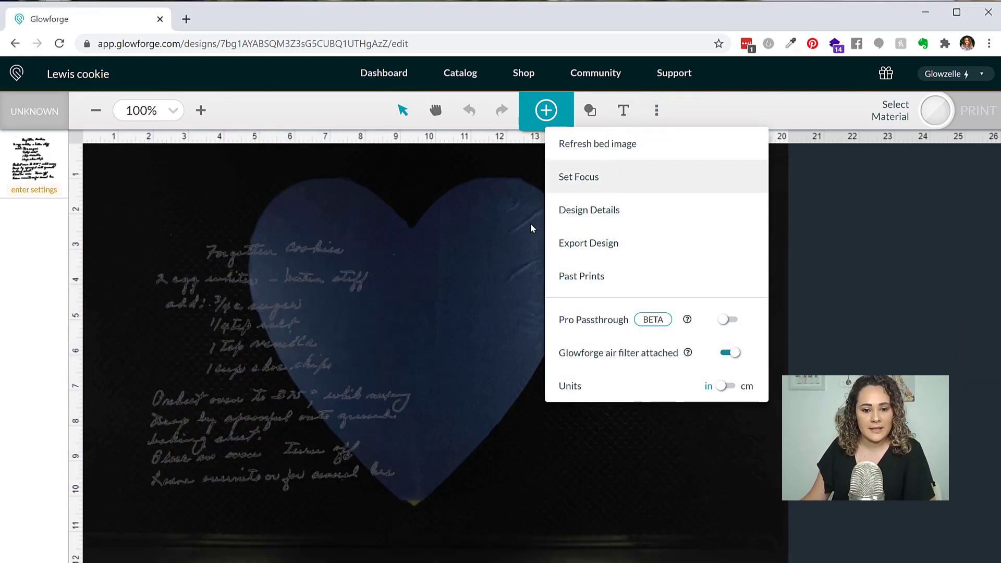
click(414, 331)
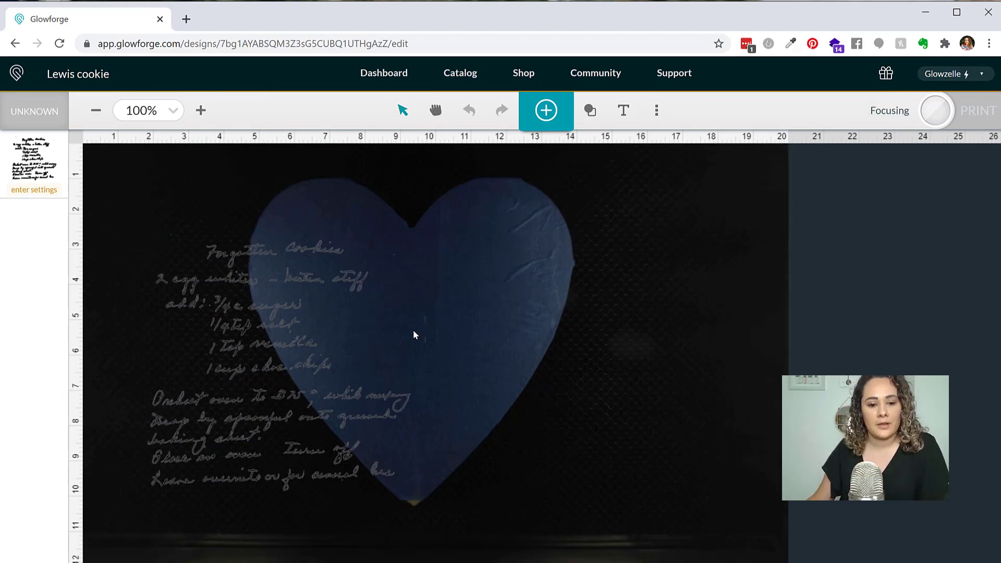
Assign the custom Bamboo engrave setting to the recipe artwork and open that setting's details.
click(38, 165)
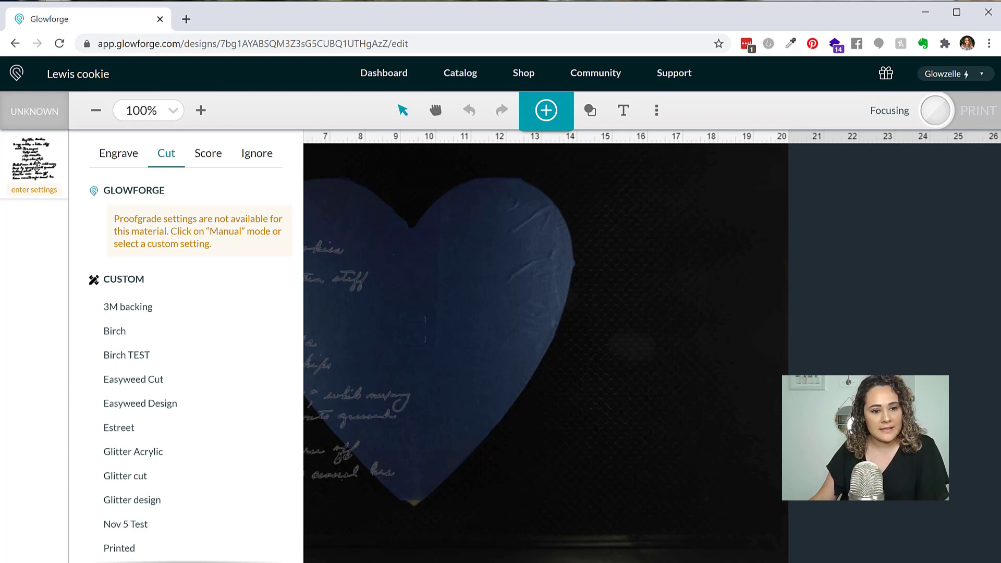
click(117, 155)
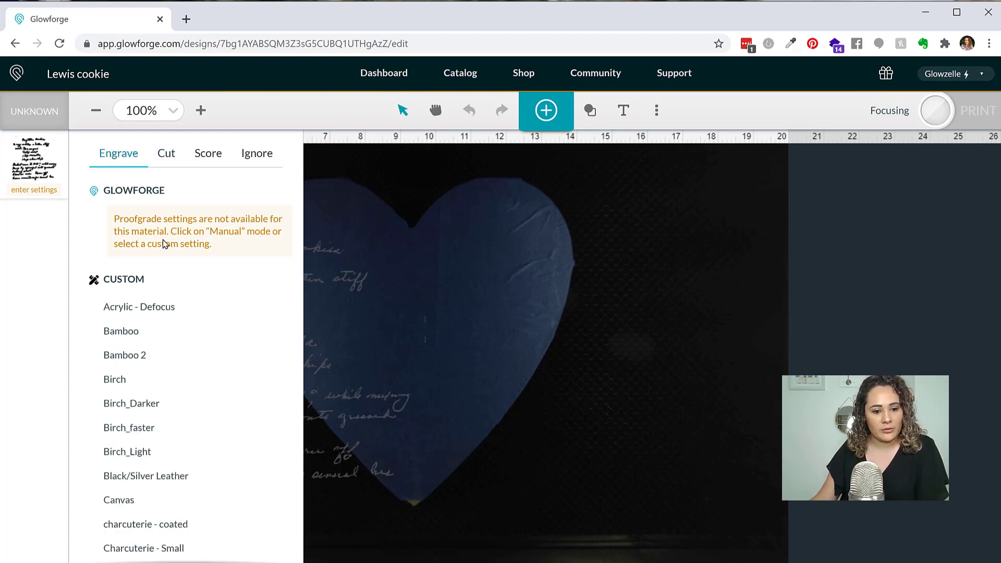
click(177, 336)
click(277, 332)
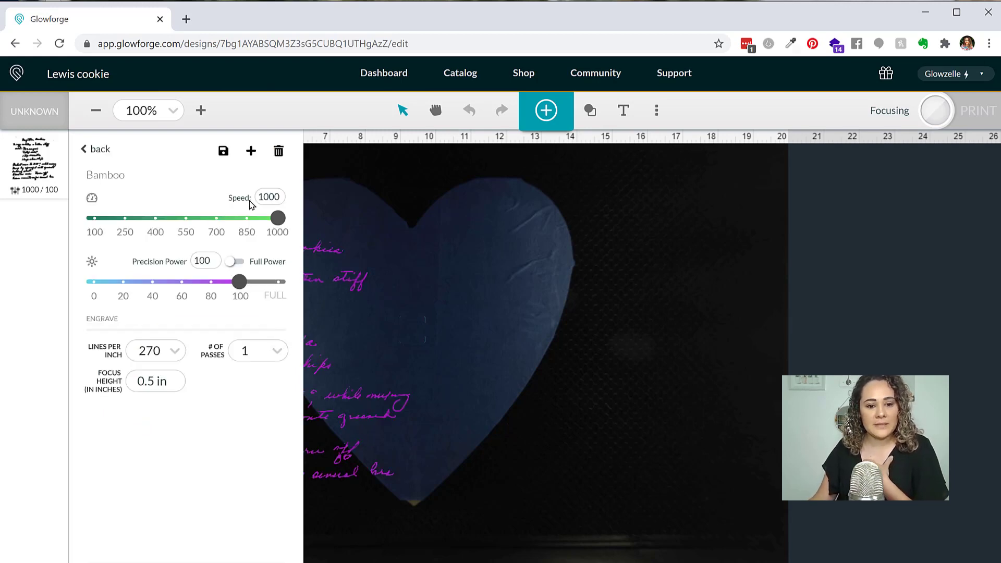
click(204, 261)
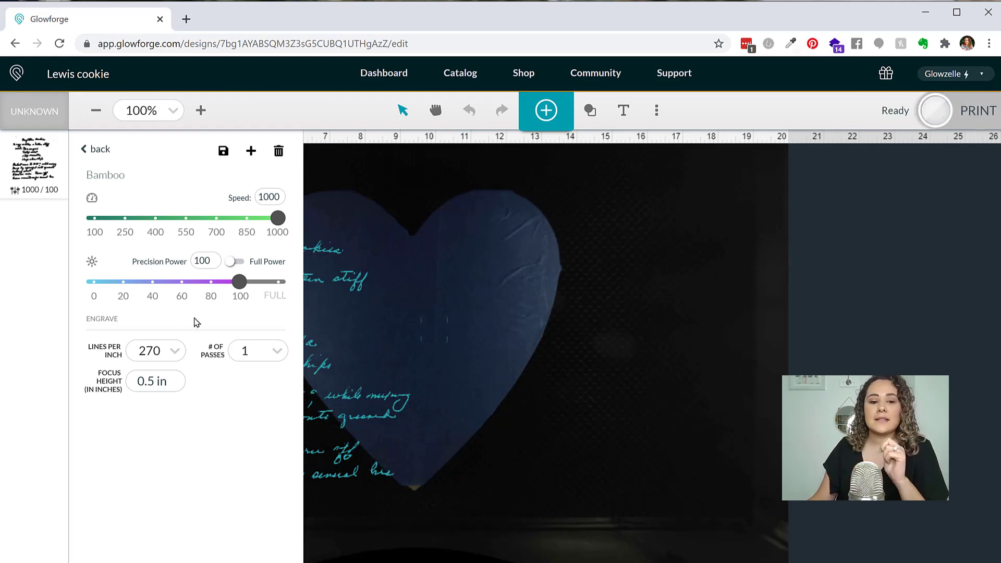
Set the Bamboo engrave to 340 lines per inch with focus height auto, and save the setting.
click(177, 351)
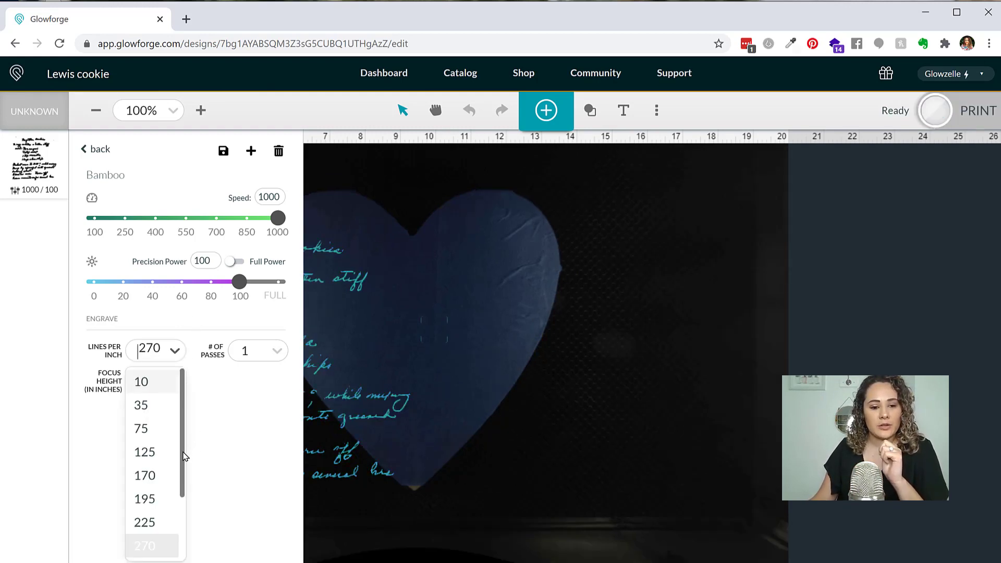
drag(183, 458, 185, 496)
click(158, 517)
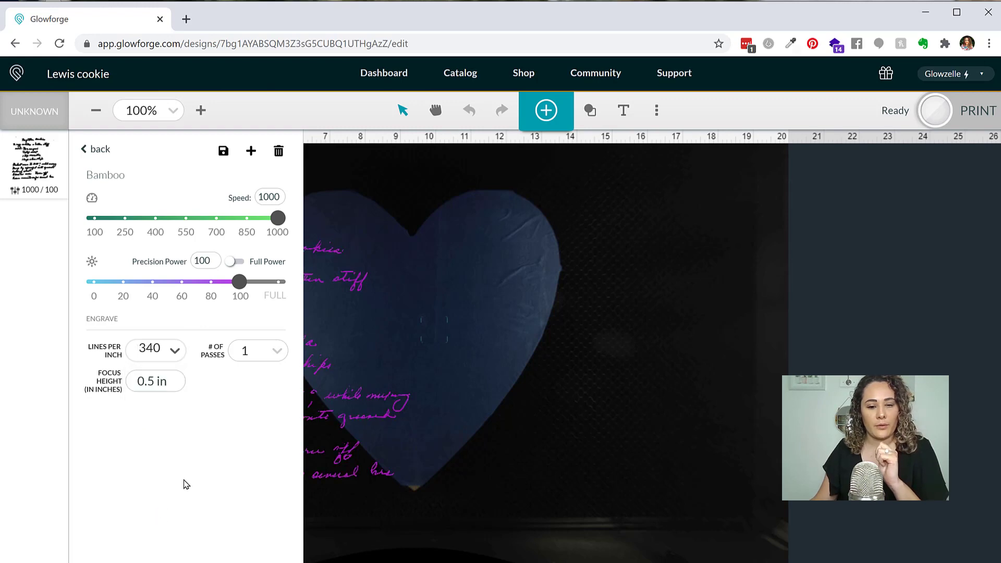
click(132, 379)
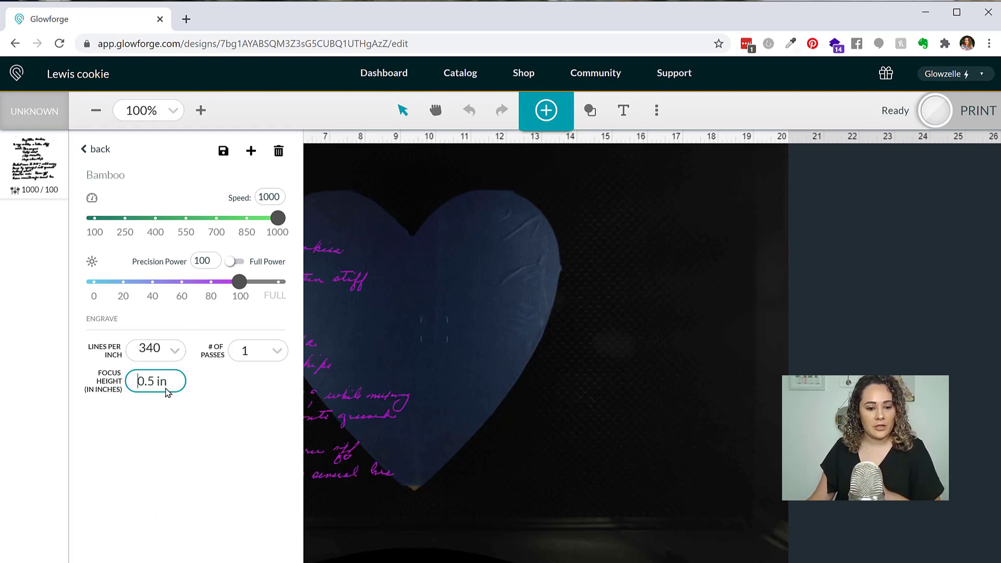
key(ctrl+a)
text(a)
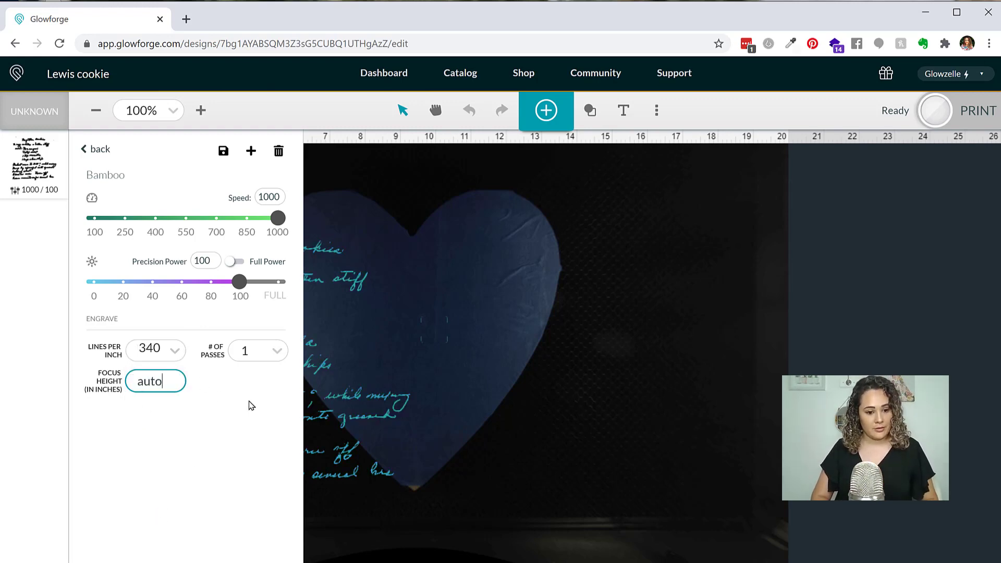
click(251, 406)
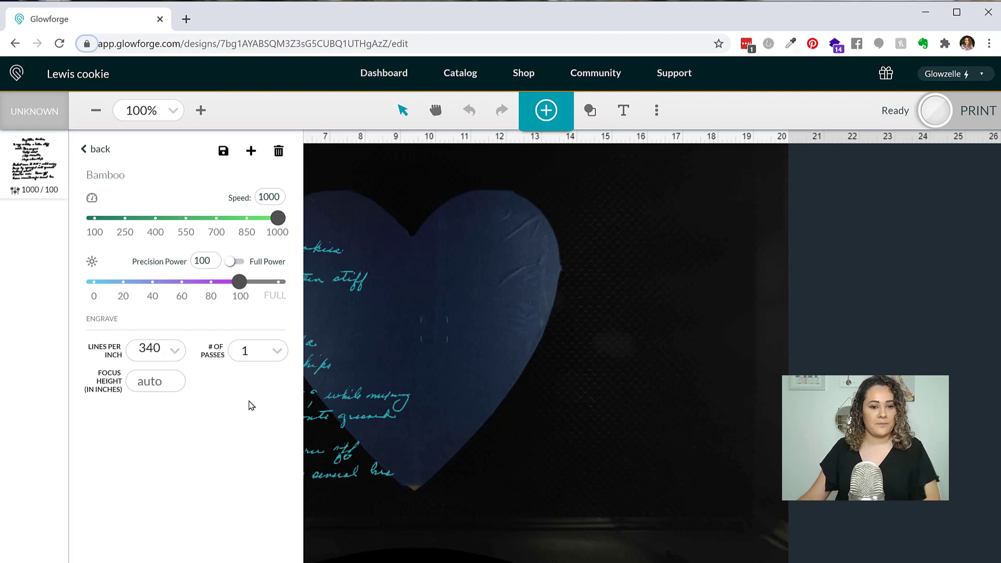
click(222, 152)
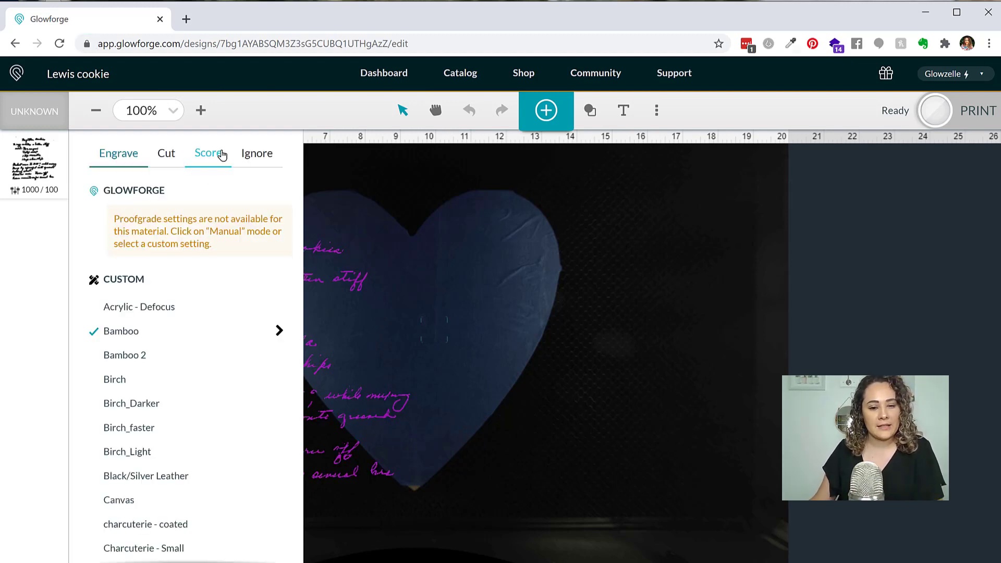
Scale the recipe down to about 4.2 in wide and place it in the middle of the heart.
click(481, 390)
click(288, 404)
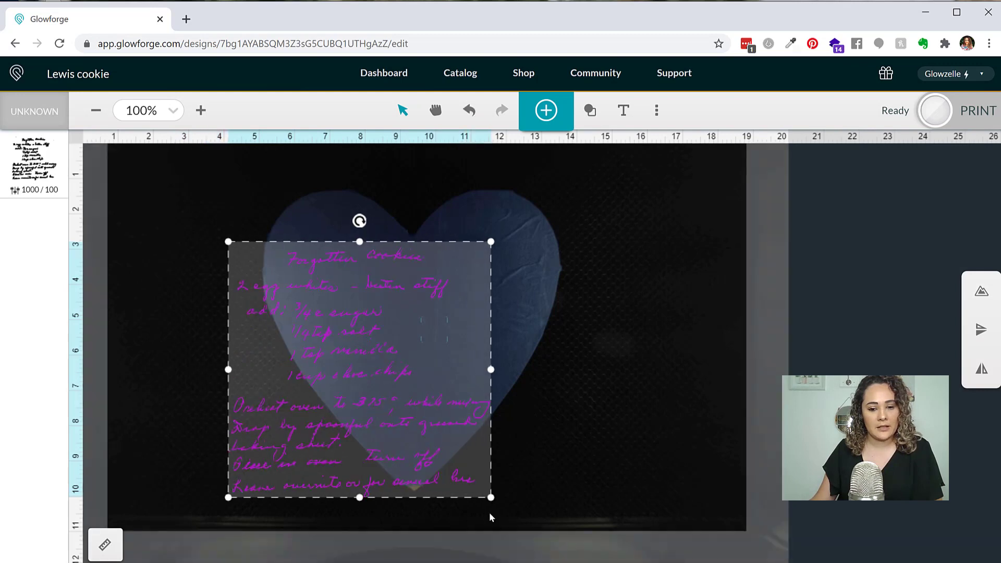
drag(490, 499, 421, 459)
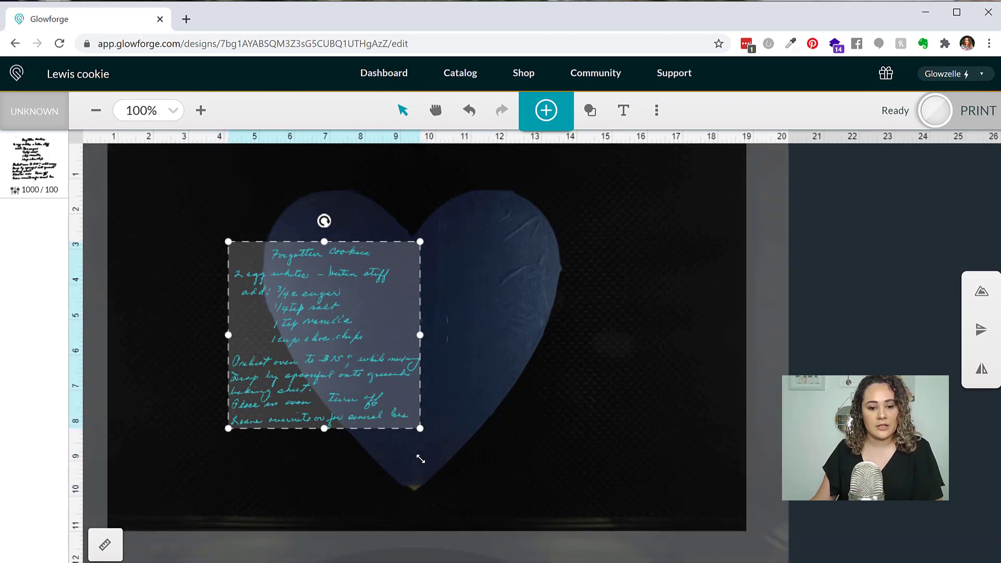
drag(336, 375, 462, 400)
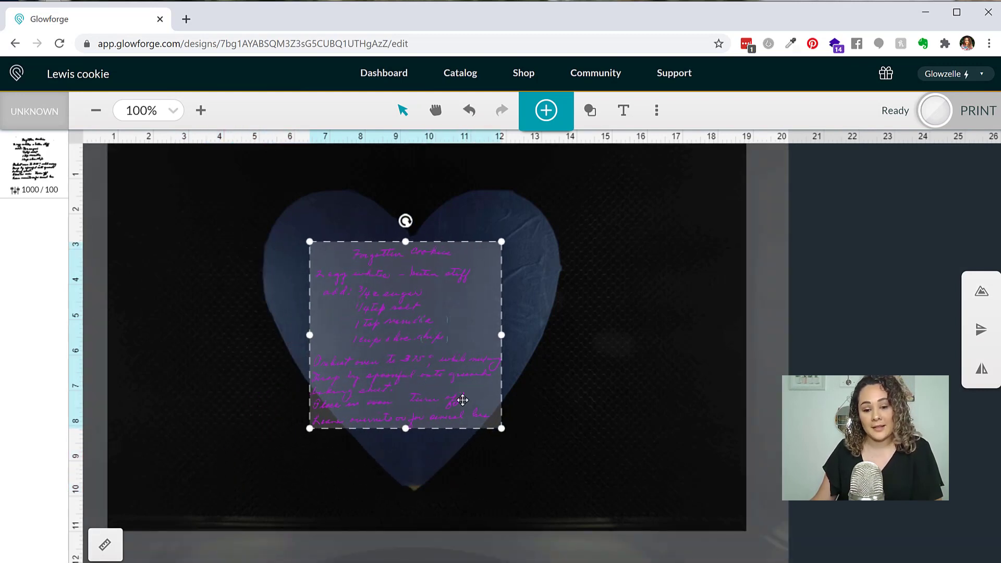
drag(502, 430, 469, 413)
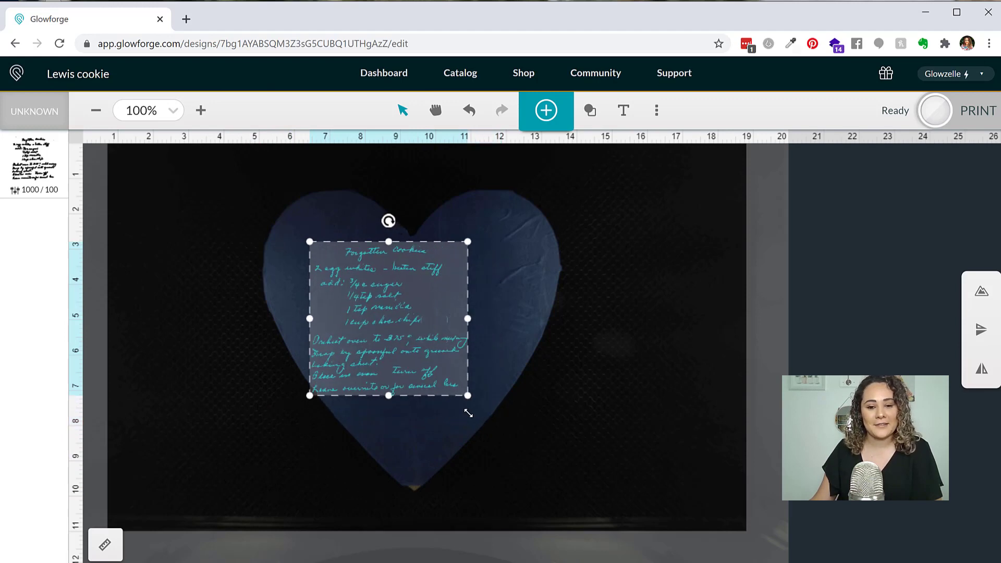
drag(394, 351, 422, 367)
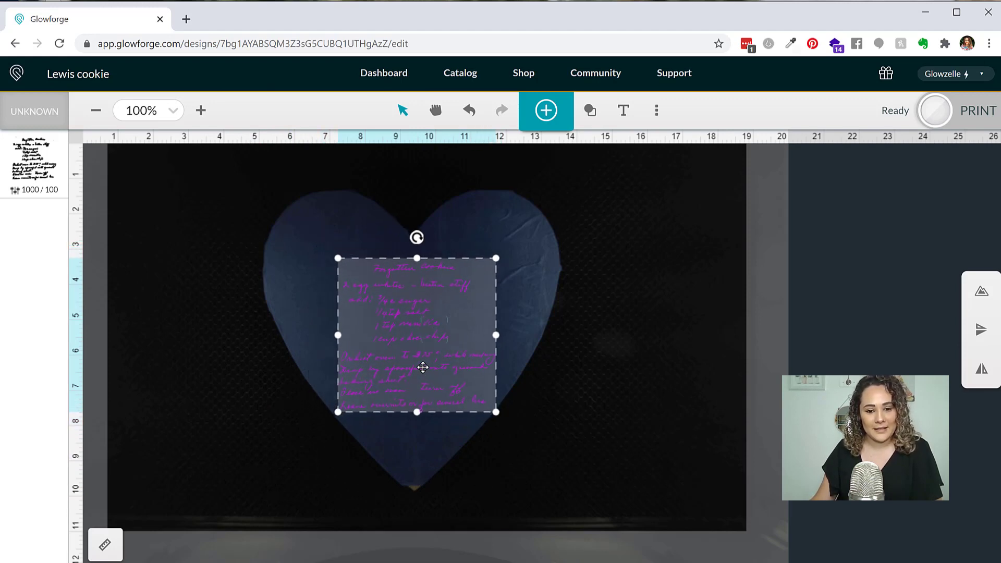
drag(496, 405, 478, 393)
drag(422, 341, 430, 344)
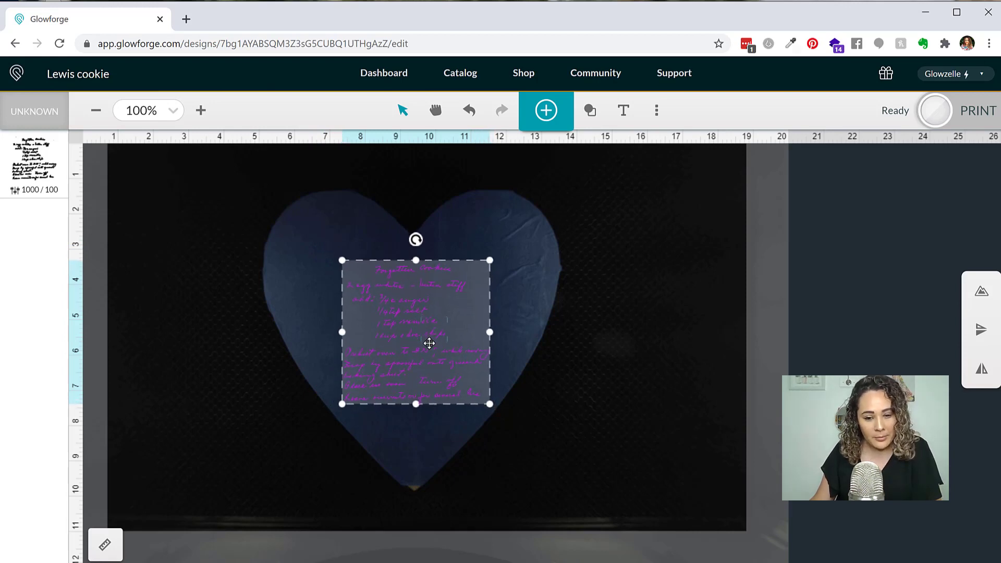
click(506, 296)
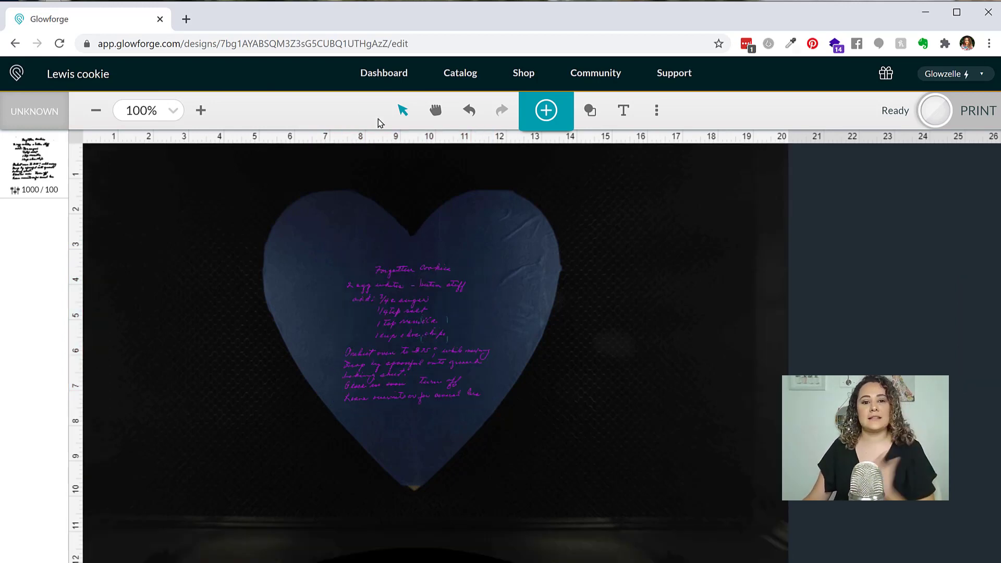
Check the engraving placement up close and shift the recipe slightly up and to the right on the heart.
click(200, 110)
click(201, 110)
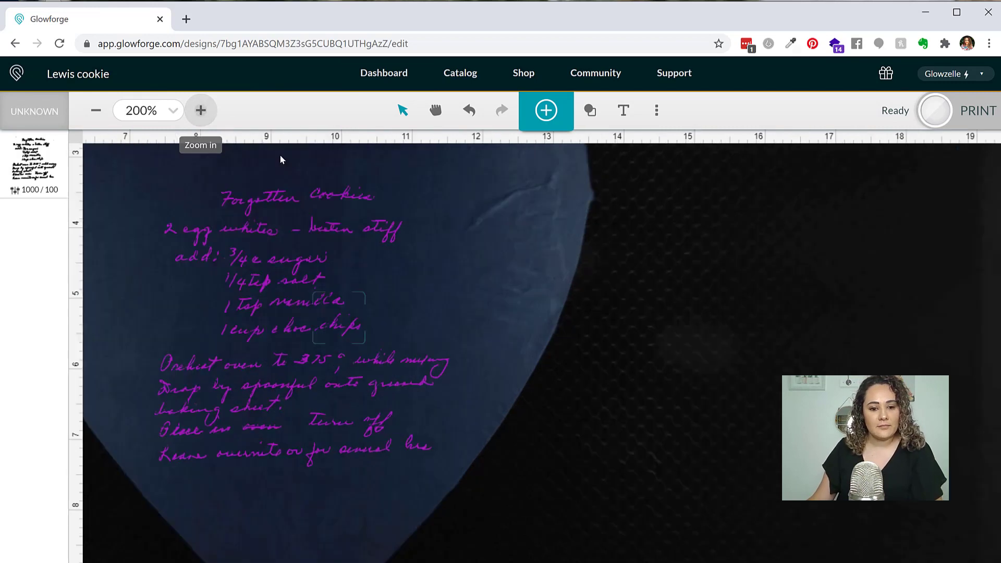
click(96, 110)
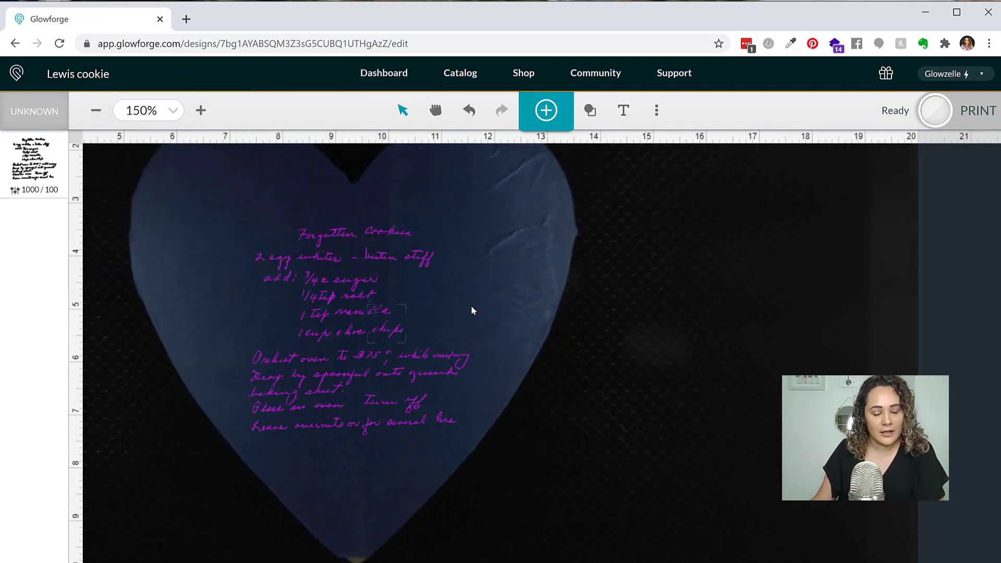
click(381, 337)
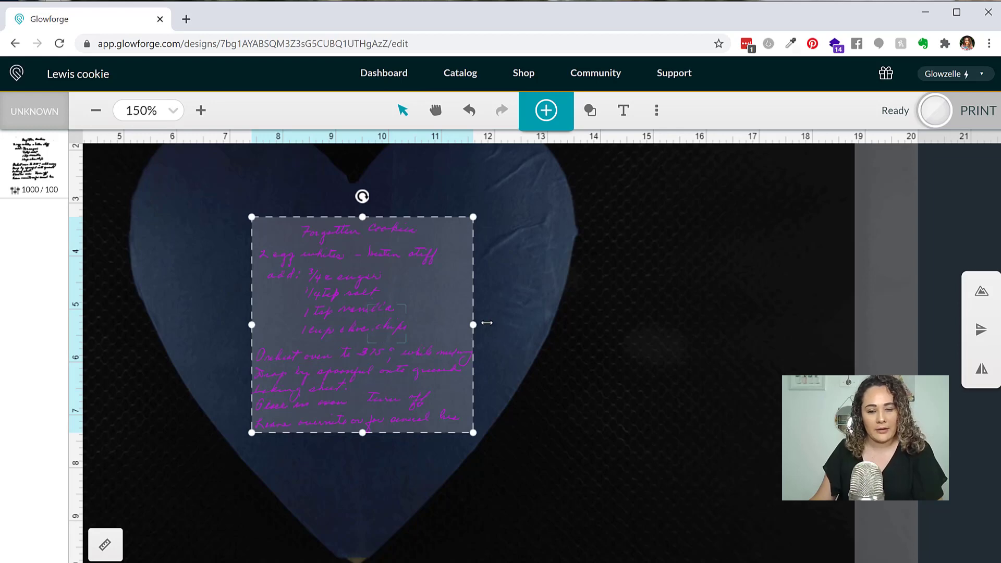
click(503, 316)
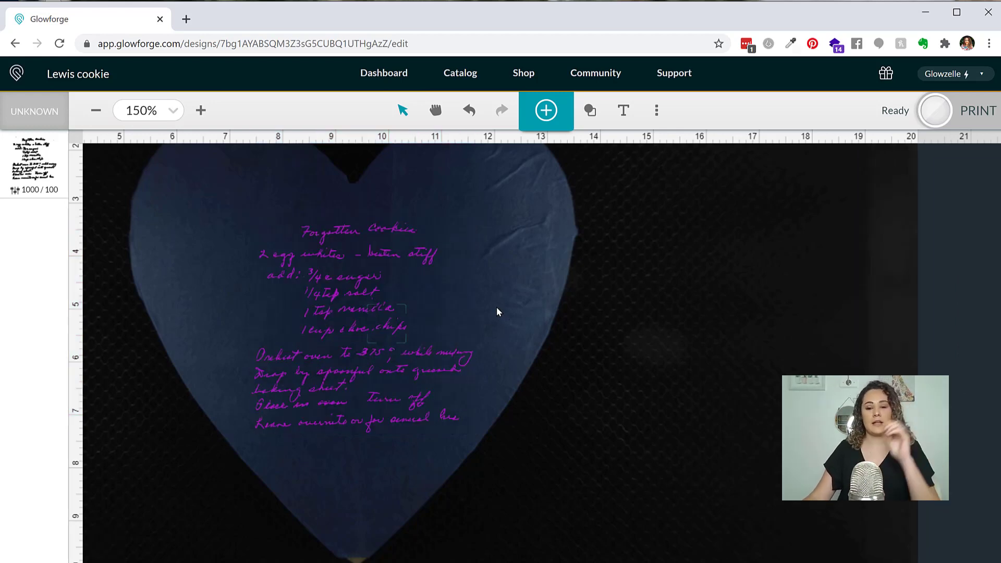
Nudge the recipe slightly left on the heart and start the print.
click(372, 290)
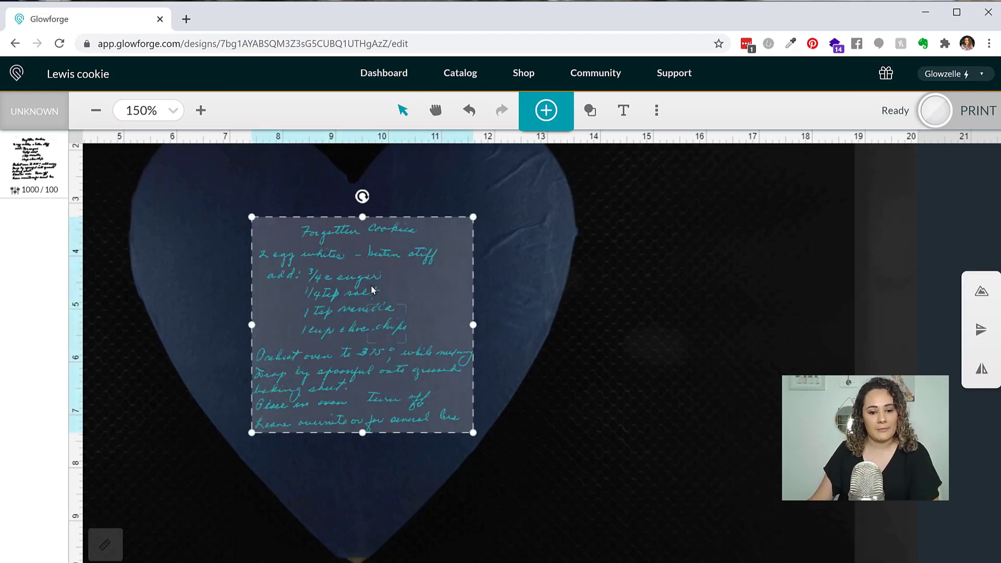
key(Left)
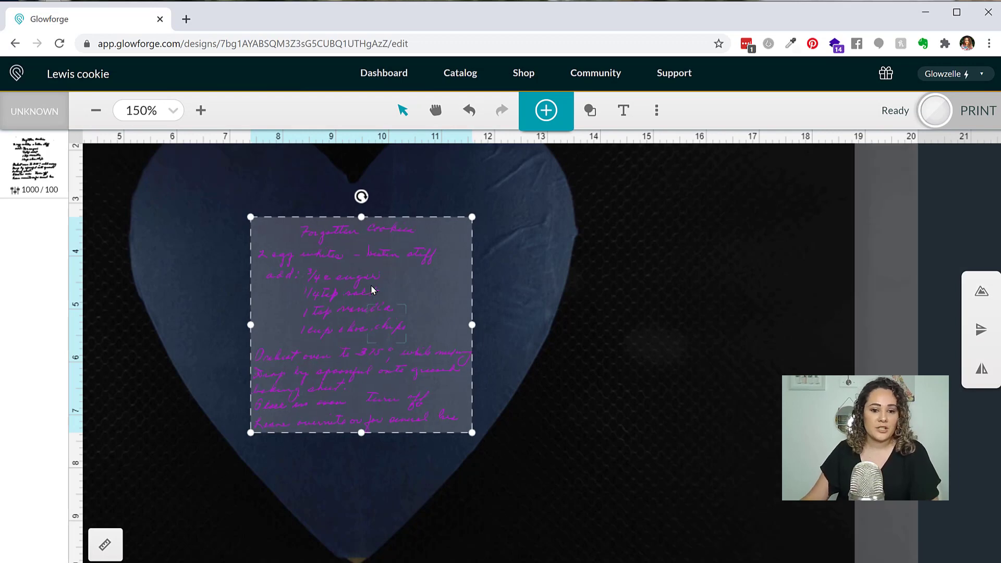
click(577, 329)
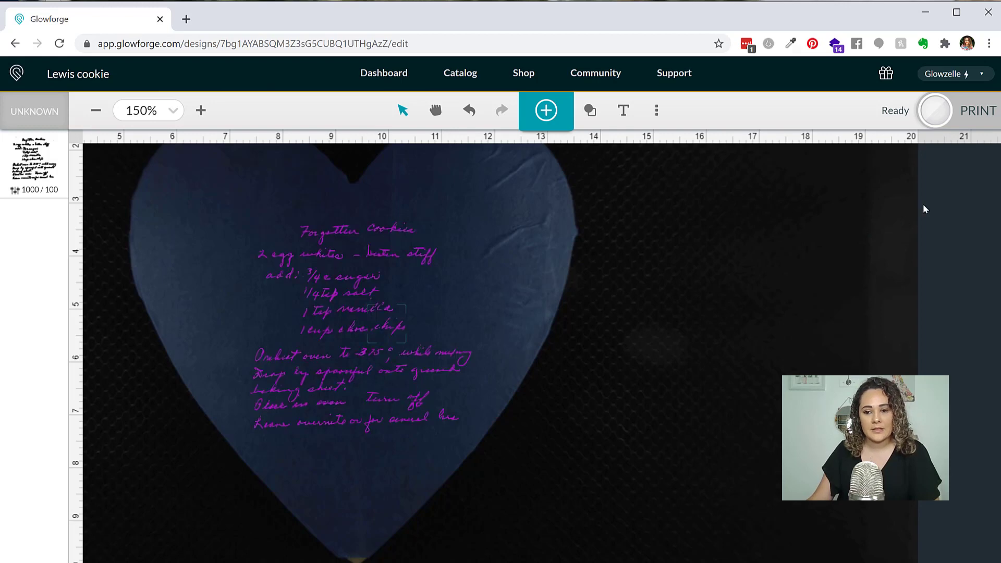
click(964, 116)
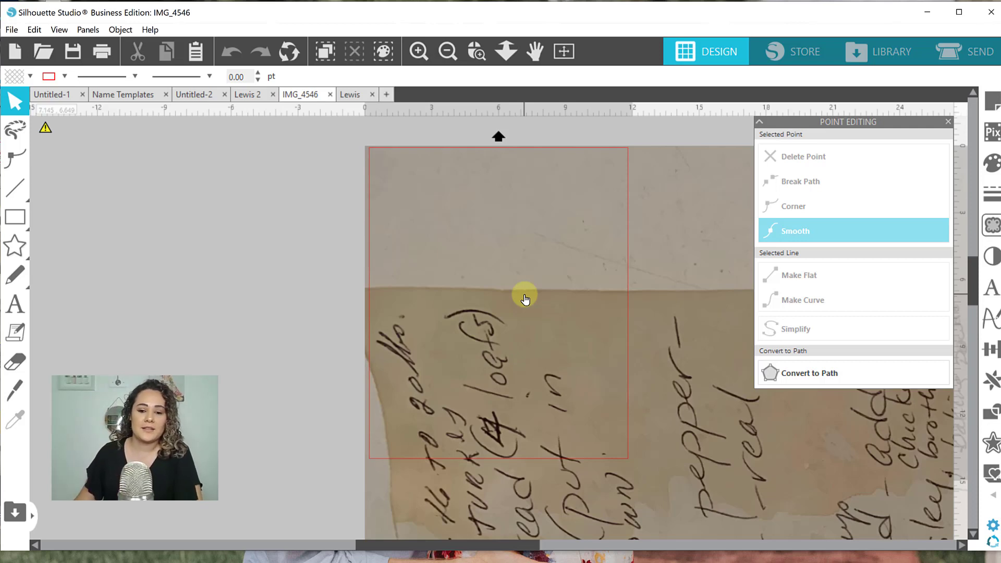
Switch to IMG_4546 in Silhouette Studio, resize the recipe photo to 11 in wide and centre it on the page.
click(521, 298)
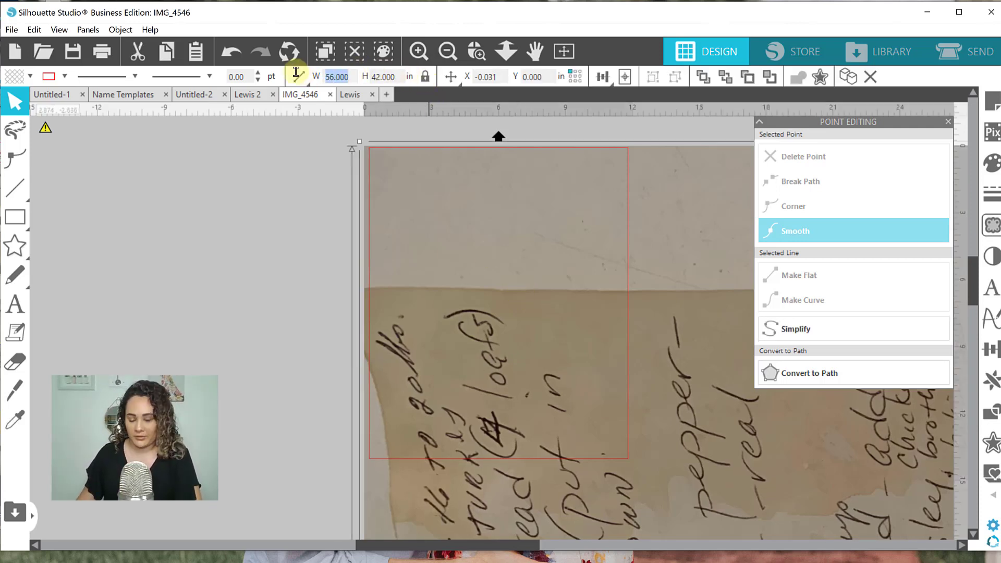
mouse_move(298, 77)
key(Return)
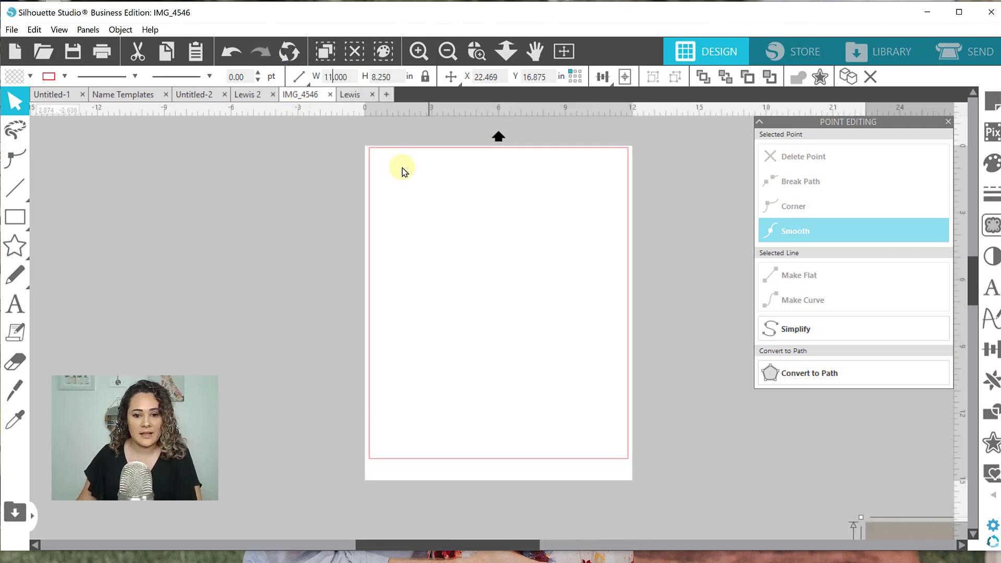
click(624, 80)
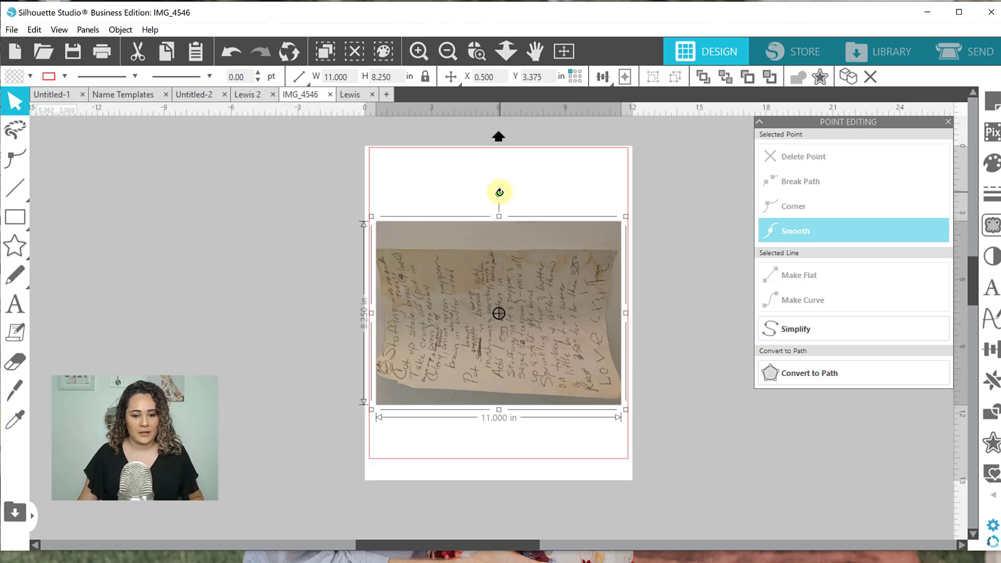
Rotate the stuffing recipe photo 90° clockwise so the handwriting reads upright, and examine it up close.
drag(500, 193, 597, 316)
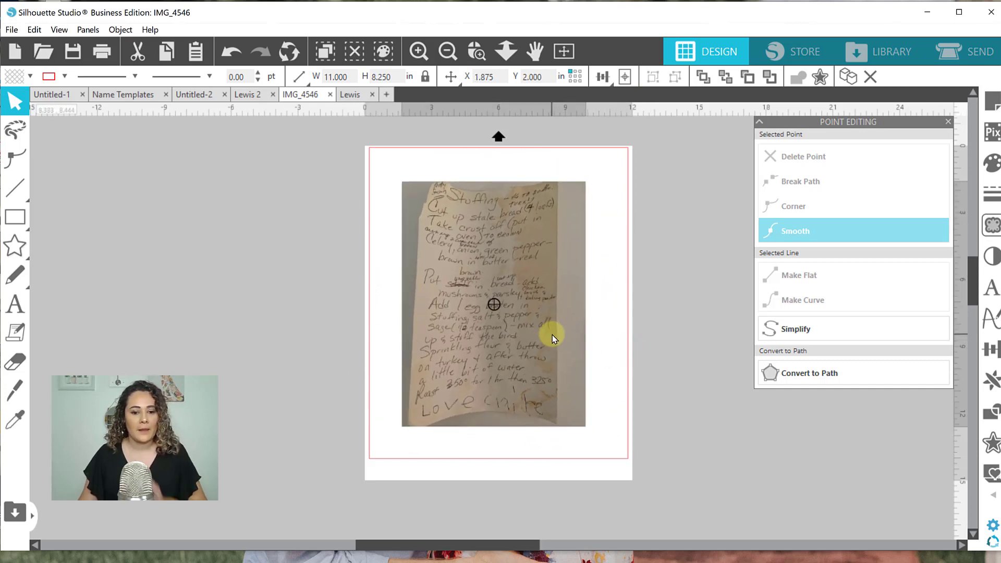
click(614, 317)
click(476, 52)
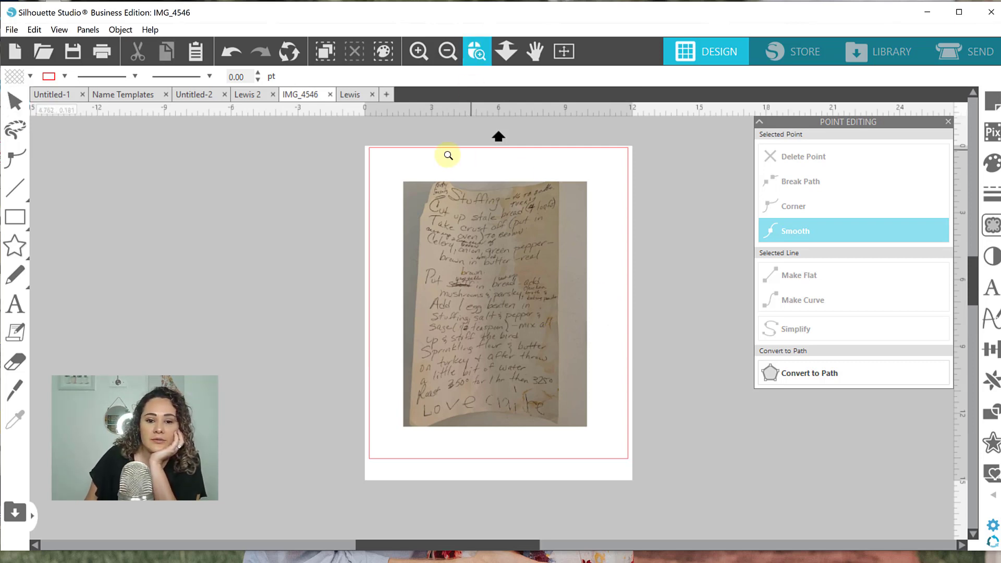
drag(406, 192, 626, 408)
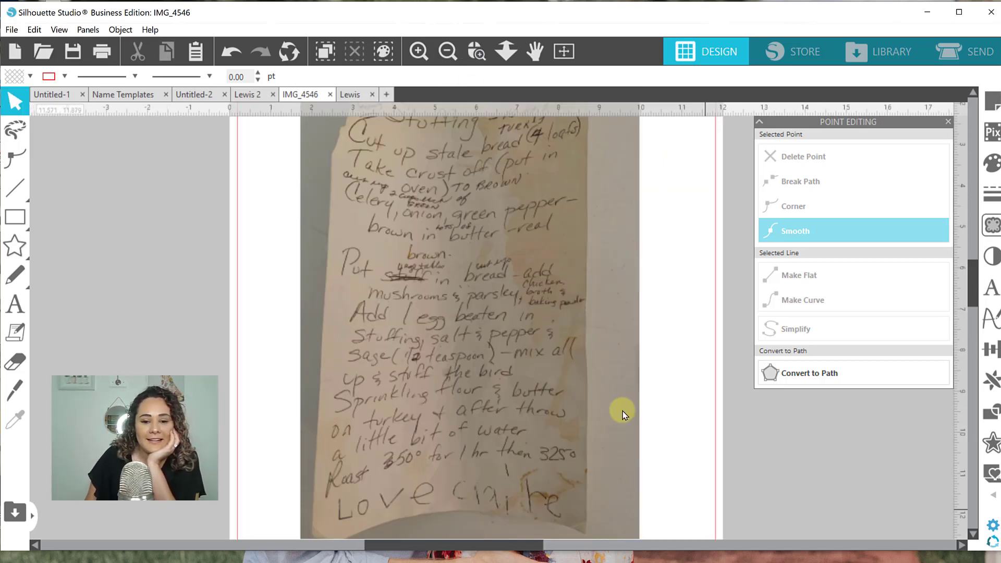
Apply contrast 100, saturation -48 and brightness 15 to the stuffing recipe photo with the image effects.
click(447, 52)
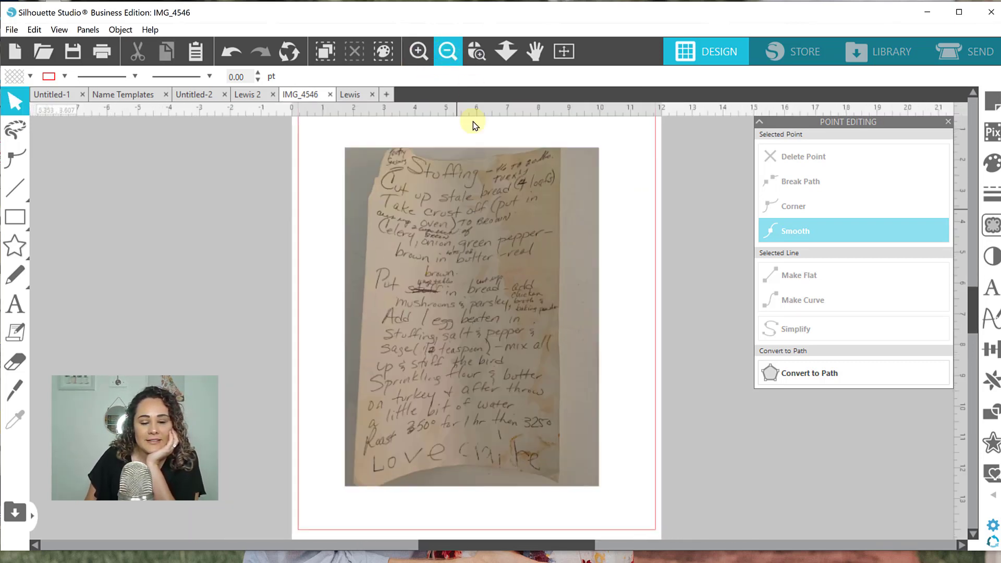
scroll(486, 207, up, 1)
scroll(485, 204, down, 1)
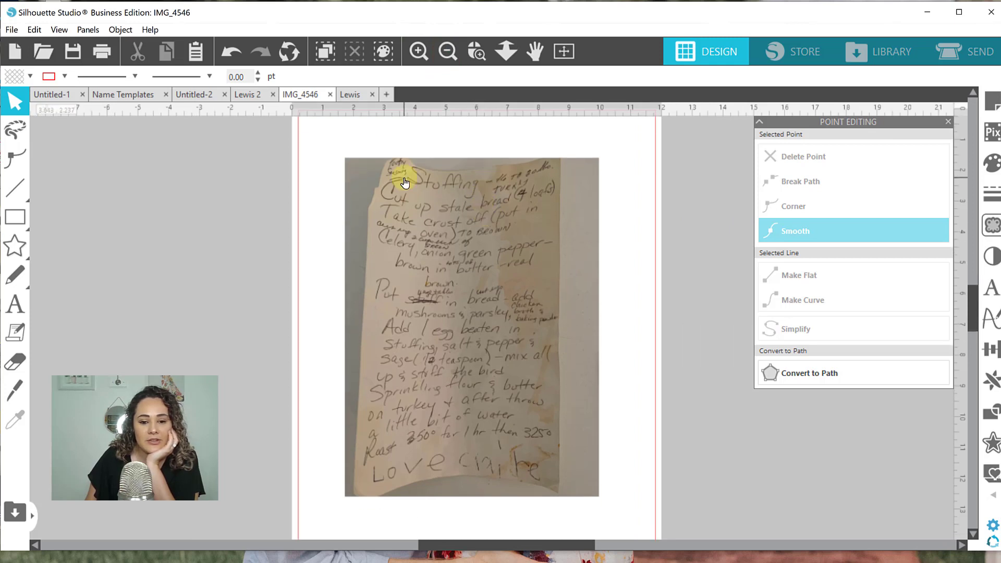
click(475, 229)
click(990, 257)
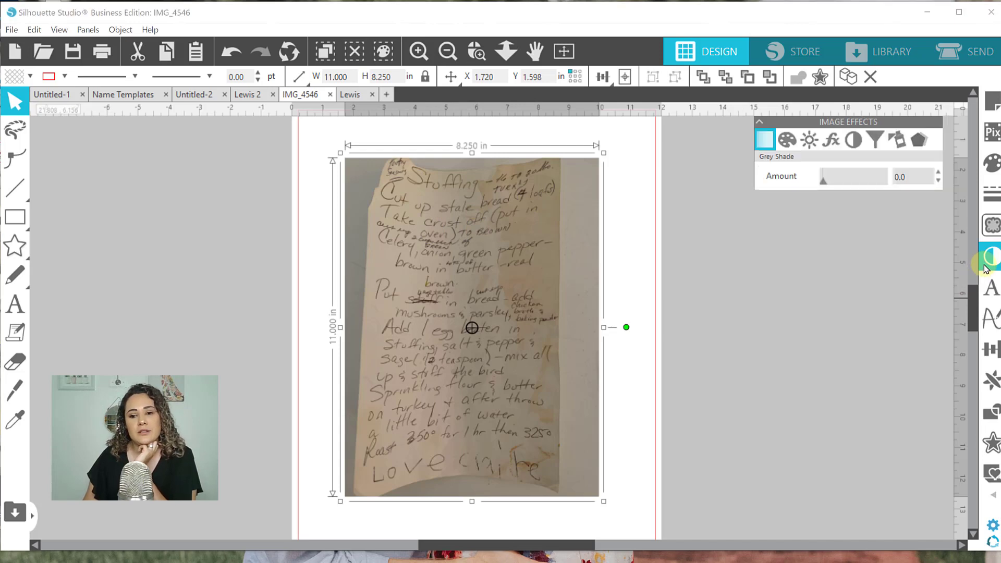
click(790, 148)
click(809, 140)
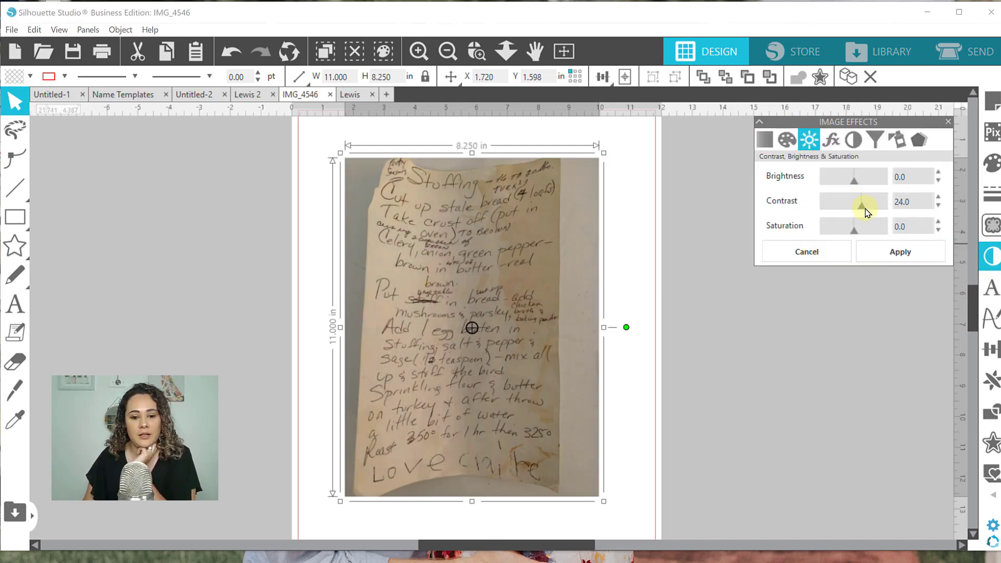
drag(865, 208, 875, 208)
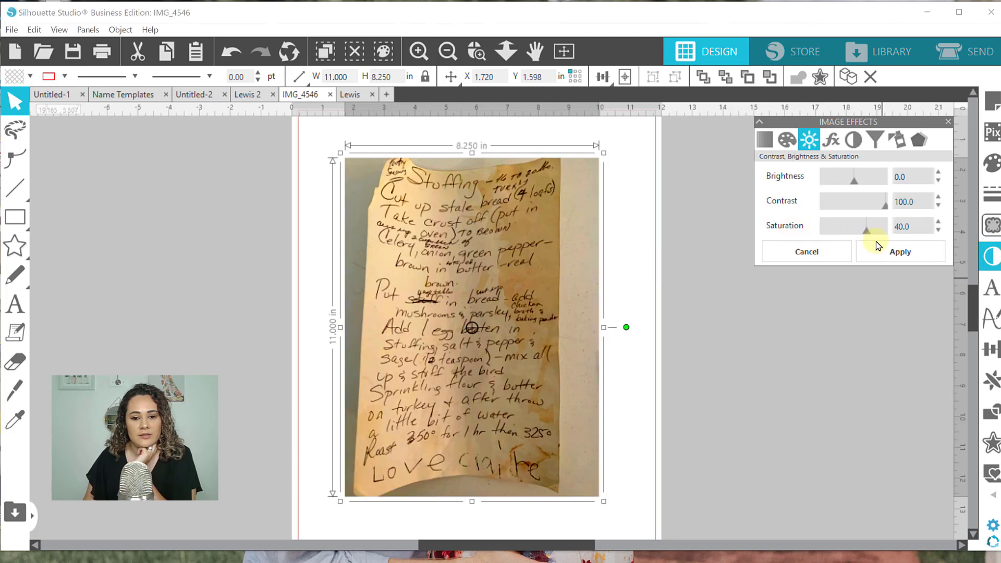
drag(885, 229, 850, 230)
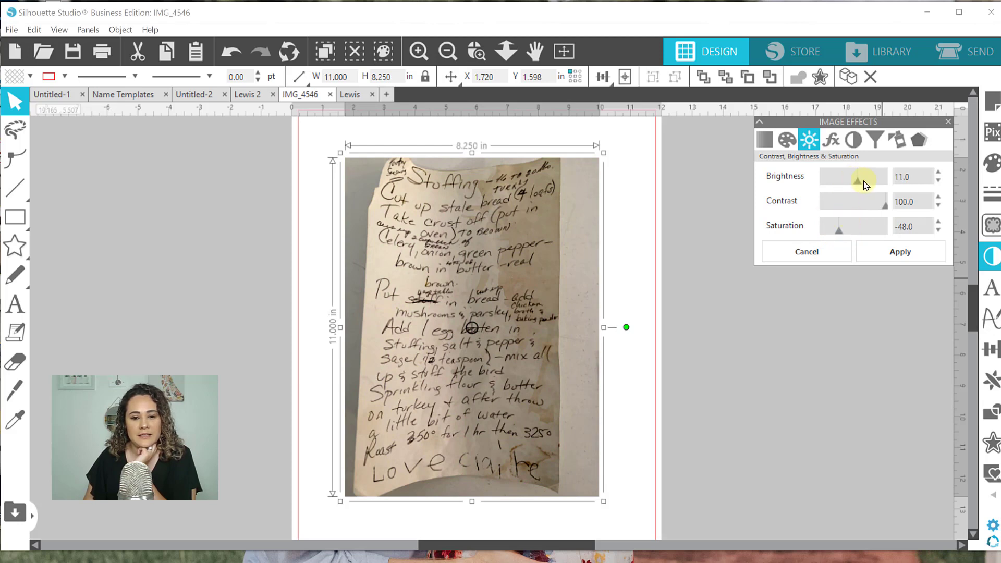
drag(865, 185, 861, 186)
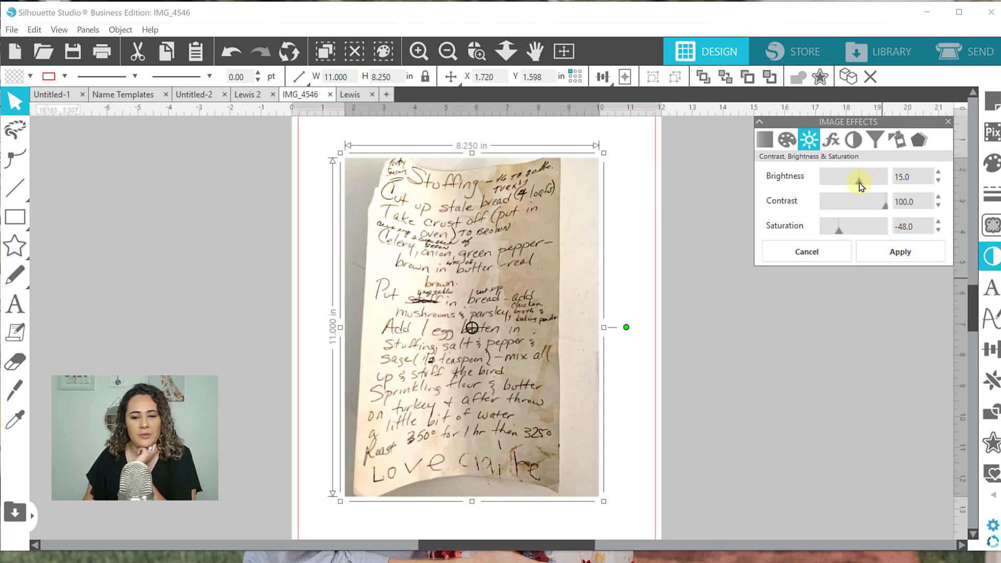
click(898, 253)
Try different Colorize hues on the recipe photo and return the hue to 0.
click(787, 140)
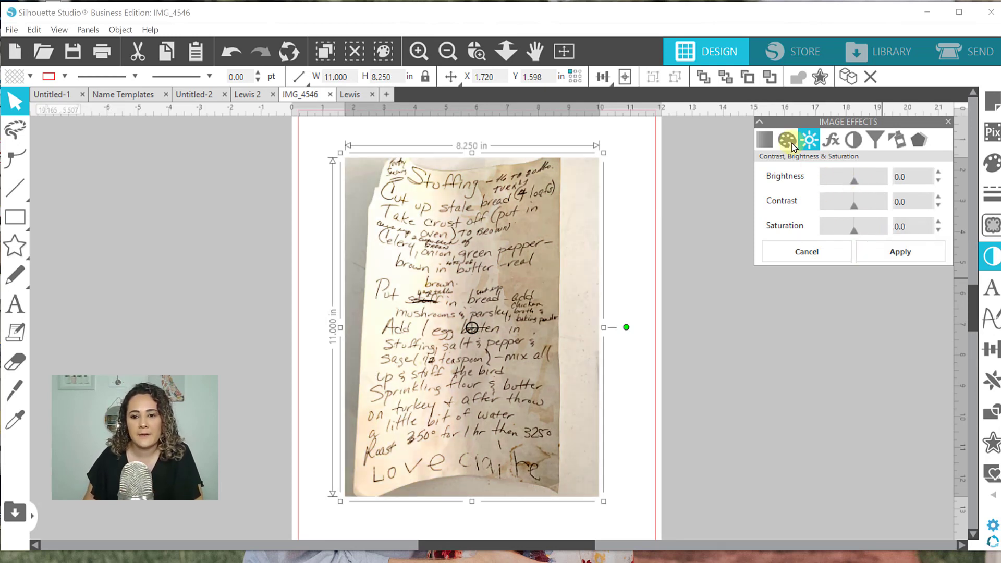
drag(828, 182, 849, 188)
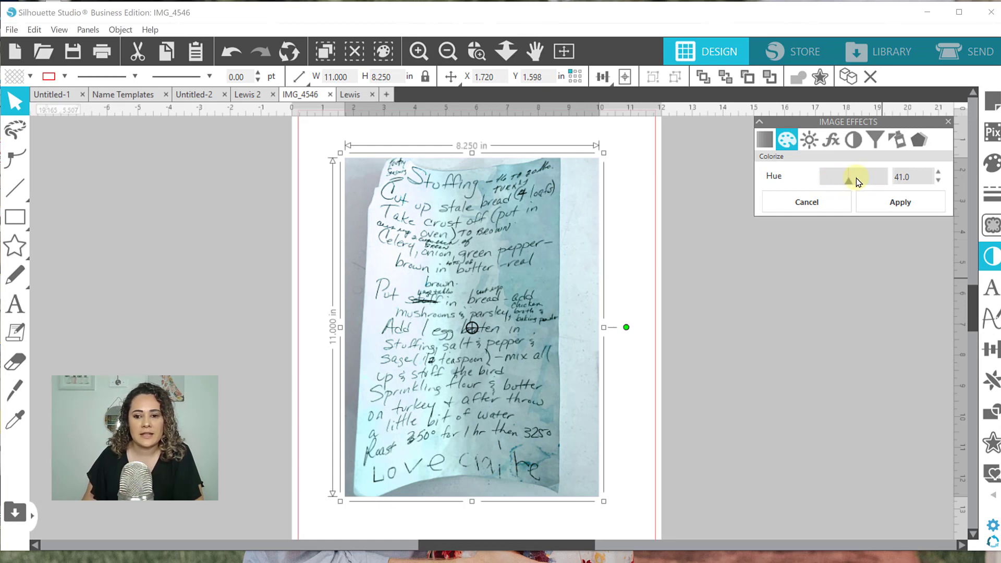
click(808, 199)
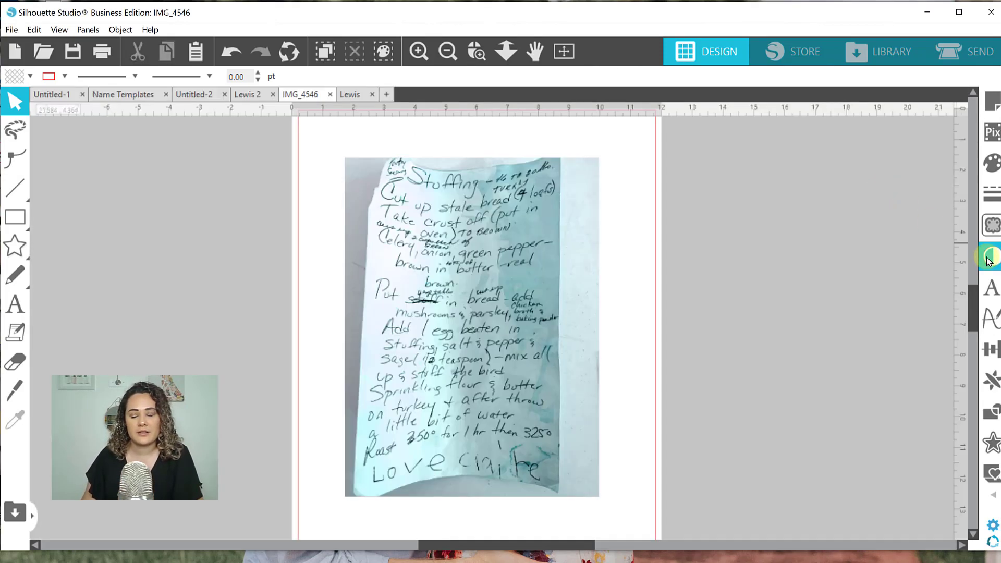
click(990, 259)
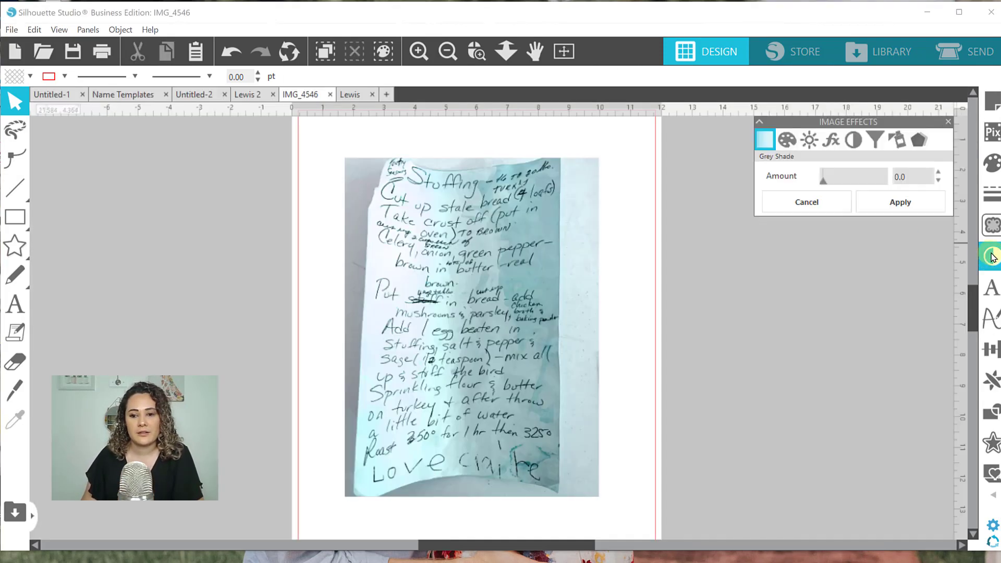
click(794, 139)
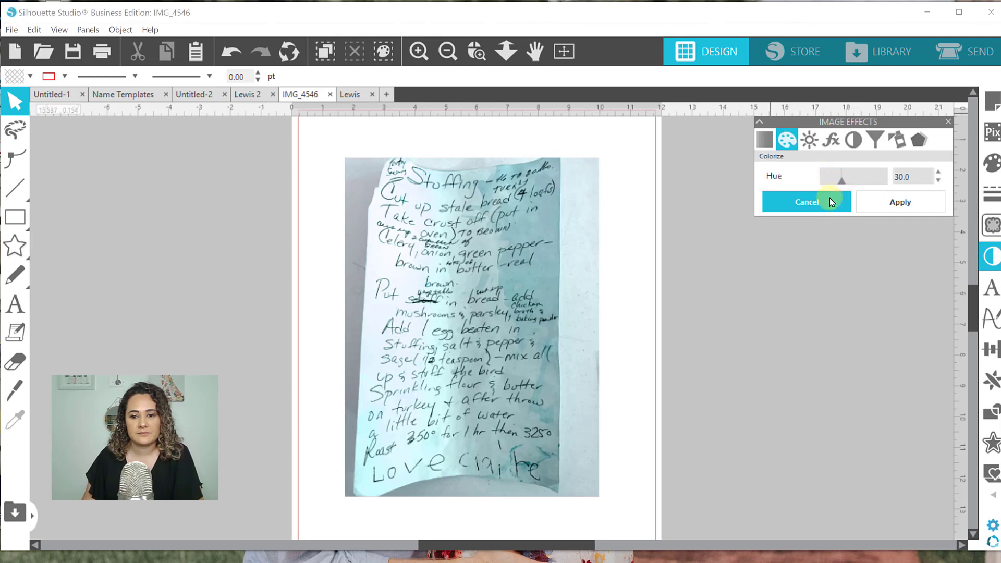
click(829, 201)
click(764, 140)
click(803, 144)
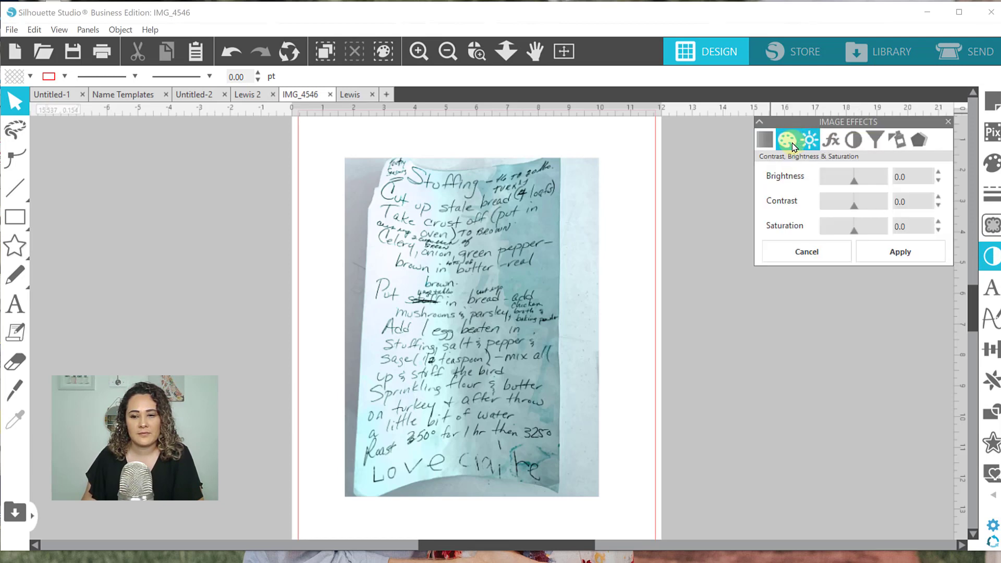
click(790, 144)
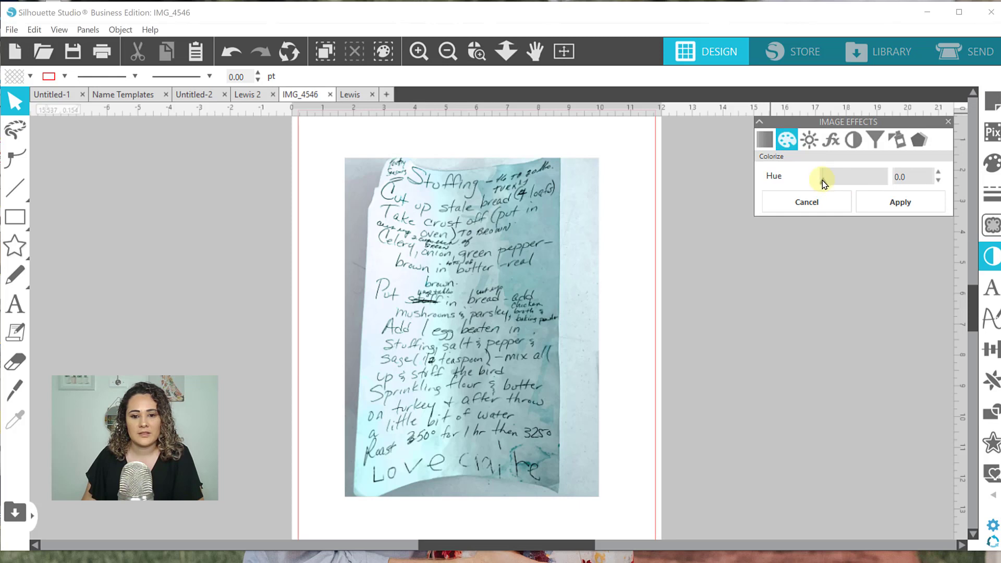
click(575, 205)
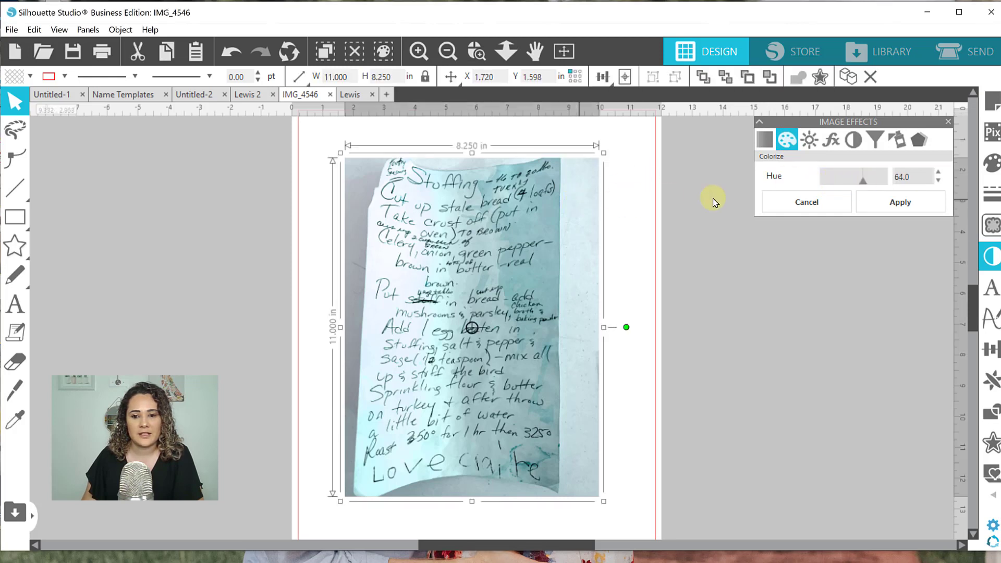
drag(852, 179, 788, 186)
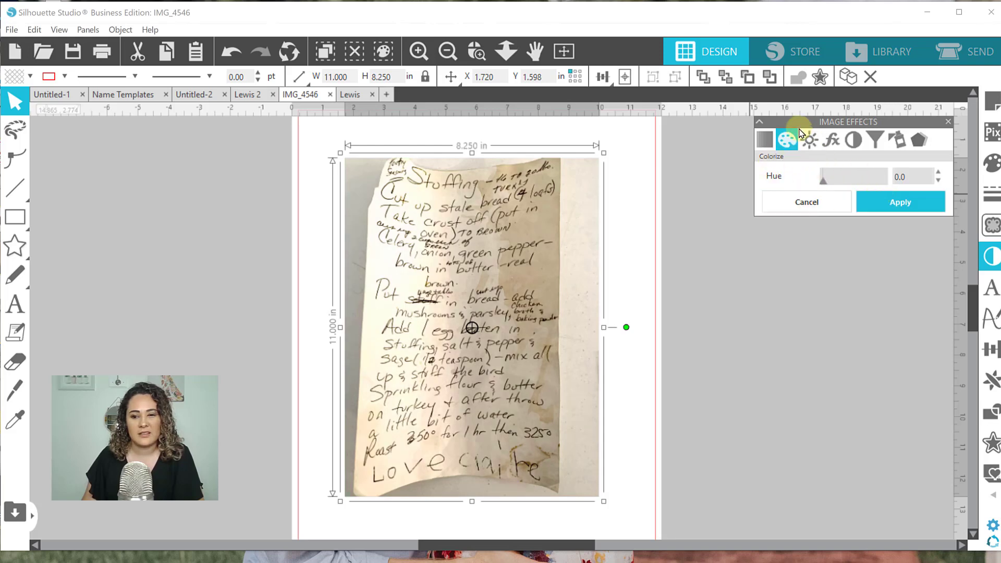
Apply a gamma amount of 60 to the recipe photo.
click(832, 144)
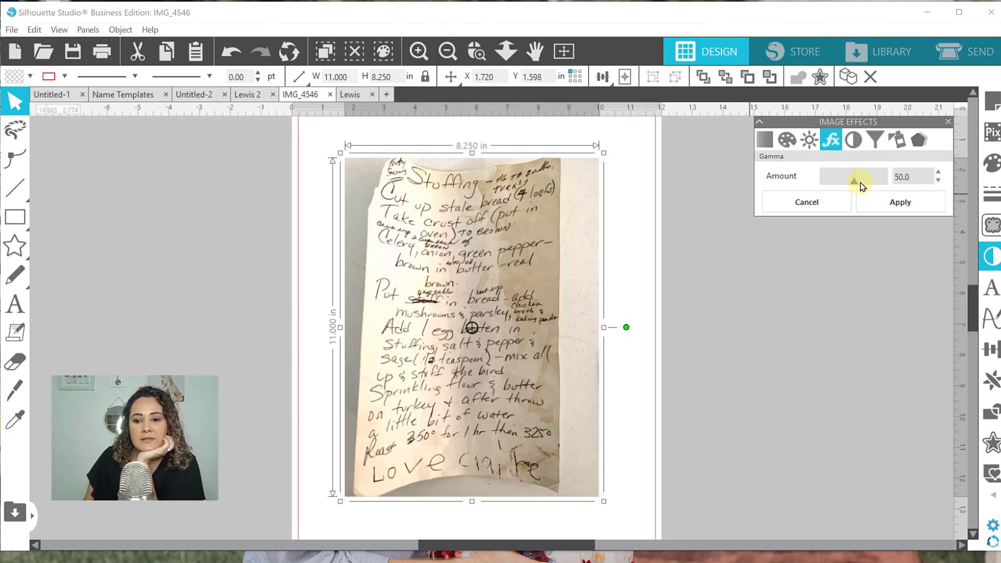
drag(853, 186, 859, 182)
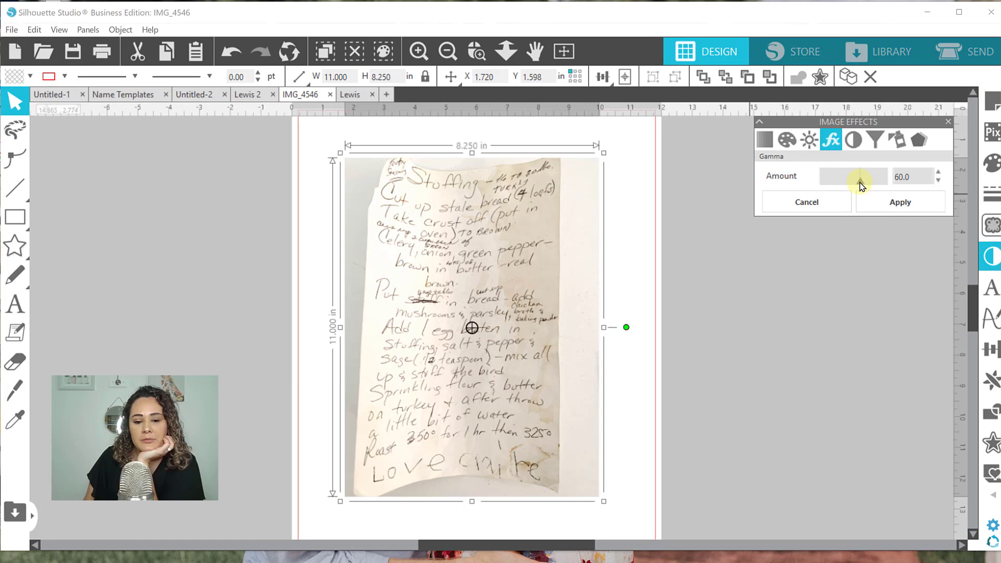
click(887, 202)
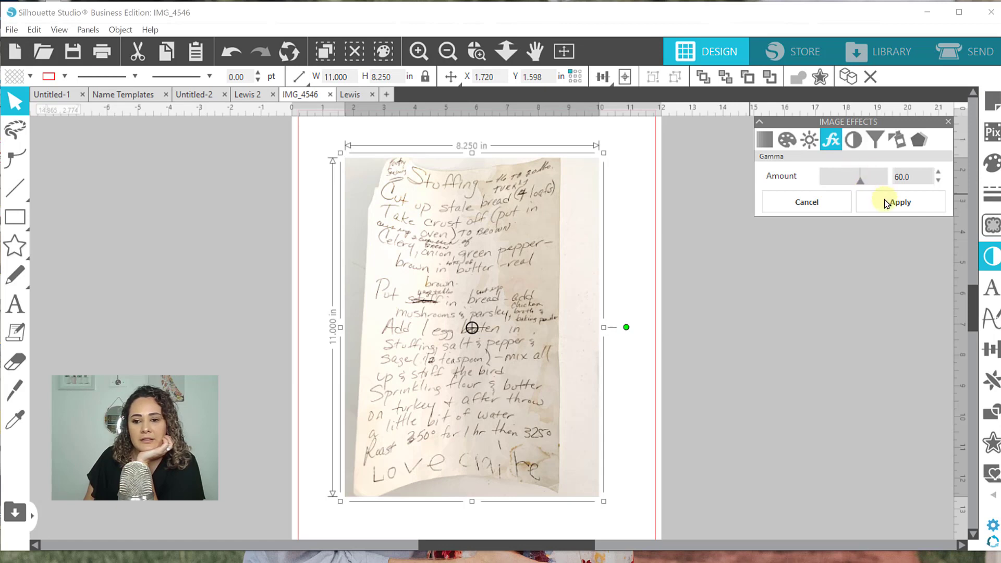
click(856, 143)
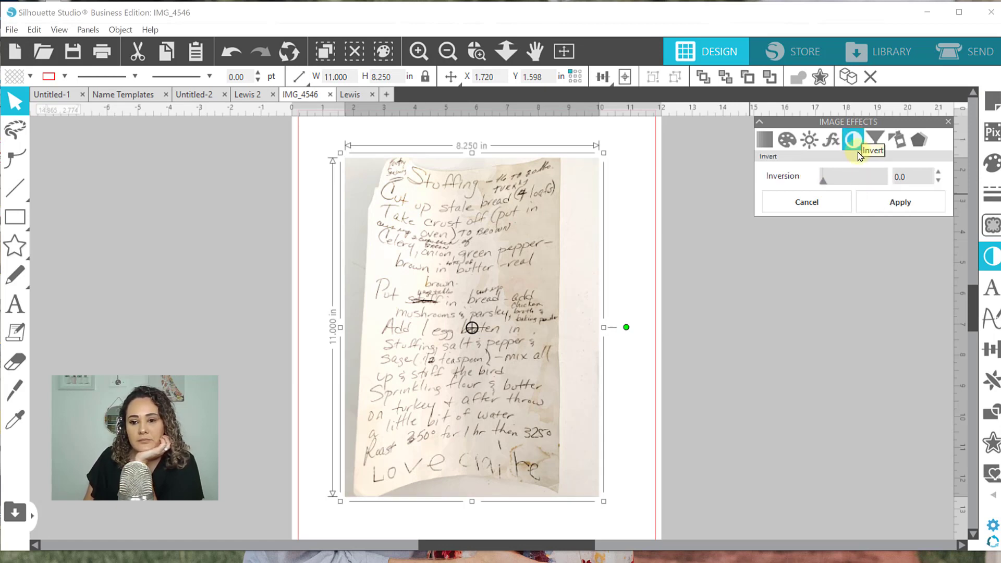
drag(825, 185, 796, 181)
click(876, 141)
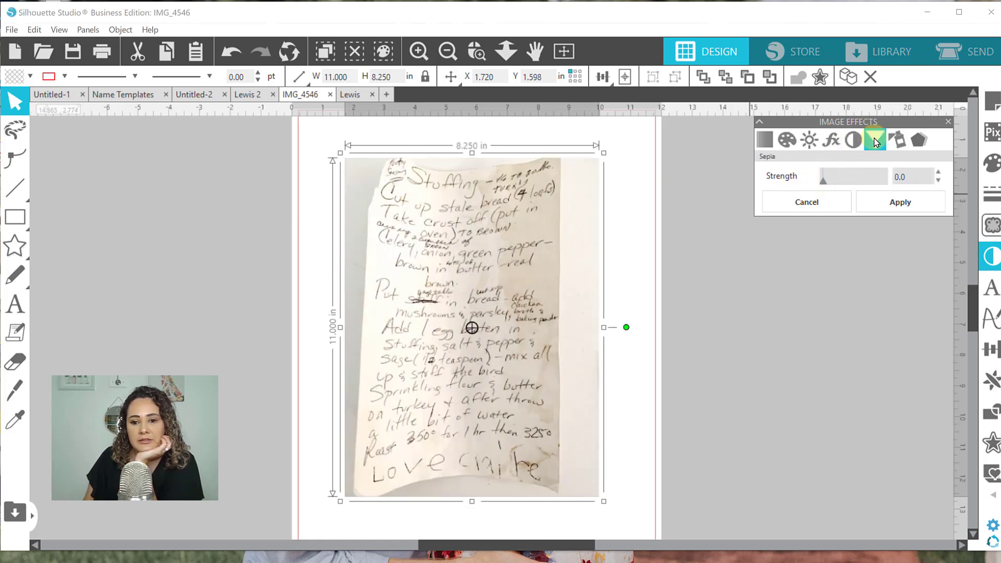
click(905, 144)
click(926, 145)
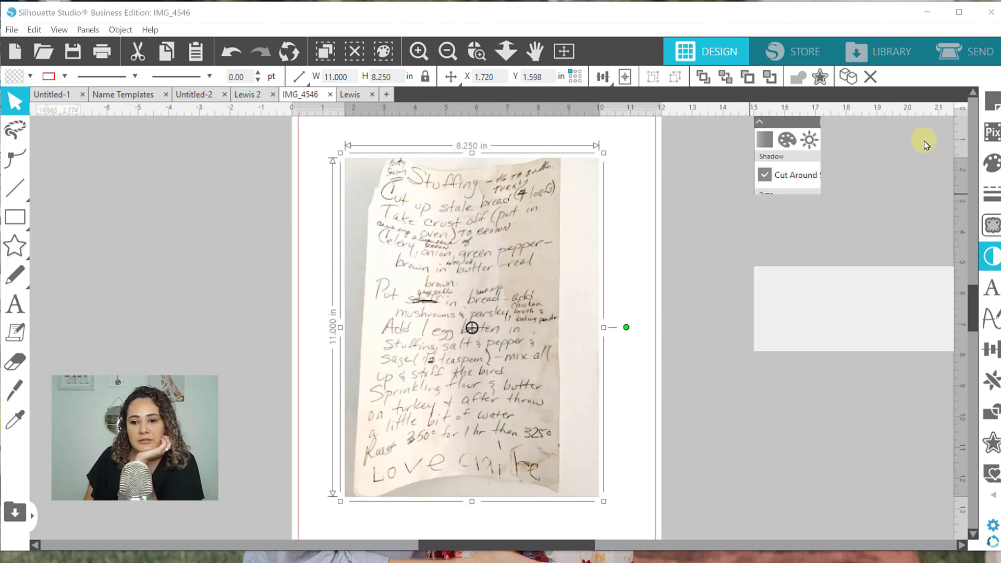
click(905, 136)
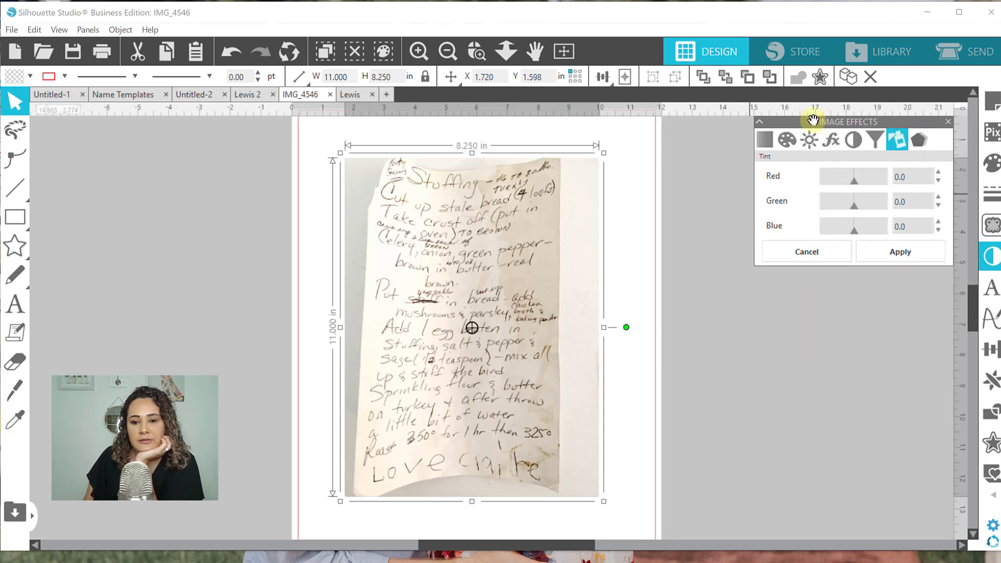
Convert the recipe photo to greyscale with the Grey Shade effect.
click(771, 140)
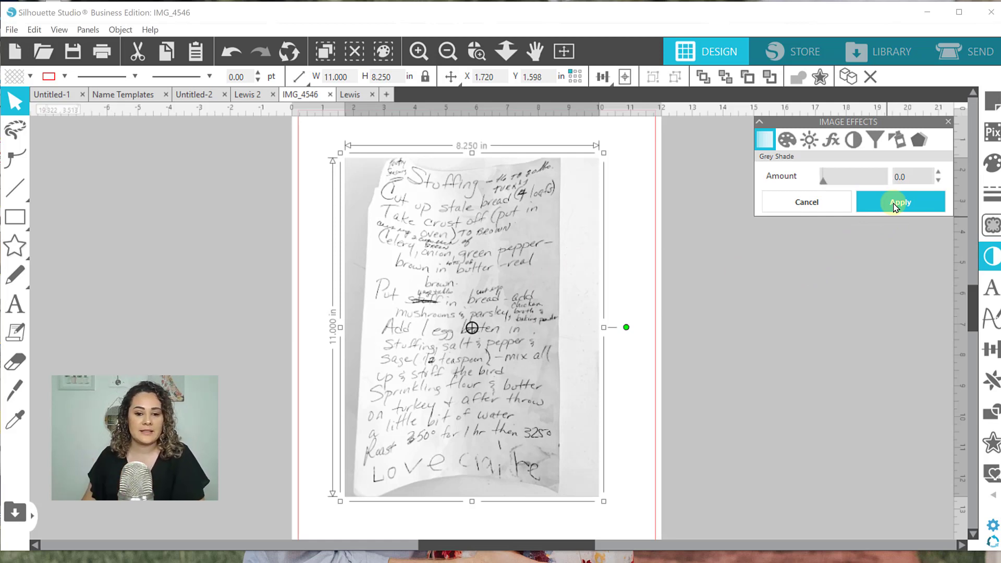
click(894, 207)
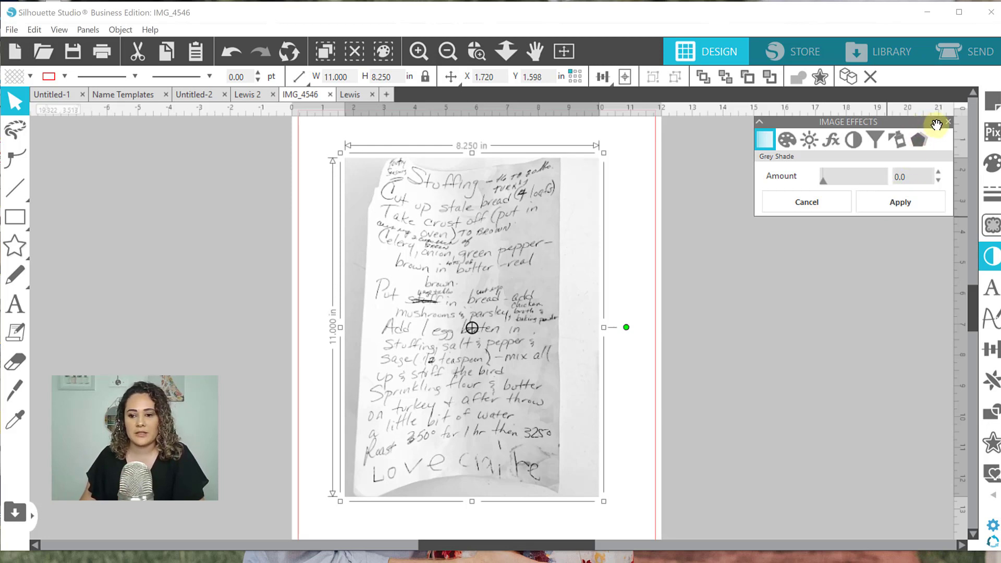
Set a trace area about 6.45 in wide and 11.09 in high around the recipe paper, widening it to include the left-edge handwriting.
click(995, 230)
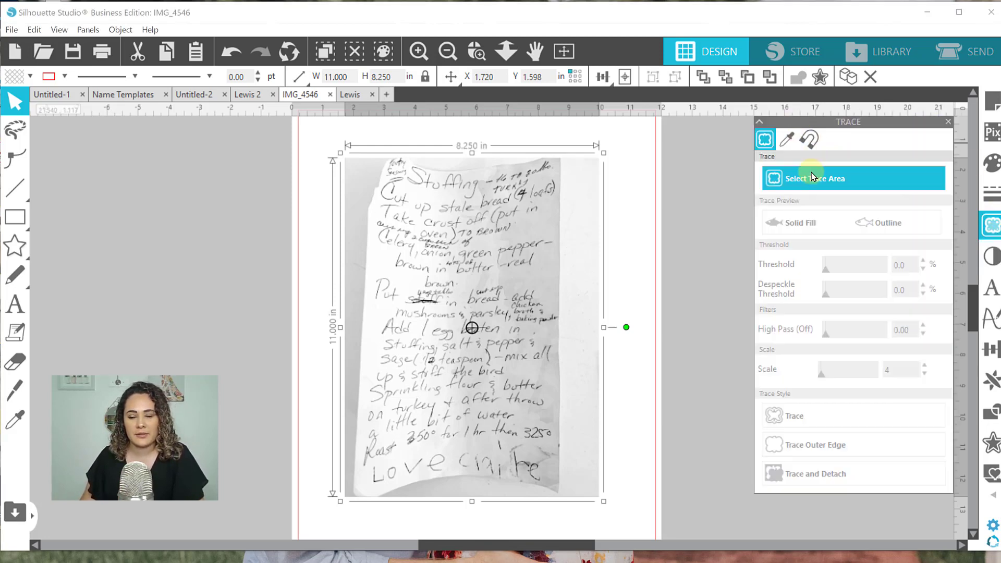
click(802, 177)
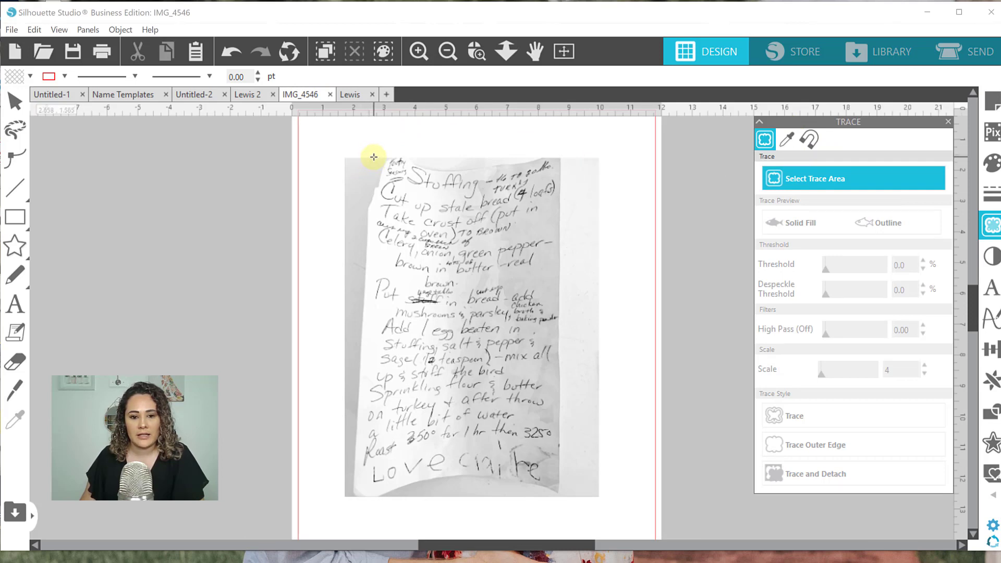
mouse_move(374, 156)
mouse_down()
mouse_move(381, 242)
mouse_move(464, 424)
mouse_move(565, 488)
mouse_move(560, 502)
mouse_up()
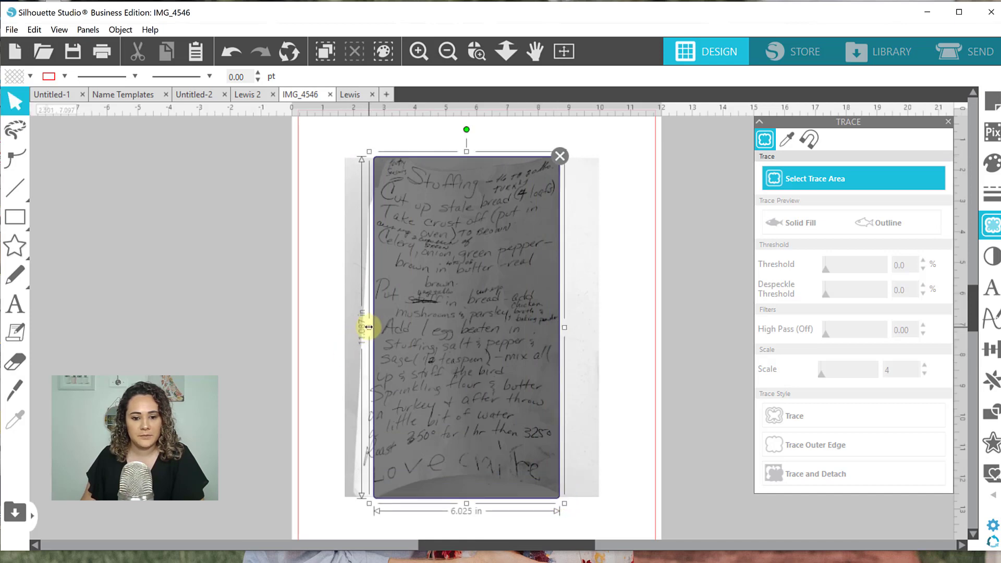
drag(369, 327, 356, 329)
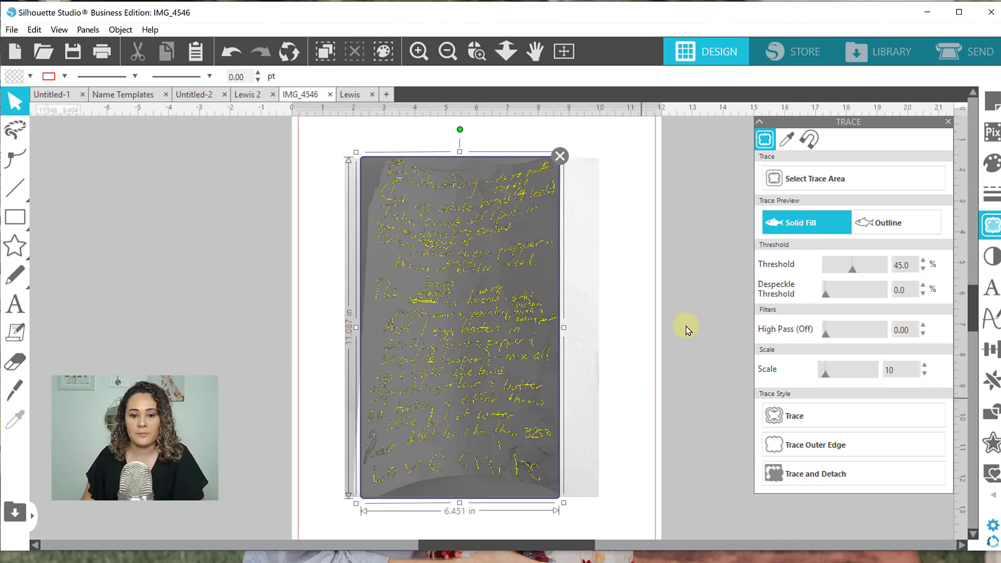
Set the trace threshold to 77% and the scale to 4, and check the filled preview down the whole recipe up close.
click(474, 51)
drag(438, 187, 543, 307)
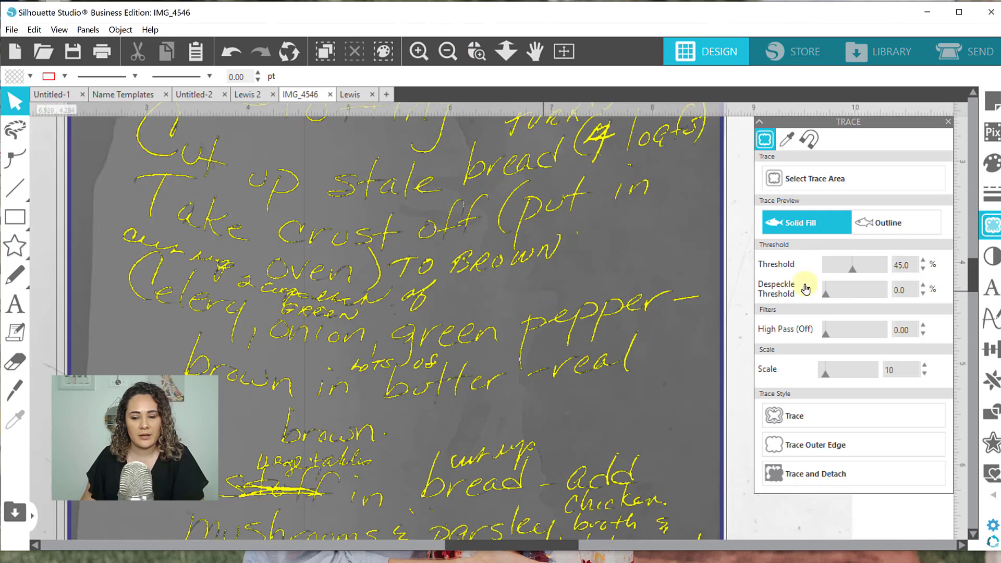
drag(853, 272, 854, 271)
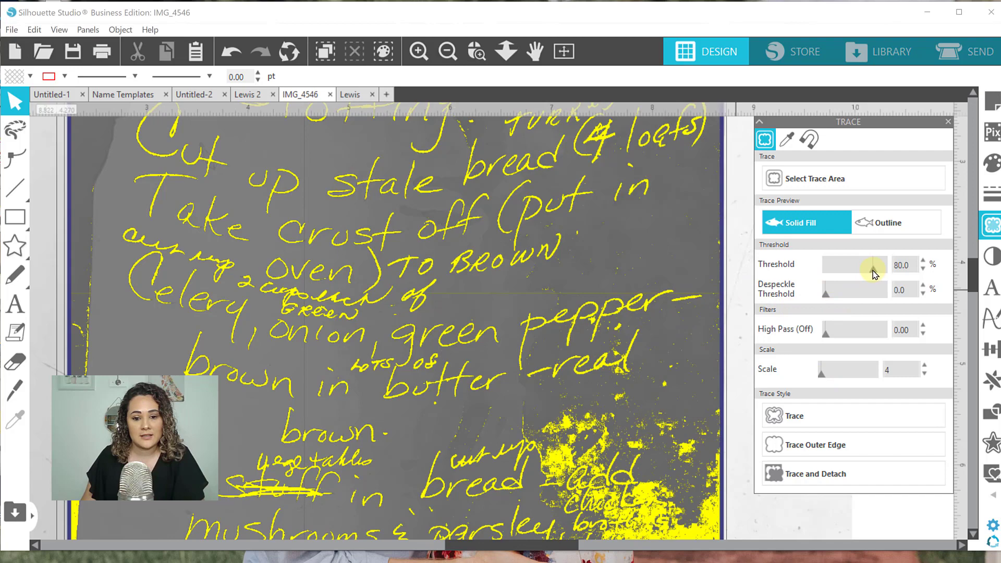
drag(874, 274, 874, 274)
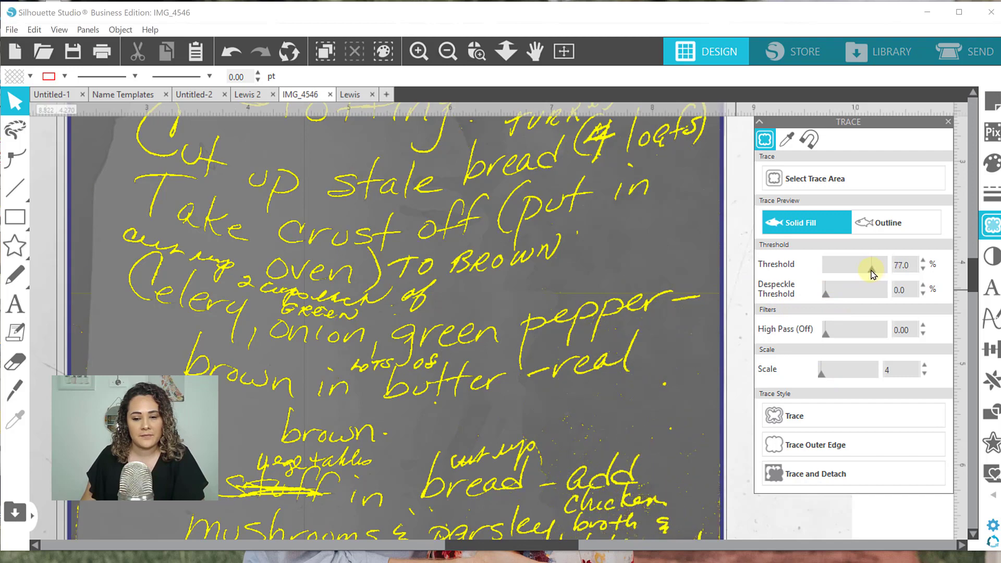
scroll(657, 354, down, 5)
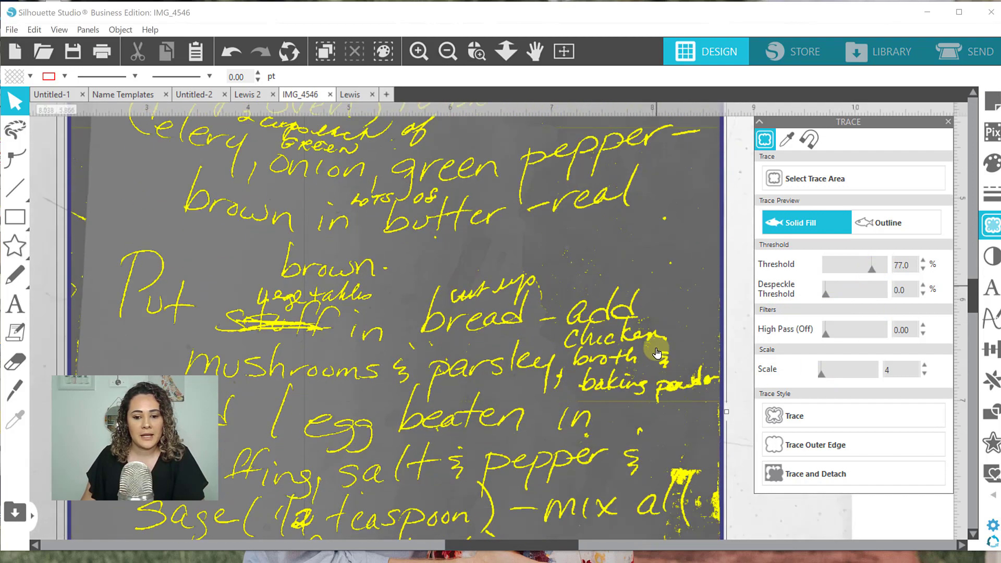
scroll(598, 345, down, 7)
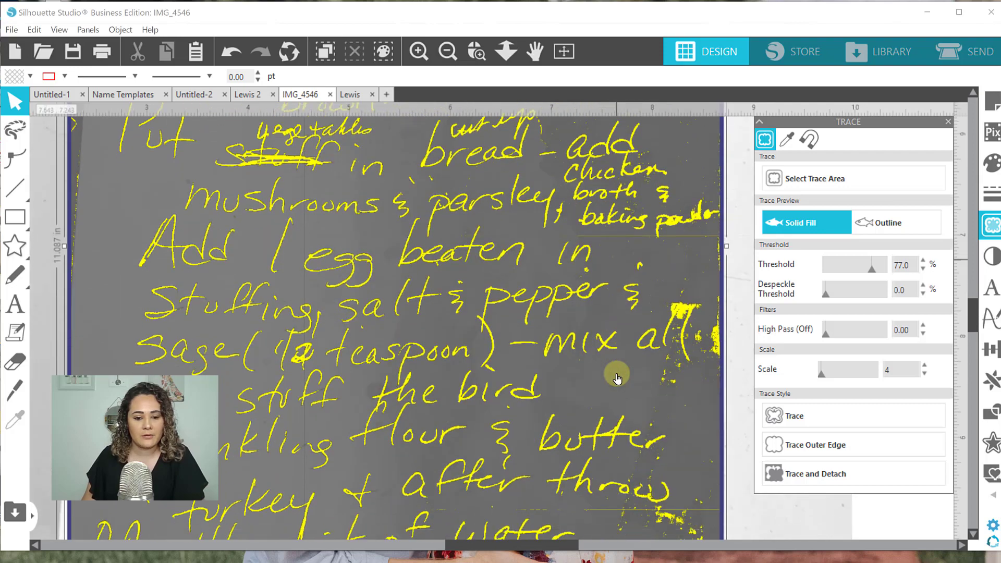
scroll(546, 386, down, 1)
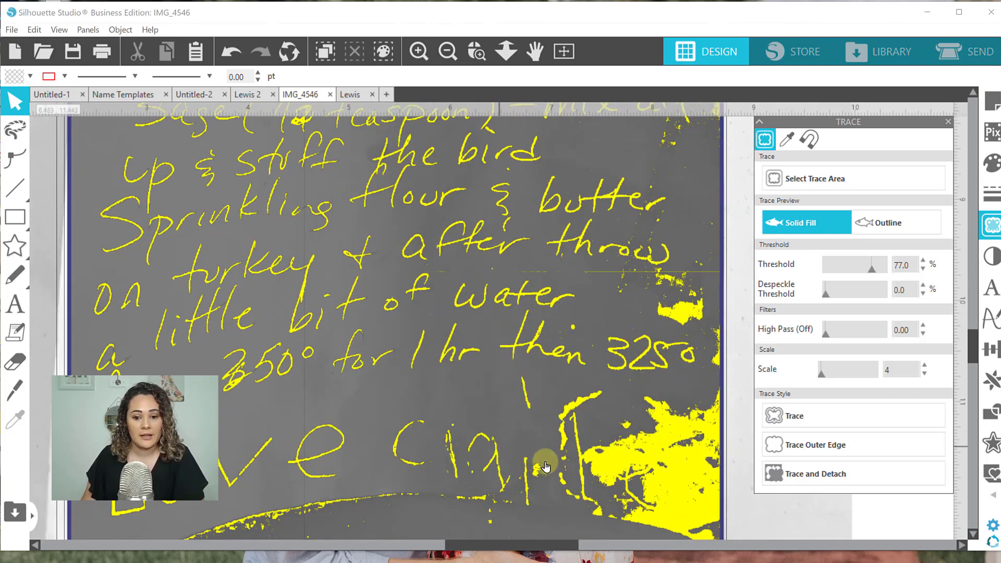
Trace the recipe handwriting and place the traced copy off the page, left of the photo, with a black fill.
scroll(542, 417, down, 1)
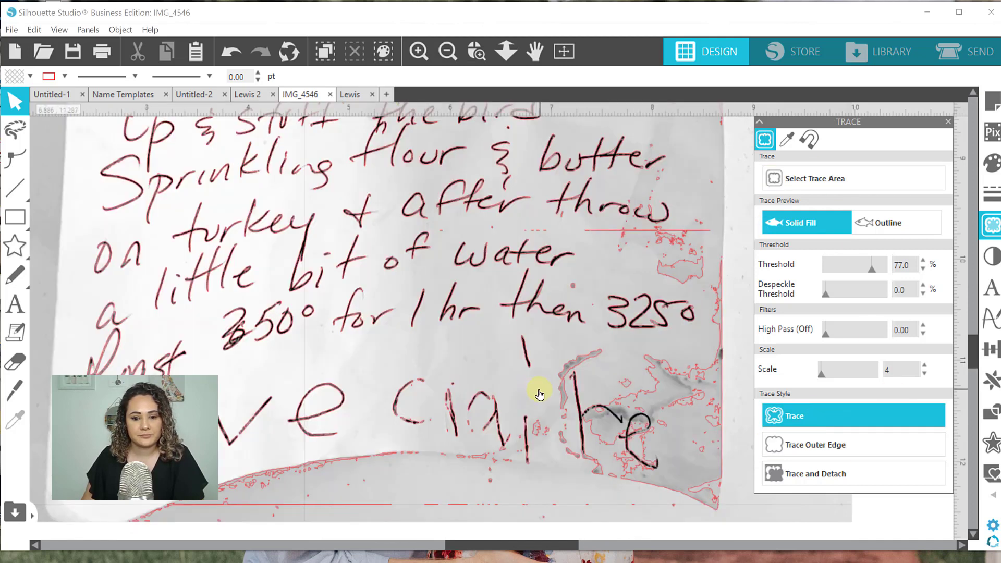
click(448, 51)
click(450, 53)
click(450, 53)
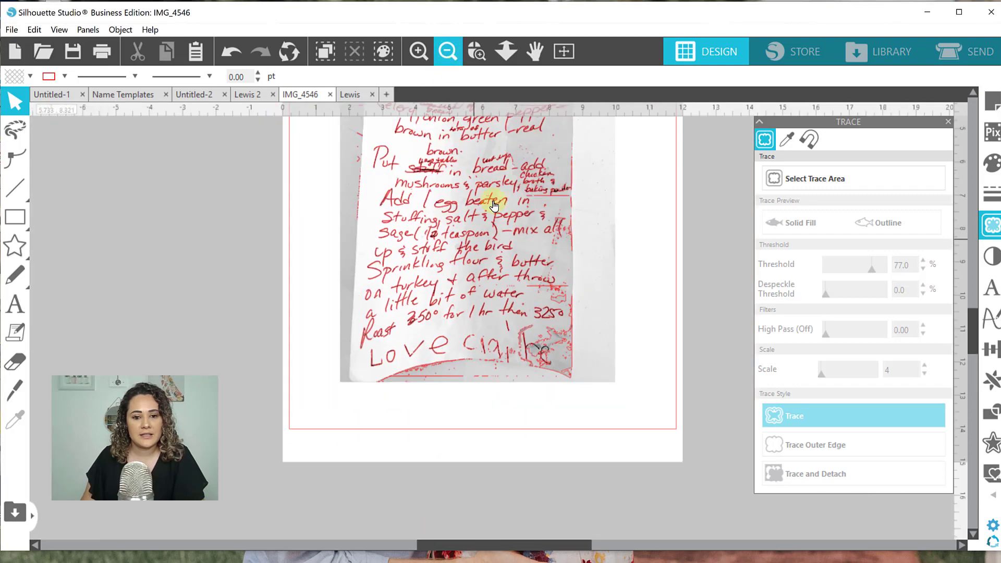
drag(484, 241, 208, 257)
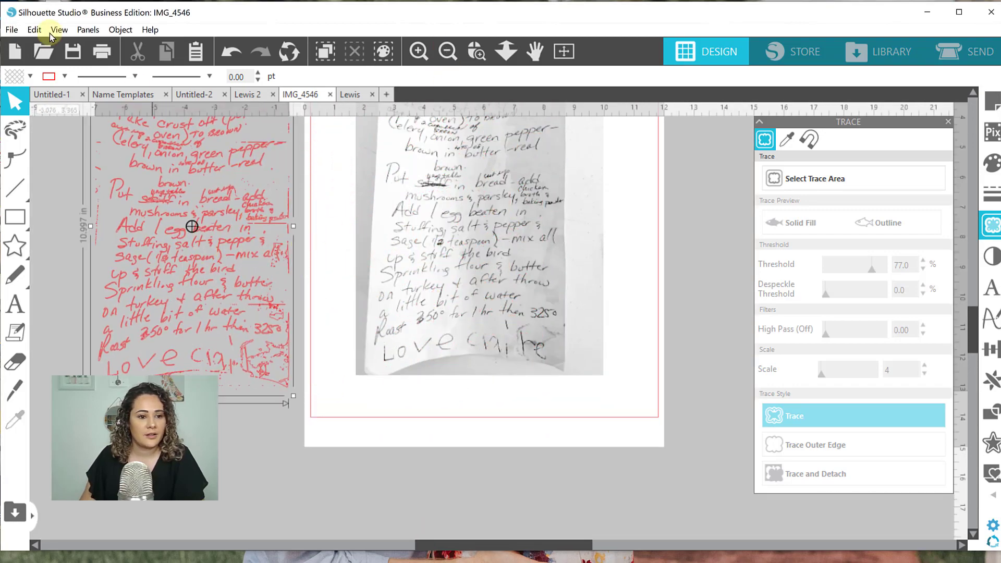
click(30, 76)
click(27, 97)
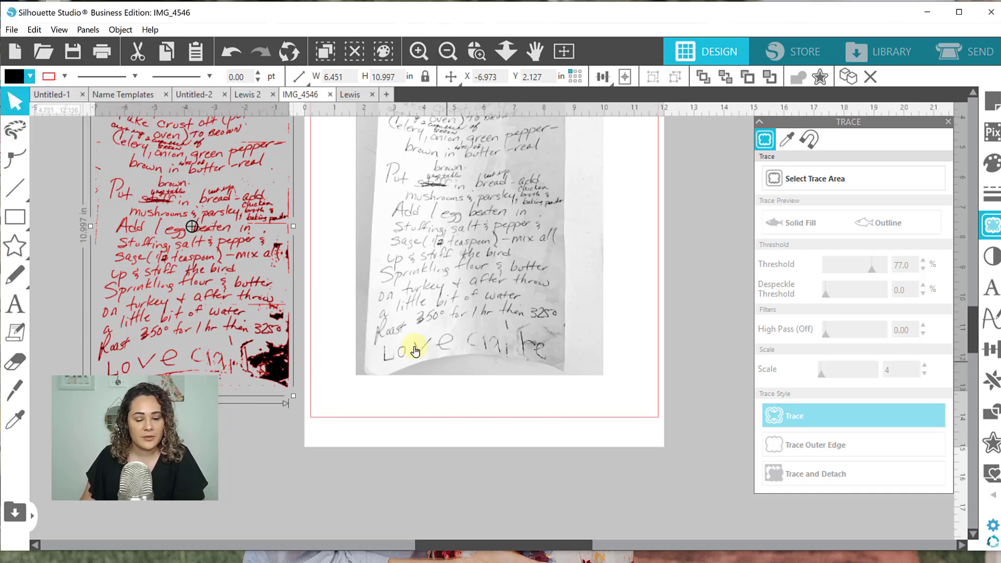
Try a trace area about 3.94 in wide and 1.86 in high around the signature, raising the threshold to 60%.
click(787, 179)
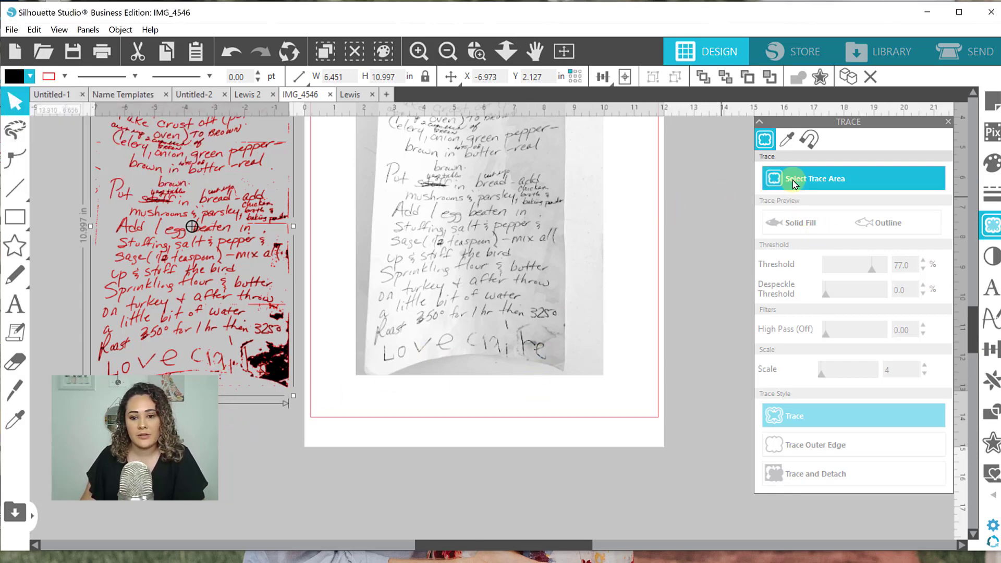
mouse_move(582, 378)
mouse_down()
mouse_move(518, 368)
mouse_move(461, 322)
mouse_up()
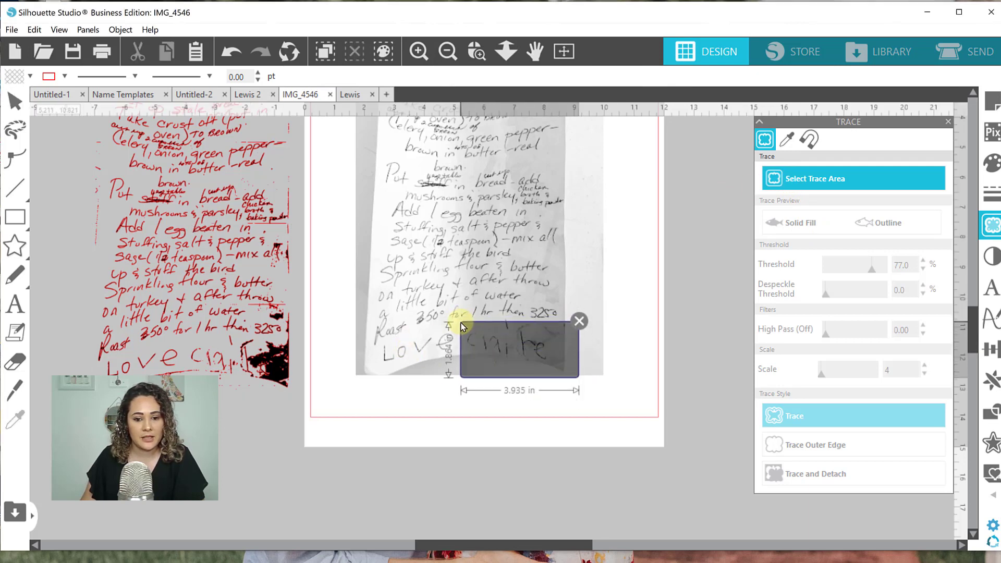
click(477, 51)
drag(516, 352, 563, 385)
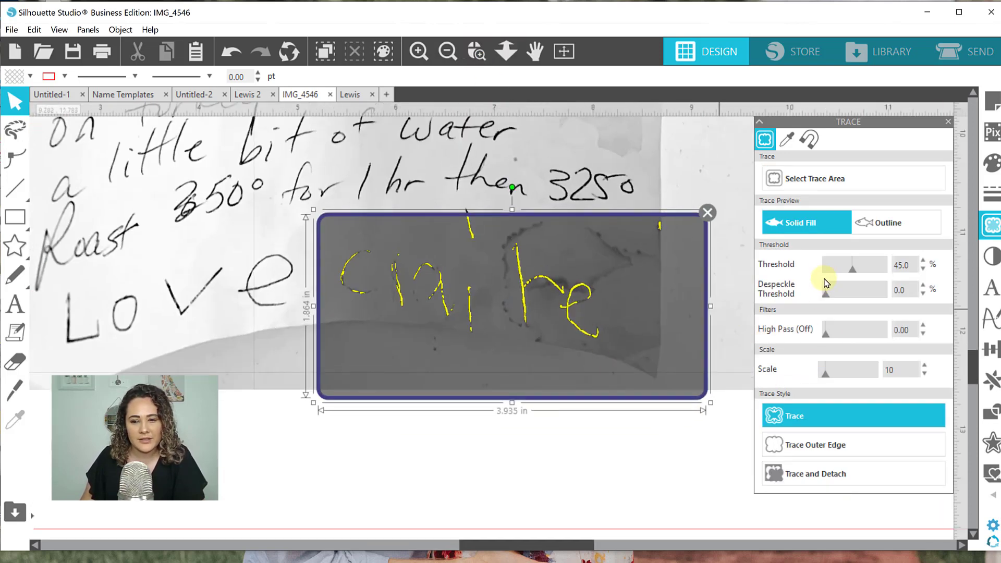
drag(854, 274, 854, 272)
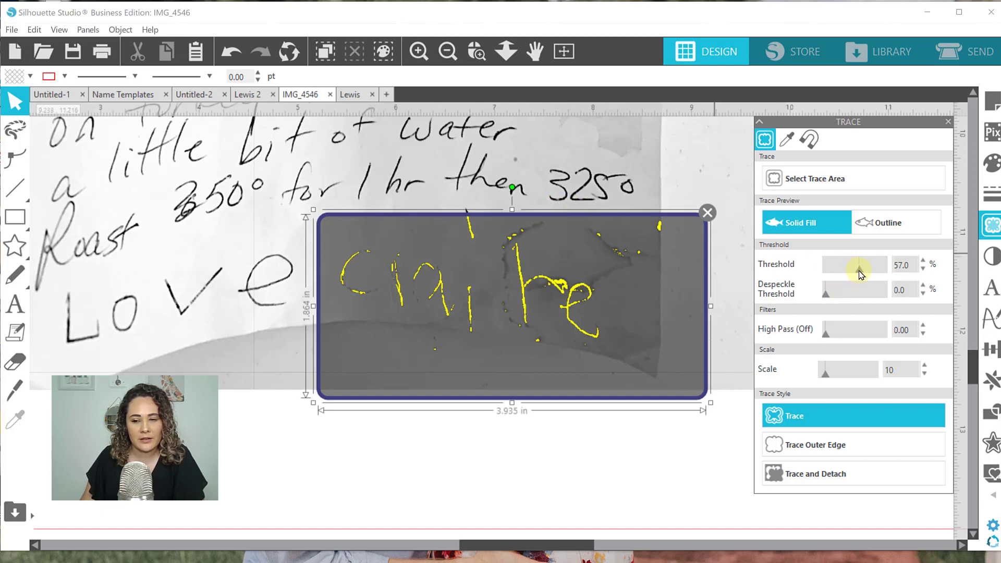
drag(866, 274, 864, 275)
click(708, 212)
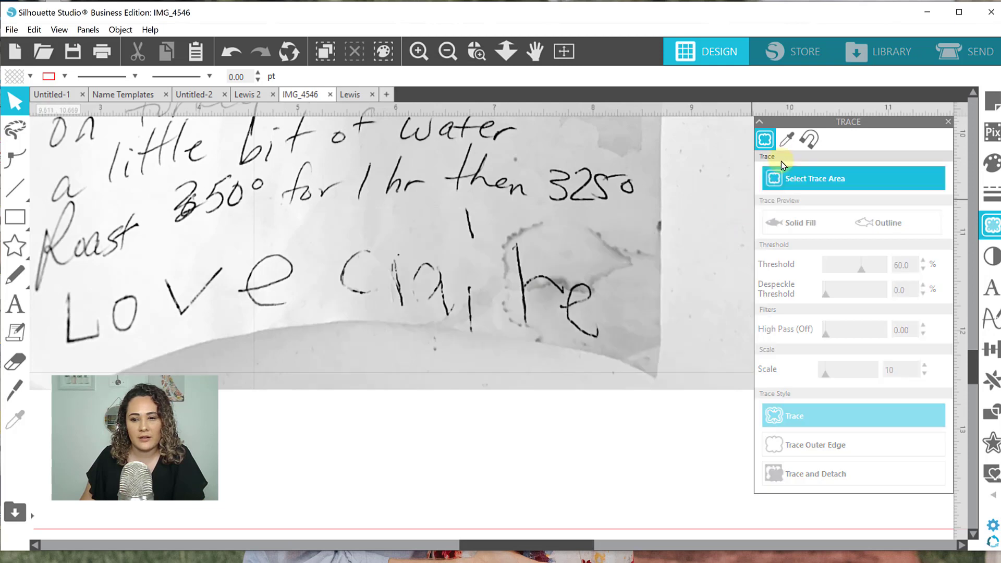
Try tracing the signature by color, sampling a dark pen stroke in its stained part.
click(785, 145)
click(779, 177)
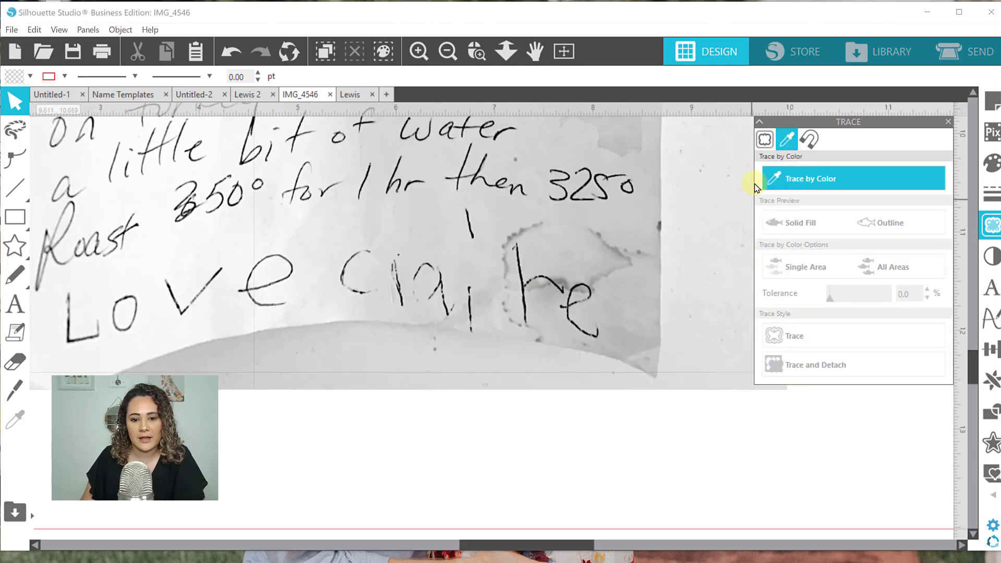
click(524, 284)
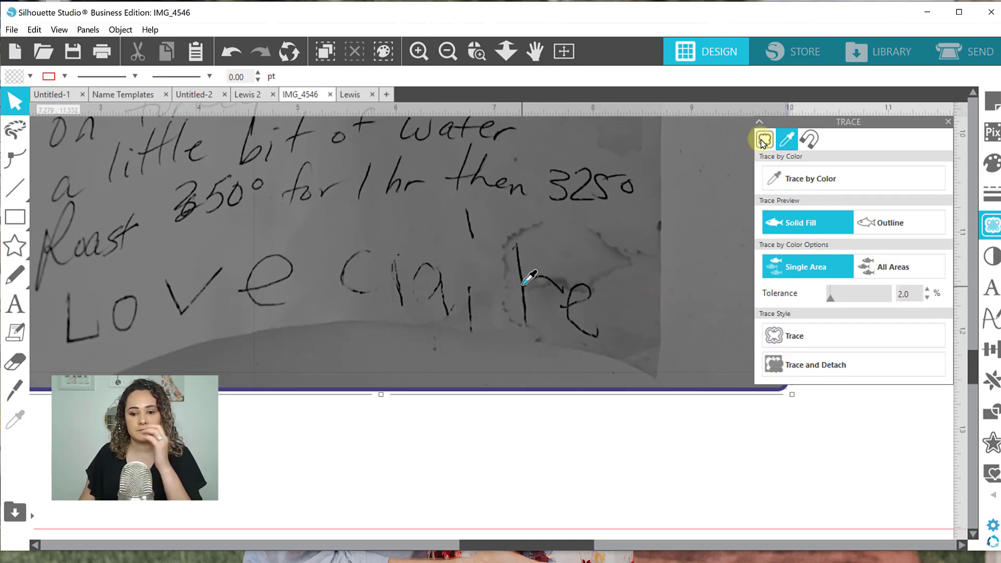
Set a trace area about 2.83 in wide and 1.46 in high around the signature, shifting it up to cover the topmost stroke.
click(449, 50)
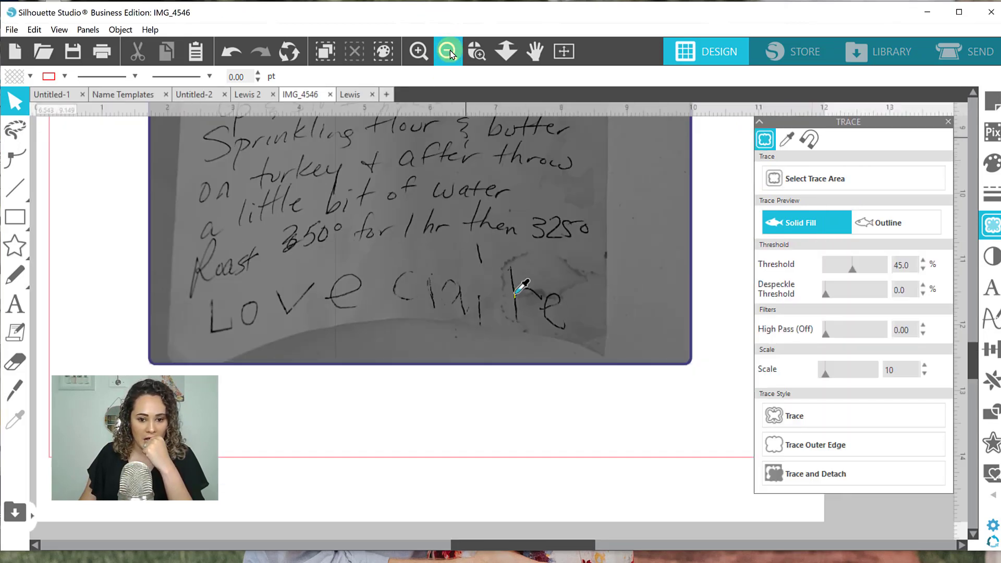
click(449, 50)
click(449, 50)
click(476, 51)
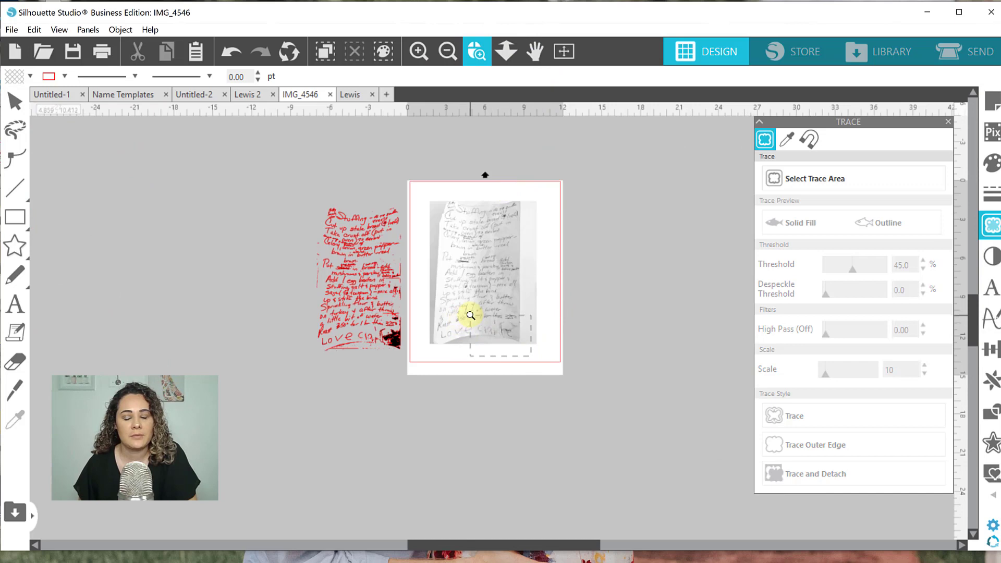
drag(530, 356, 470, 315)
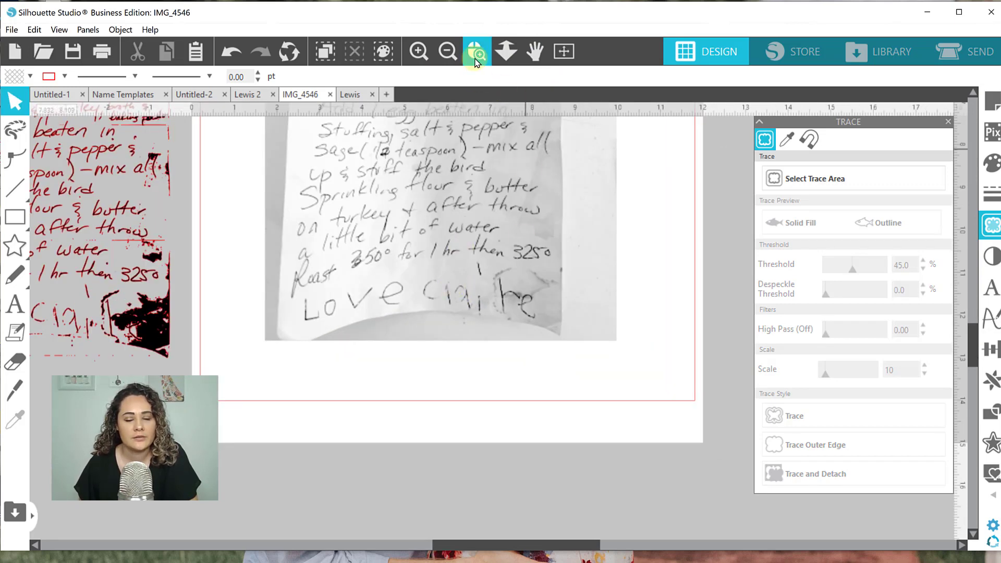
click(476, 60)
drag(568, 347, 567, 347)
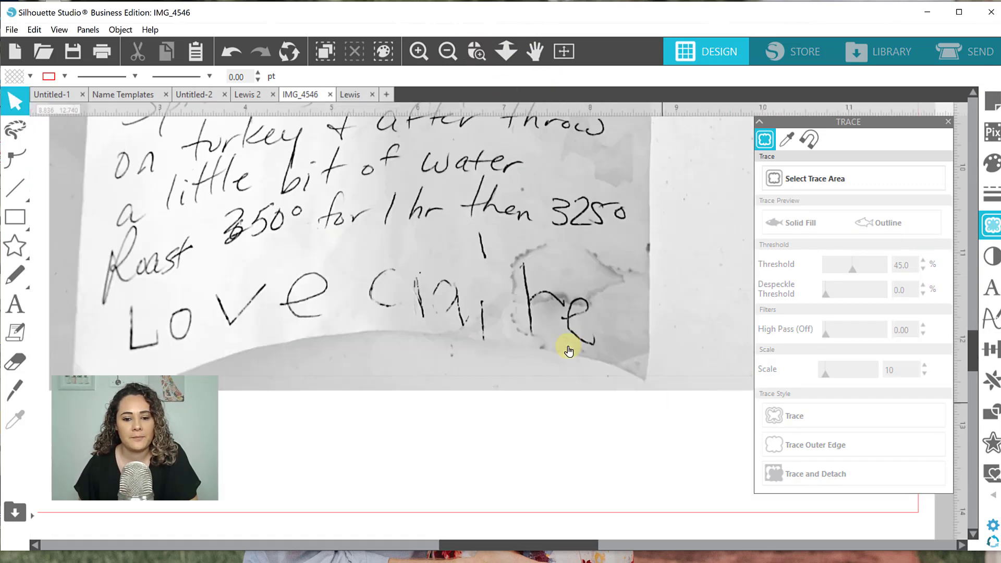
click(825, 184)
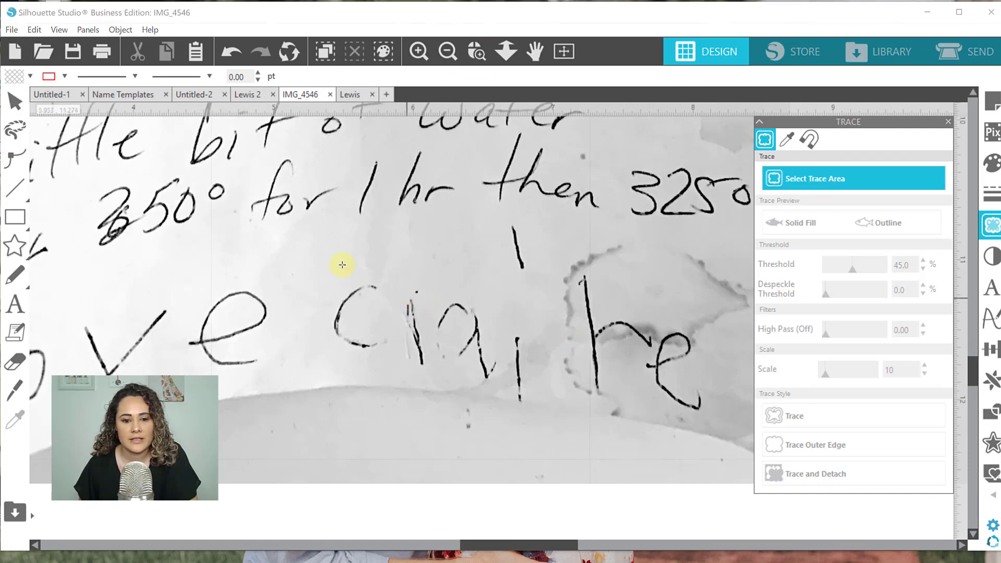
mouse_move(324, 231)
mouse_down()
mouse_move(523, 388)
mouse_move(586, 414)
mouse_move(721, 436)
mouse_up()
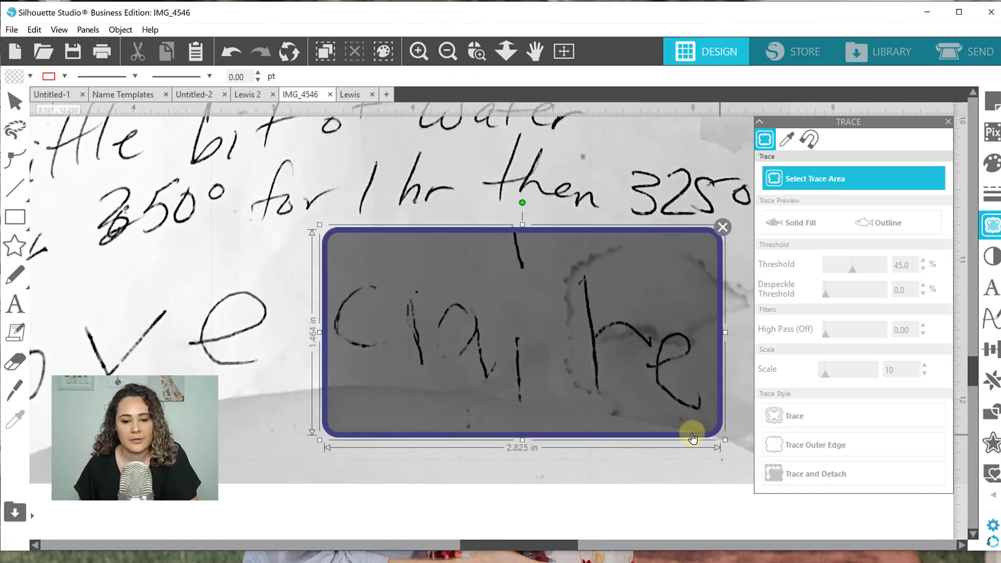
drag(548, 424, 547, 417)
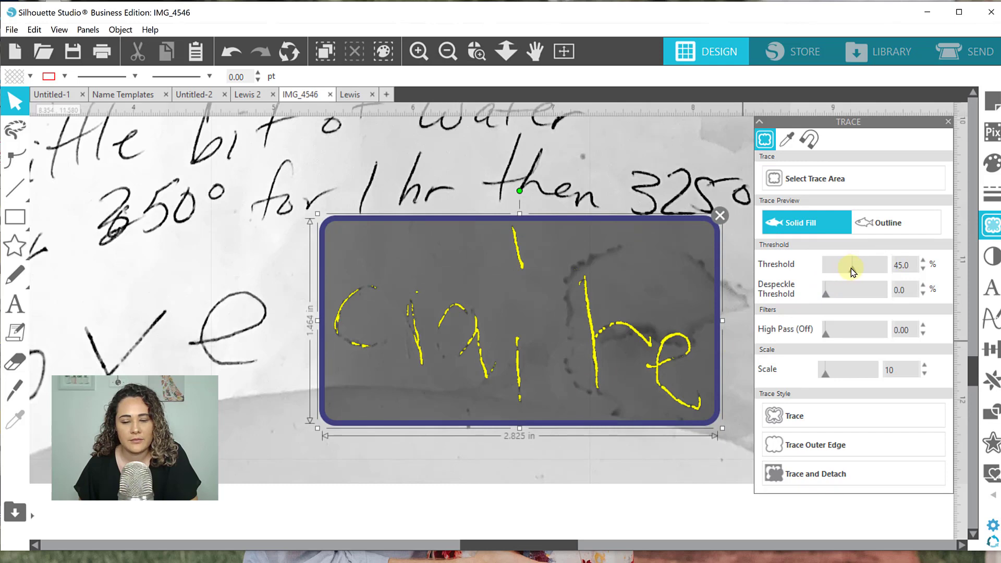
Trace the signature at a 49% threshold and a scale of 4, and move the photo off the page to the right.
drag(854, 271, 854, 271)
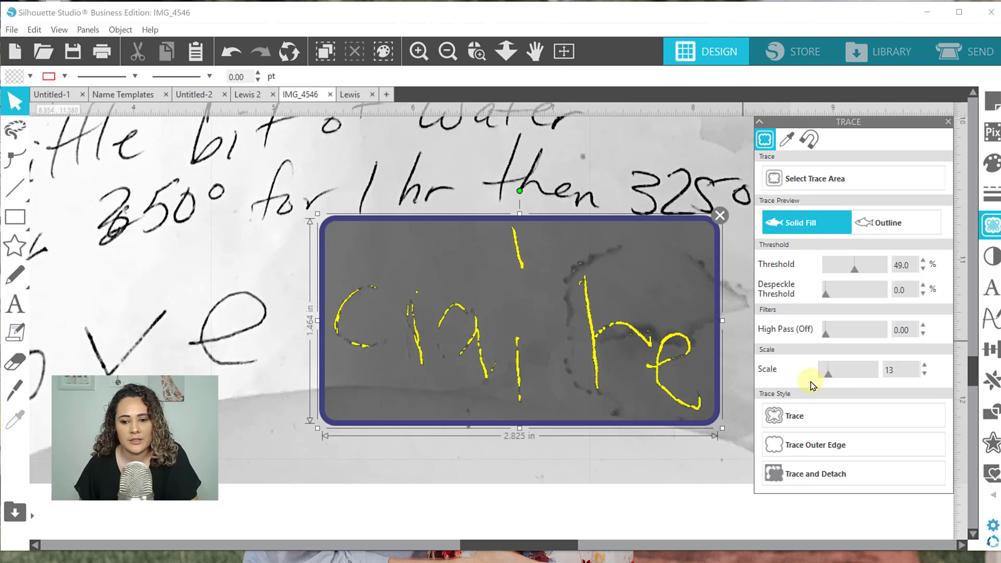
click(817, 419)
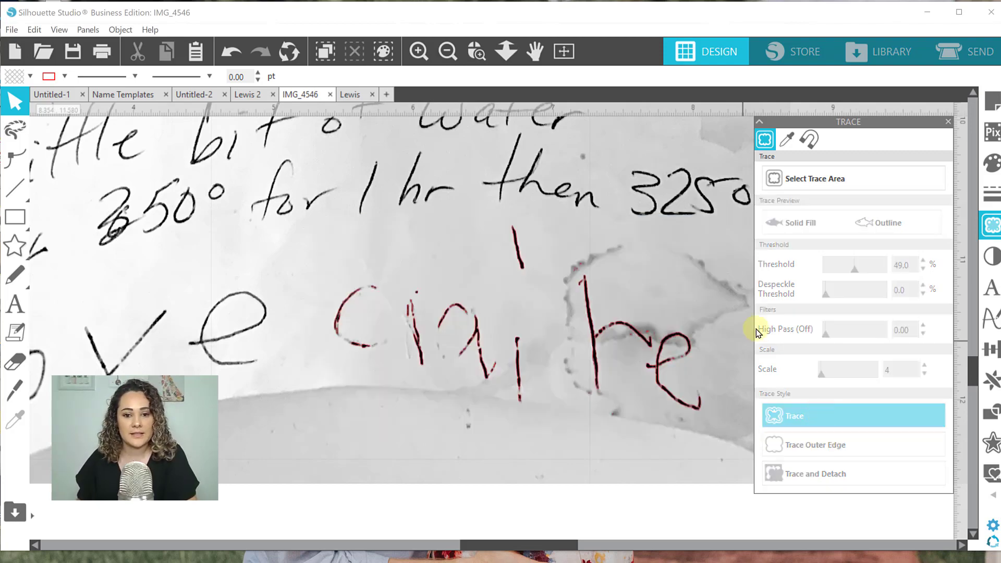
click(558, 54)
drag(547, 264, 867, 233)
Fill the separate signature trace with green to set it apart from the black recipe trace.
click(477, 51)
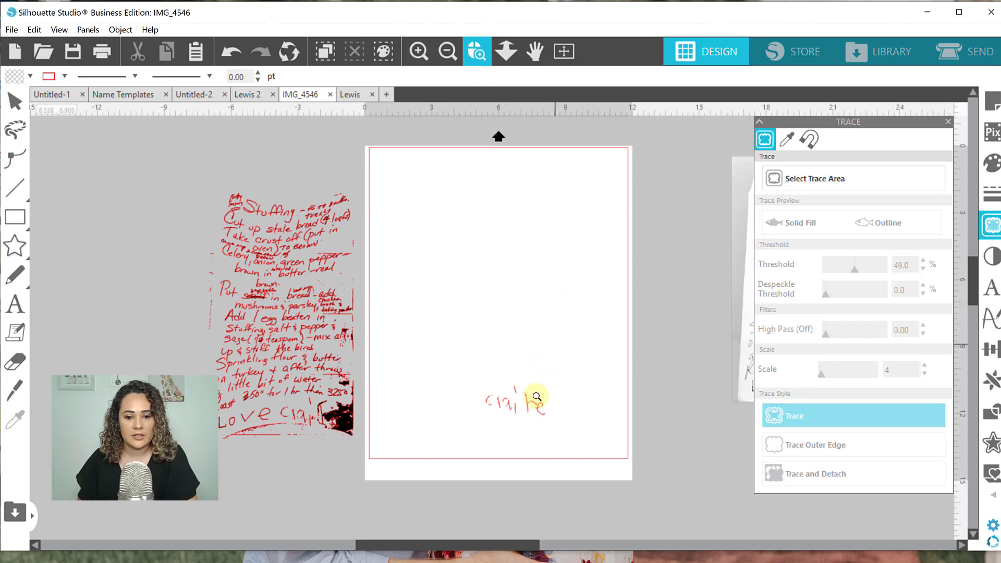
drag(460, 376, 593, 443)
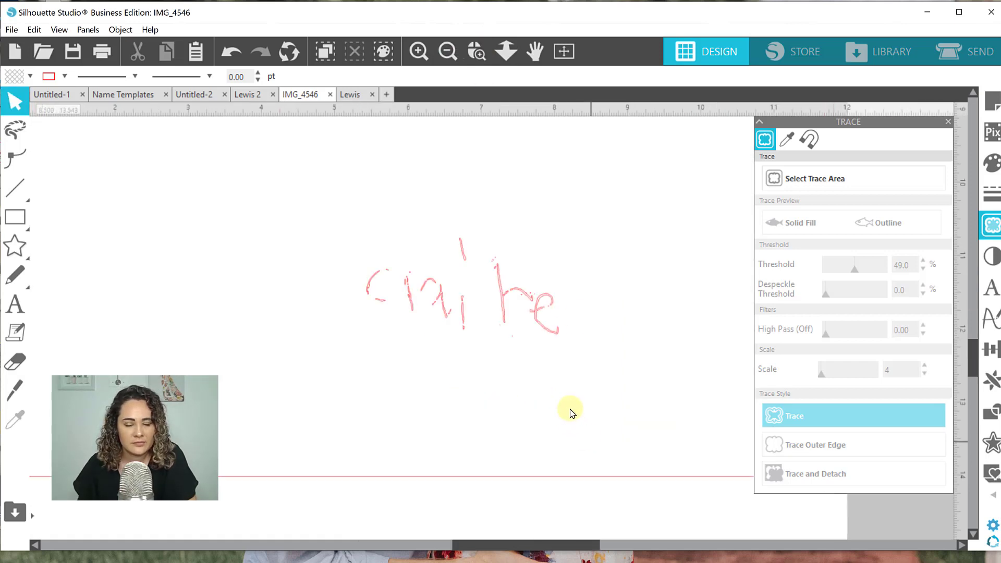
click(409, 260)
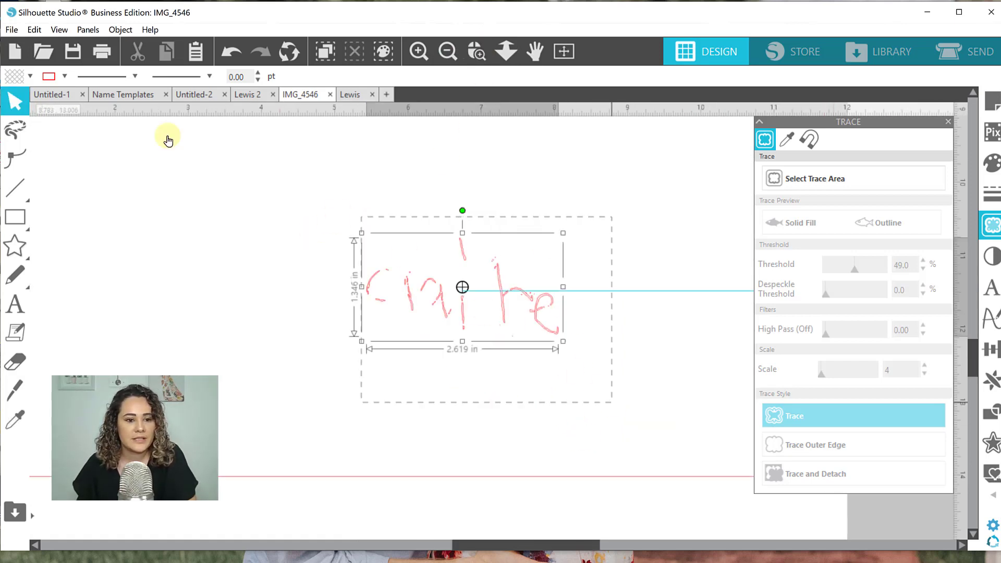
click(30, 76)
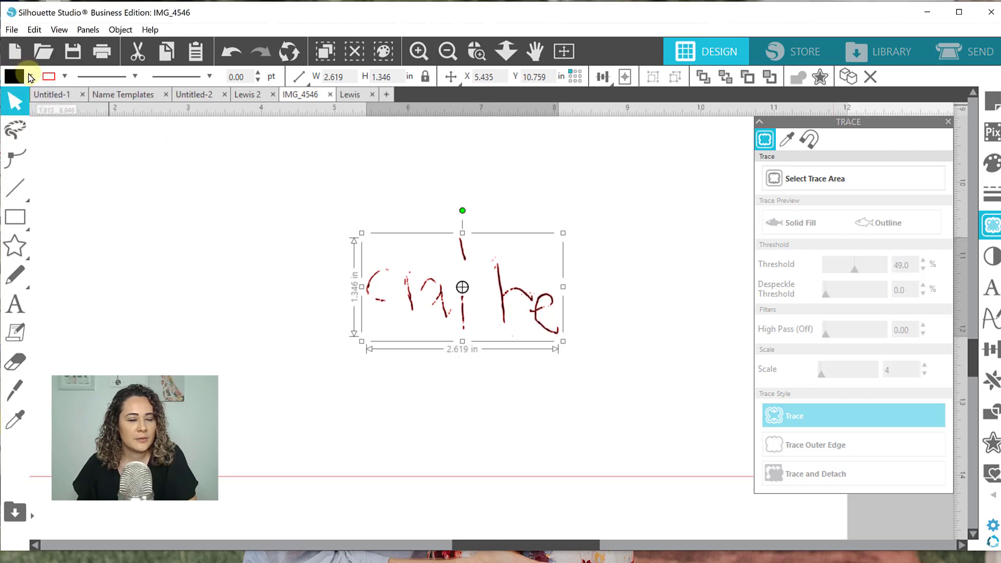
click(31, 77)
click(66, 111)
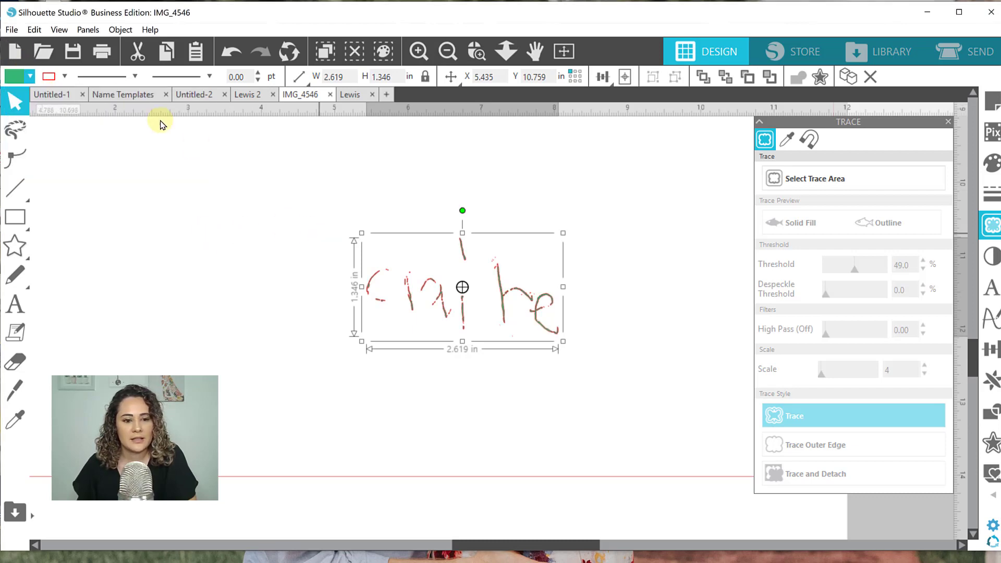
Move the black recipe trace onto the page and place the green signature trace over its blotted signature.
click(447, 51)
click(246, 228)
drag(100, 318, 468, 332)
mouse_move(536, 328)
mouse_down()
mouse_move(396, 347)
mouse_move(371, 328)
mouse_move(452, 360)
mouse_up()
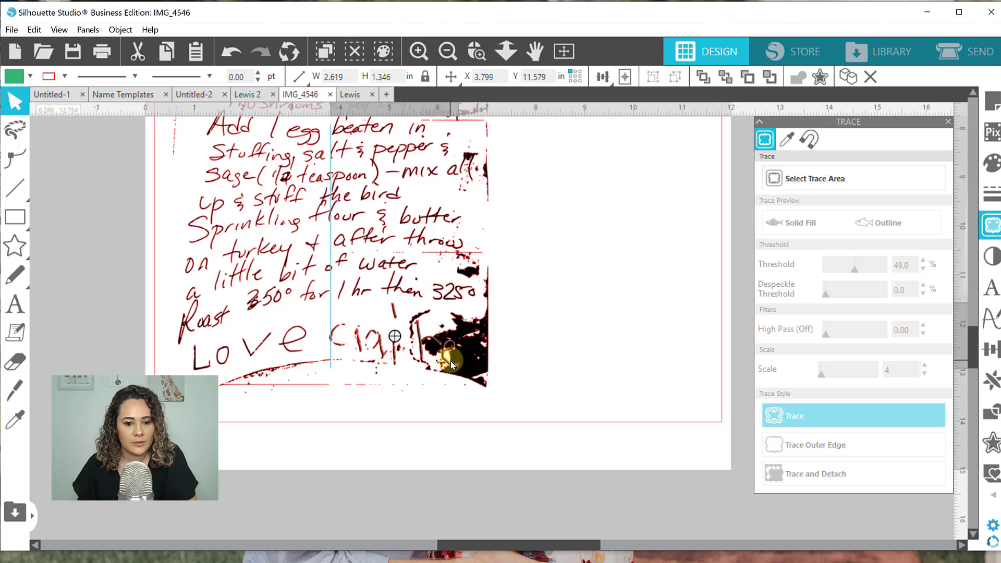
click(431, 386)
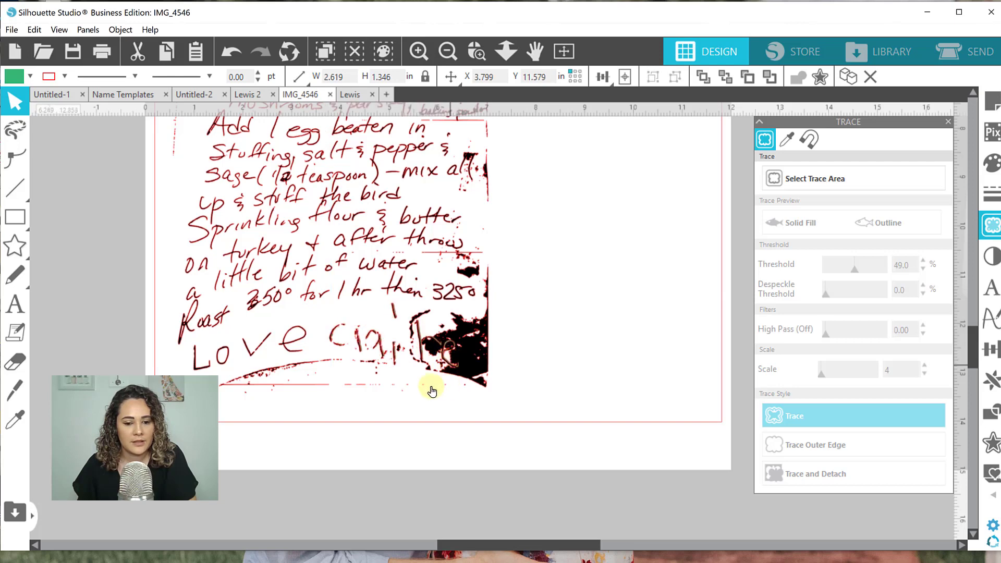
Fine-tune the position of the green signature trace so its strokes line up with the black signature beneath.
click(476, 54)
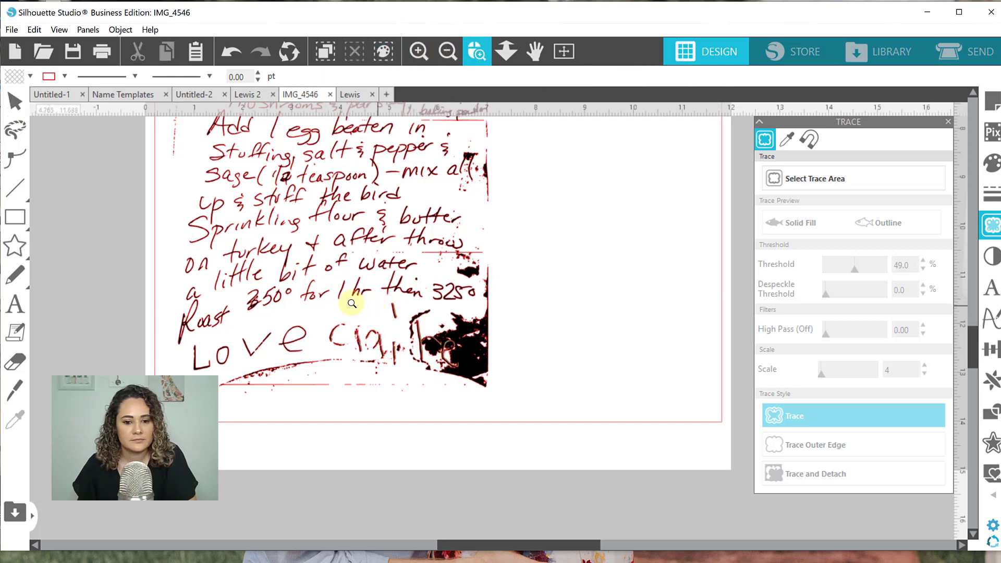
drag(351, 303, 484, 380)
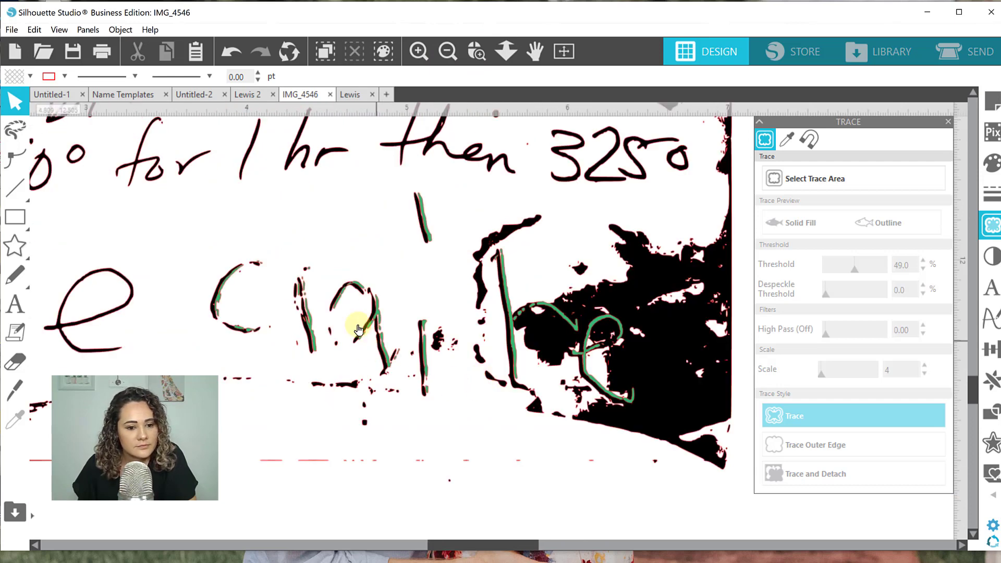
mouse_move(385, 357)
mouse_down()
mouse_move(376, 357)
mouse_move(387, 356)
mouse_up()
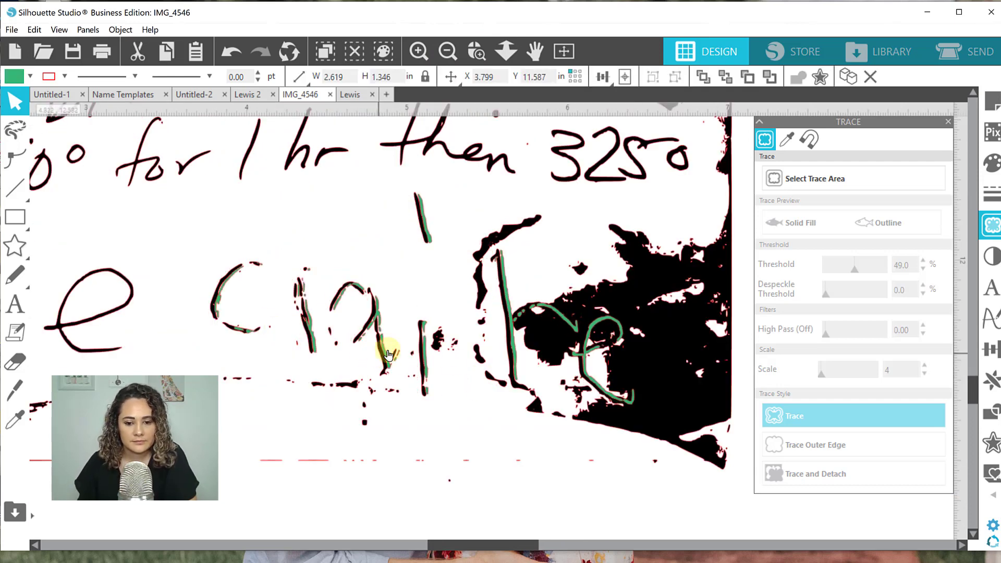
click(455, 363)
drag(455, 363, 457, 367)
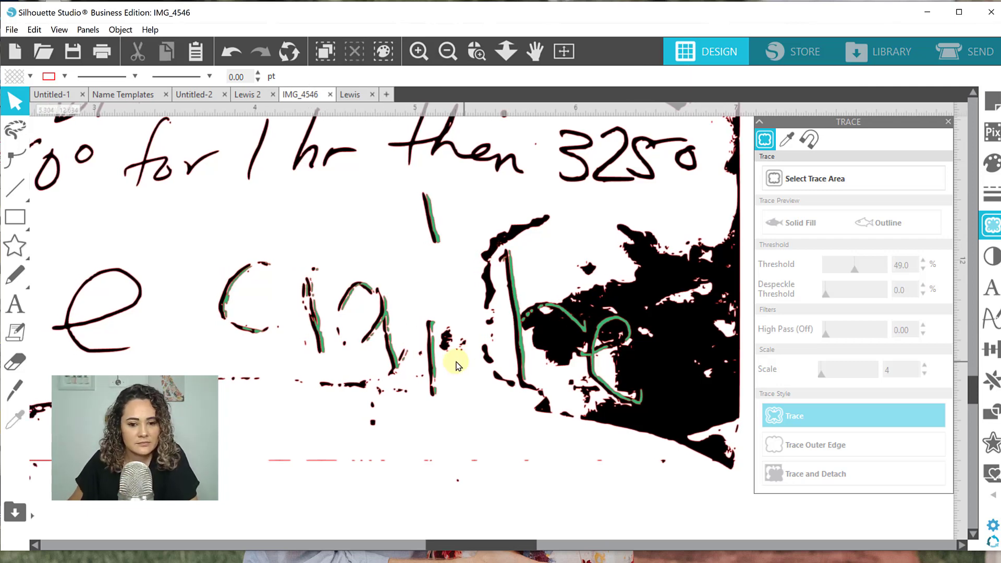
click(434, 359)
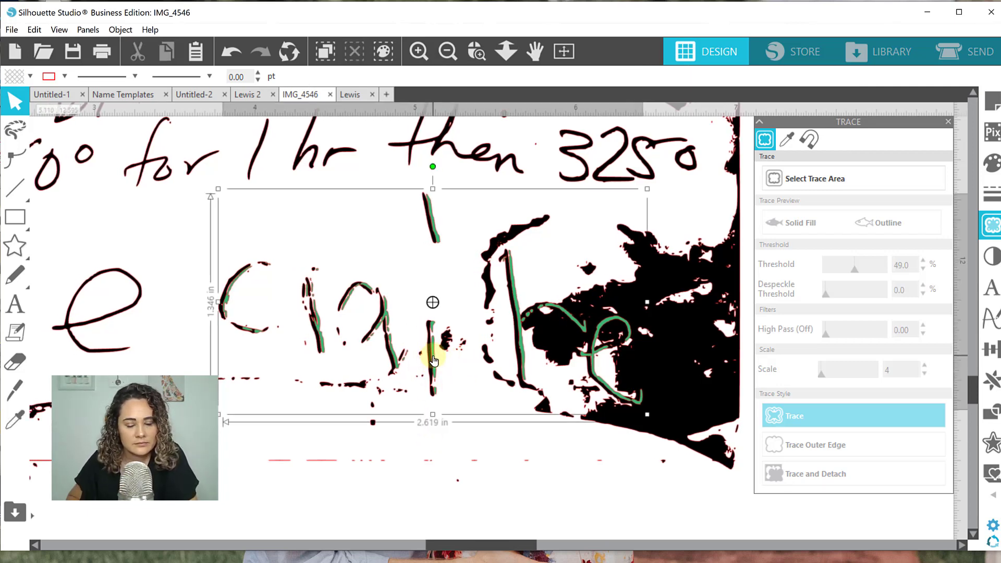
Move the redrawn signature strokes off the page beside the recipe and reposition the traced recipe within the page.
drag(434, 360, 433, 360)
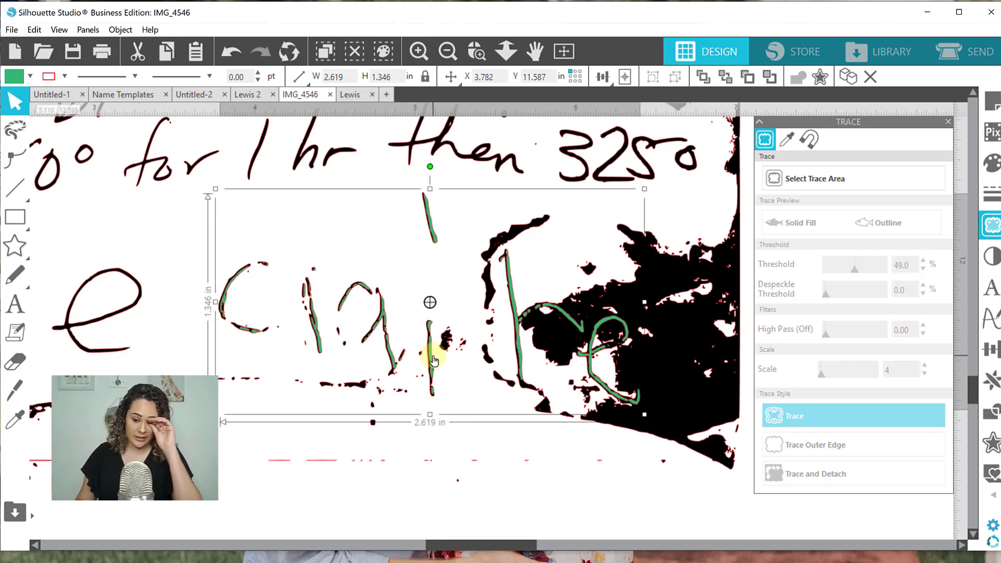
click(477, 51)
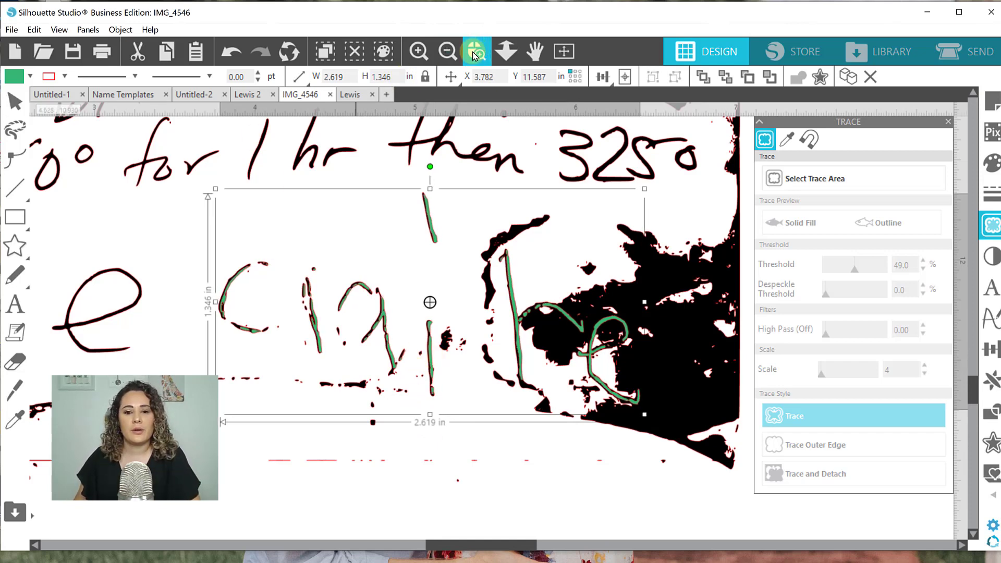
click(563, 51)
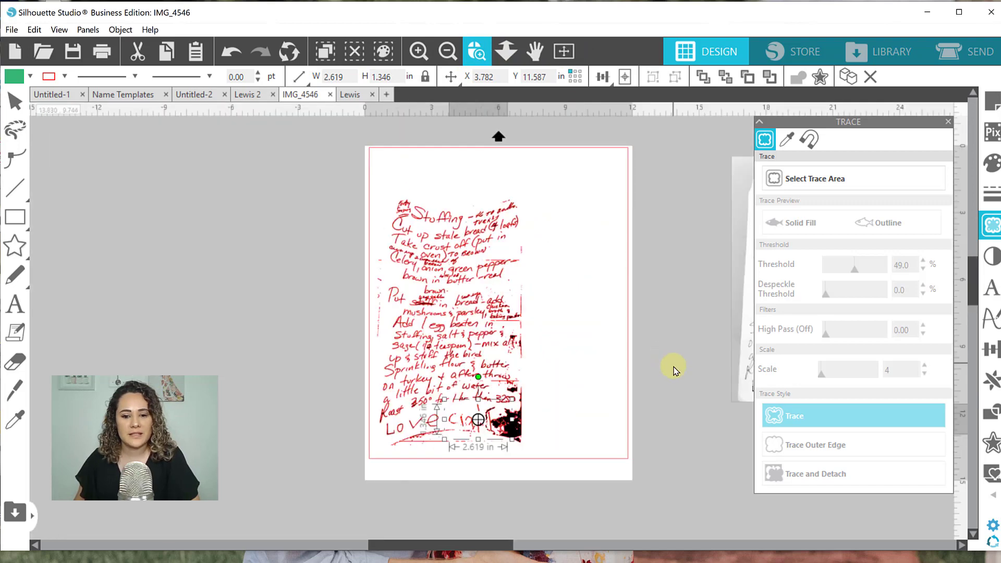
click(672, 365)
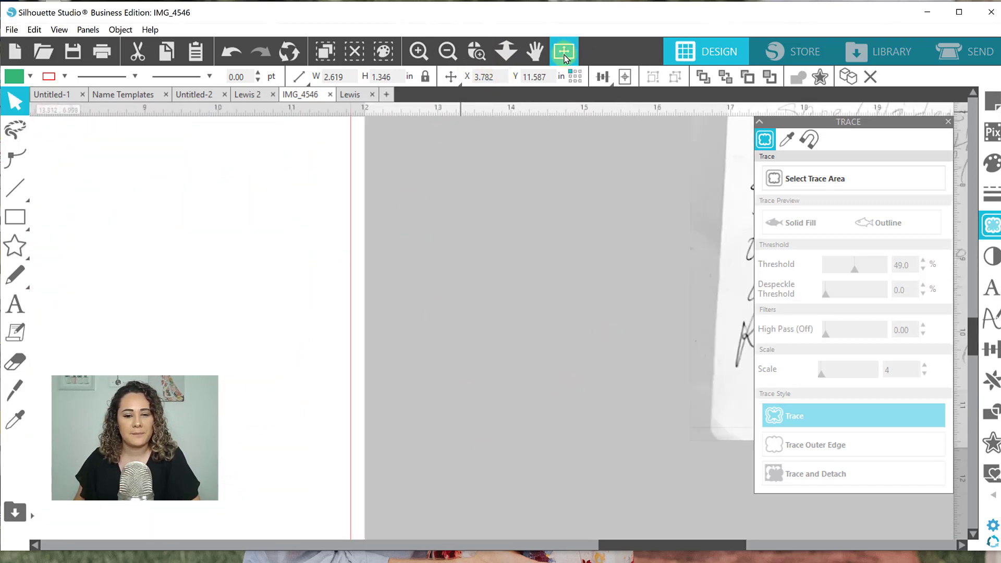
click(564, 51)
click(540, 426)
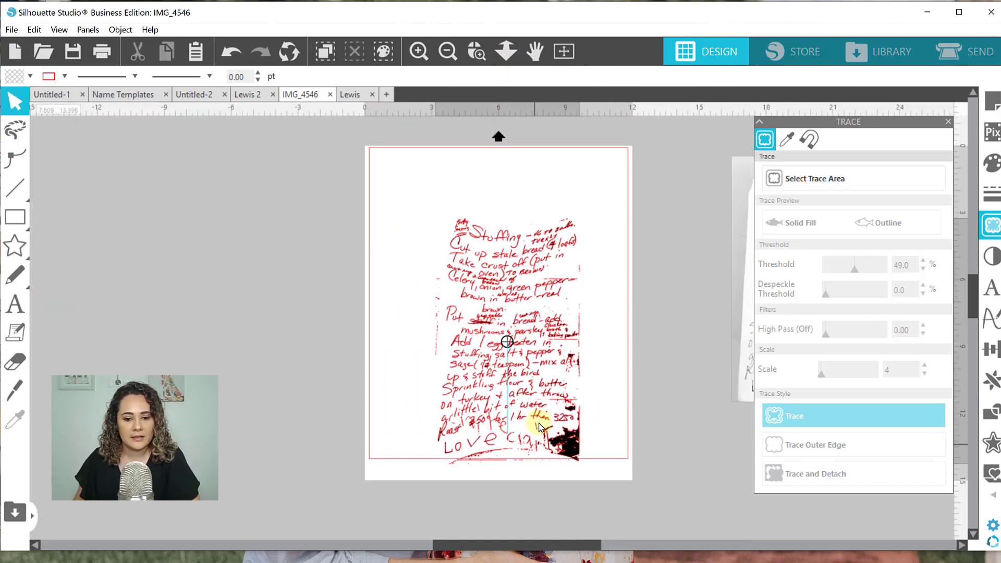
drag(540, 426, 469, 375)
drag(481, 419, 286, 376)
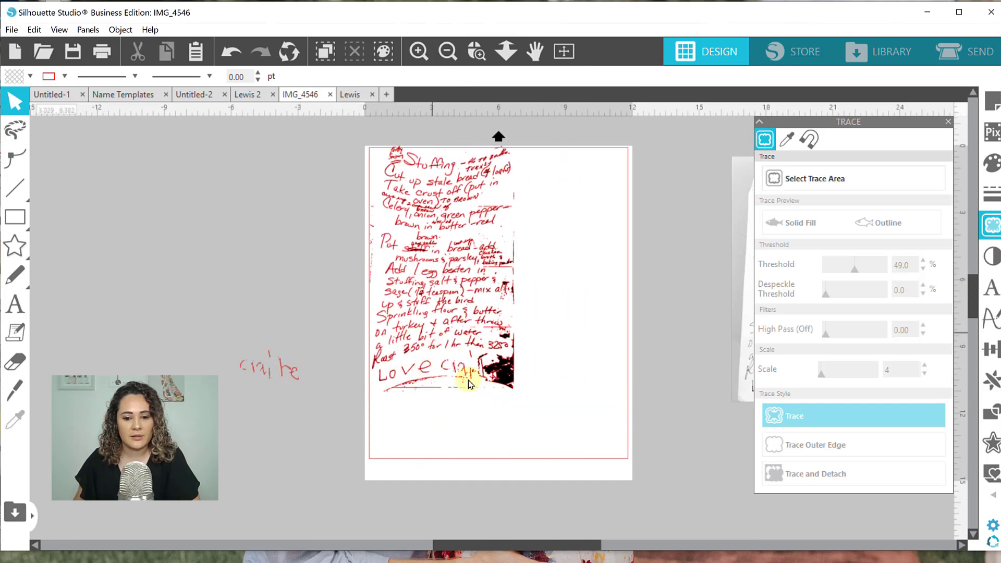
drag(468, 385, 512, 438)
drag(485, 397, 478, 364)
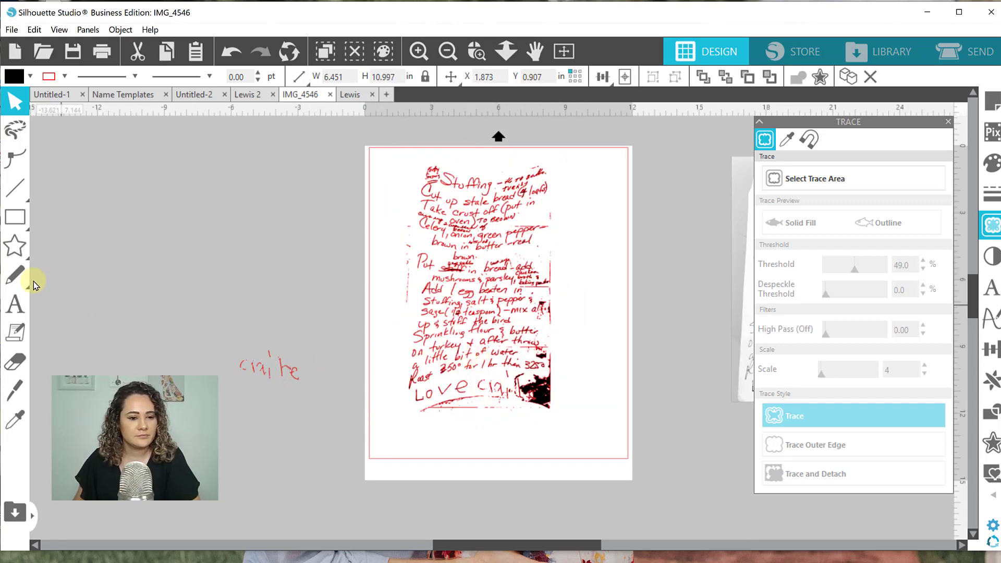
Erase the broken signature, the black blotch and the underline around "Love", plus the stray marks along the recipe's left edge.
click(16, 217)
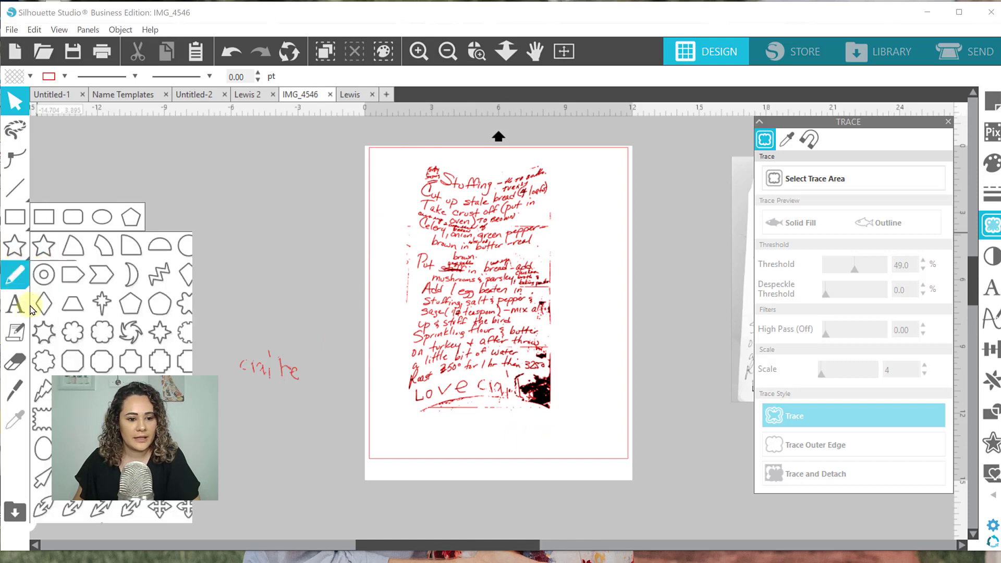
click(15, 362)
mouse_move(592, 436)
mouse_down()
mouse_move(483, 383)
mouse_move(538, 390)
mouse_up()
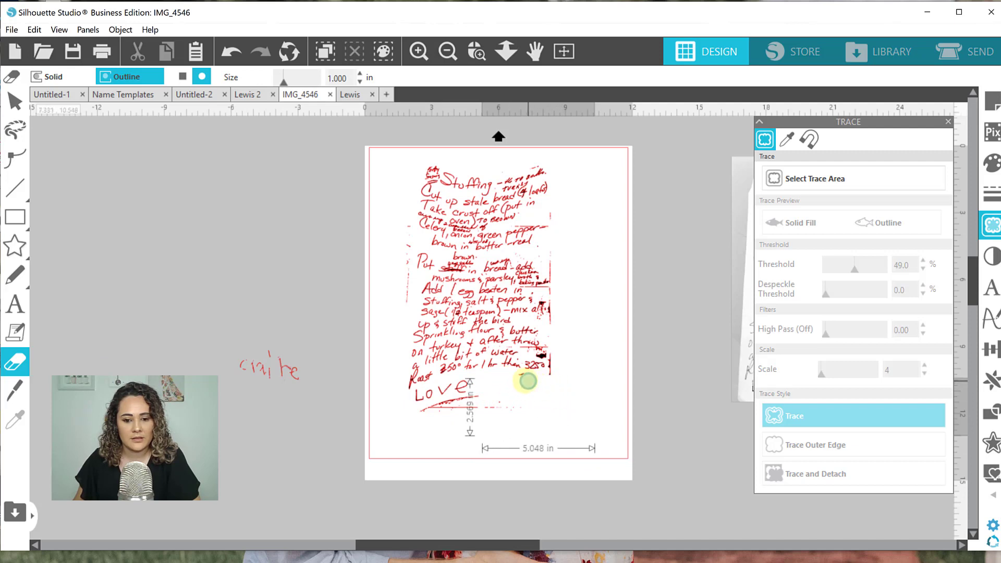
mouse_move(522, 382)
mouse_down()
mouse_move(517, 407)
mouse_move(425, 398)
mouse_move(420, 414)
mouse_up()
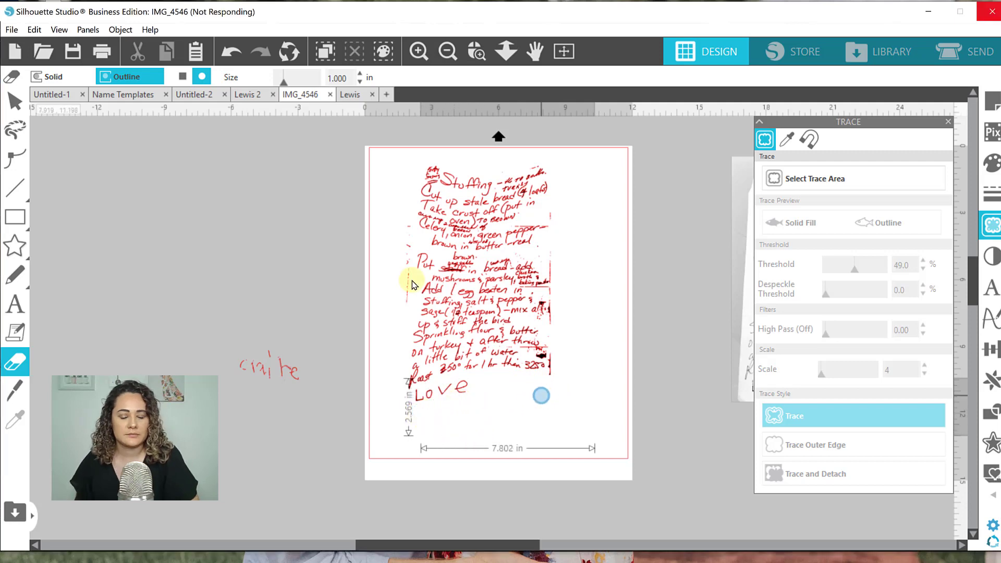
drag(399, 223, 405, 323)
Erase the stray specks and the vertical edge line to the right of "real", "add" and "chicken broth".
click(476, 51)
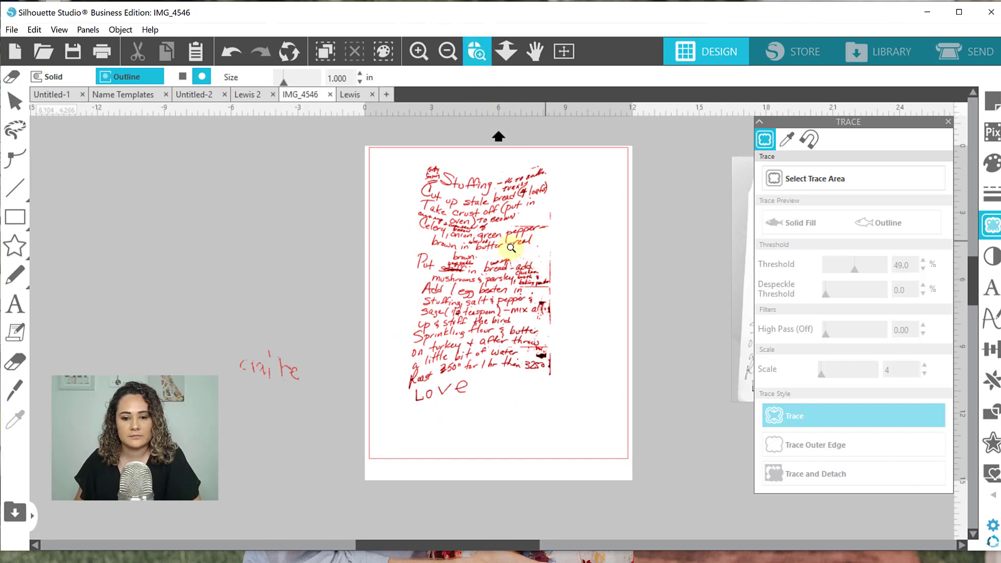
drag(573, 305, 518, 277)
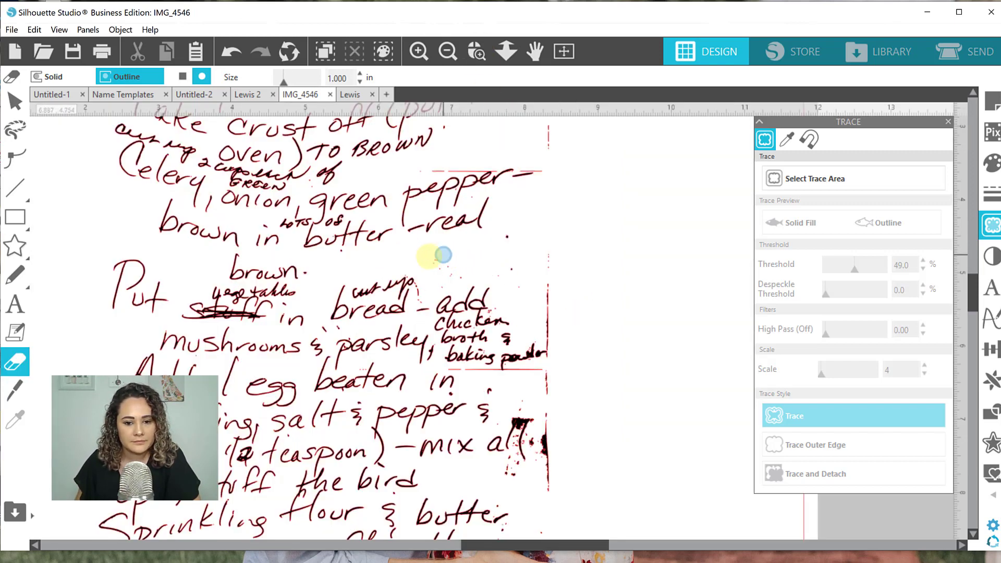
mouse_move(438, 255)
mouse_down()
mouse_move(445, 272)
mouse_move(511, 259)
mouse_move(505, 233)
mouse_move(548, 262)
mouse_move(551, 341)
mouse_up()
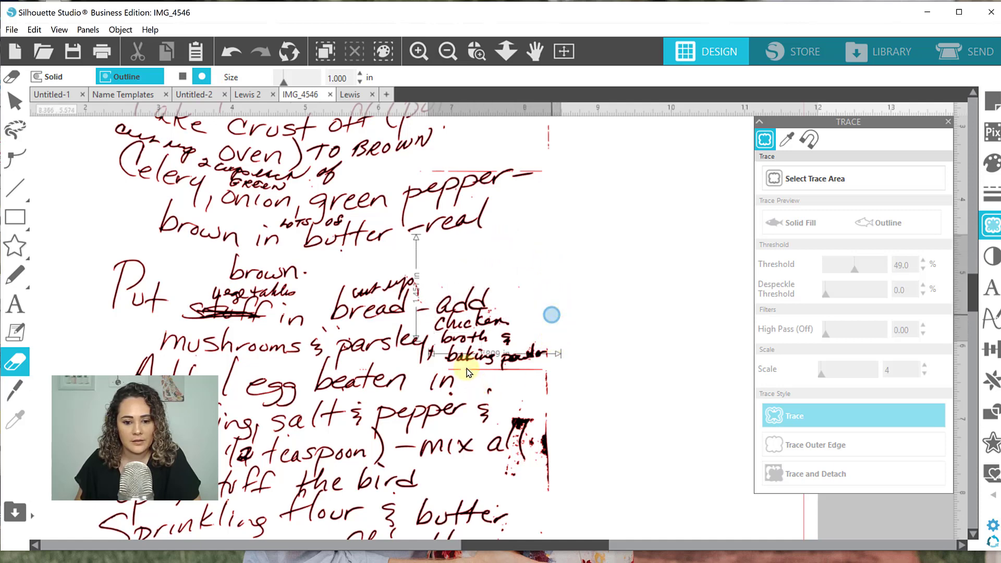
drag(468, 371, 455, 376)
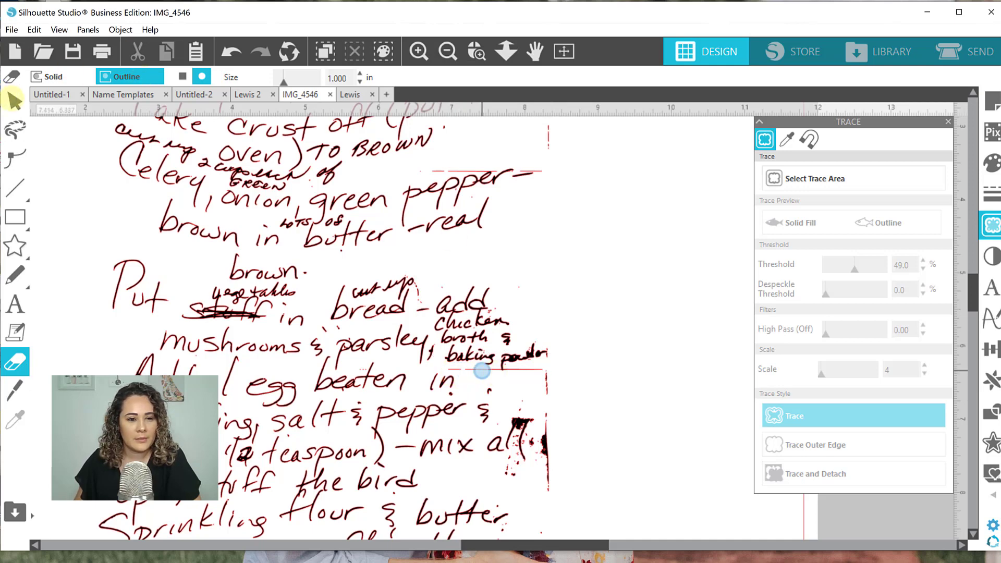
key(Escape)
mouse_move(359, 274)
mouse_down()
mouse_move(605, 480)
mouse_move(642, 420)
mouse_move(647, 466)
mouse_up()
click(646, 466)
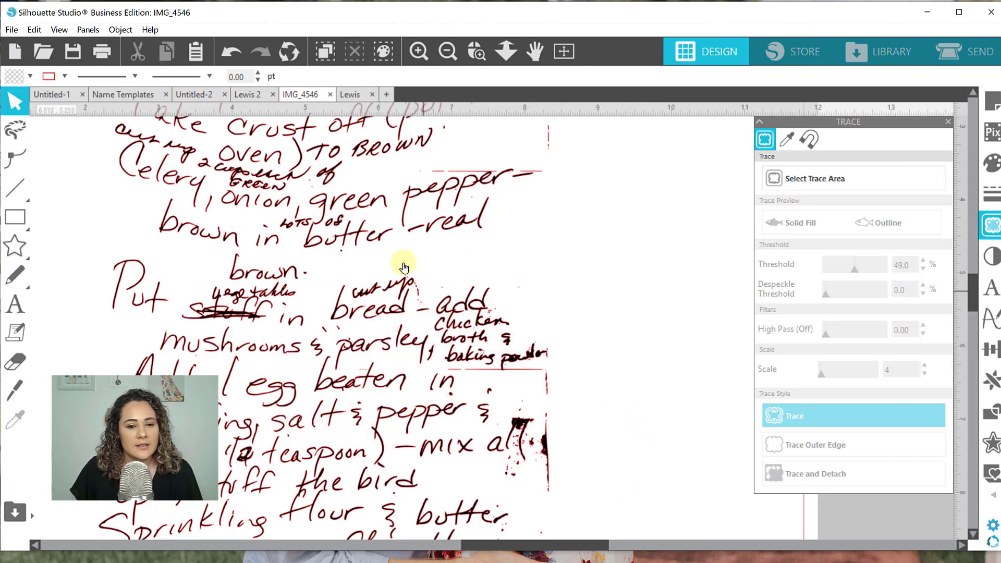
mouse_move(328, 273)
mouse_down()
mouse_move(548, 371)
mouse_move(554, 362)
mouse_move(621, 381)
mouse_up()
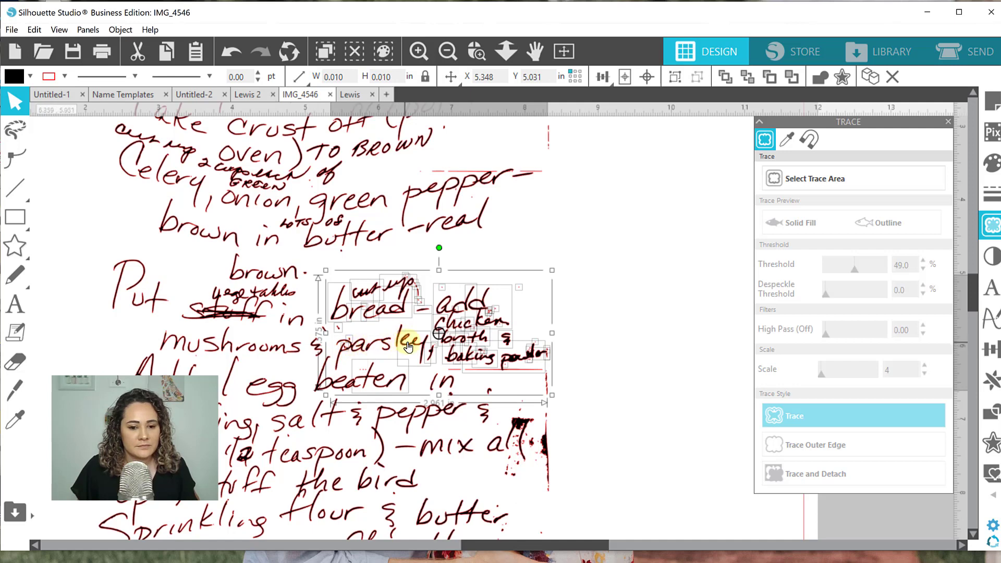
click(588, 314)
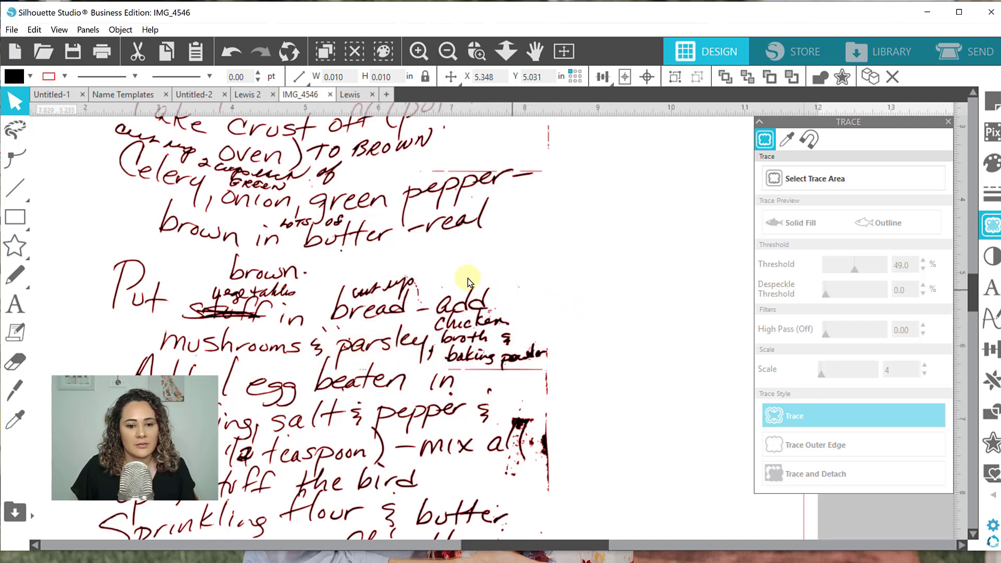
Delete the short vertical edge line segment below "baking powder", to the right of "beaten in", keeping the handwriting.
click(538, 381)
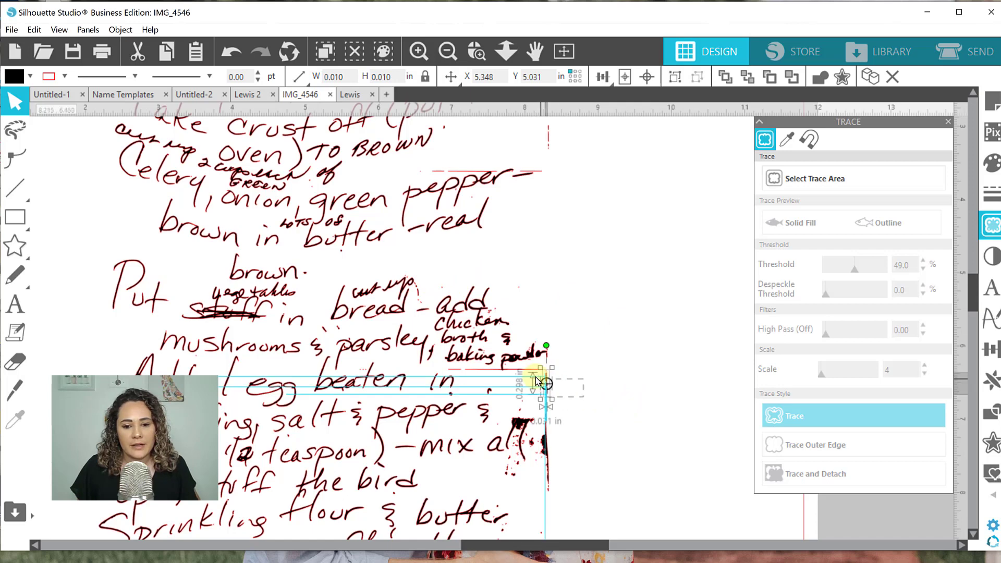
click(570, 391)
click(536, 371)
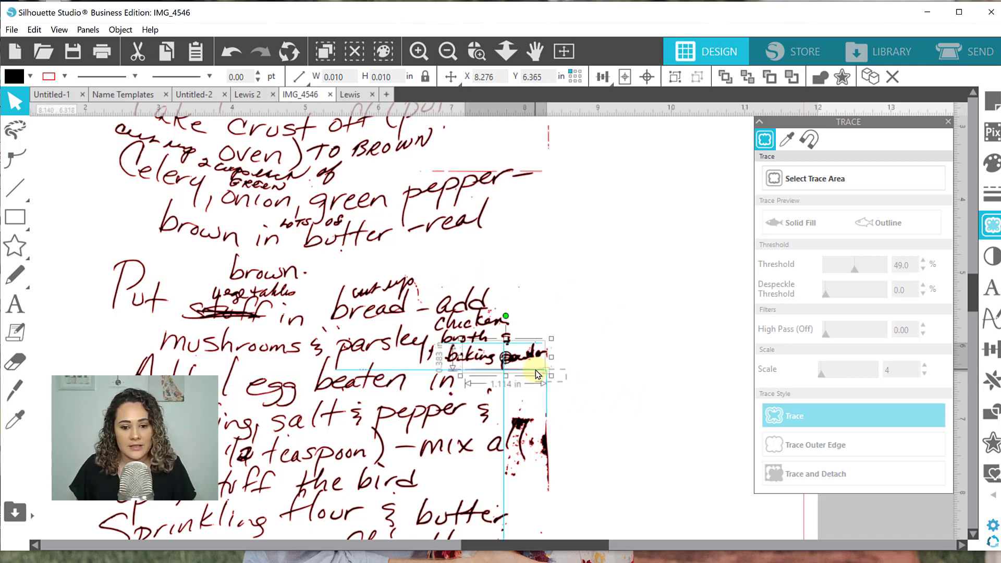
click(570, 384)
mouse_move(548, 380)
mouse_down()
mouse_move(537, 373)
mouse_move(554, 391)
mouse_move(560, 385)
mouse_move(549, 372)
mouse_up()
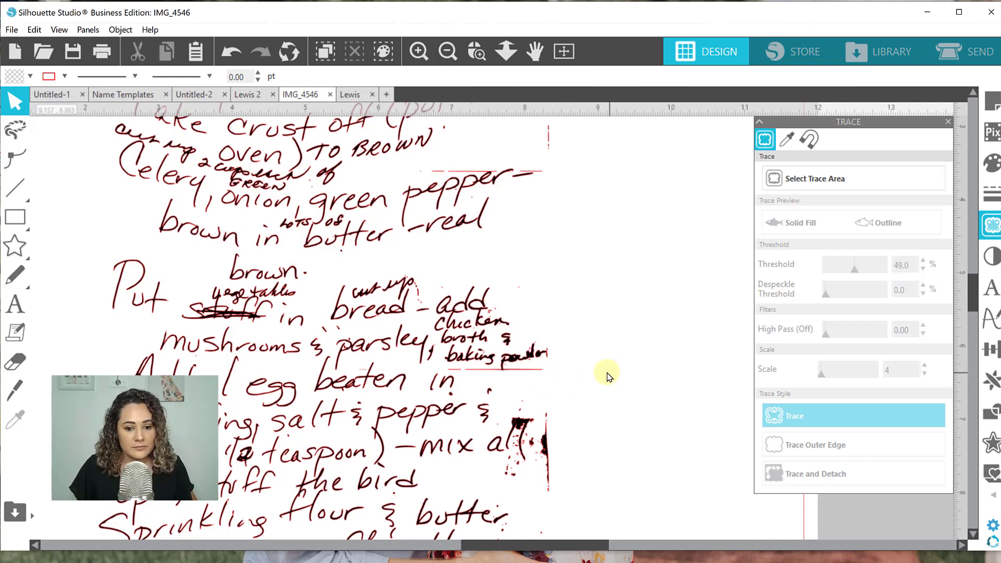
Delete the vertical edge mark to the right of "mix all" and the stray specks below it.
drag(586, 498, 540, 430)
key(Delete)
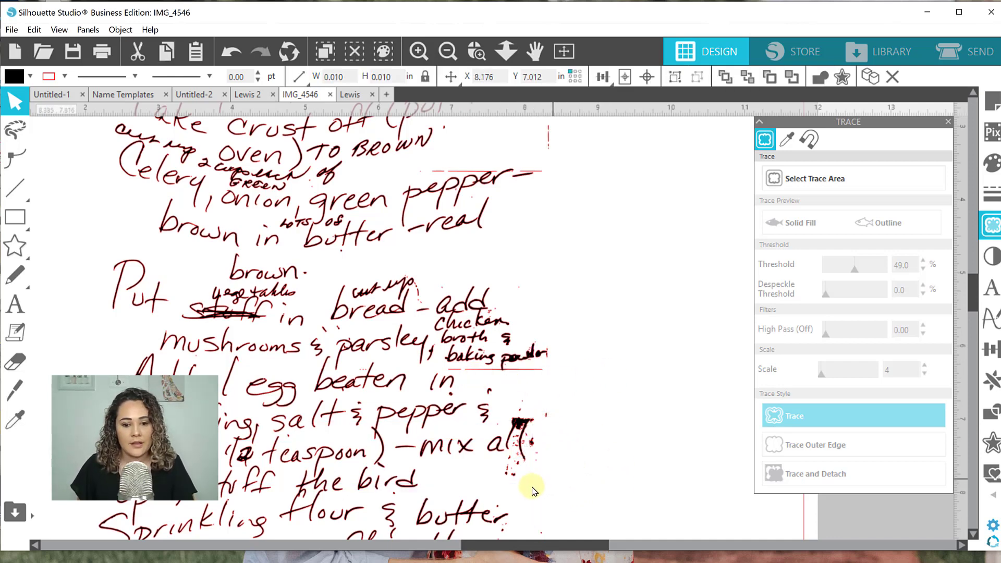
mouse_move(511, 479)
mouse_down()
mouse_move(501, 470)
mouse_move(515, 465)
mouse_up()
key(Delete)
click(515, 465)
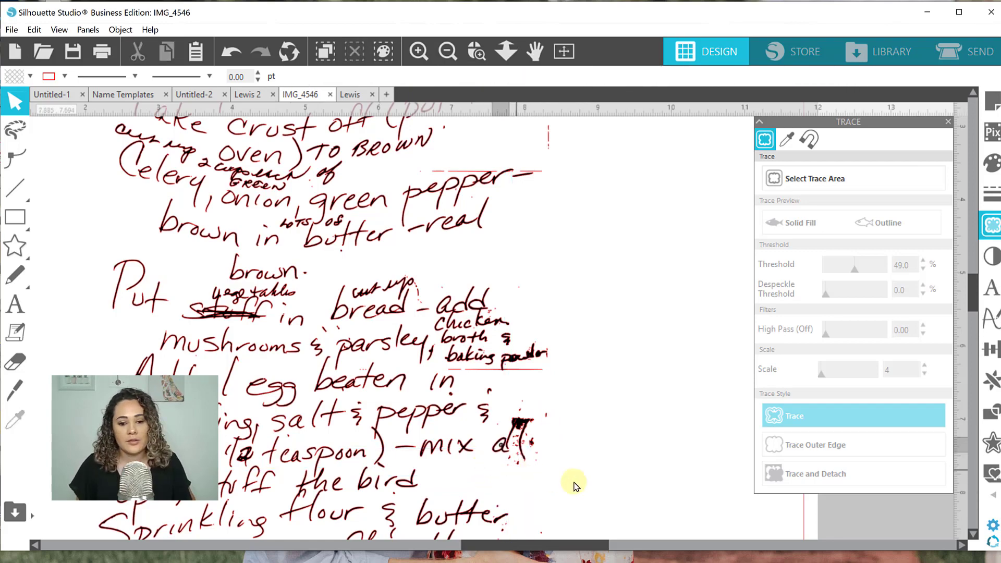
Delete the blotches and edge lines between "throw" and "3250" at the recipe's right edge, keeping the handwritten letters and number.
scroll(584, 433, down, 5)
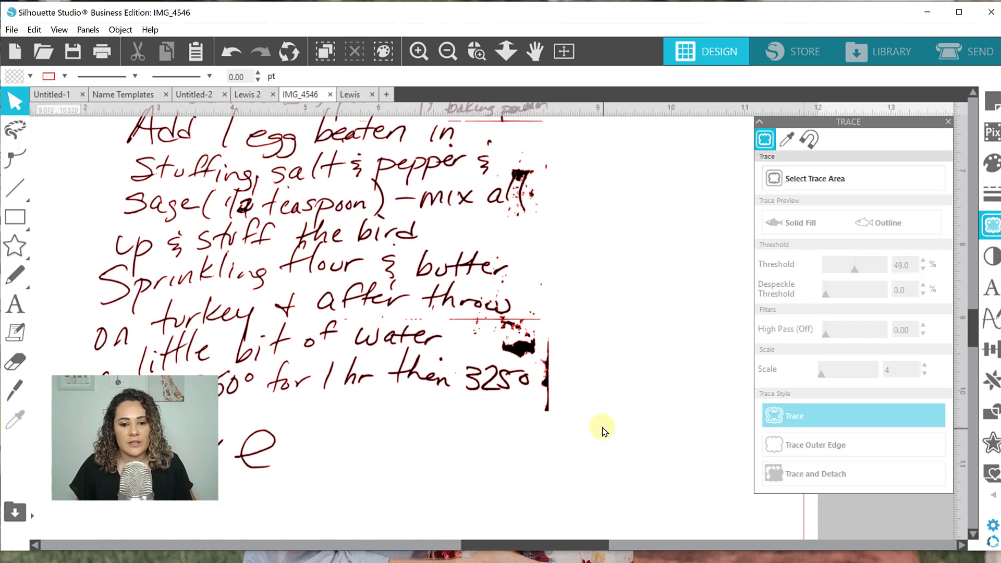
drag(603, 428, 473, 303)
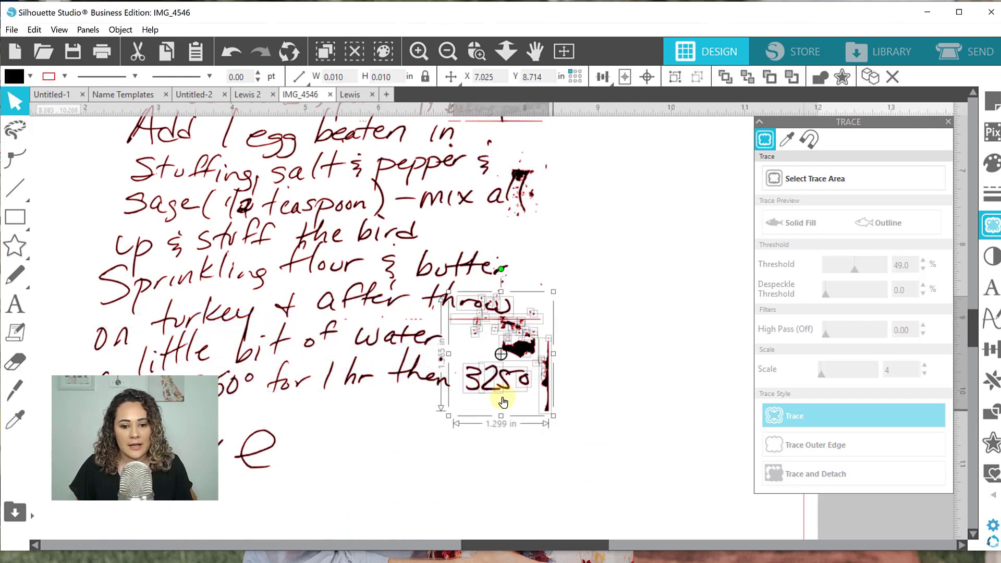
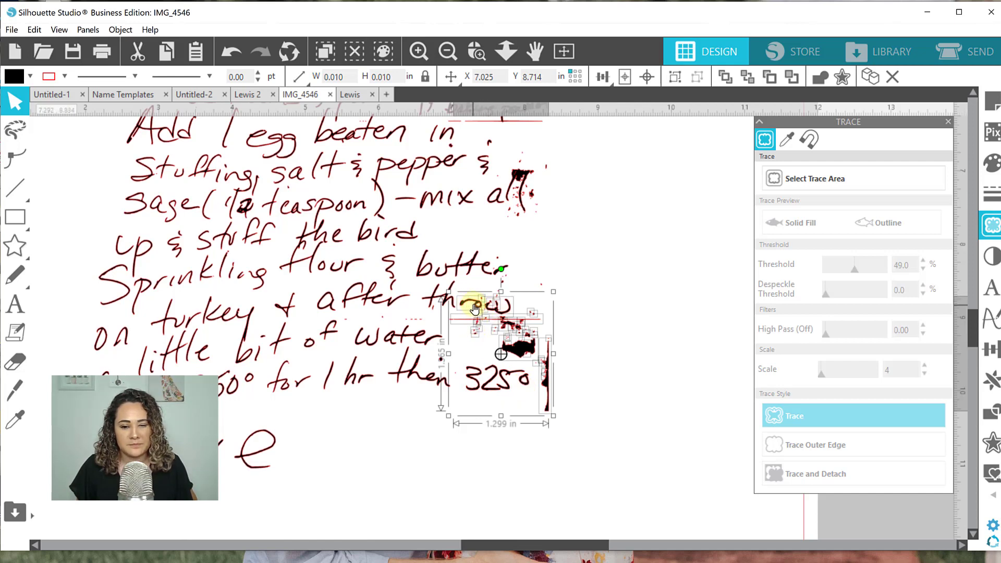
shift+click(507, 312)
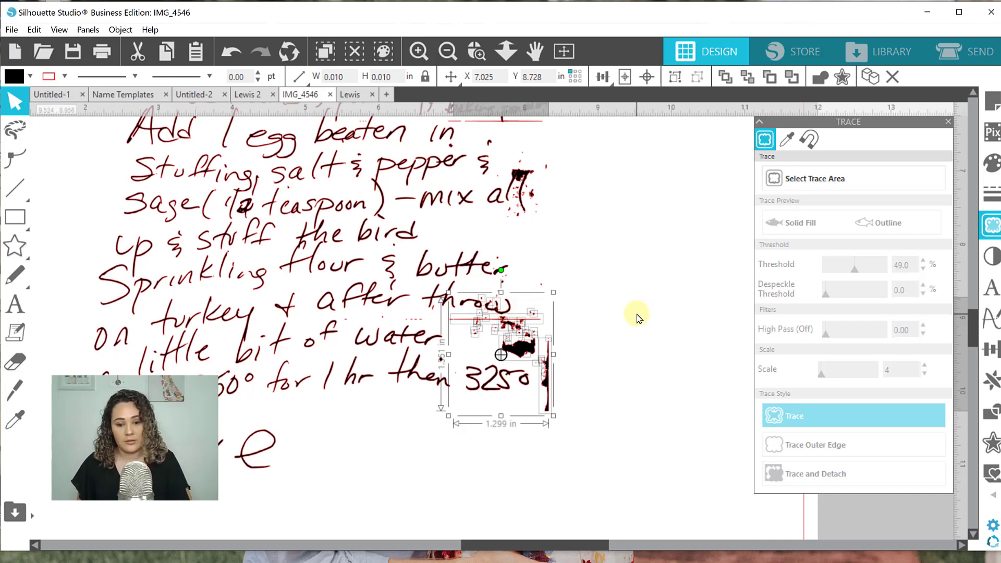
key(Delete)
key(ctrl+z)
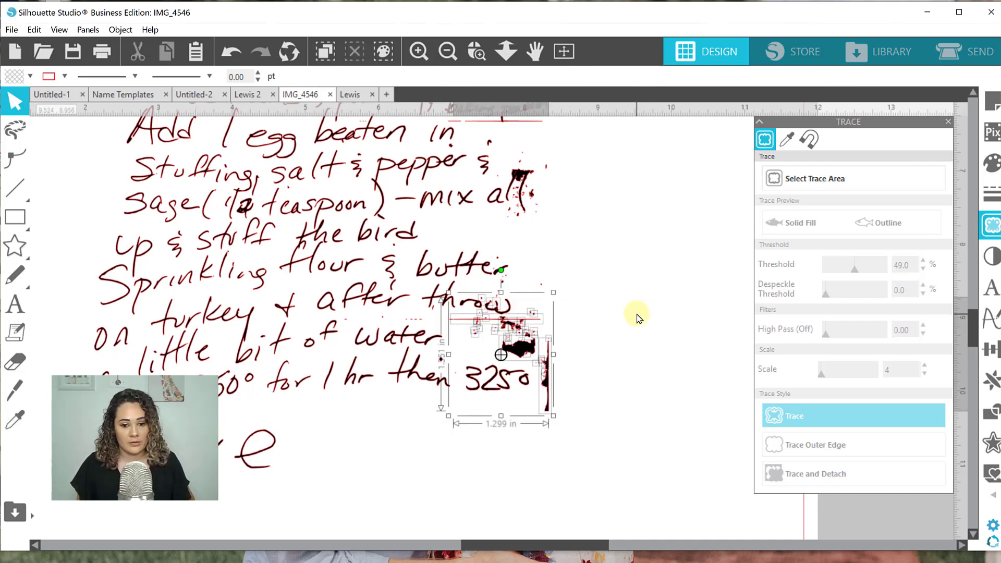
click(35, 32)
click(61, 62)
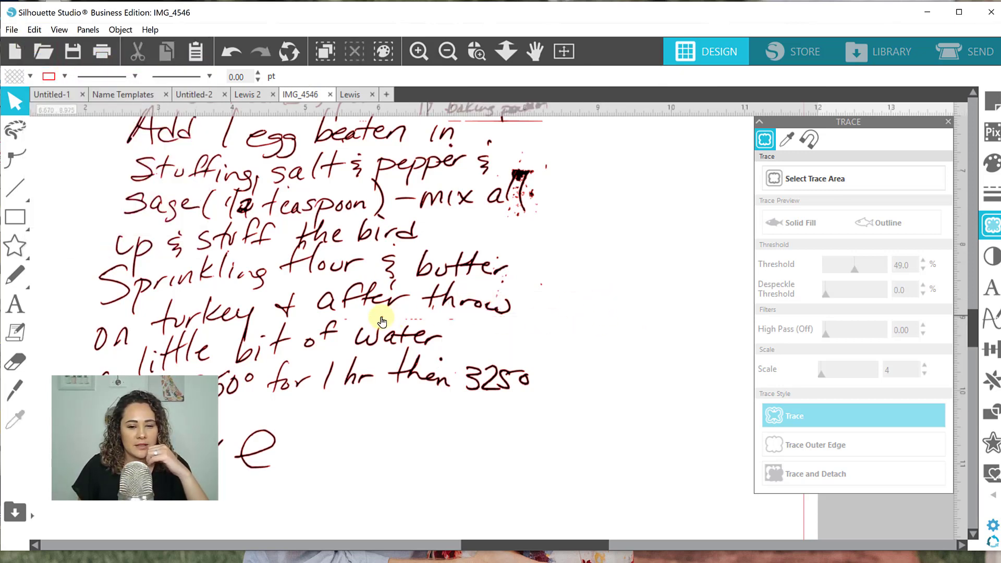
Delete the leftover horizontal line fragments between "after throw" and "water", excluding the handwriting from the selection.
drag(529, 347, 380, 295)
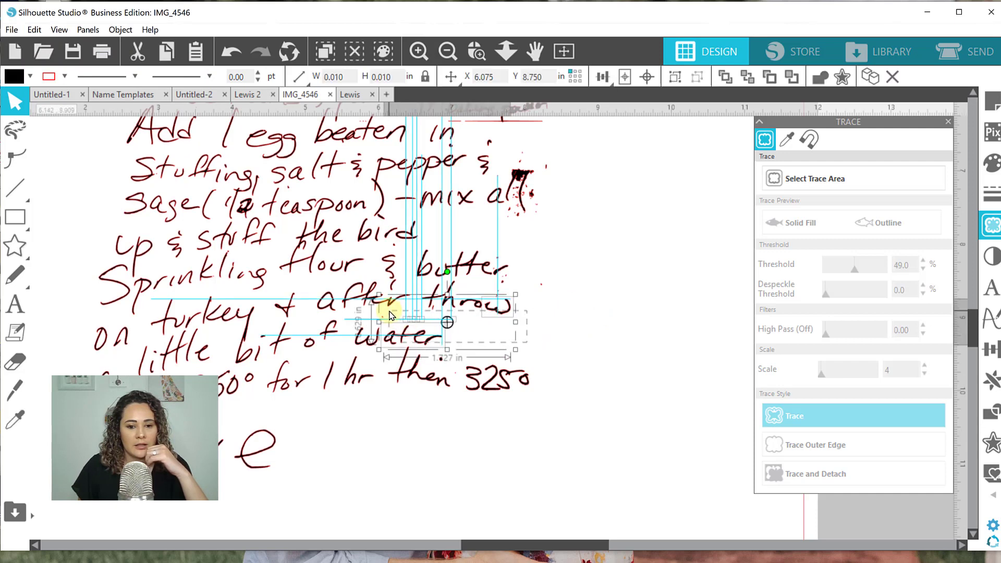
shift+click(397, 343)
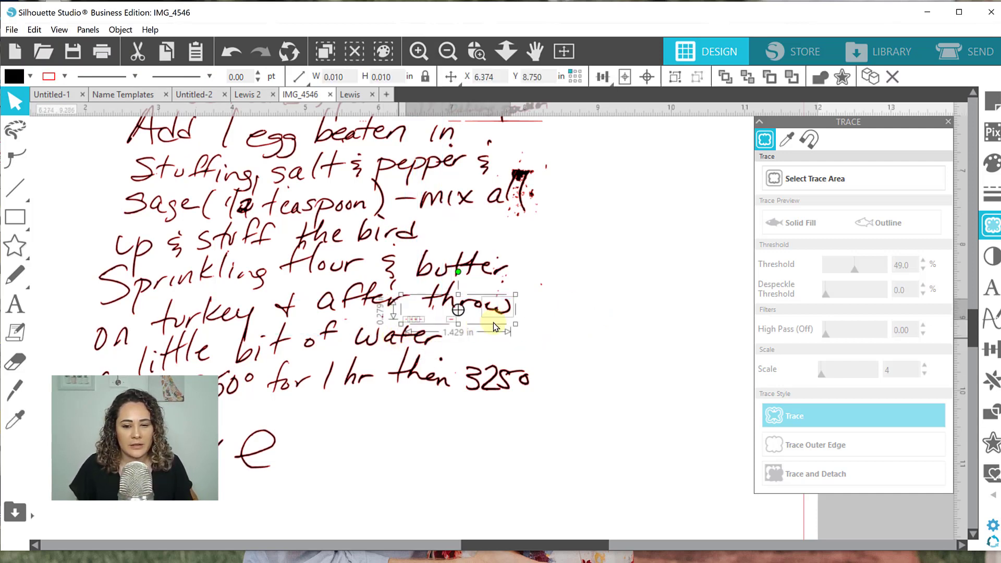
shift+click(502, 314)
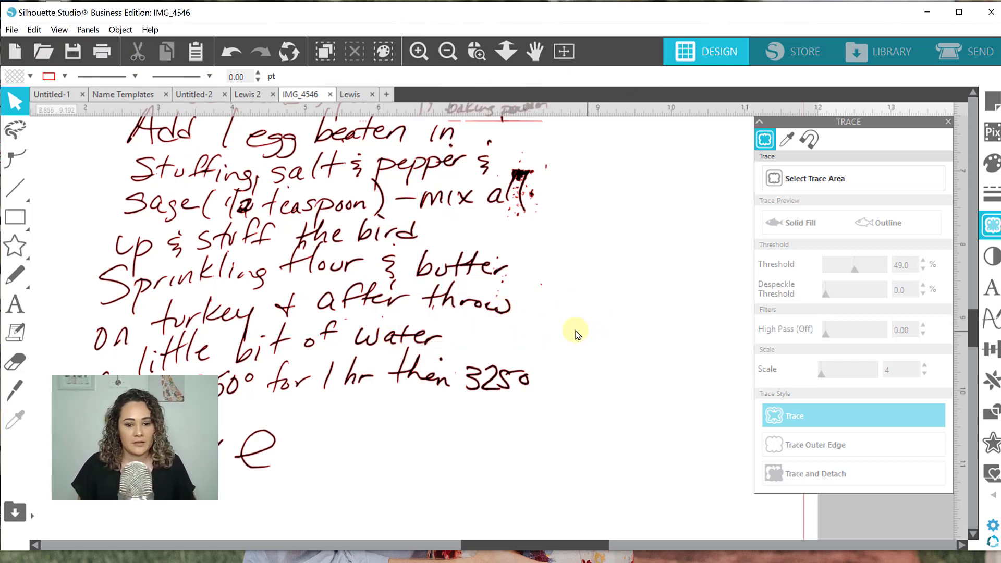
Delete the stray specks around the ends of "butter" and "throw", excluding the letters from the selection.
drag(476, 299, 446, 256)
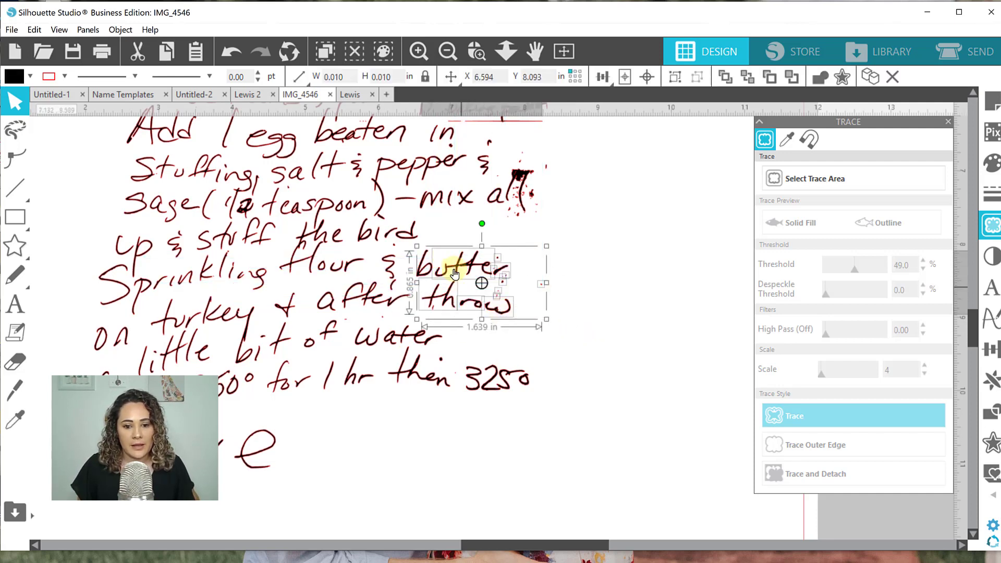
shift+click(498, 272)
shift+click(428, 293)
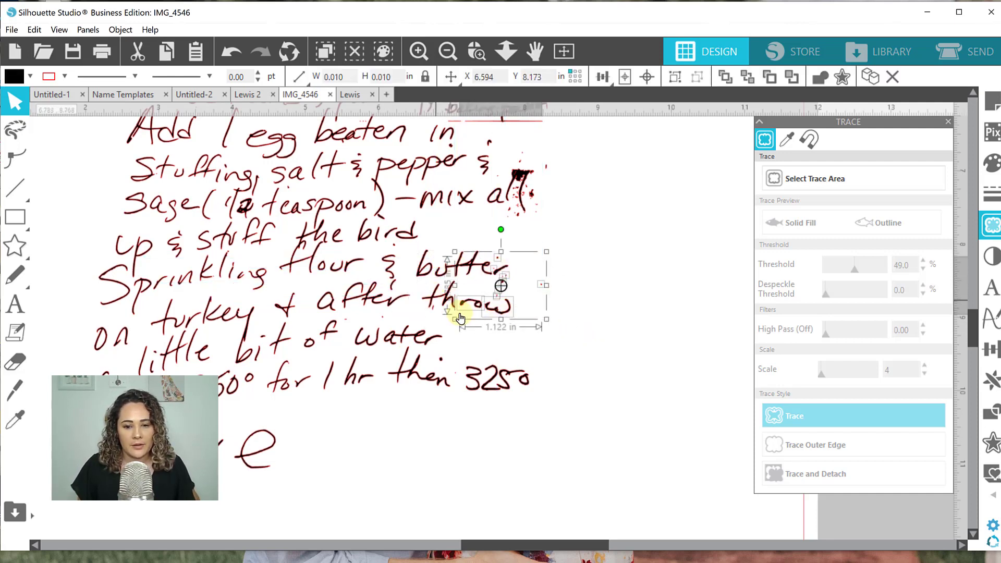
shift+click(468, 306)
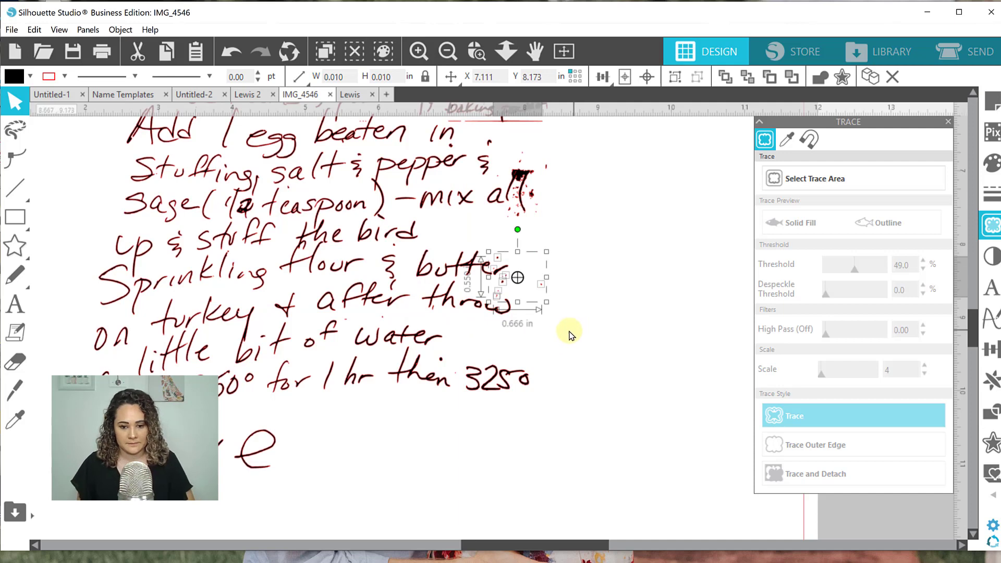
key(Delete)
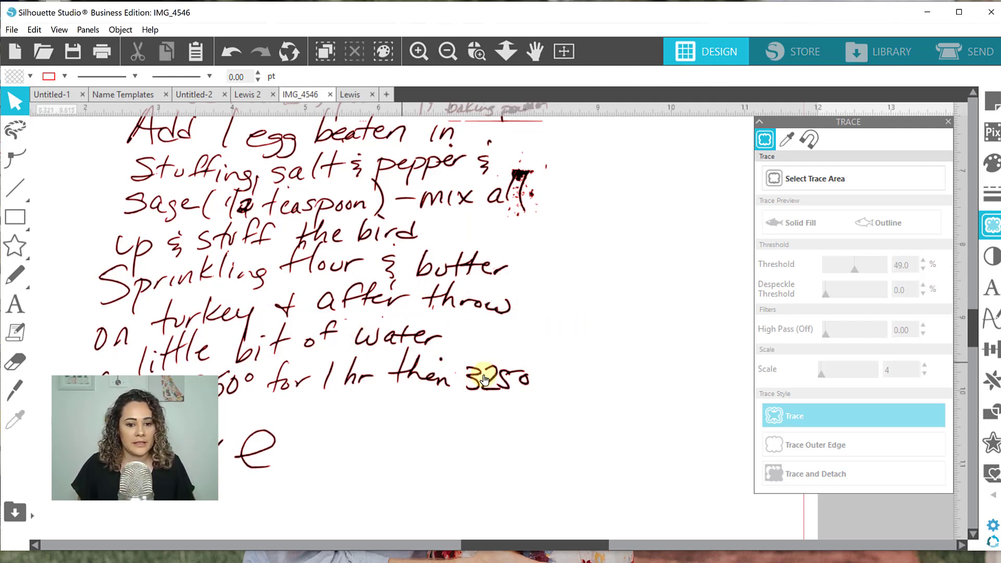
Delete the stray specks among "after throw", "of water" and "1 hr then 3250", excluding the handwritten letters and numbers from the selection.
drag(517, 442, 319, 309)
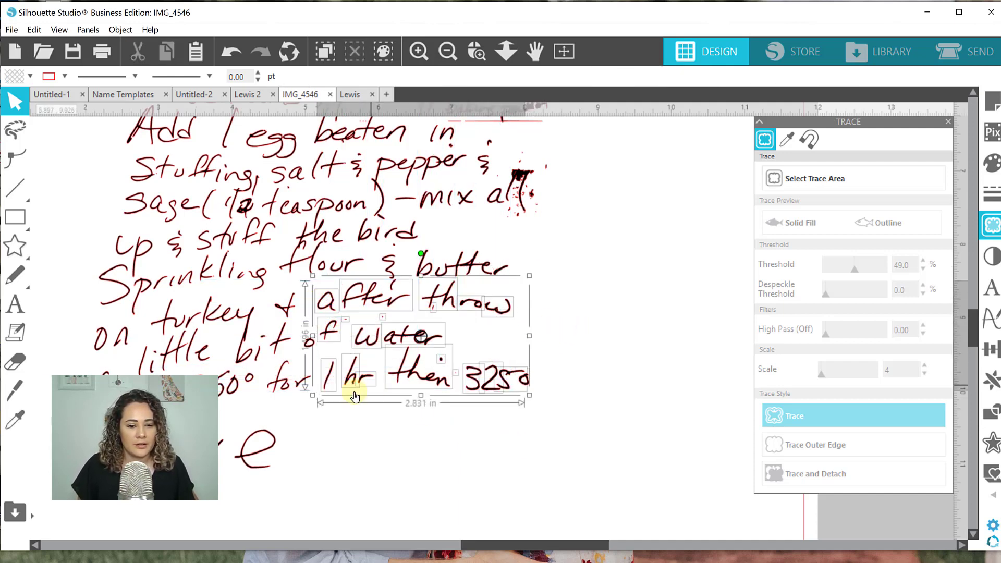
shift+click(321, 294)
shift+click(349, 300)
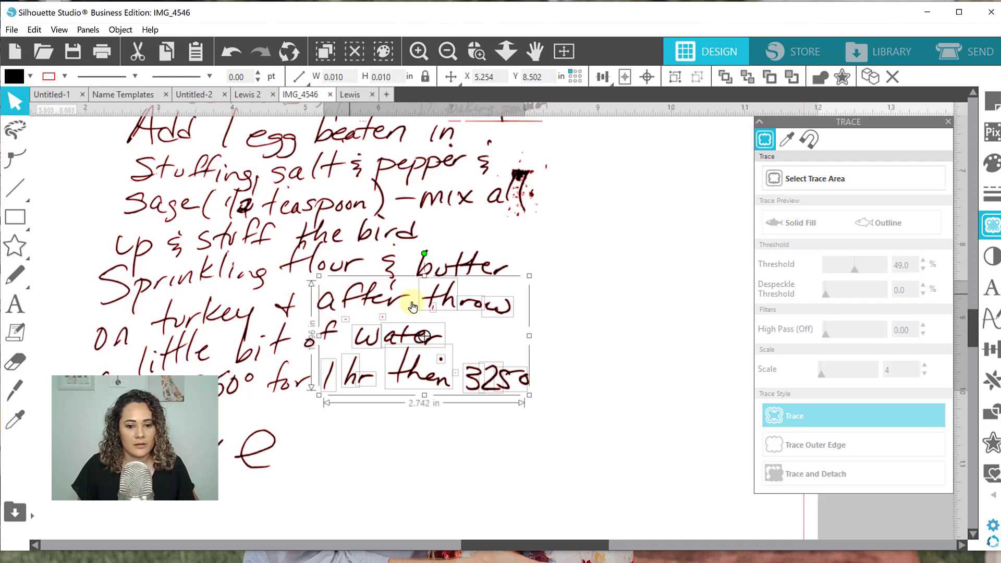
shift+click(441, 299)
shift+click(495, 312)
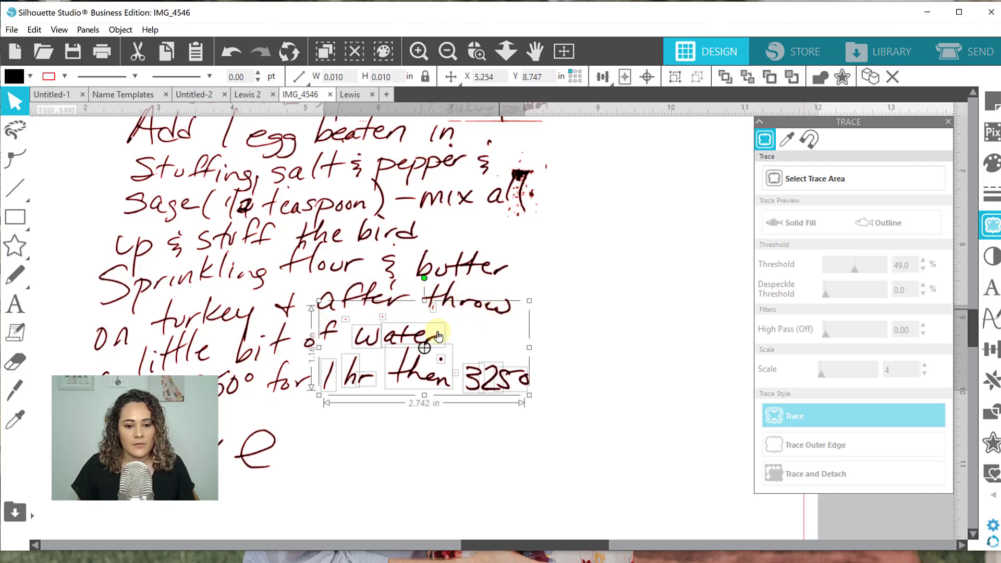
shift+click(398, 336)
shift+click(375, 339)
shift+click(329, 378)
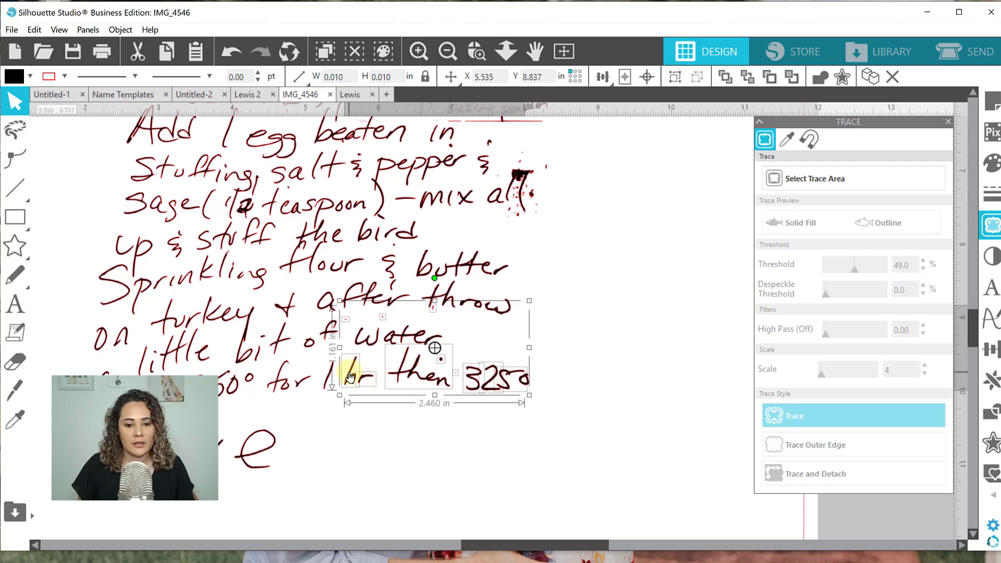
shift+click(404, 371)
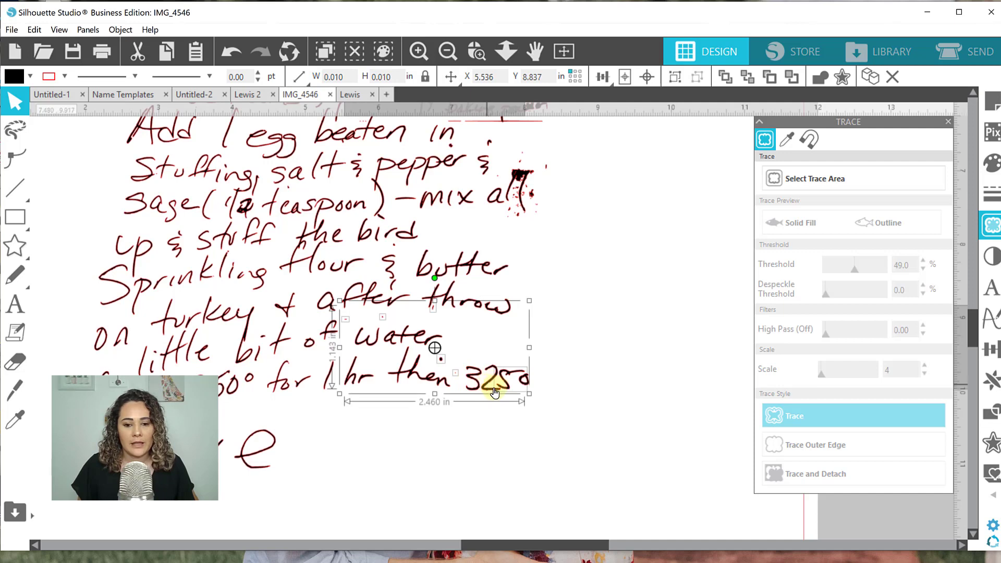
shift+click(477, 381)
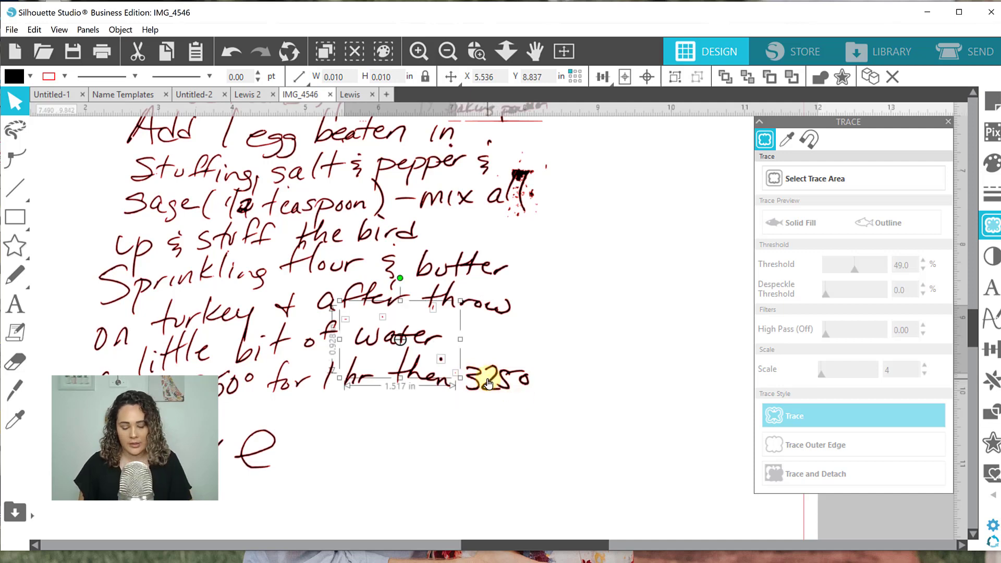
click(488, 384)
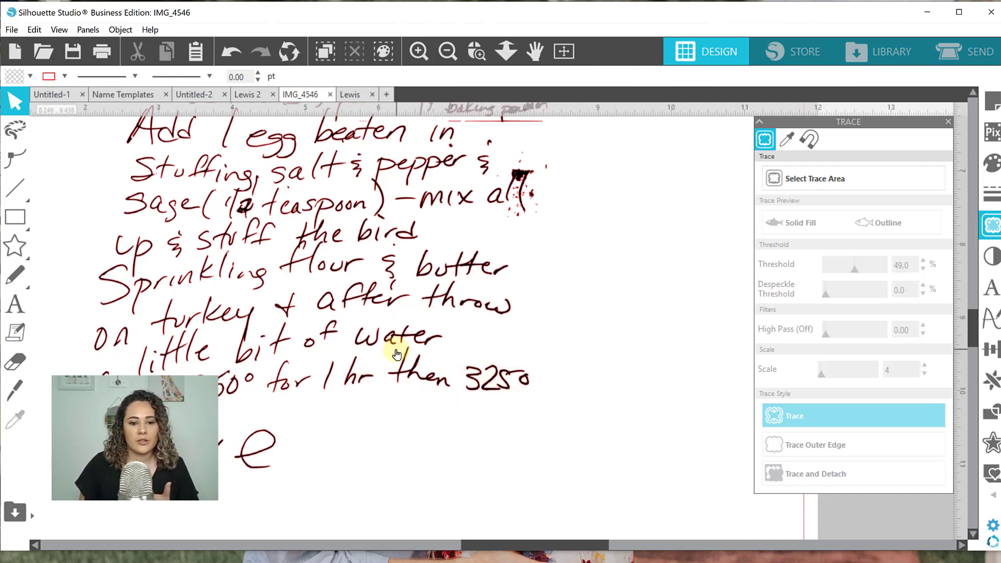
Delete the stray speck between "bird" and the ampersand before "butter", excluding the surrounding handwriting from the selection.
scroll(396, 355, up, 3)
drag(591, 387, 332, 333)
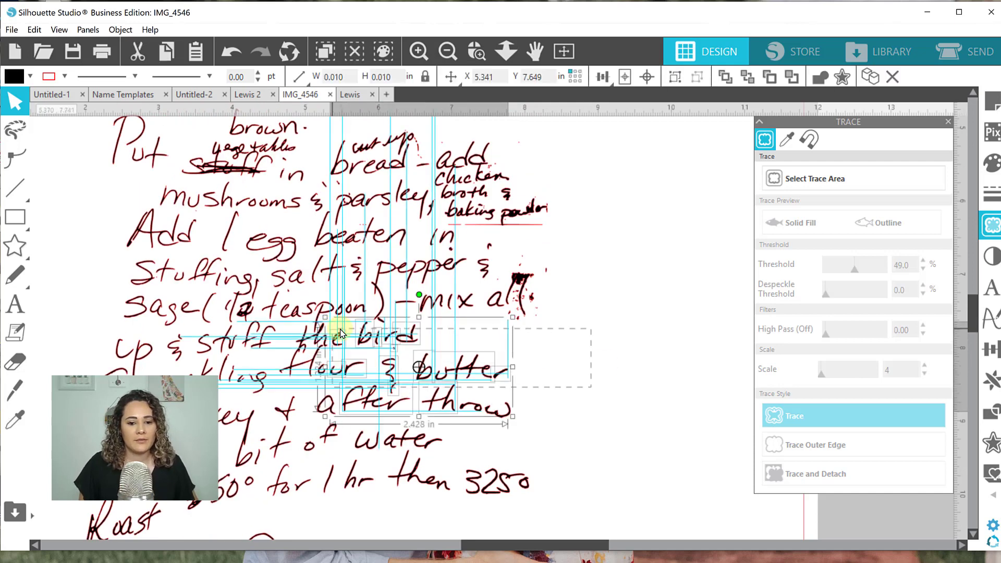
shift+click(338, 374)
shift+click(381, 337)
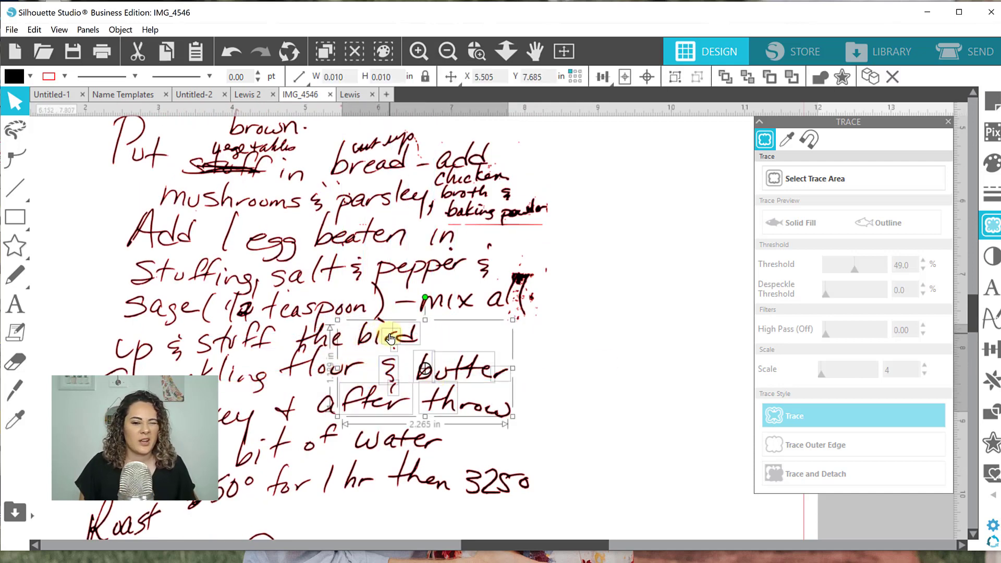
shift+click(393, 362)
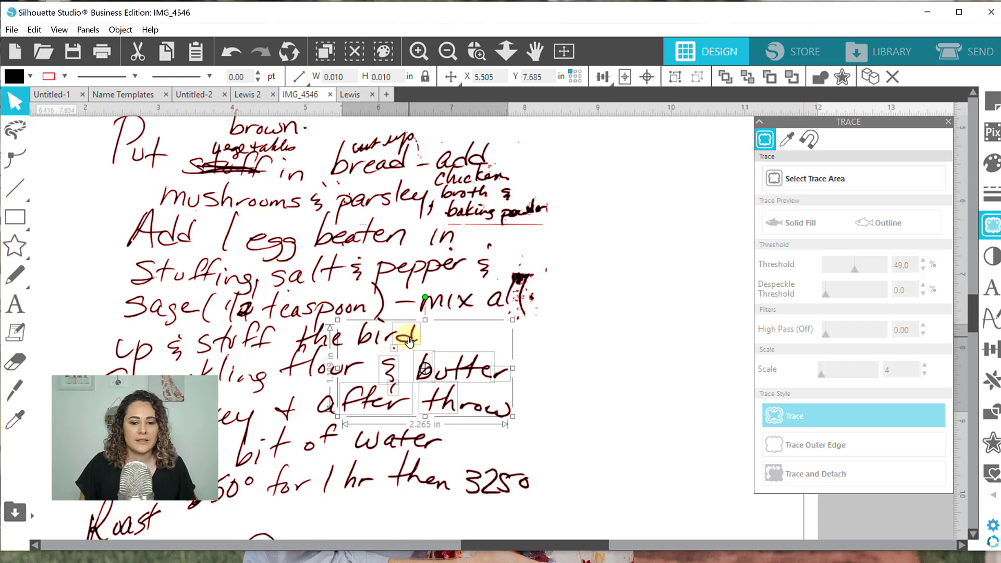
shift+click(389, 367)
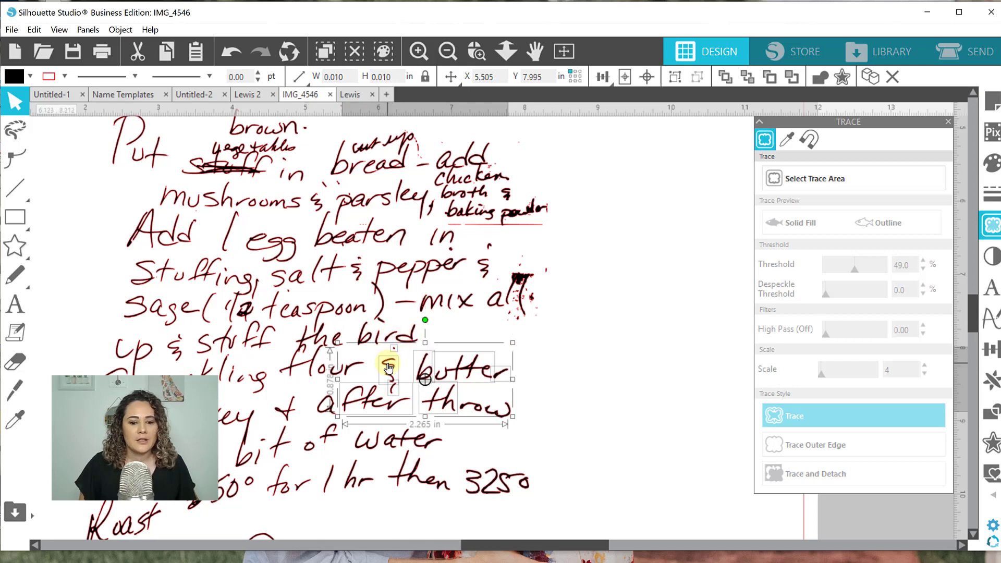
shift+click(367, 406)
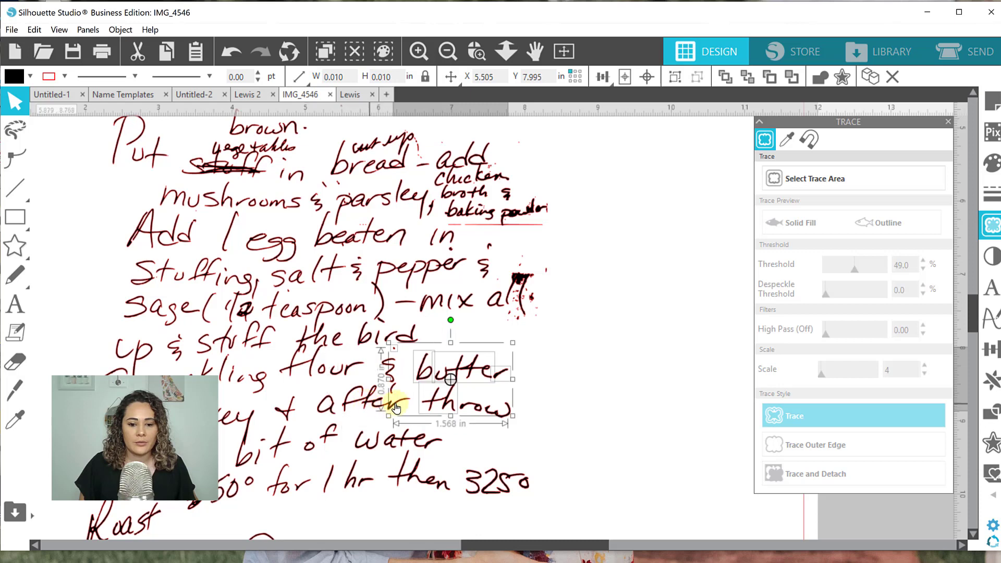
shift+click(497, 376)
shift+click(443, 401)
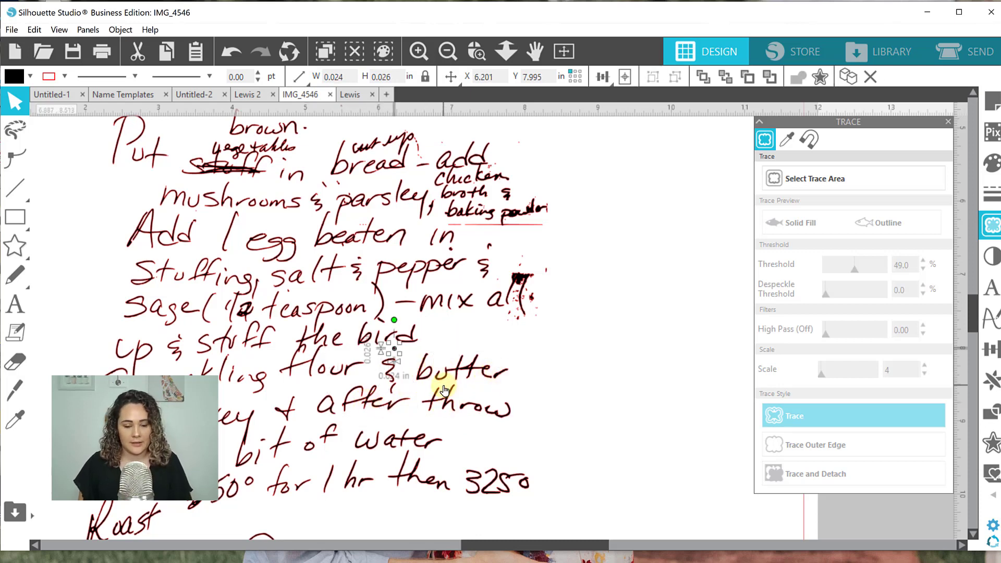
click(392, 381)
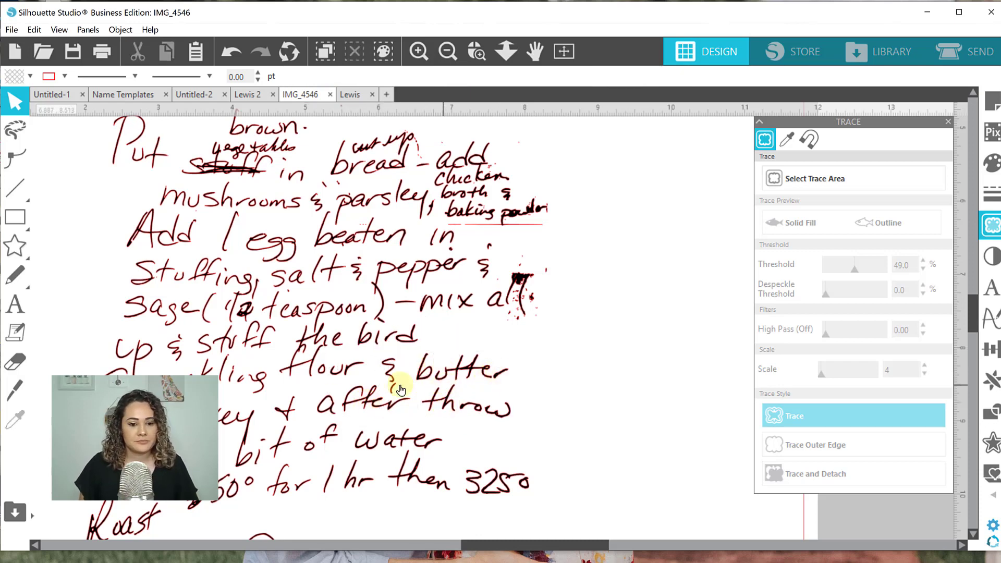
click(290, 294)
click(573, 333)
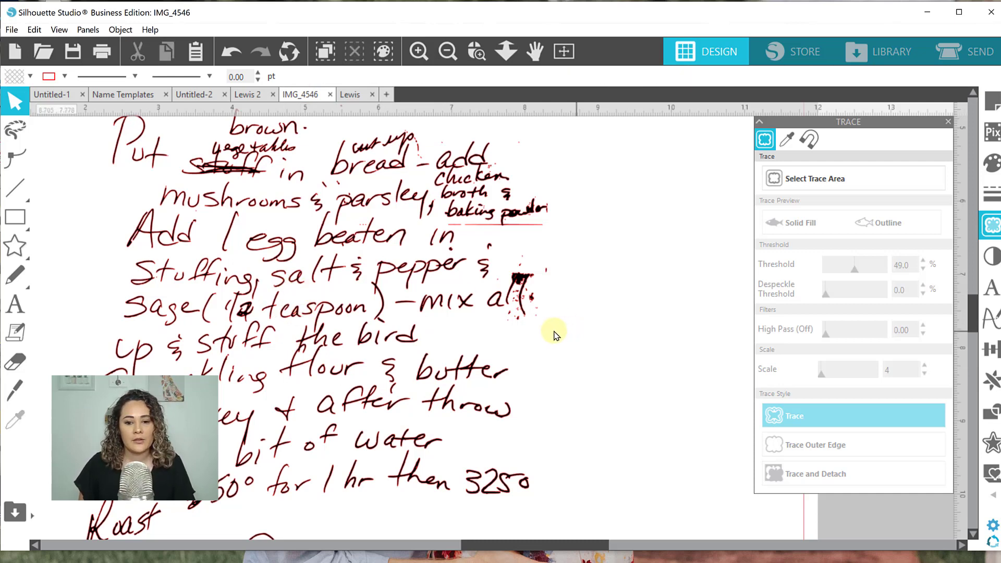
Delete the cluster of specks around the end of "mix all", keeping the letters of "all".
mouse_move(586, 337)
mouse_down()
mouse_move(515, 265)
mouse_move(496, 259)
mouse_up()
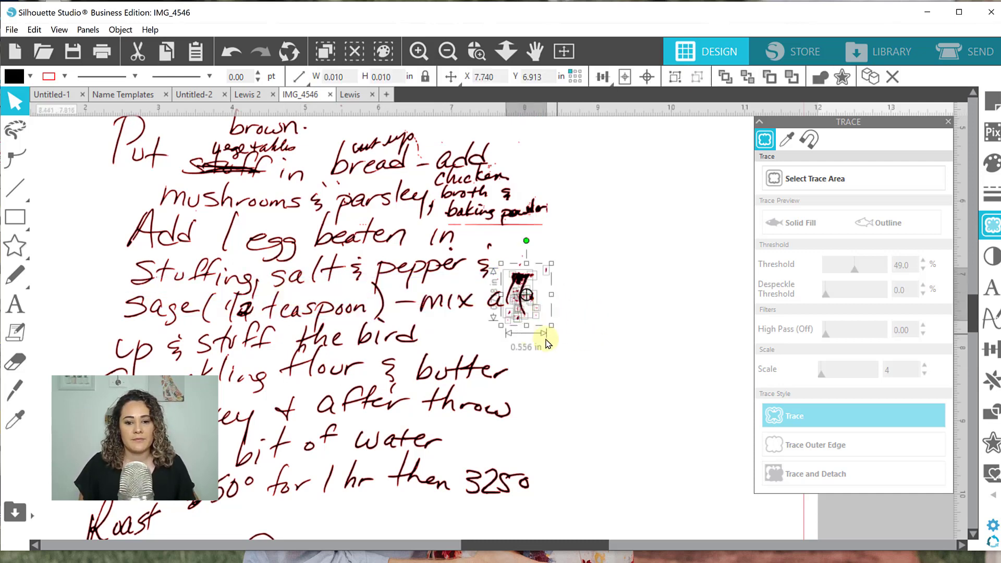
shift+click(500, 305)
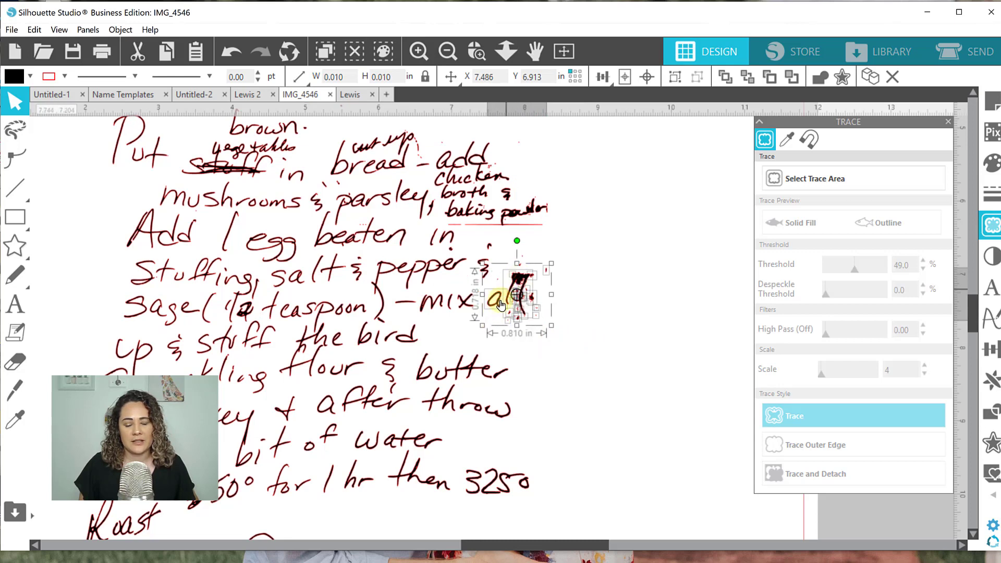
shift+click(501, 305)
click(517, 281)
shift+click(521, 285)
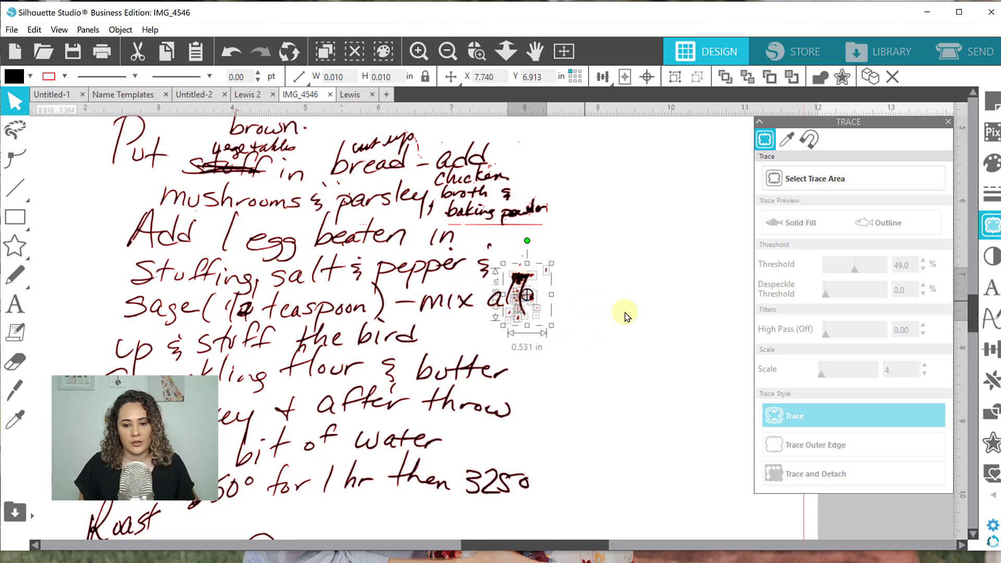
click(608, 318)
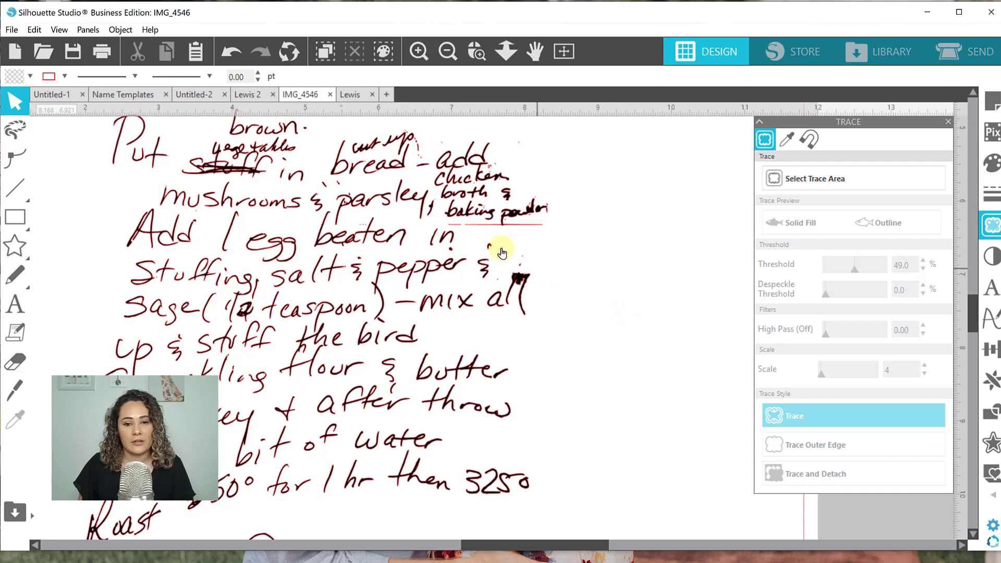
Delete the remaining small specks just above "all", excluding the letters from the selection.
drag(571, 279, 473, 259)
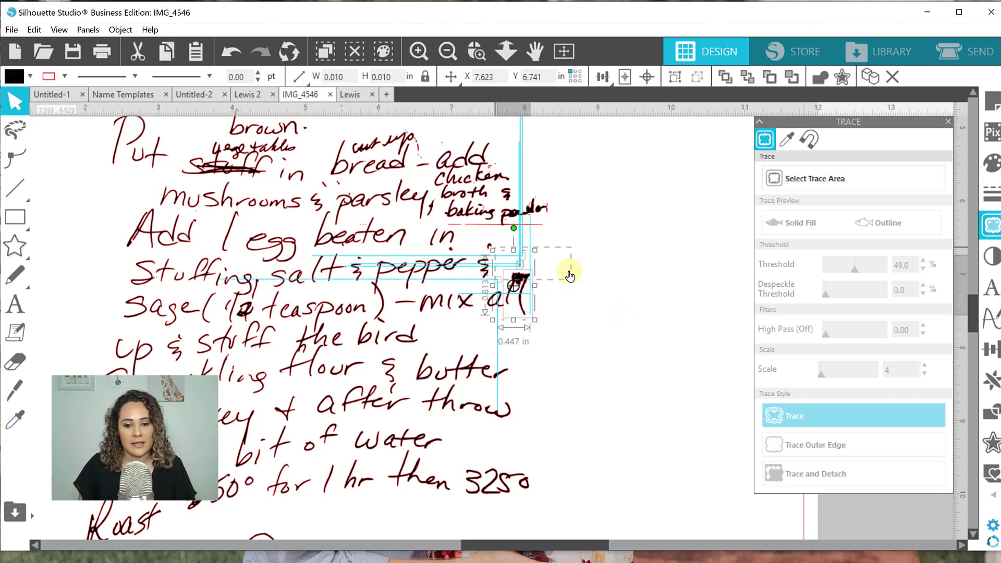
shift+click(524, 283)
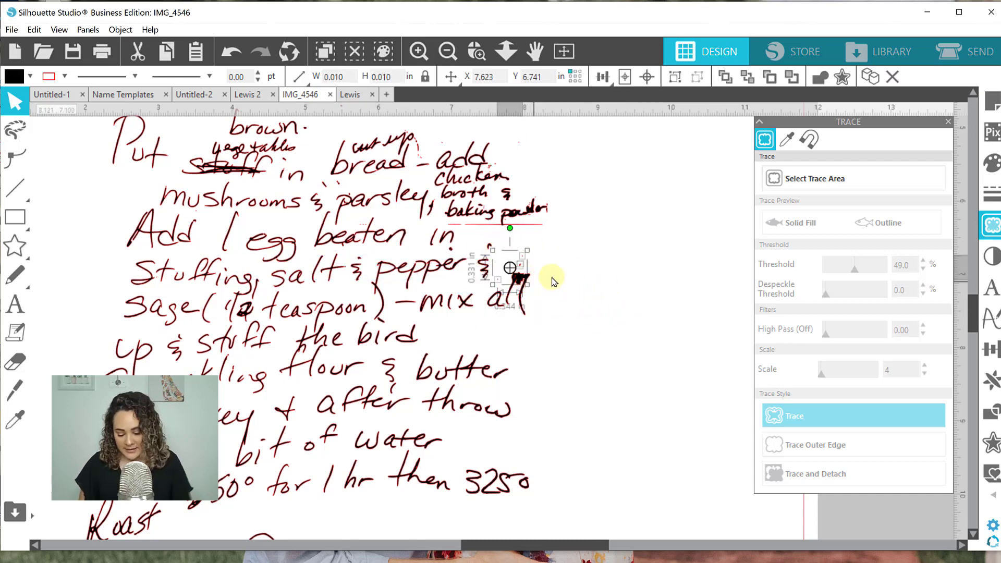
click(554, 282)
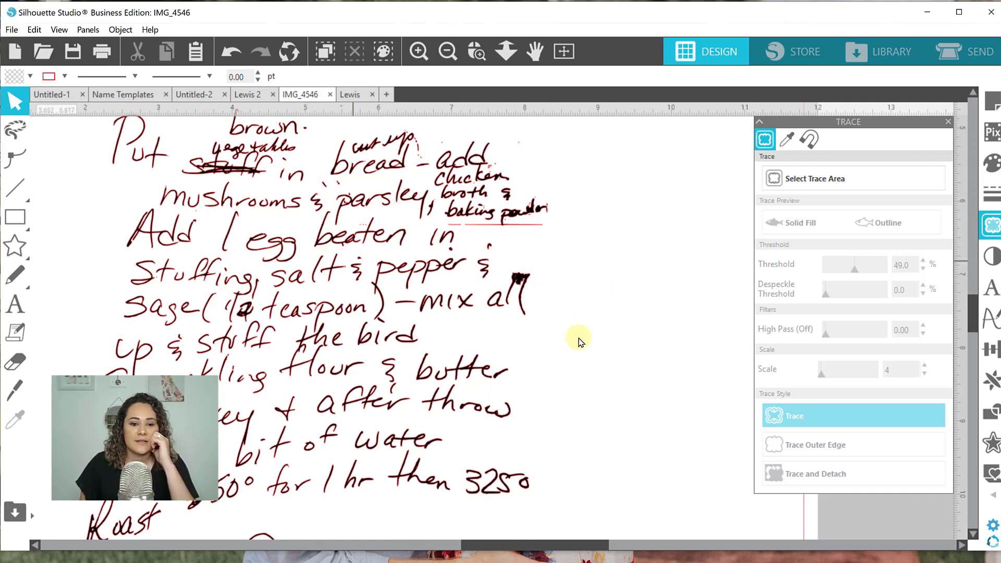
Erase the dark blotch joining the tops of the two l's in "all" and the dot above "pepper" with the round outline Eraser.
click(480, 60)
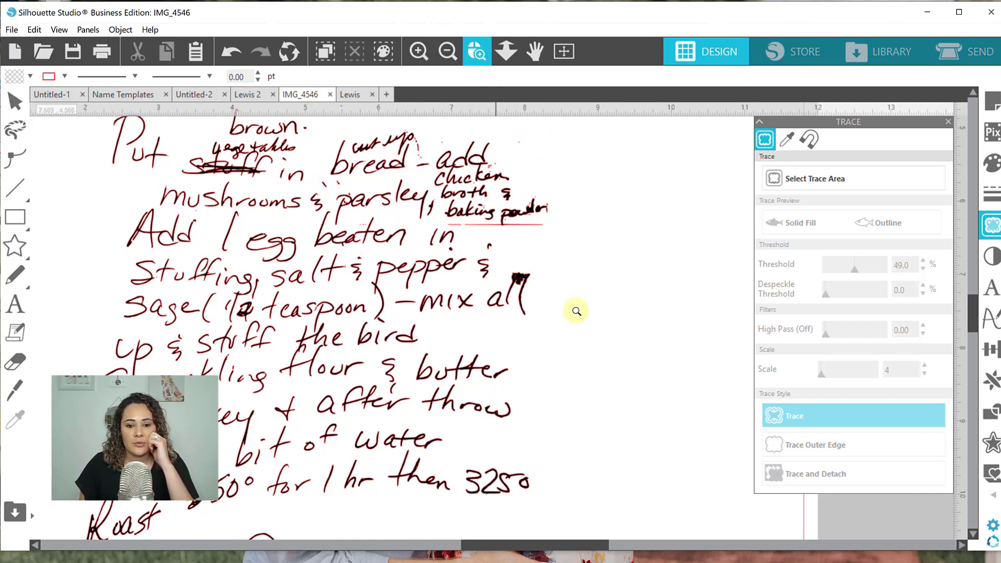
drag(489, 265, 491, 268)
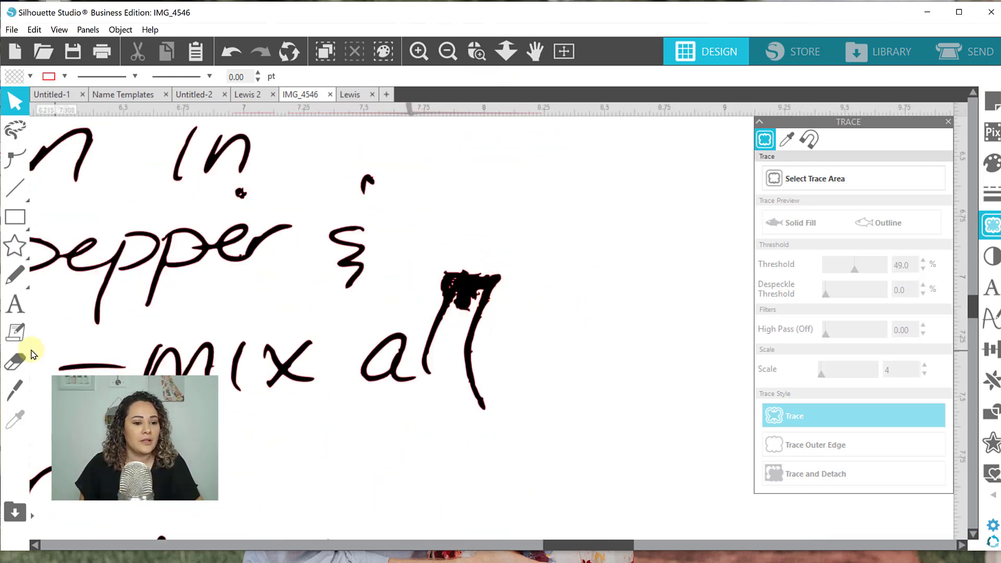
click(16, 361)
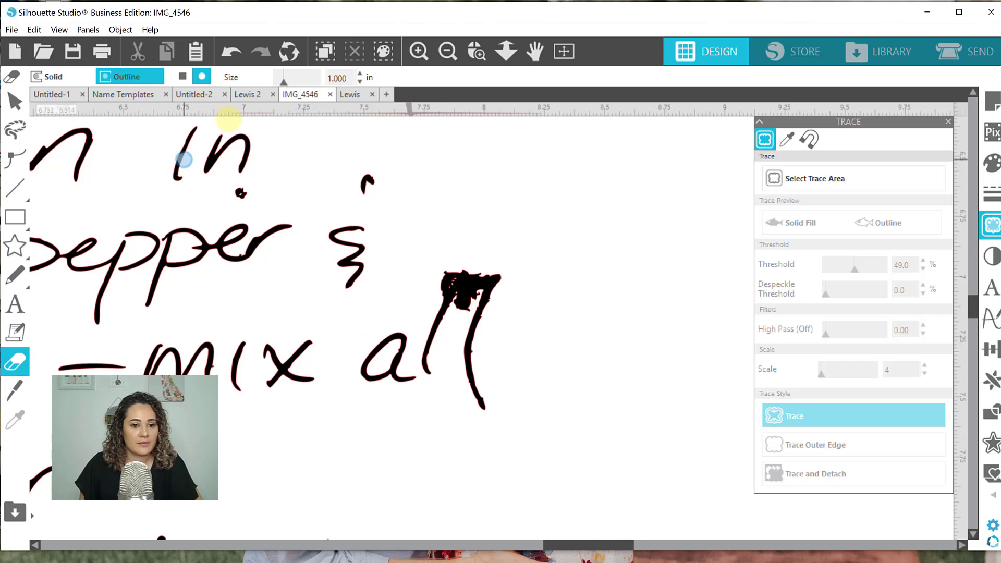
mouse_move(447, 324)
mouse_down()
mouse_move(469, 321)
mouse_move(462, 317)
mouse_move(482, 262)
mouse_up()
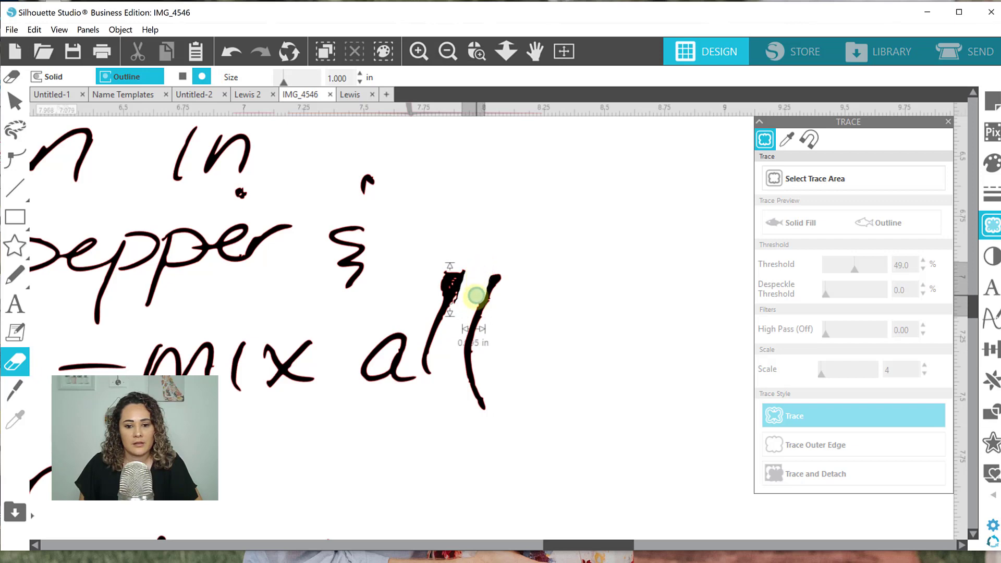
drag(477, 296, 478, 292)
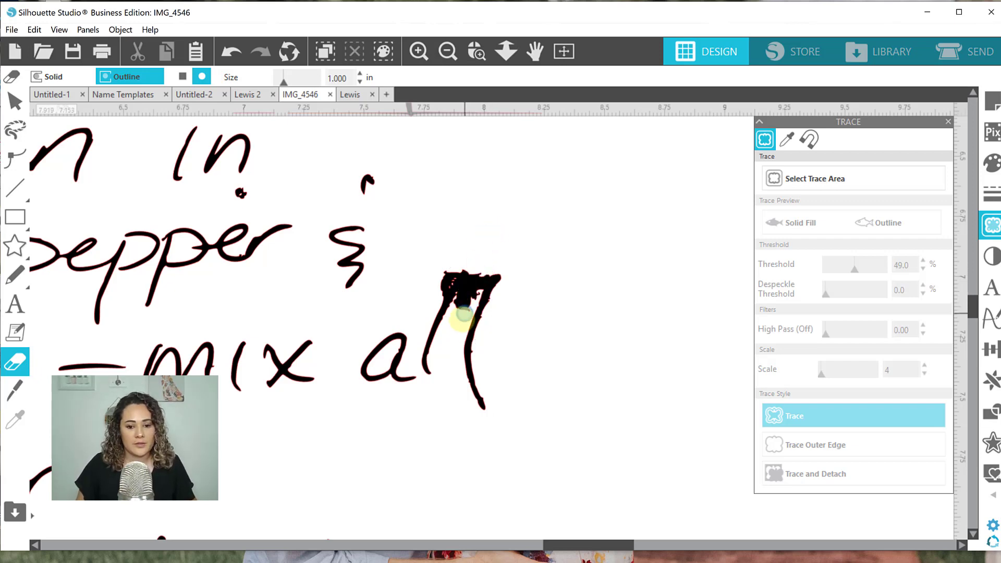
mouse_move(455, 329)
mouse_down()
mouse_move(460, 290)
mouse_move(483, 255)
mouse_up()
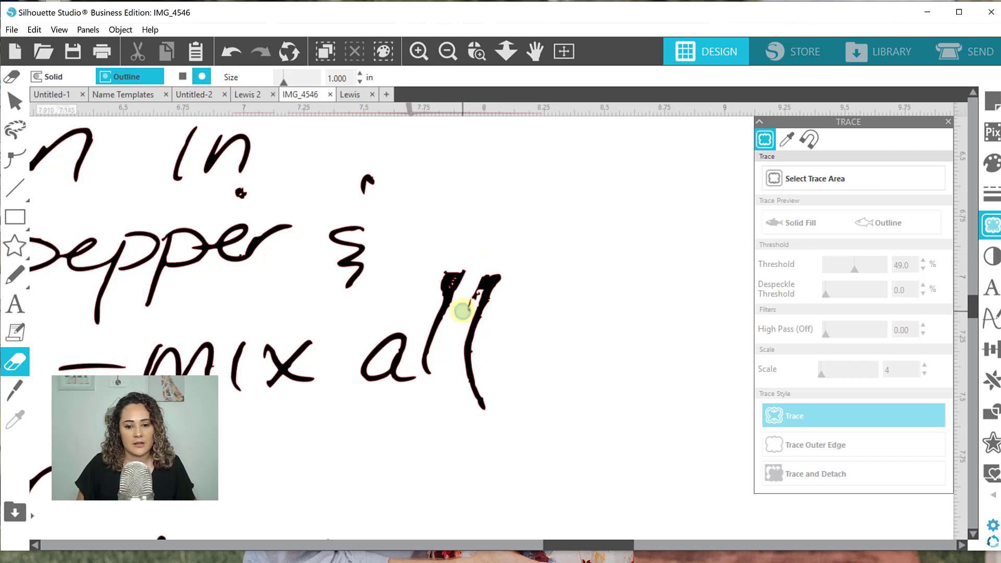
drag(463, 311, 496, 249)
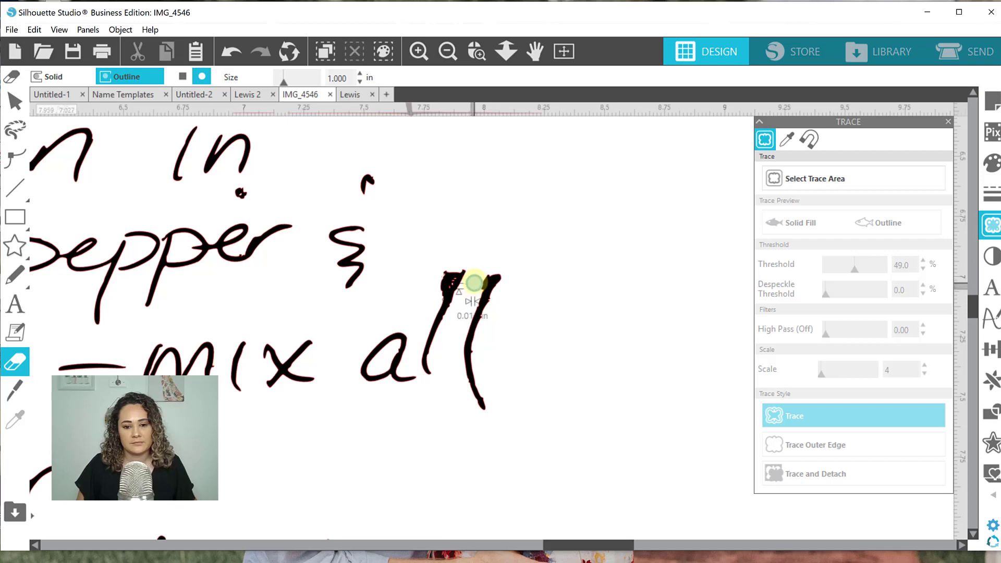
drag(479, 273, 469, 272)
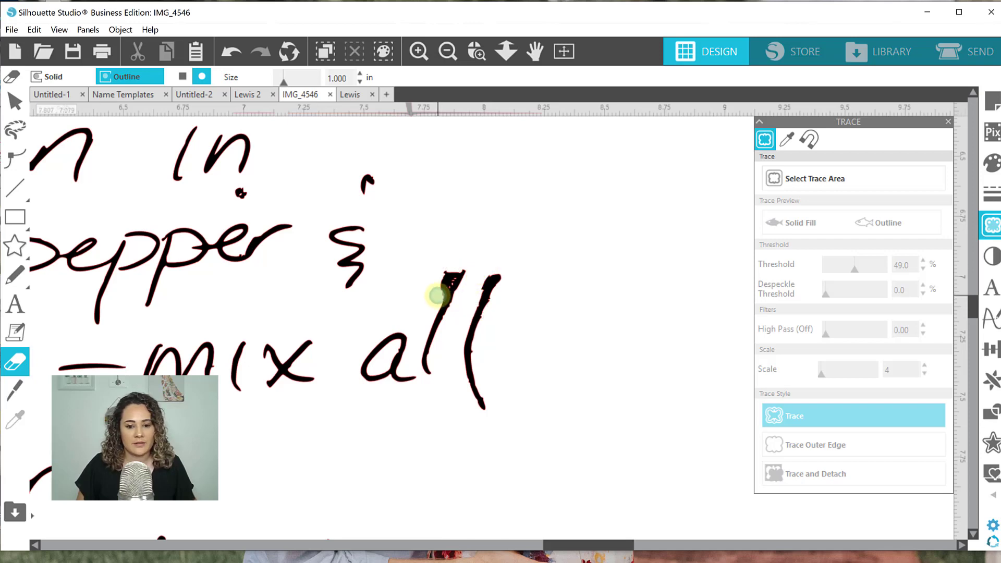
drag(438, 295, 455, 252)
drag(267, 192, 234, 192)
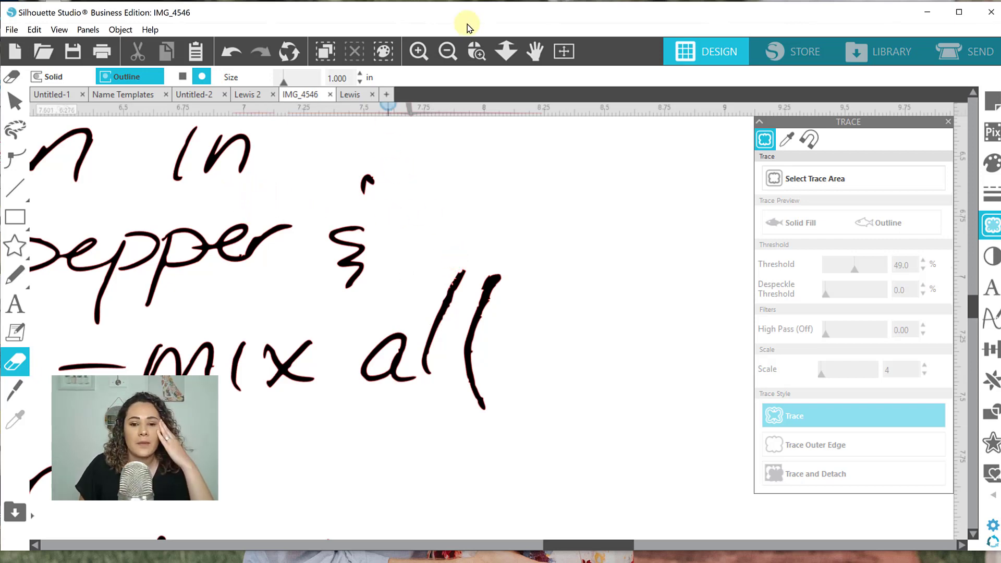
Delete the vertical edge-line fragments and leftover speck beyond the line ends near "green pepper", keeping the handwriting out of the selection.
click(562, 53)
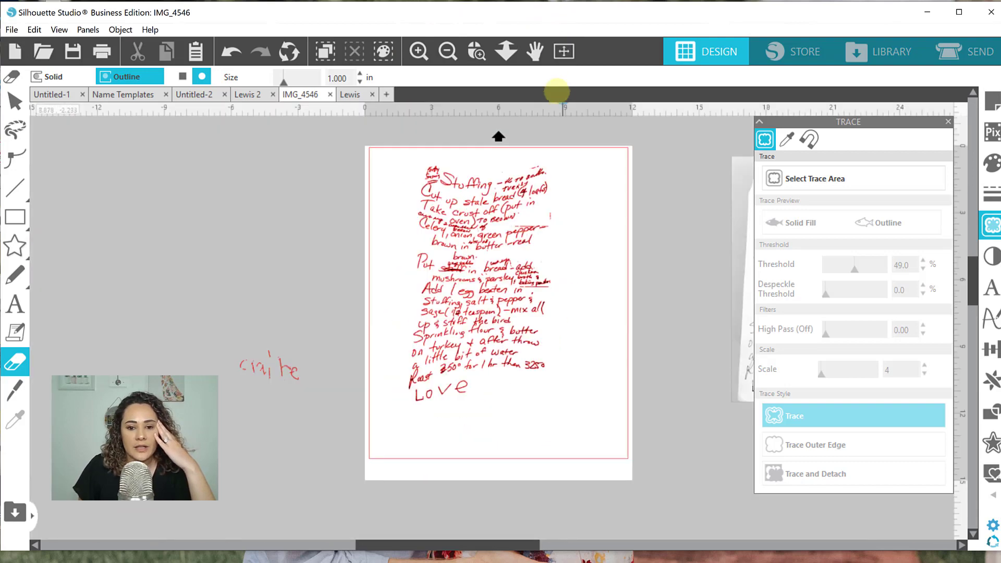
click(474, 50)
mouse_move(485, 148)
mouse_down()
mouse_move(557, 197)
mouse_move(596, 257)
mouse_move(583, 260)
mouse_up()
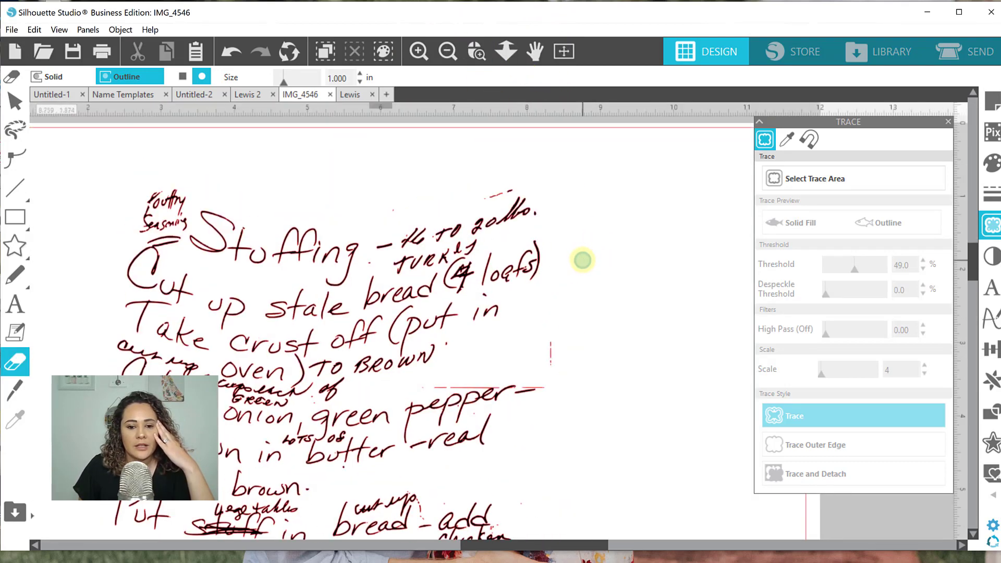
click(11, 106)
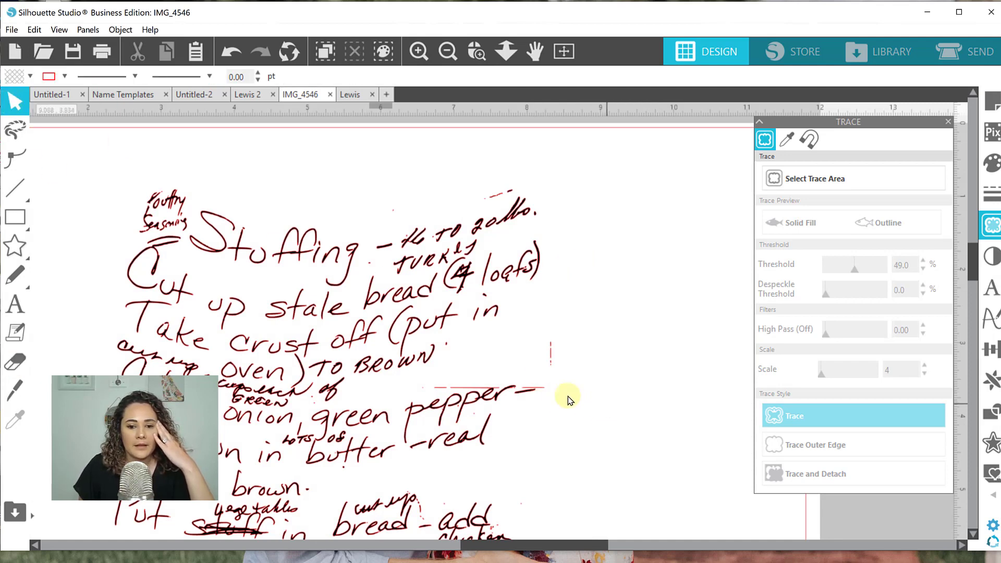
mouse_move(565, 398)
mouse_down()
mouse_move(485, 368)
mouse_move(480, 344)
mouse_up()
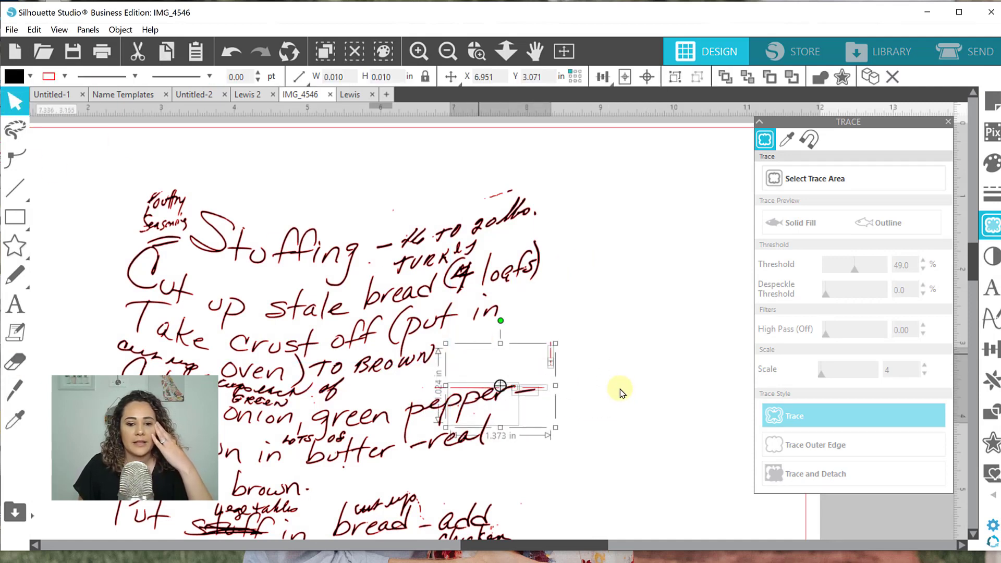
click(463, 405)
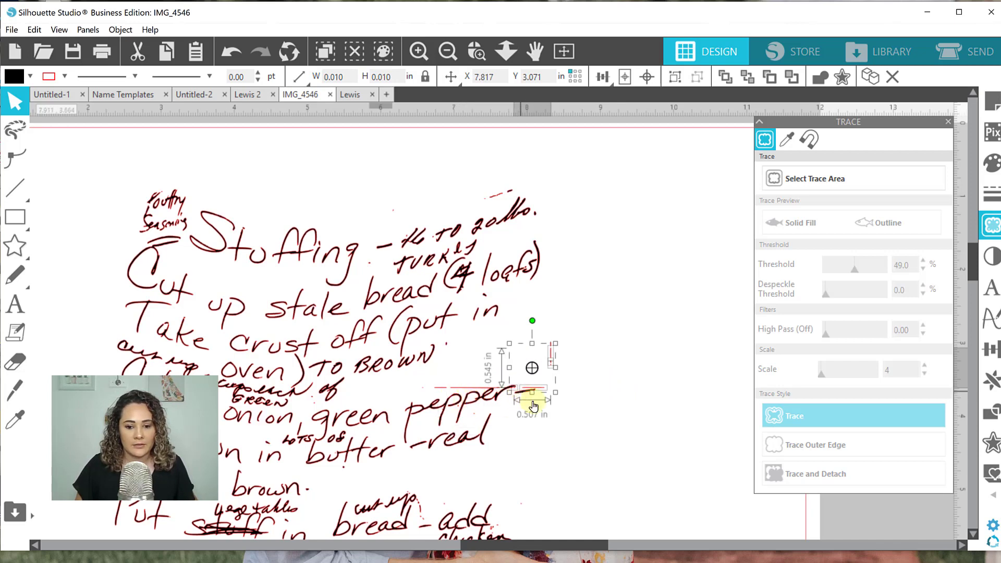
click(653, 418)
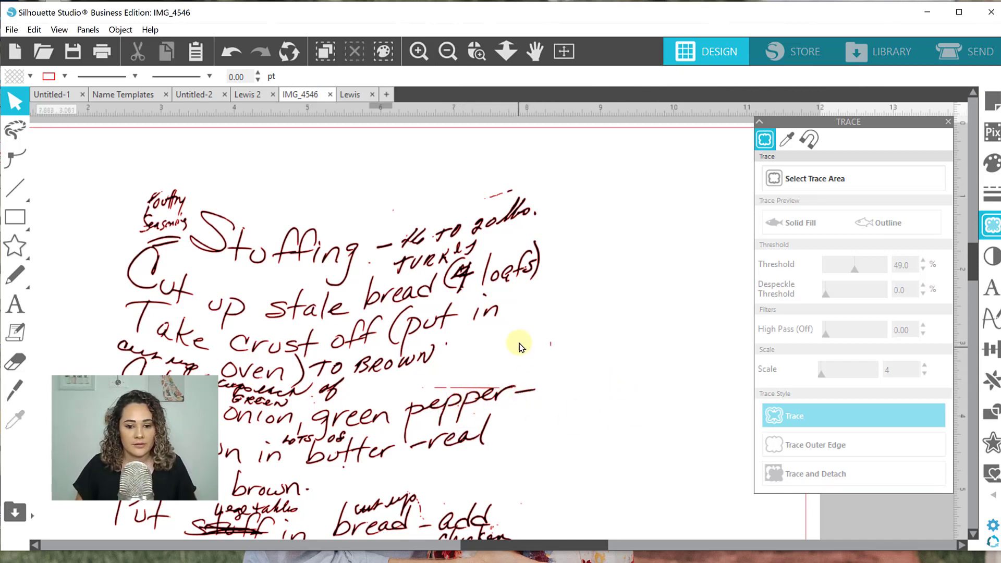
click(551, 344)
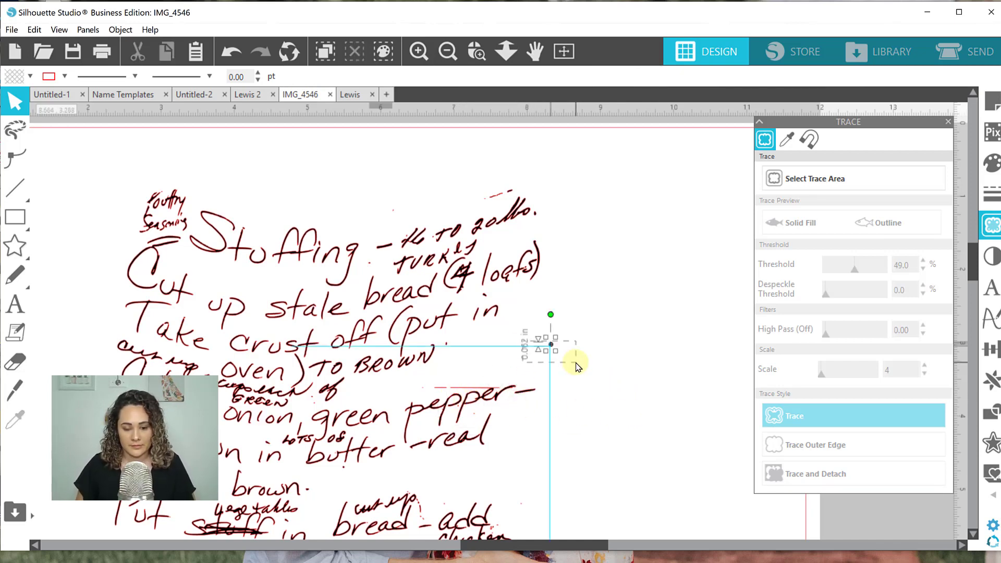
Delete the loose edge-line fragments above the start of "pepper" in "green pepper", excluding the surrounding letters from the selection.
click(390, 384)
click(454, 414)
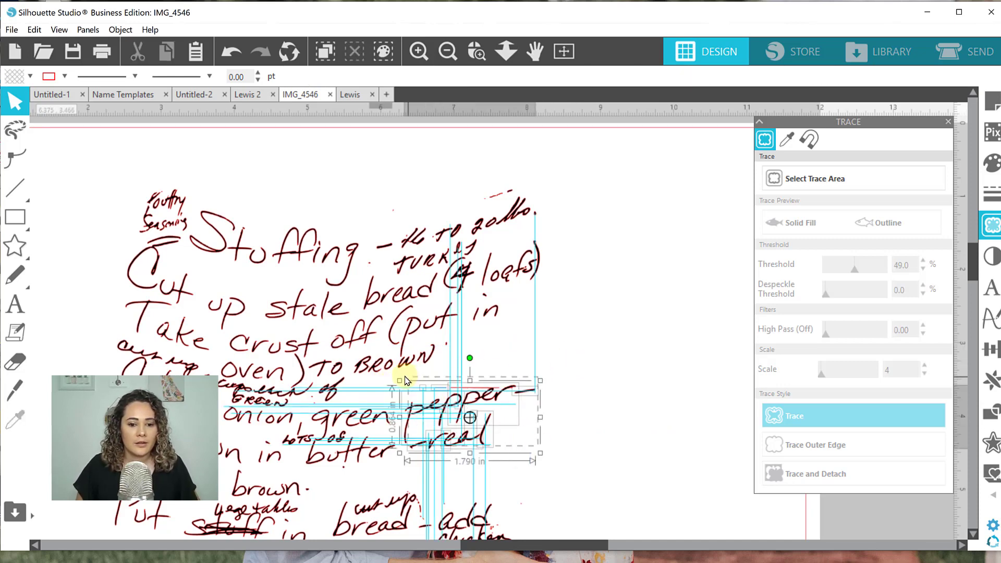
mouse_move(417, 419)
mouse_down()
mouse_move(459, 407)
mouse_move(485, 425)
mouse_up()
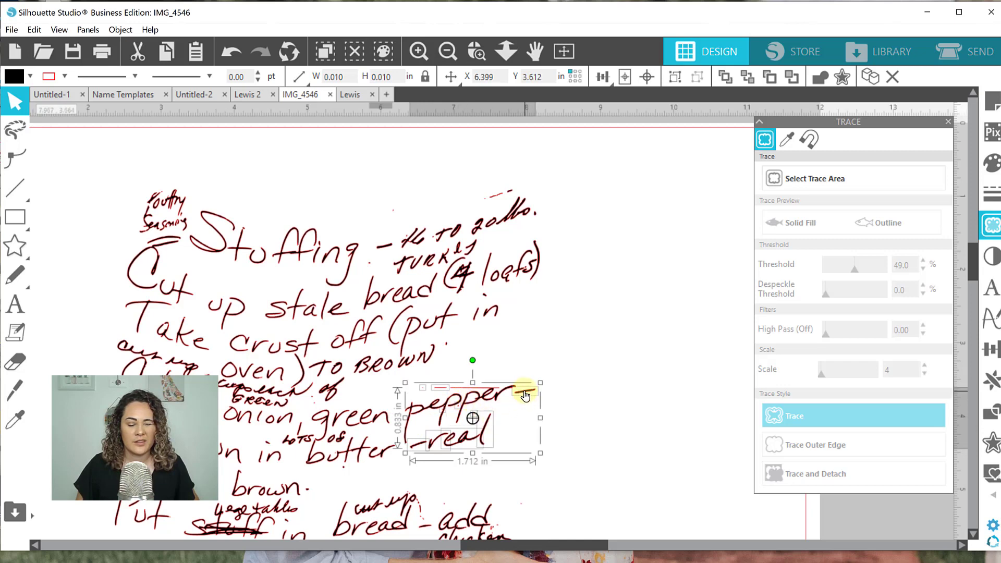
mouse_move(525, 397)
mouse_down()
mouse_move(463, 441)
mouse_move(449, 442)
mouse_move(430, 416)
mouse_up()
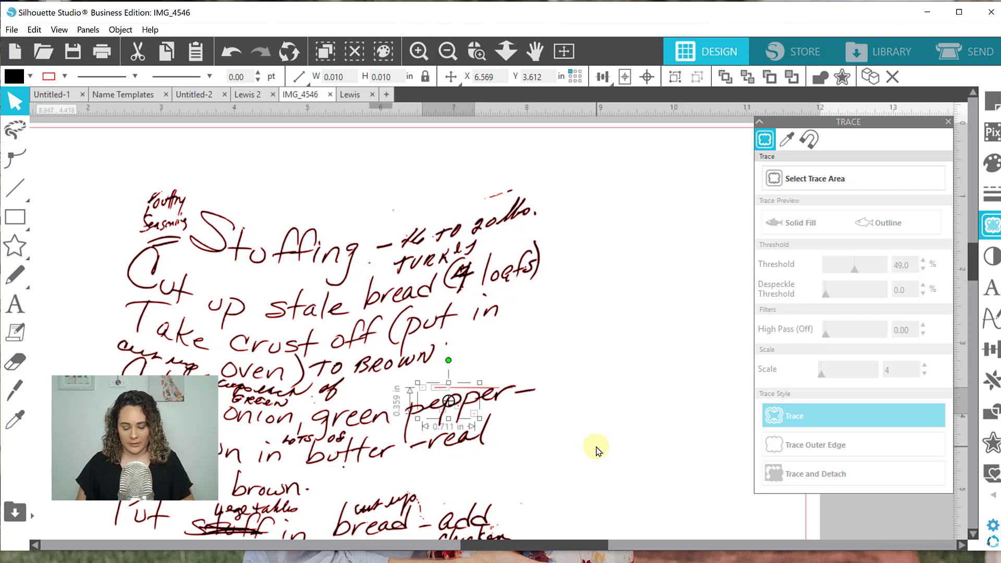
click(598, 452)
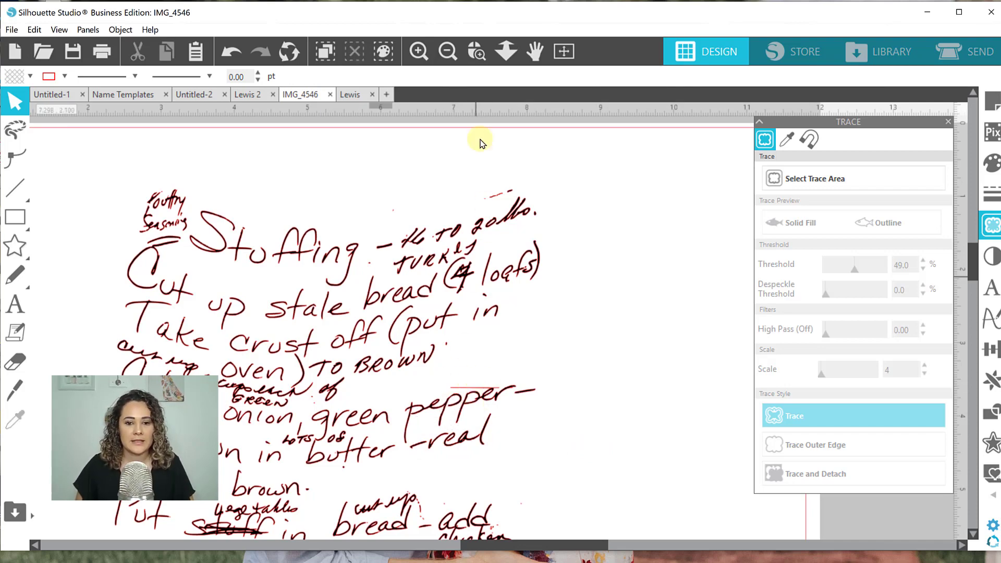
Remove the thin edge line joined to the "per" of "green pepper" by deleting its points in point editing.
click(479, 54)
drag(530, 425, 404, 365)
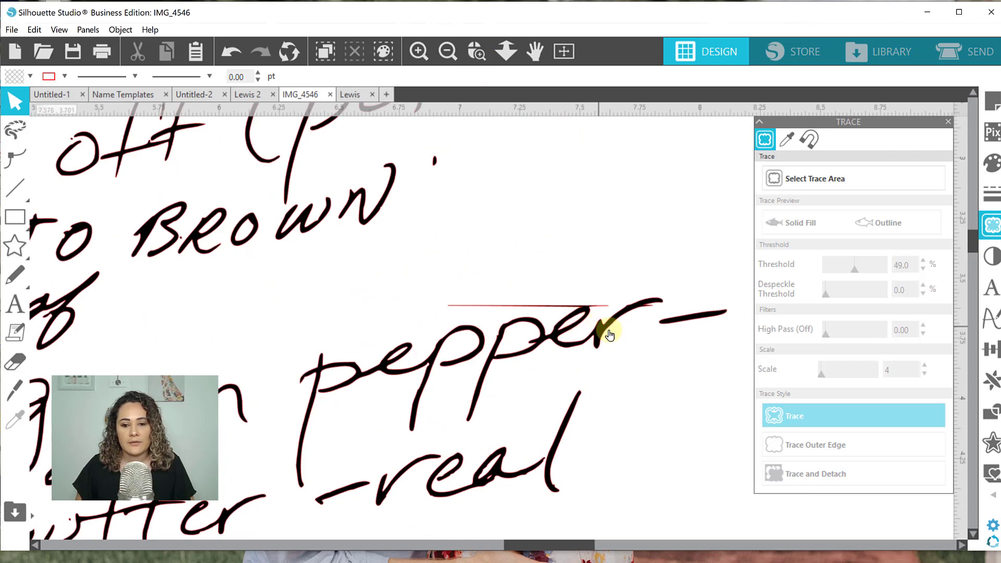
double_click(600, 336)
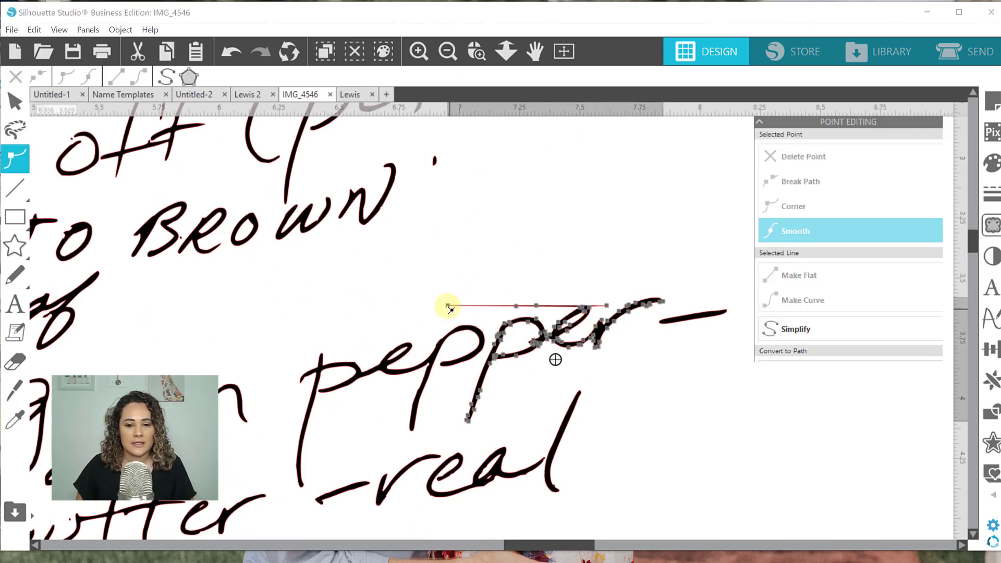
click(449, 308)
click(834, 157)
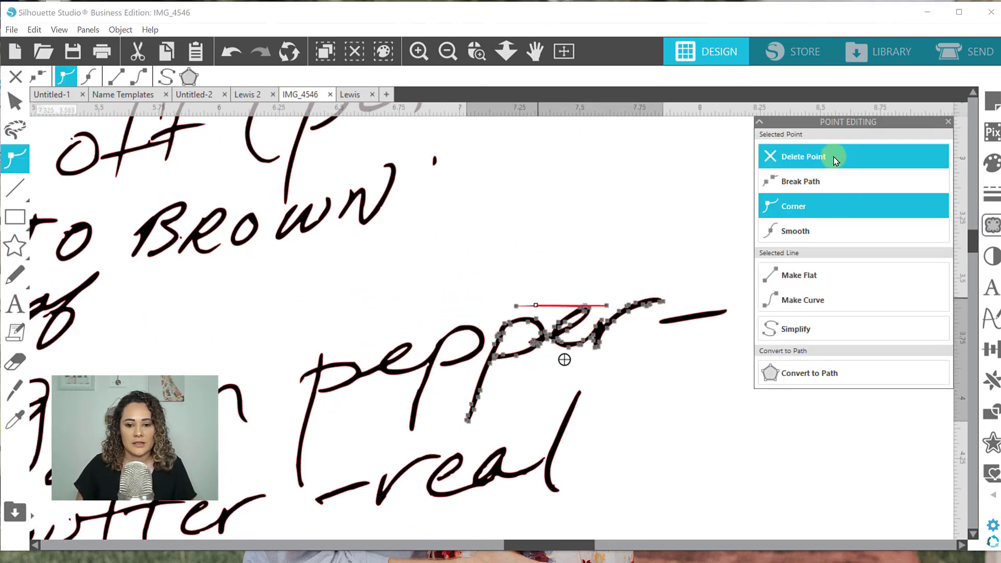
click(834, 157)
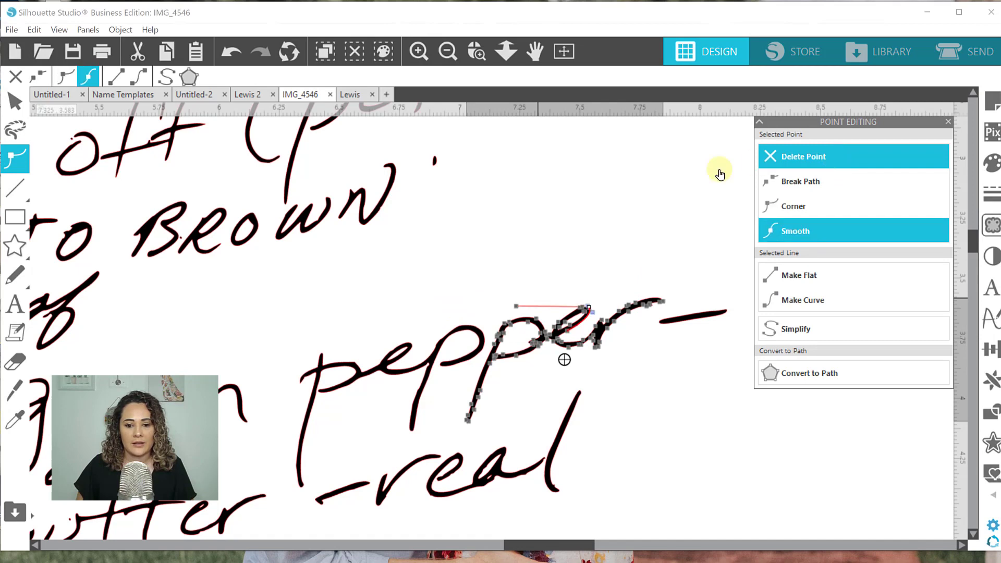
click(517, 306)
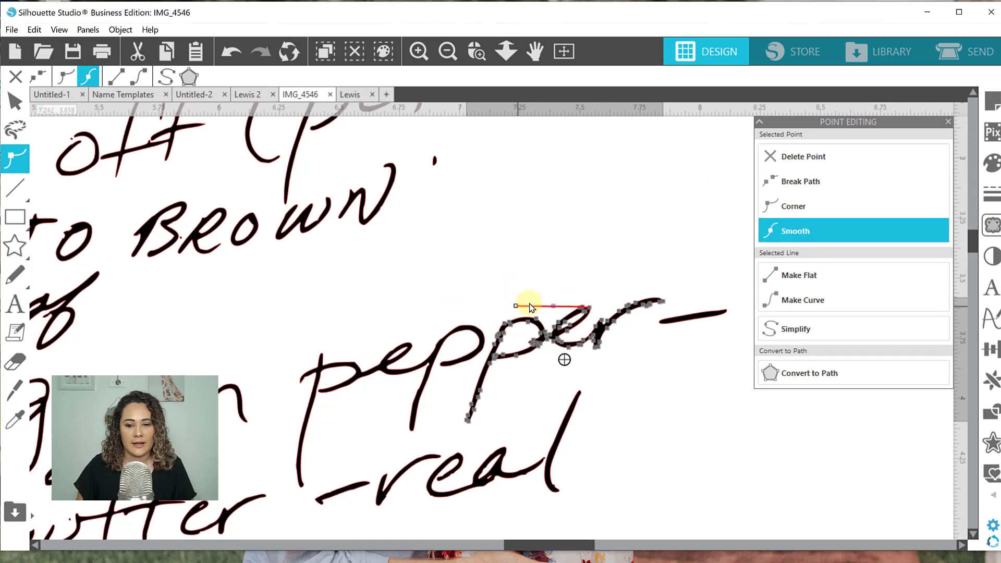
click(833, 157)
click(621, 263)
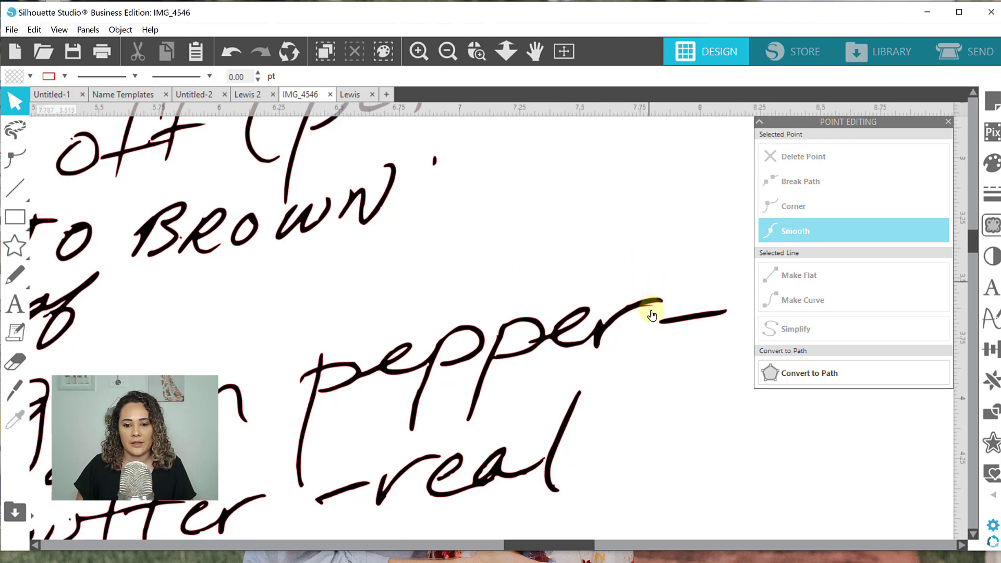
Delete the point forming the small spur beneath the end of the "r" in "green pepper".
double_click(650, 308)
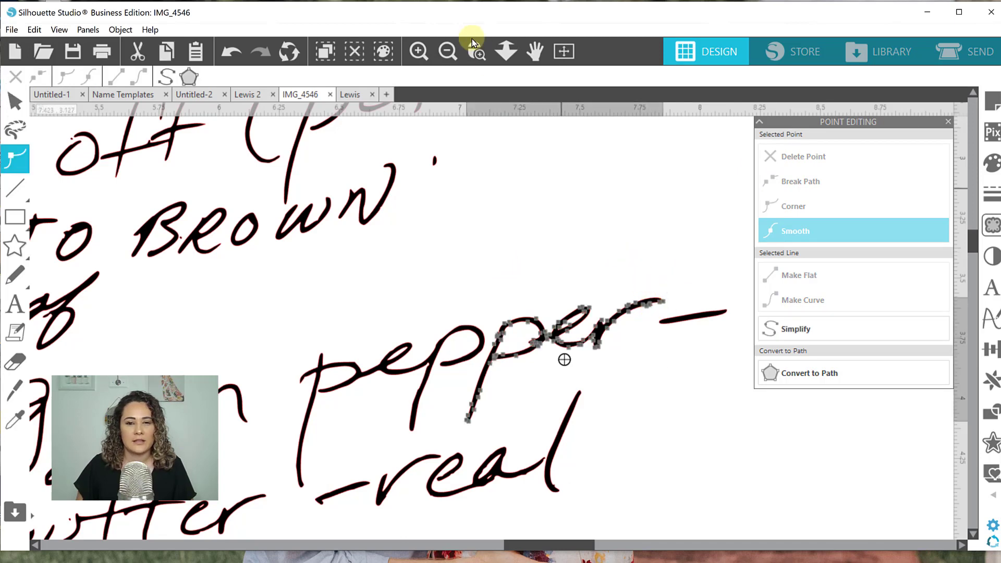
click(477, 51)
drag(578, 257, 673, 343)
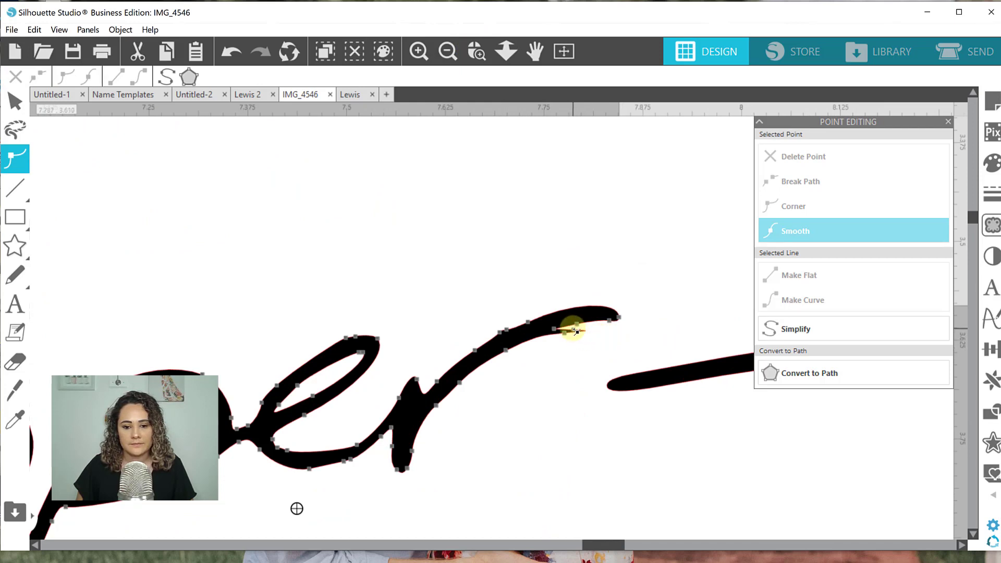
click(574, 330)
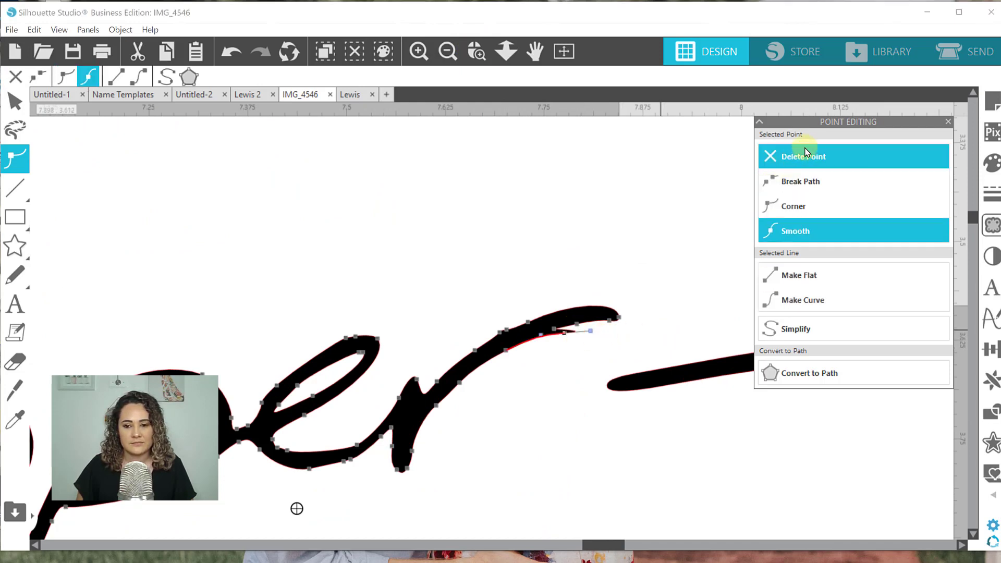
click(805, 153)
click(588, 213)
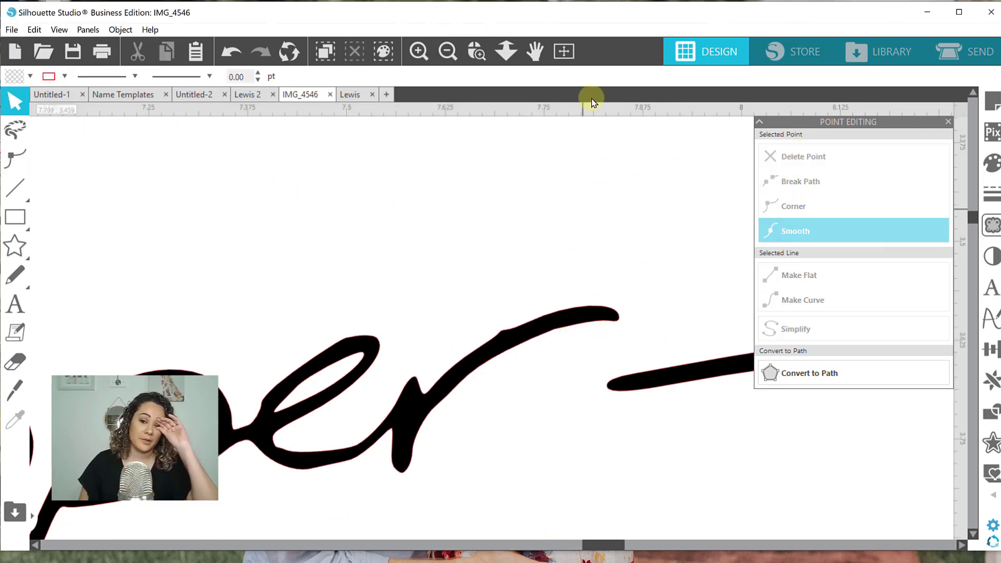
click(564, 53)
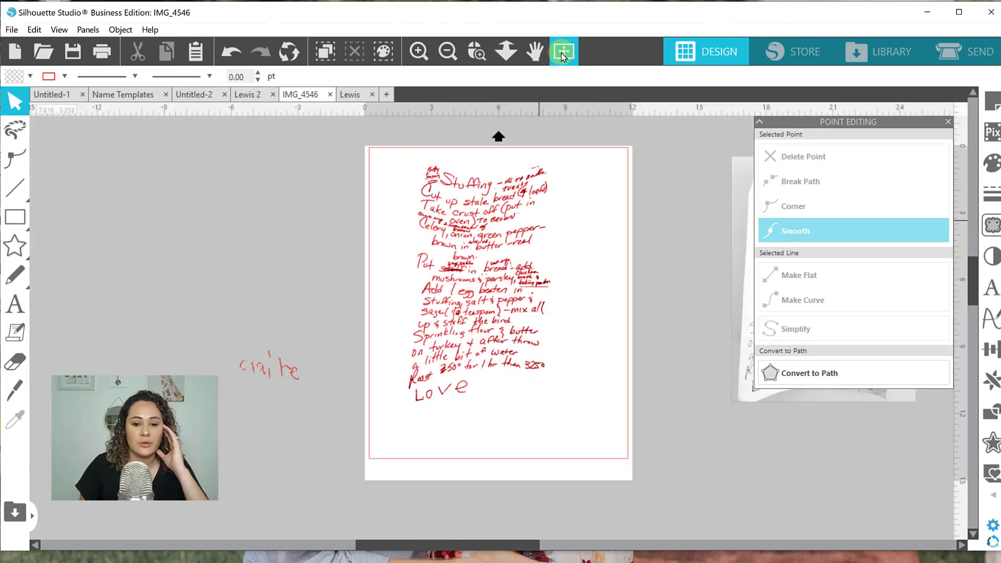
click(476, 51)
drag(470, 188, 551, 327)
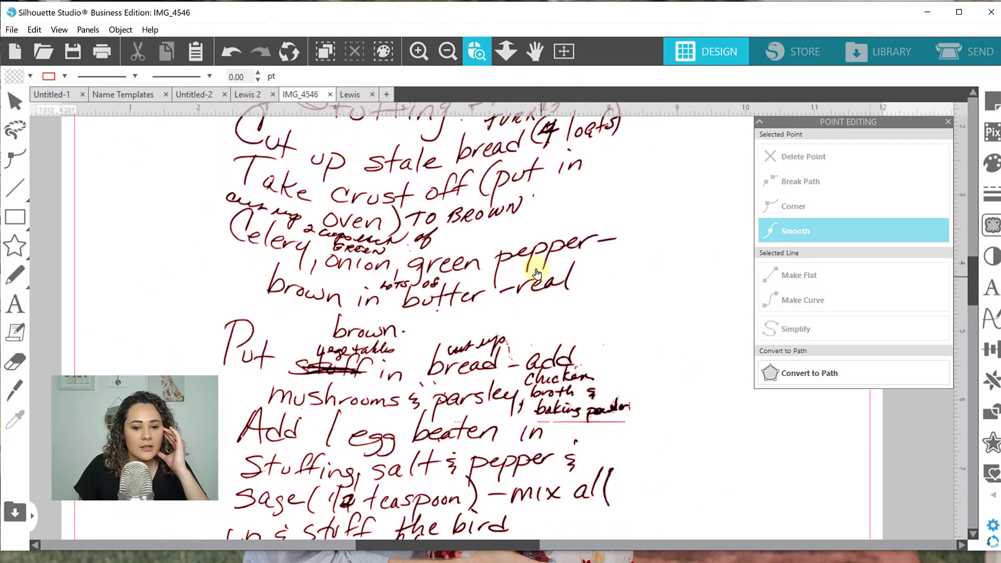
scroll(476, 312, down, 3)
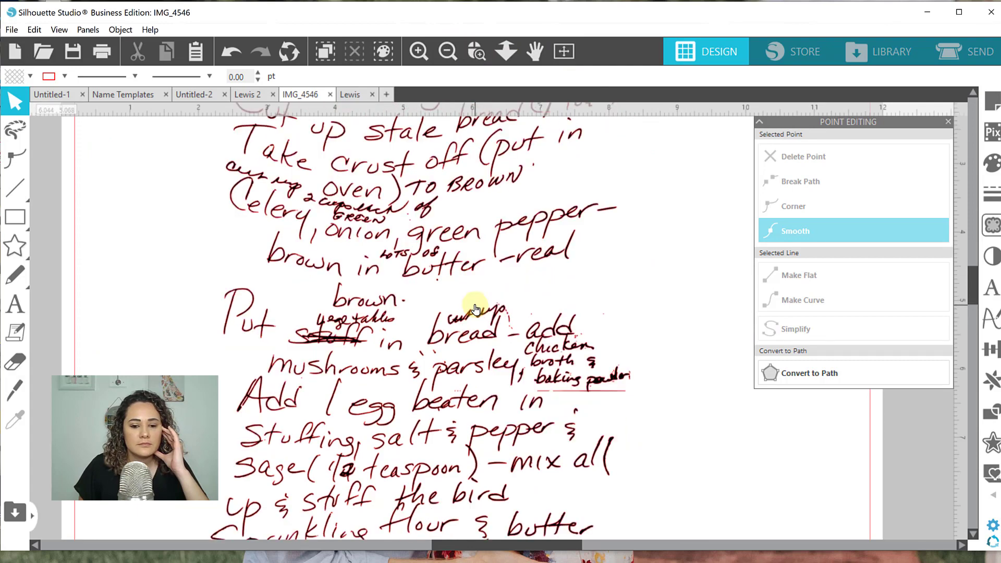
mouse_move(419, 258)
mouse_down()
mouse_move(448, 313)
mouse_move(571, 357)
mouse_move(608, 399)
mouse_move(623, 359)
mouse_move(604, 367)
mouse_up()
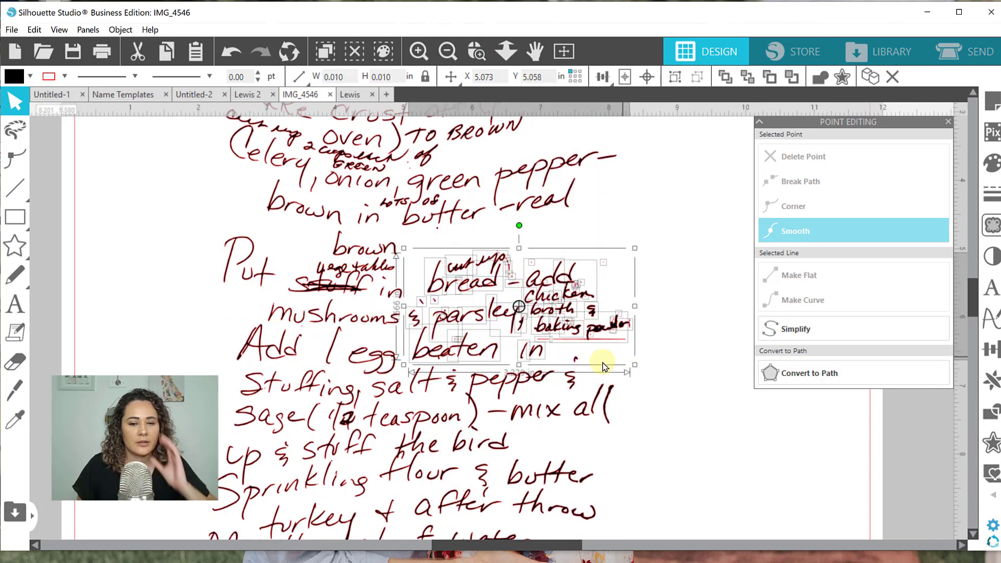
shift+click(428, 353)
shift+click(476, 350)
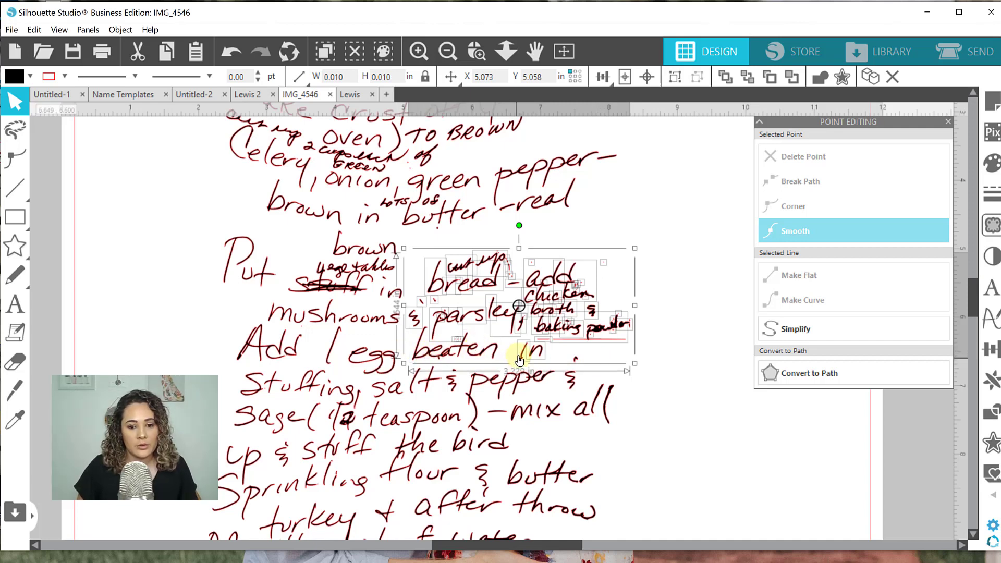
shift+click(525, 355)
shift+click(552, 348)
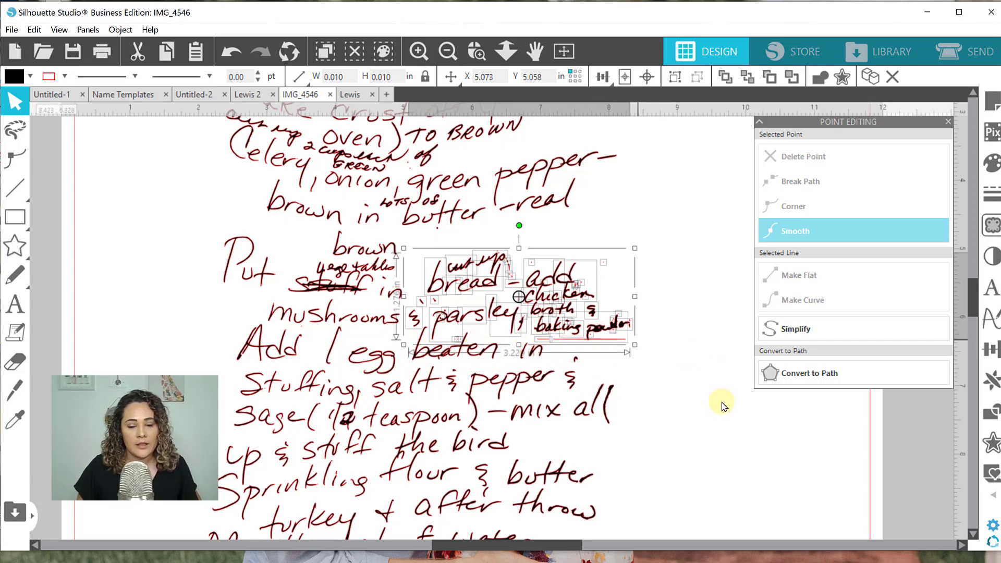
click(706, 403)
Delete the row of tiny specks just above "beaten".
click(477, 51)
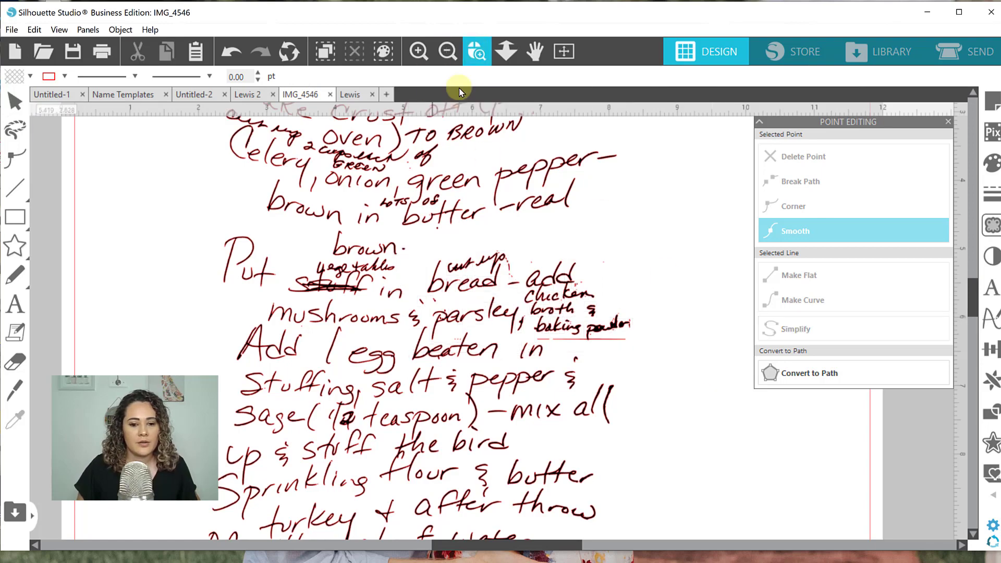
drag(487, 369, 487, 369)
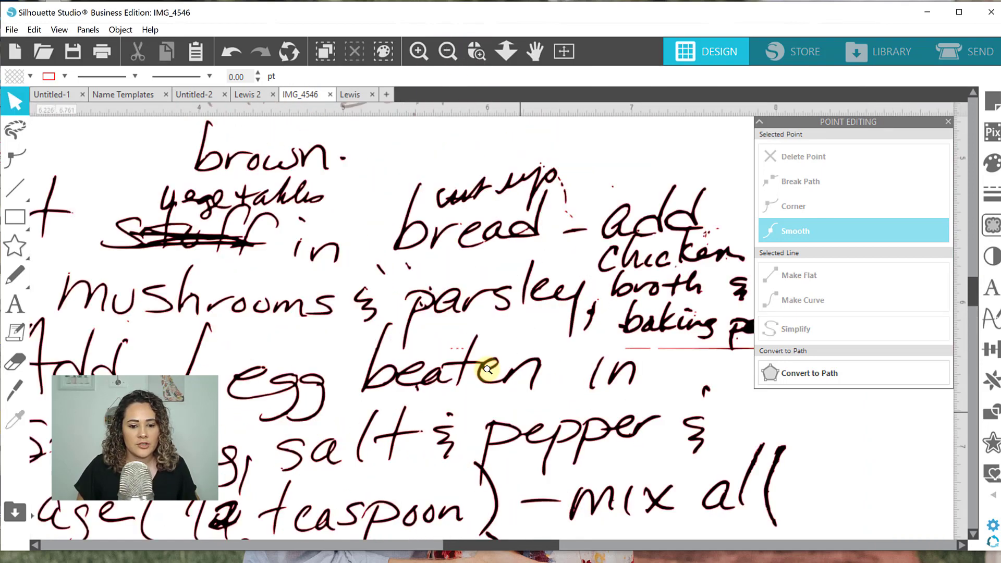
click(509, 335)
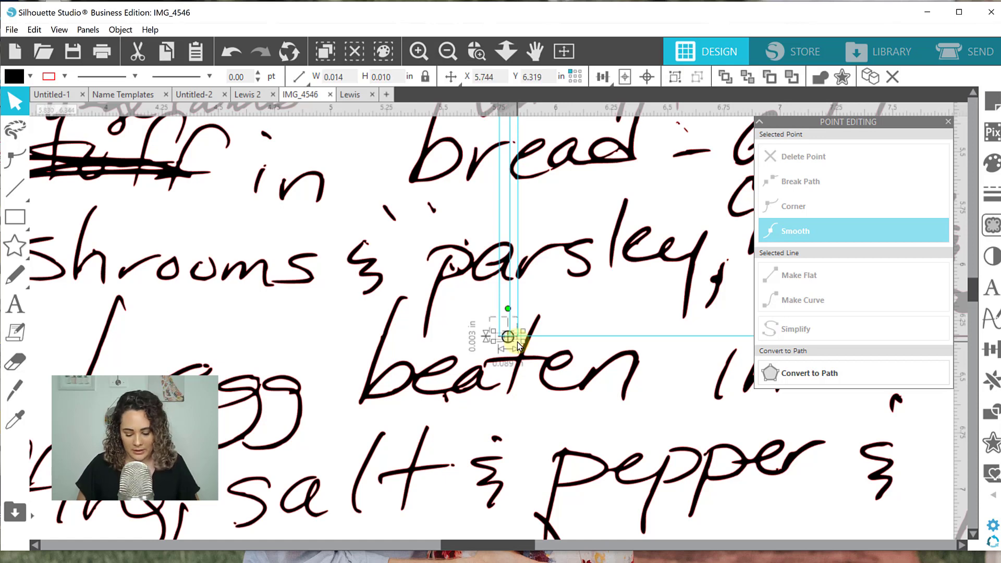
Delete the two stray marks above the ampersand before "parsley" and the small speck at the "p" of "parsley".
click(467, 218)
click(386, 214)
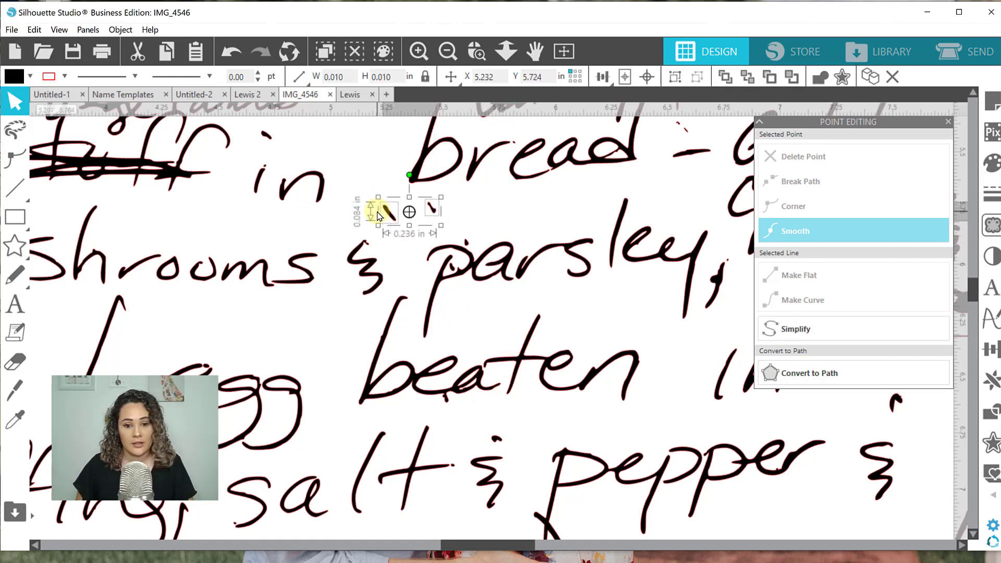
key(Delete)
key(Delete)
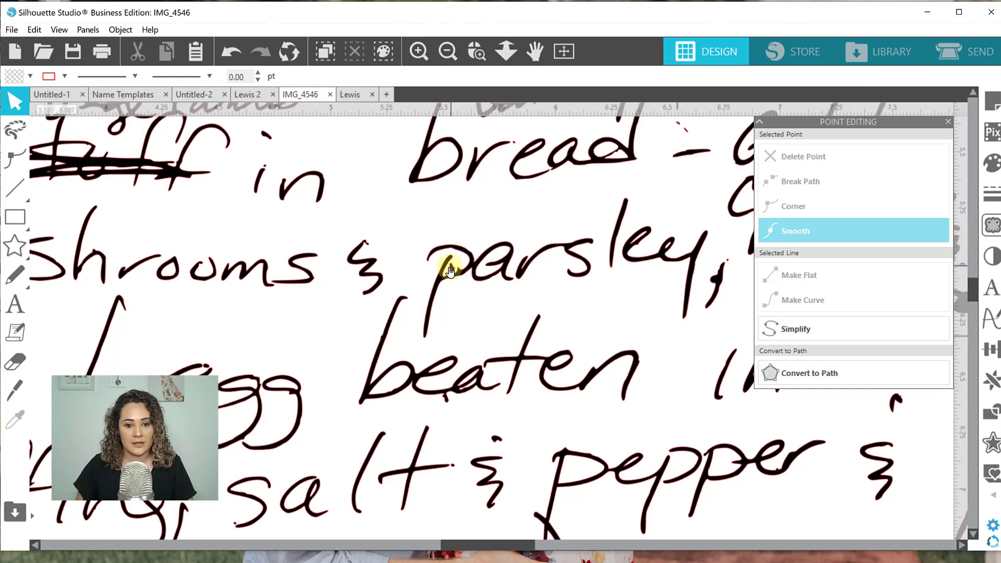
drag(452, 272, 477, 309)
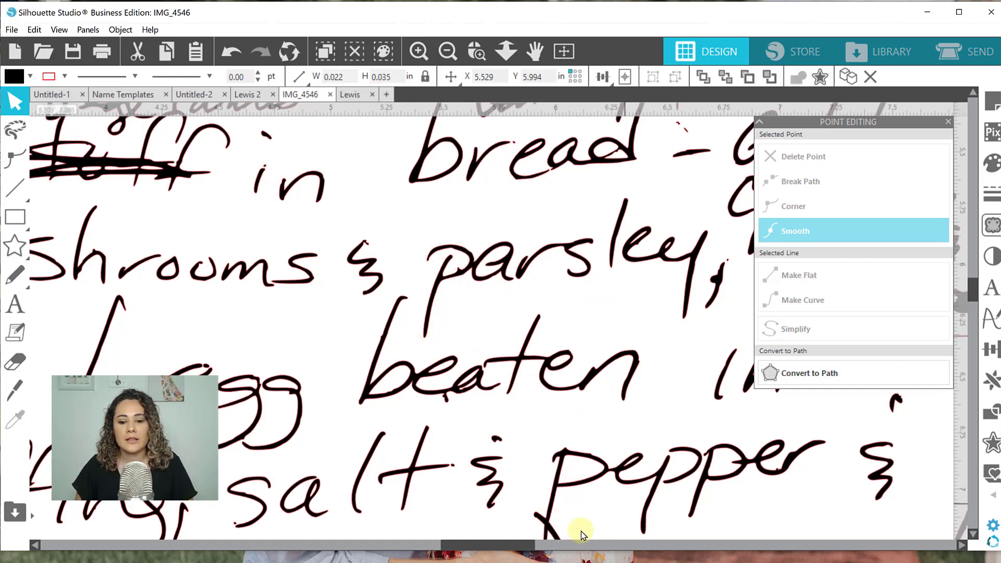
key(Delete)
Delete the short, separate piece of the thin line beneath "baking".
drag(554, 547, 596, 545)
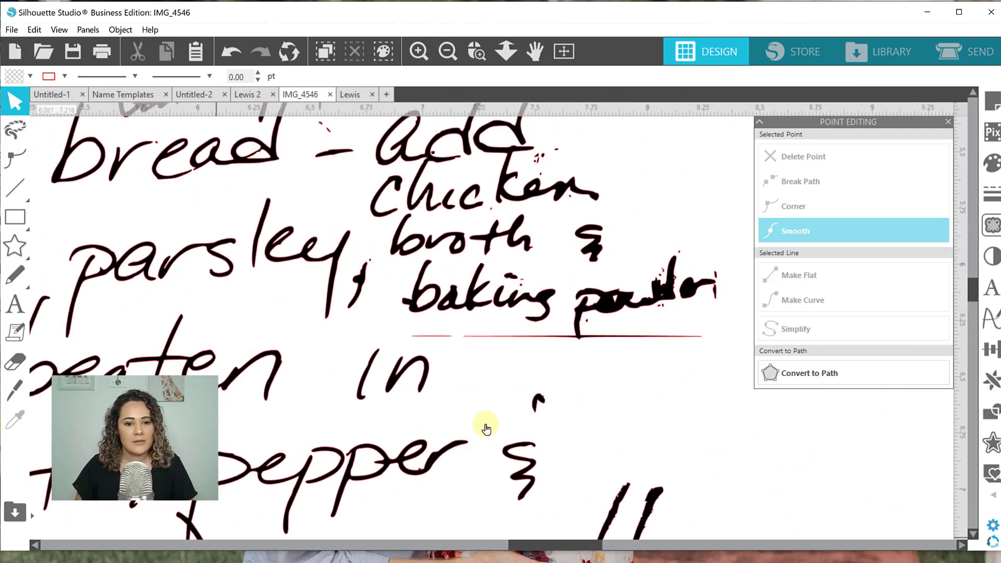
click(436, 336)
key(Delete)
Remove the thin line joined to the foot of the "p" in "powder" by deleting its points in point editing.
double_click(524, 337)
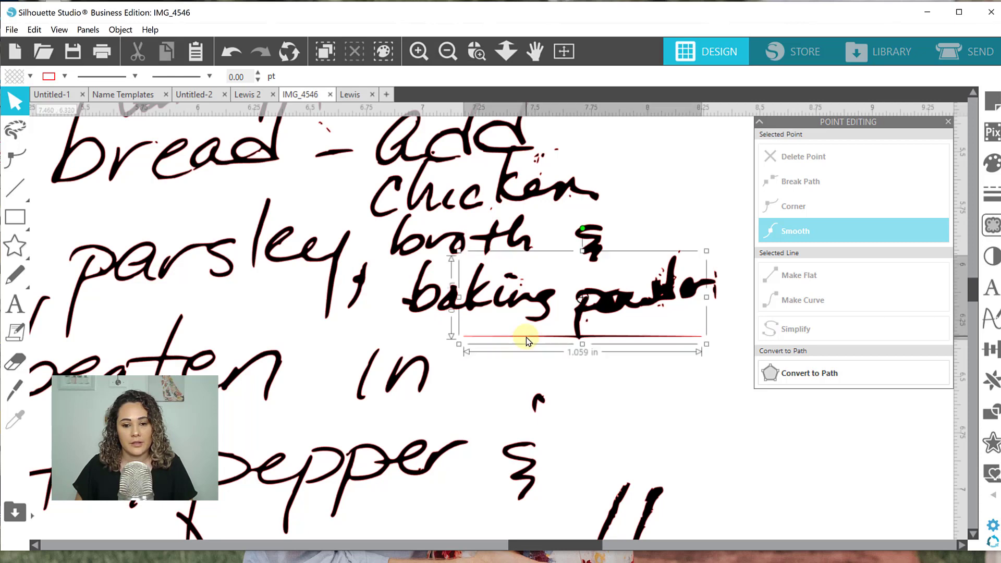
click(788, 158)
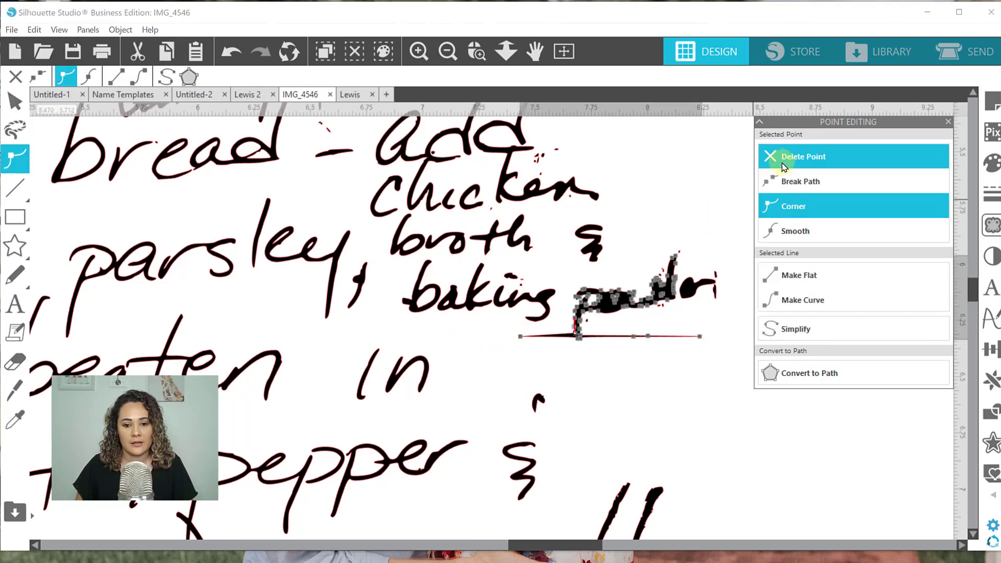
click(519, 337)
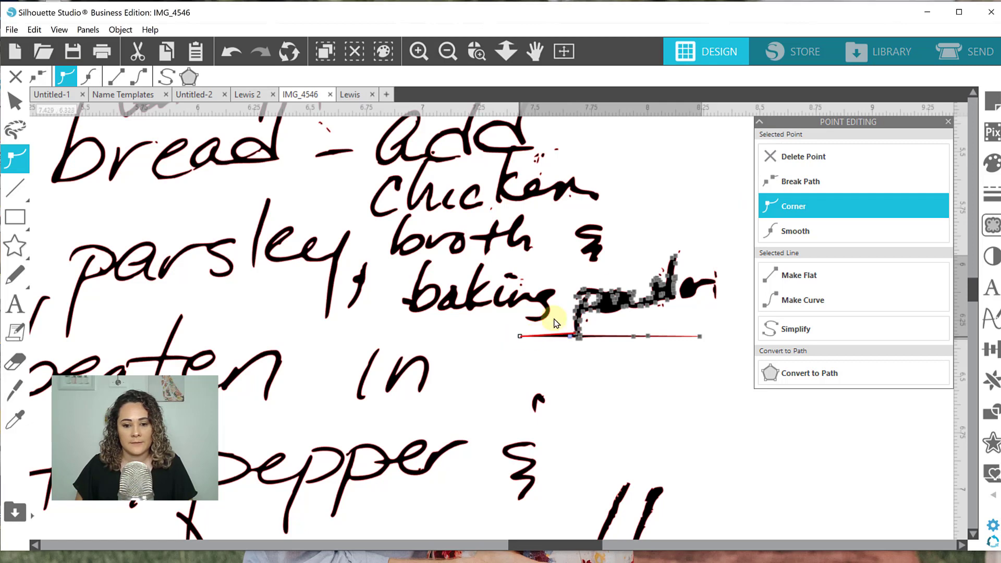
click(791, 156)
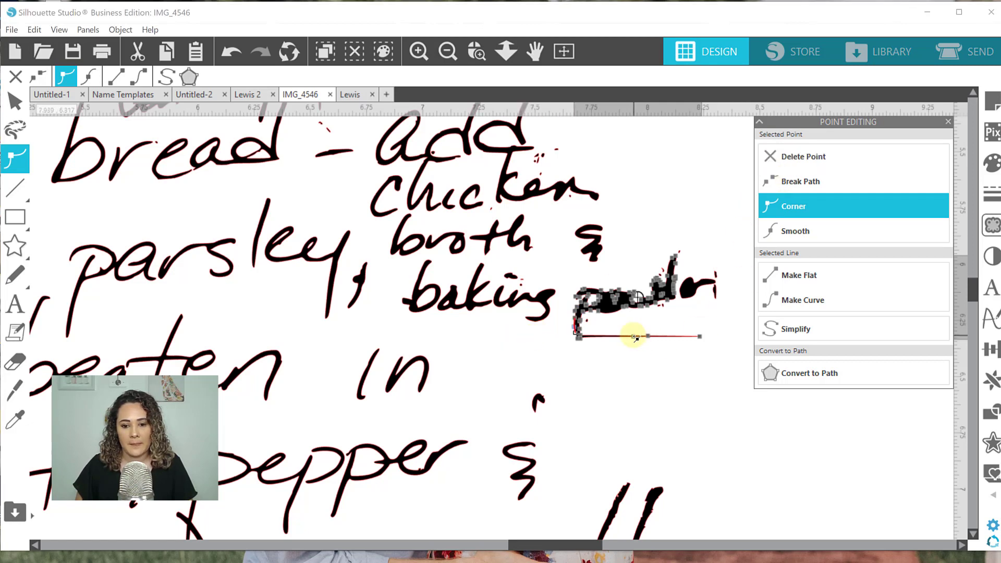
click(814, 157)
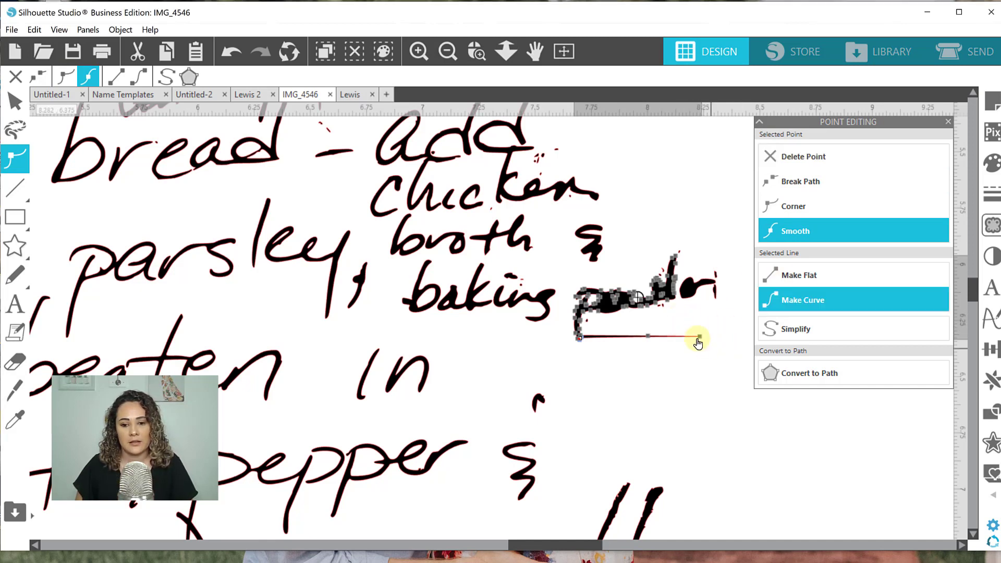
click(807, 163)
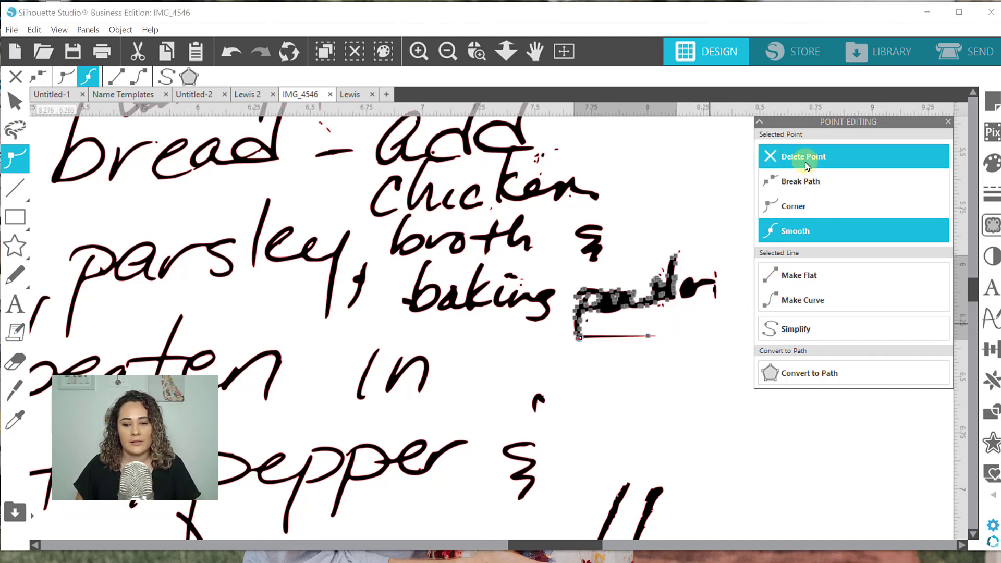
click(649, 338)
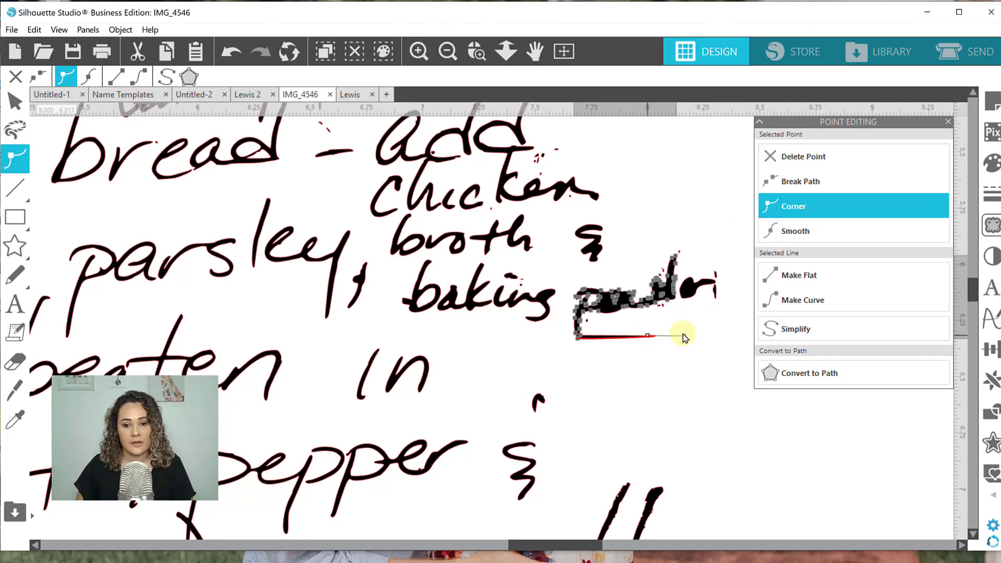
key(Delete)
Delete the two stray marks just after the final "r" of "powder".
click(718, 291)
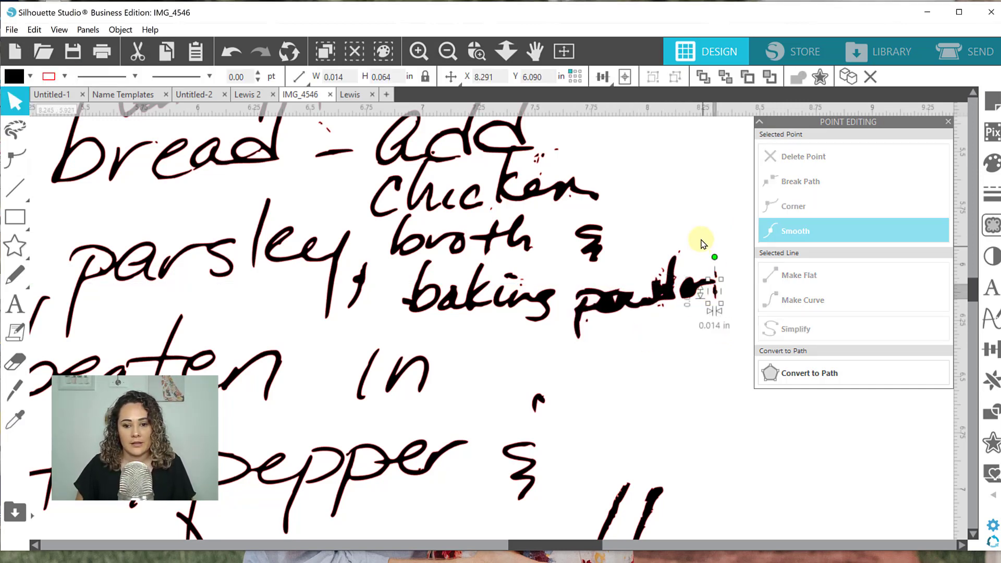
key(Delete)
drag(721, 274, 720, 273)
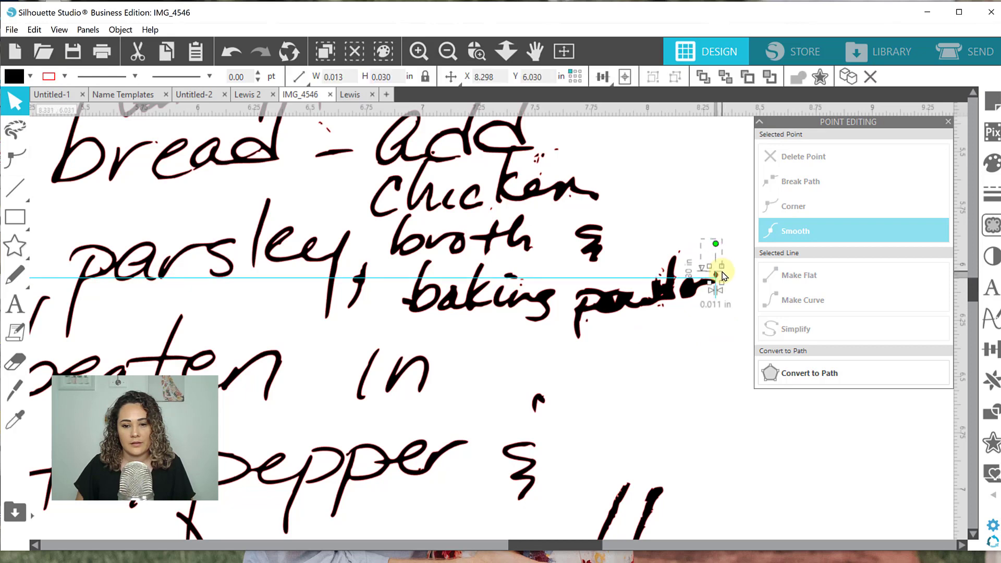
Delete the small specks between the end of "add" and the "en" of "chicken".
click(536, 155)
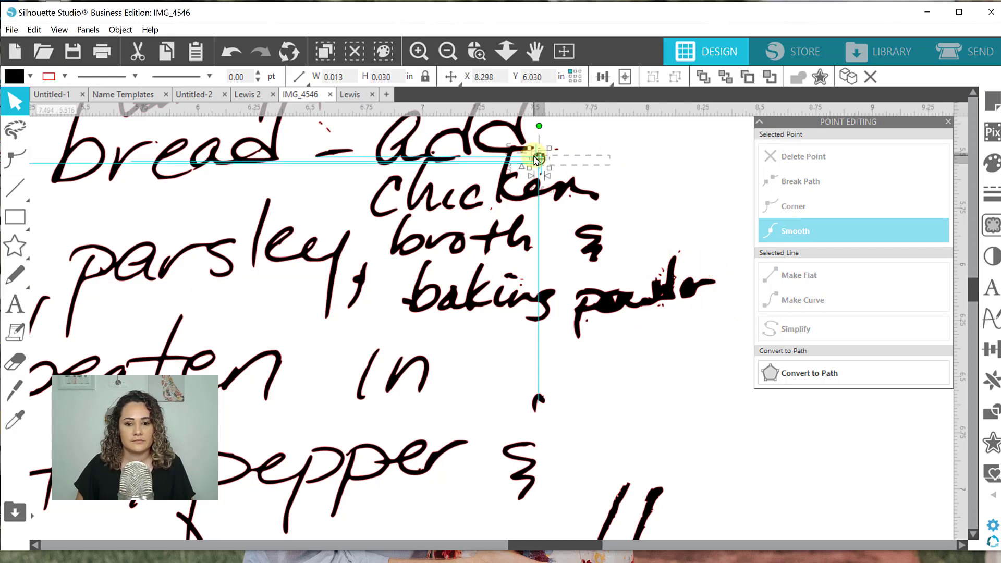
key(Delete)
drag(557, 153, 555, 152)
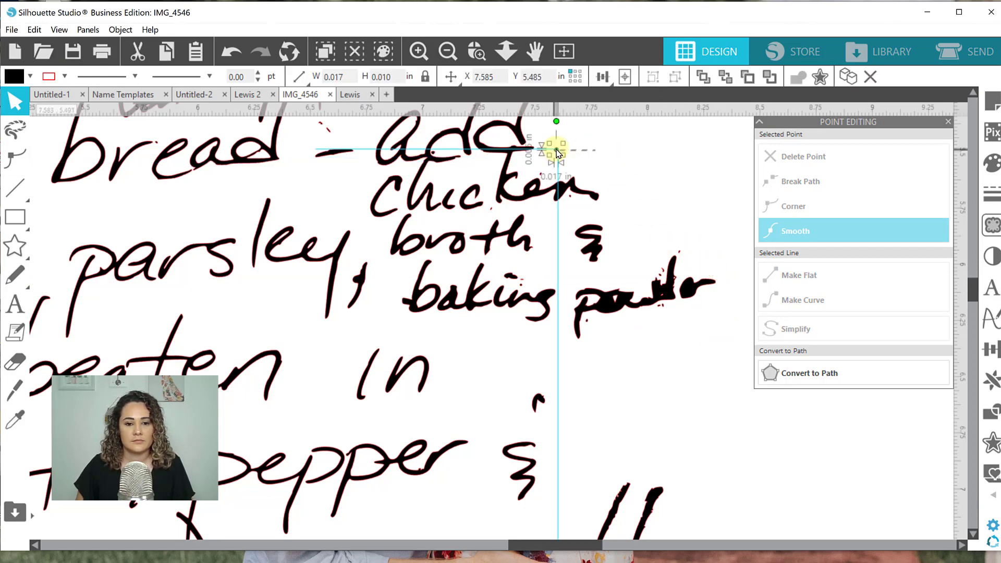
key(Delete)
Delete the specks around the "d" and beside the "p" of "powder", keeping the letters themselves.
drag(633, 238, 700, 314)
click(694, 295)
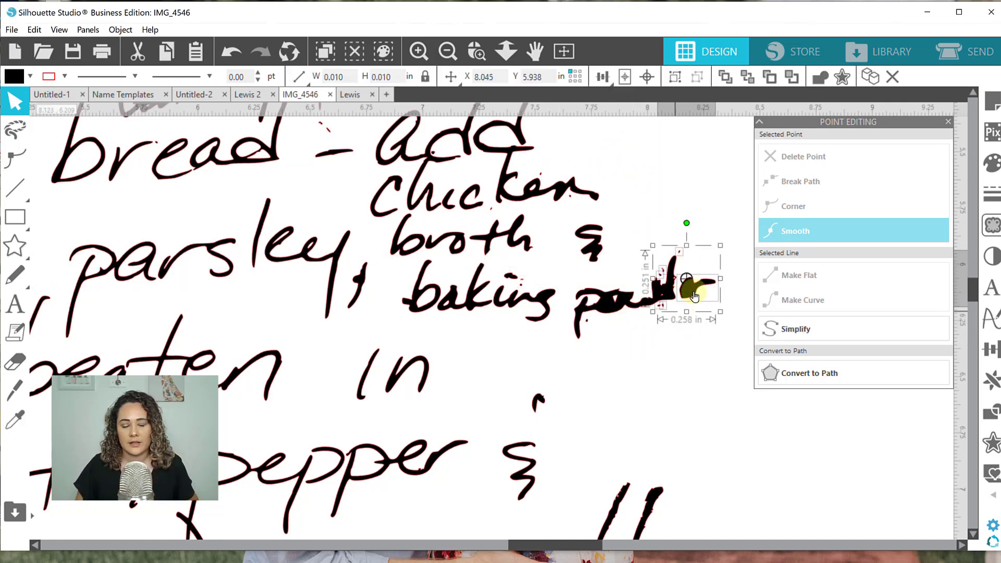
click(694, 295)
click(735, 367)
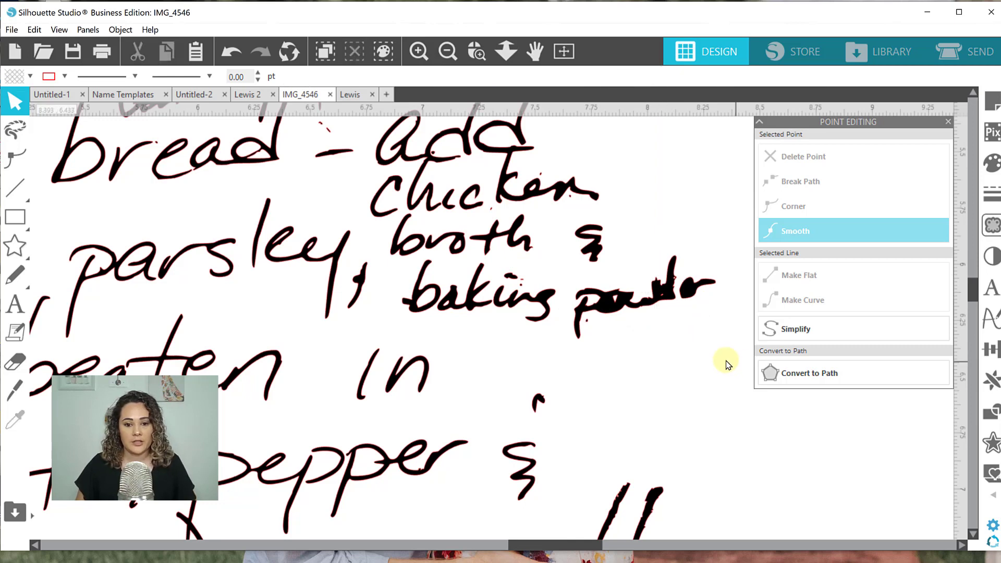
click(590, 324)
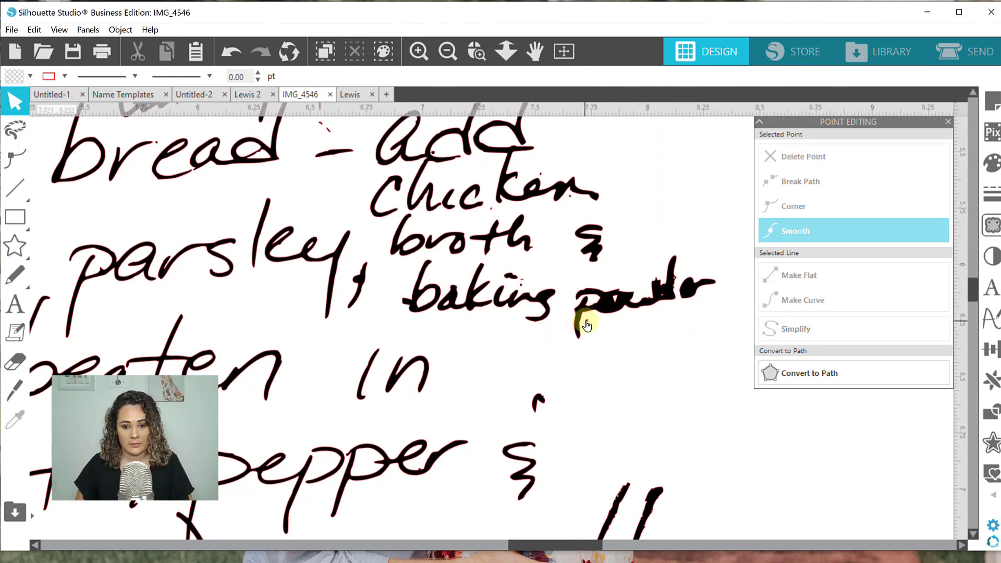
click(586, 323)
Delete the small specks above the "in" of "baking", leaving the letters out of the selection.
drag(545, 345, 489, 281)
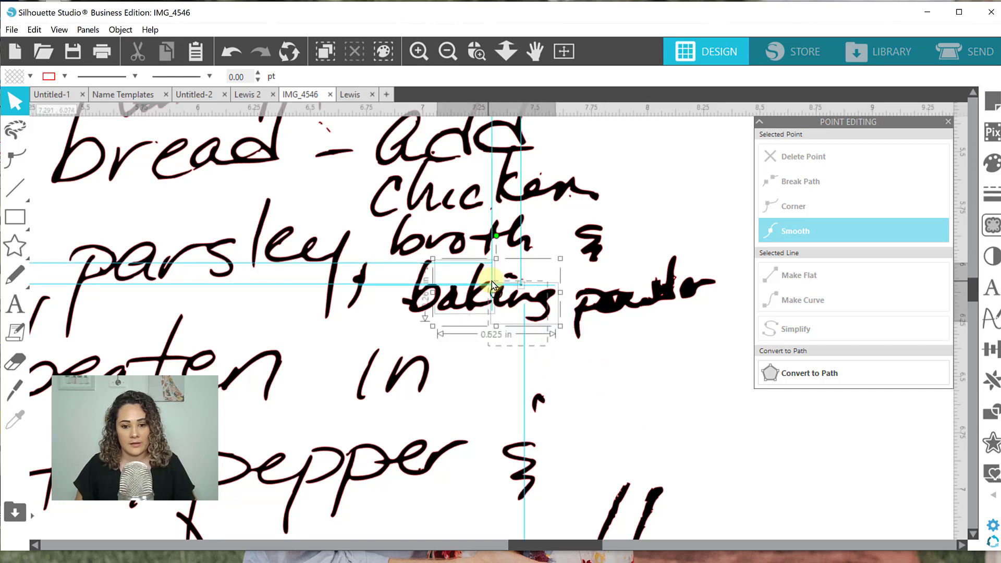
shift+click(507, 311)
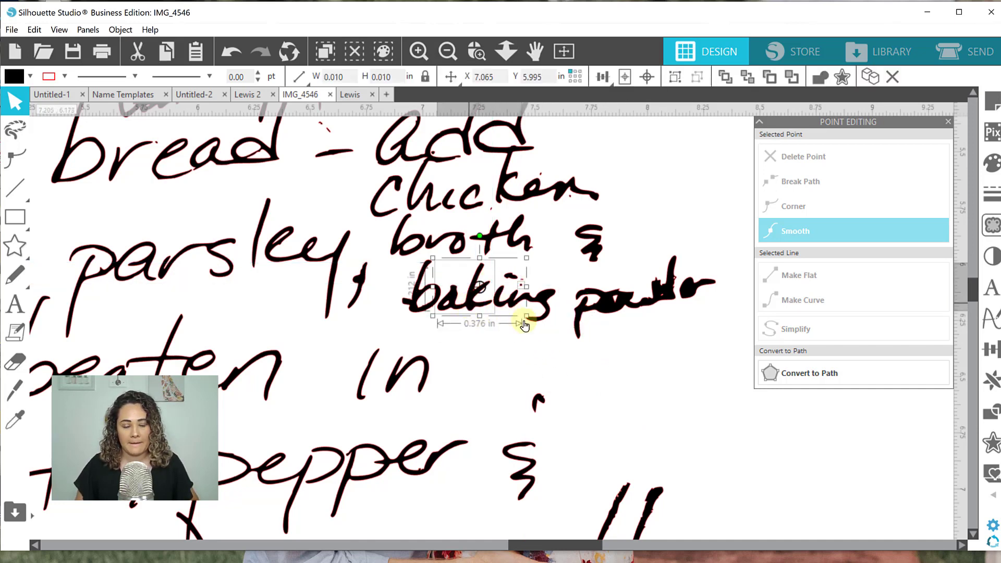
click(485, 358)
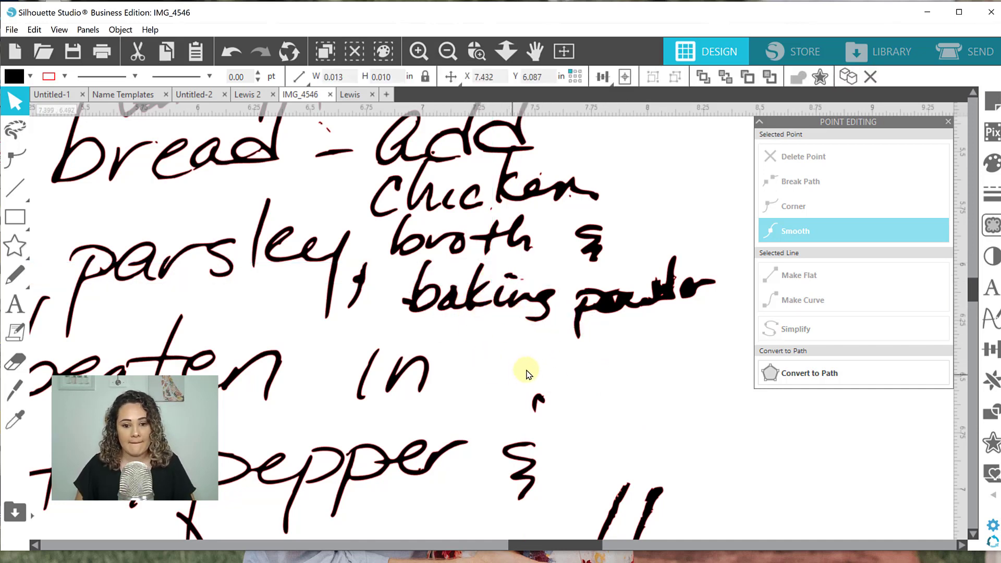
drag(496, 308, 490, 271)
shift+click(474, 301)
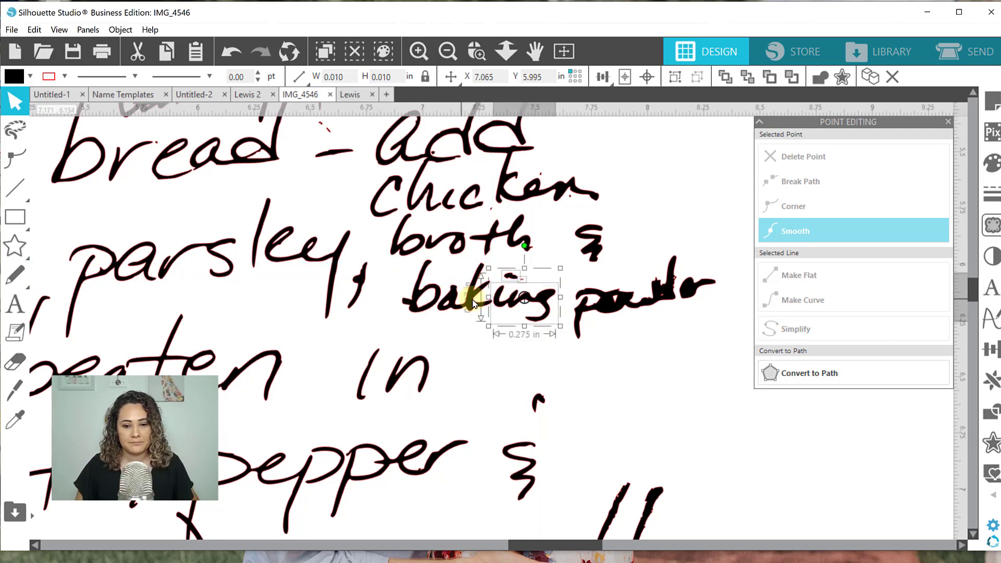
shift+click(499, 296)
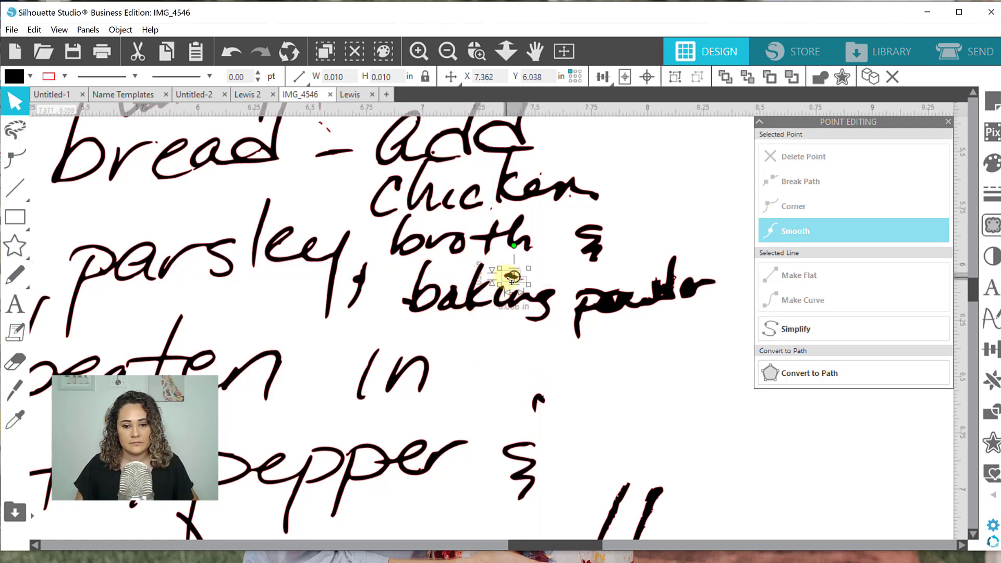
click(550, 272)
click(522, 281)
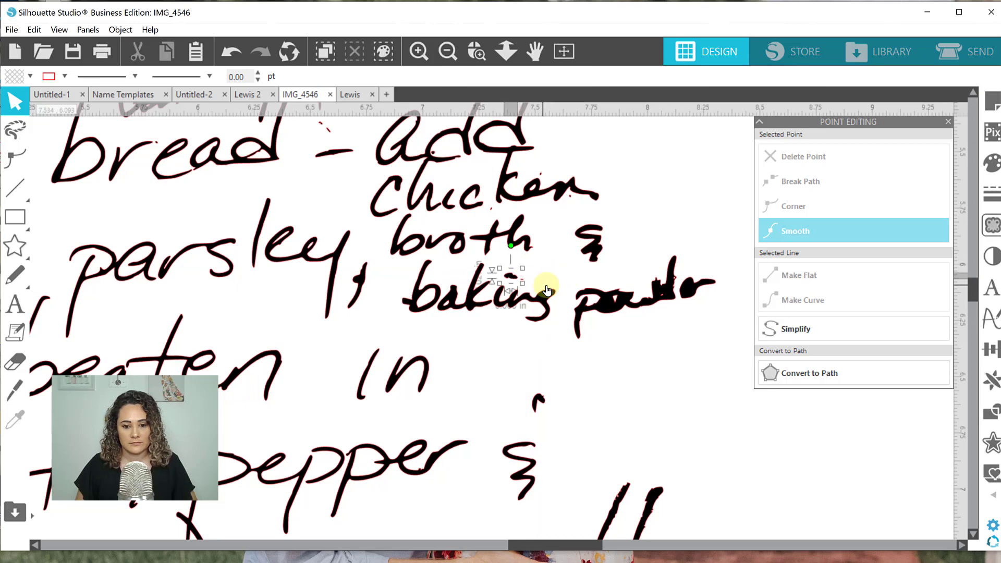
Delete the tiny specks around the "k", "e" and "n" of "chicken".
click(595, 266)
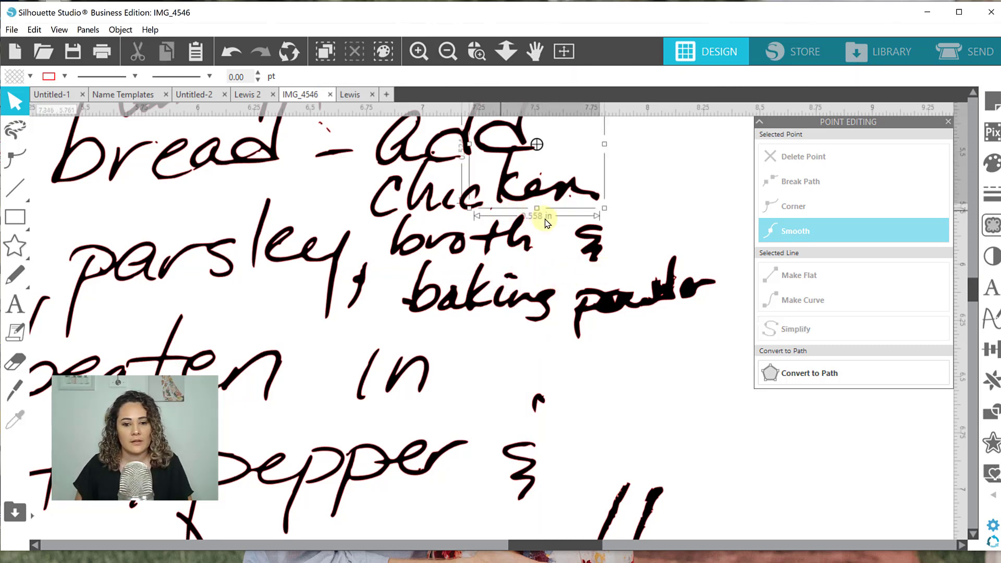
click(544, 218)
key(i)
key(v)
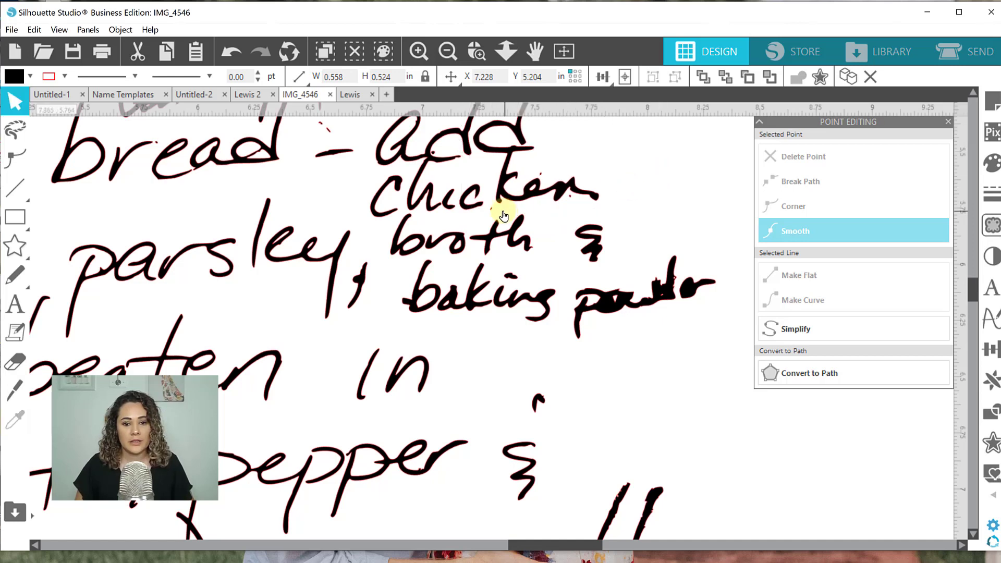
click(493, 214)
click(491, 214)
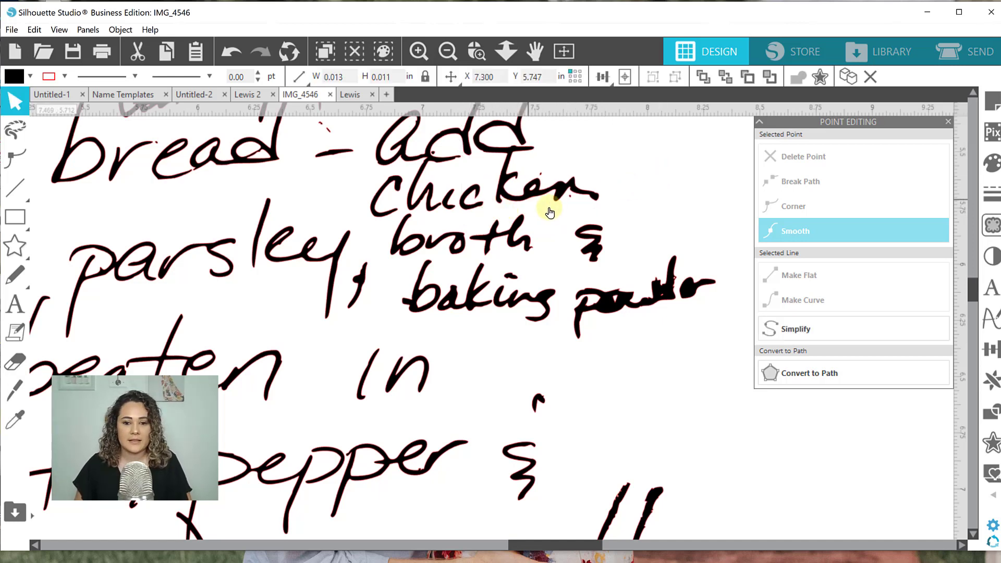
click(572, 197)
click(568, 213)
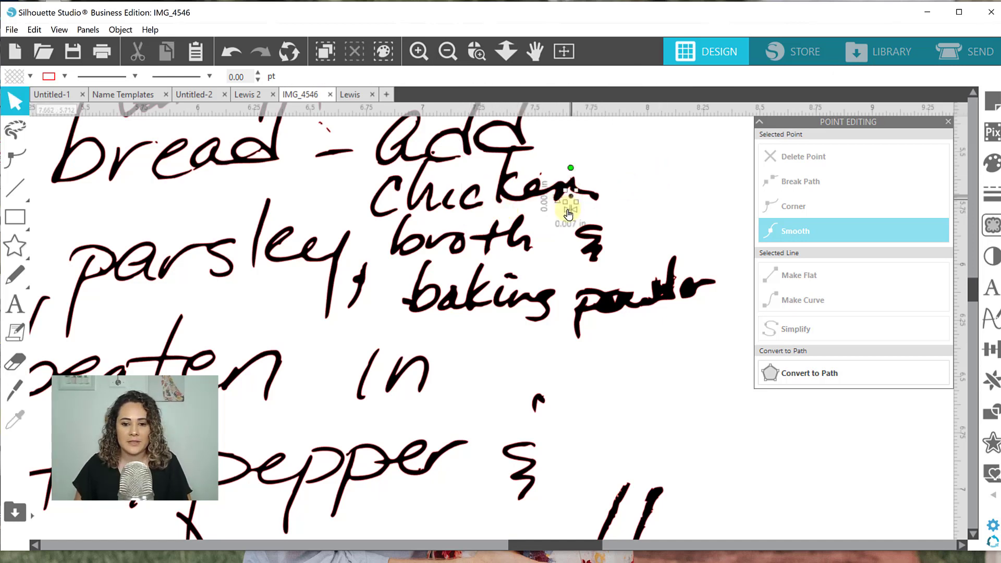
click(540, 175)
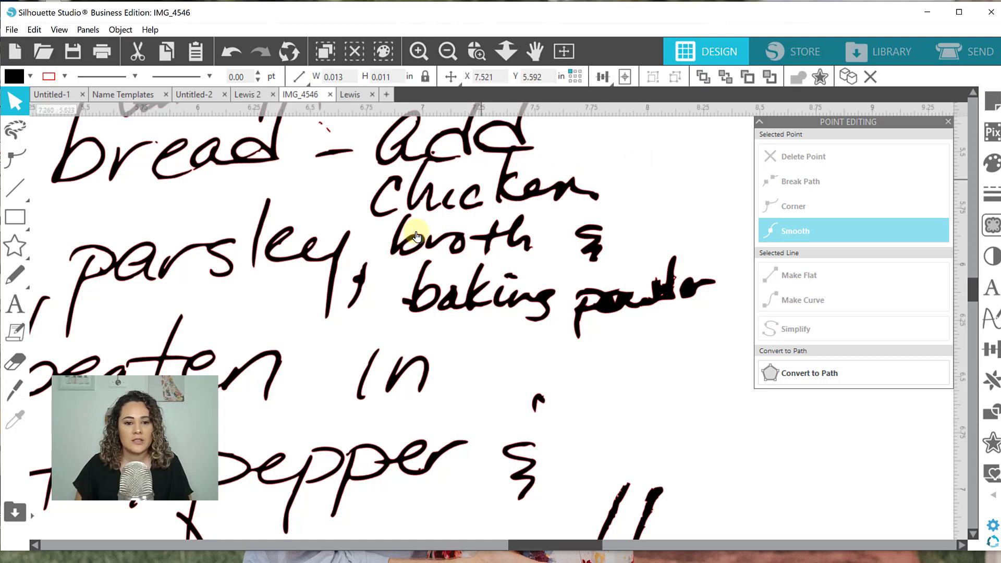
Delete the trail of marks beside "cut up" and the isolated specks above and beyond "add", keeping the letters.
scroll(417, 229, up, 5)
click(240, 195)
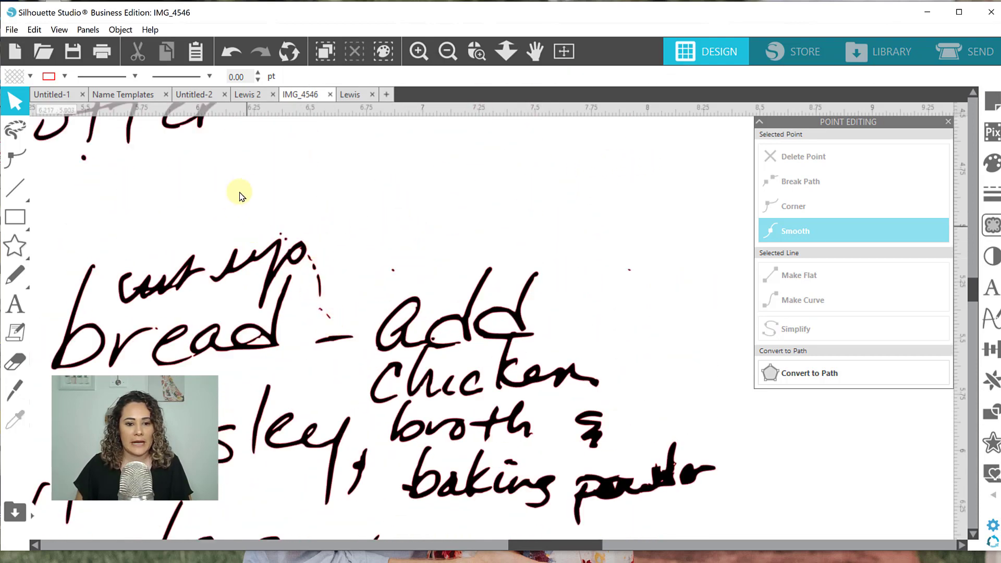
mouse_move(239, 196)
mouse_down()
mouse_move(339, 354)
mouse_move(605, 401)
mouse_up()
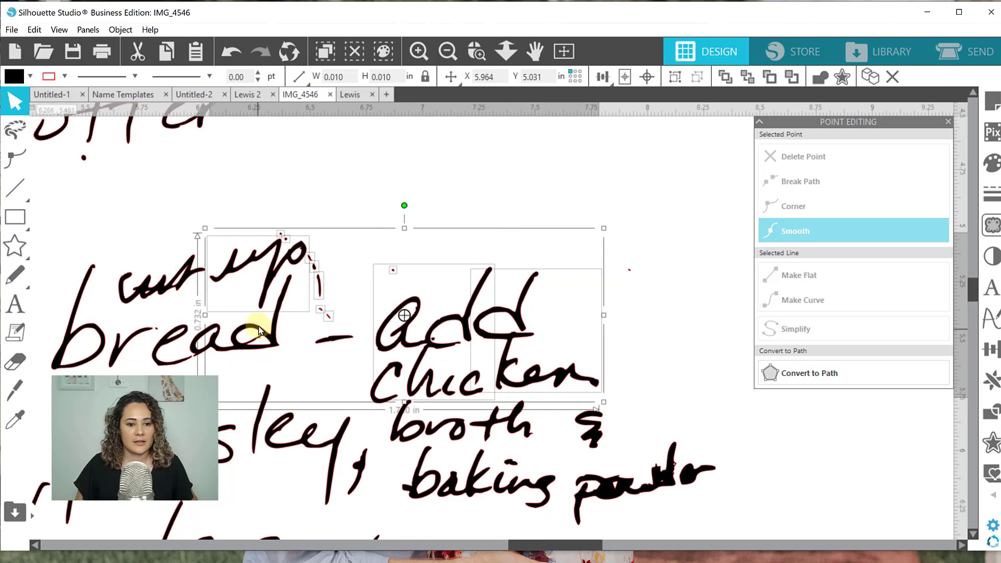
shift+click(269, 259)
shift+click(373, 362)
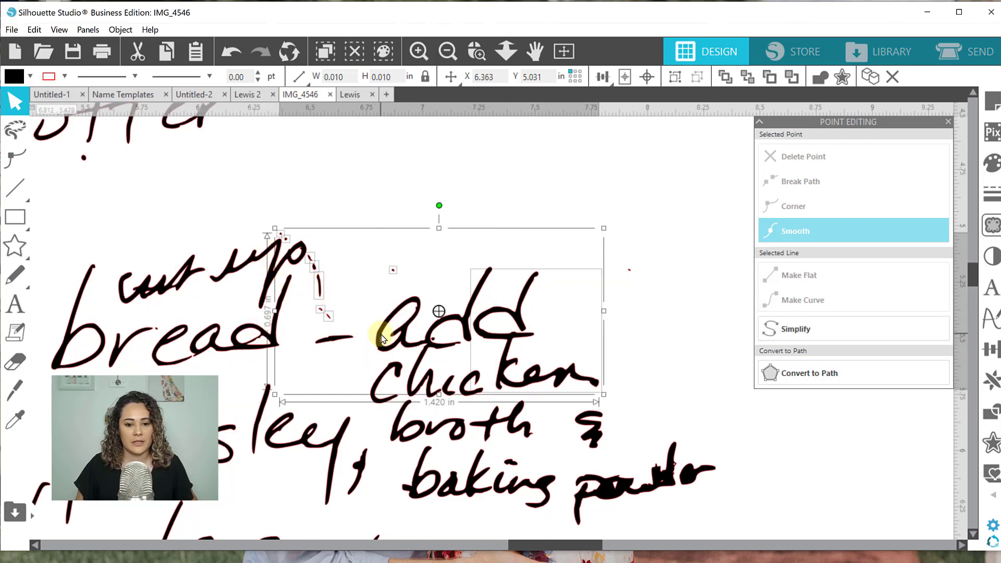
shift+click(499, 316)
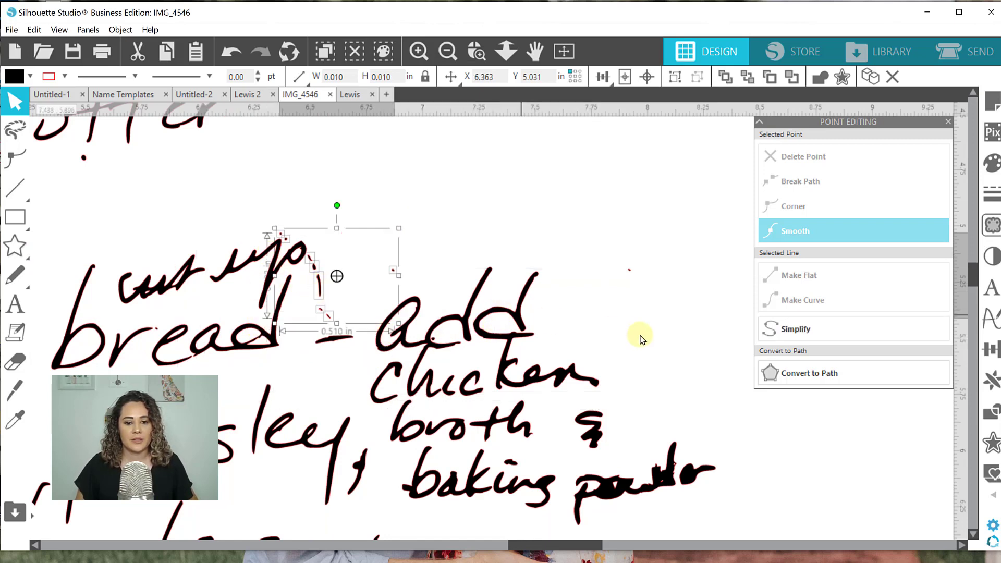
click(573, 339)
drag(617, 252, 662, 311)
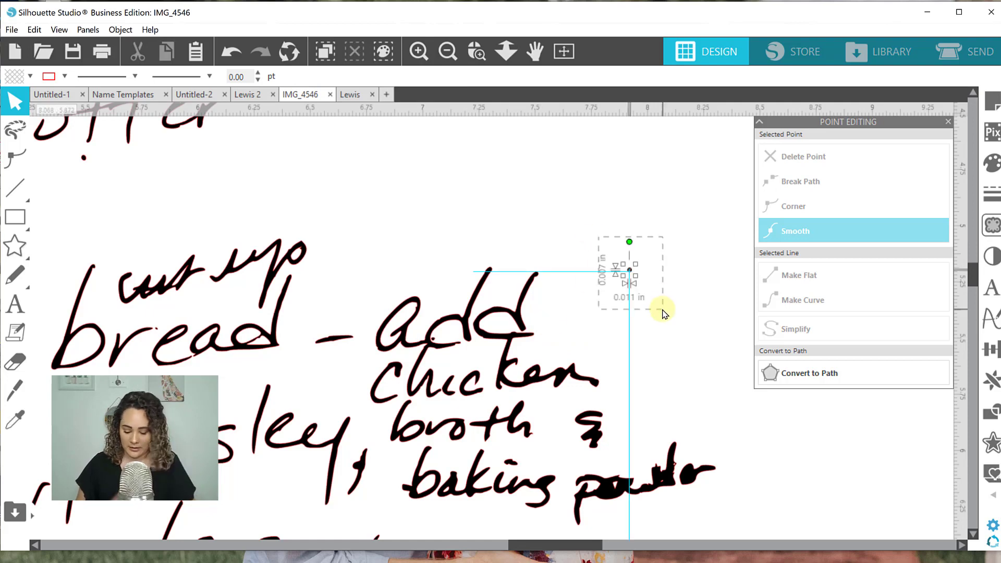
key(Delete)
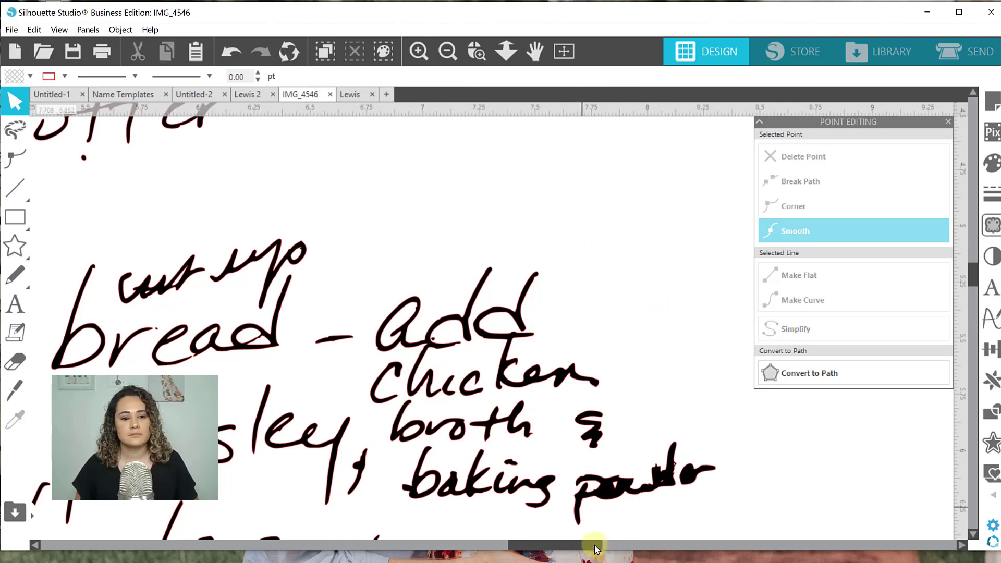
Delete the stray dot beneath "butter" and the dot after "brown".
drag(594, 545, 490, 552)
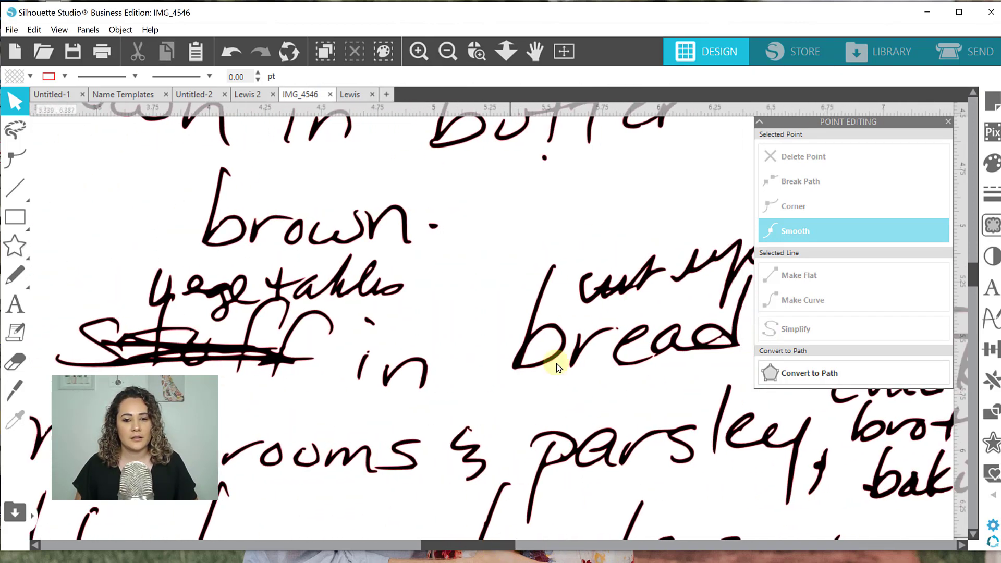
drag(597, 205, 530, 156)
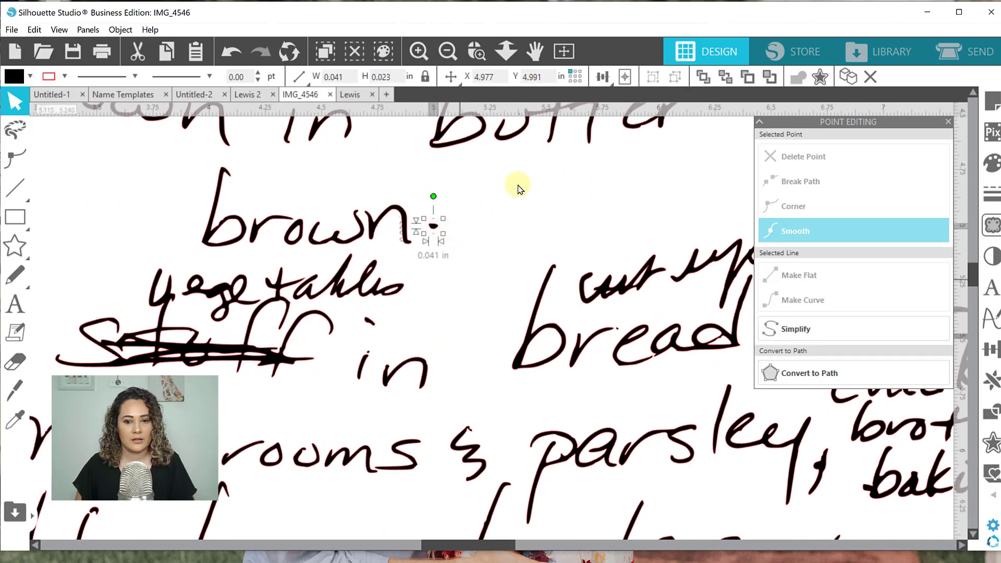
key(Delete)
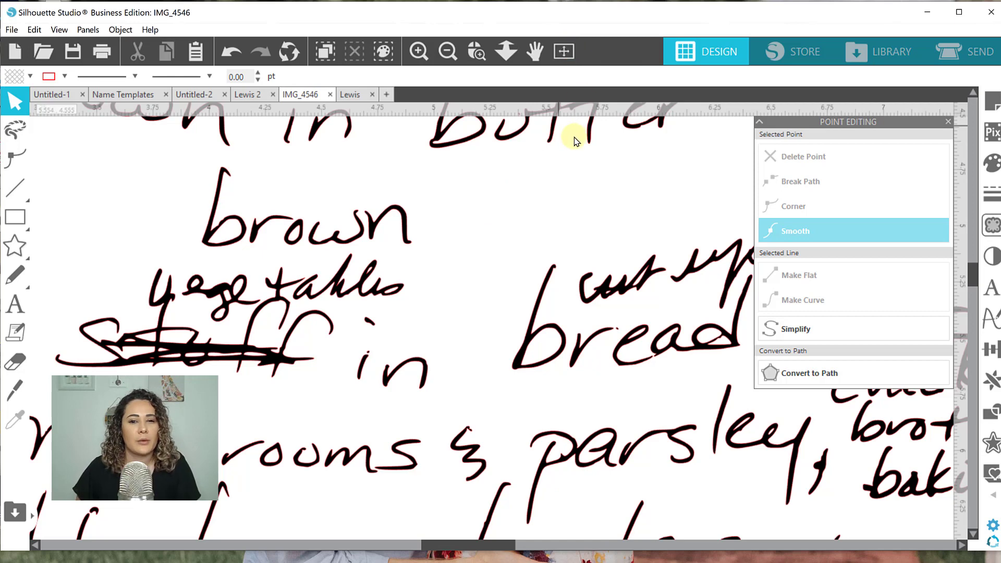
Move the replacement signature name onto the page so it follows "Love" at the end of the recipe.
click(563, 50)
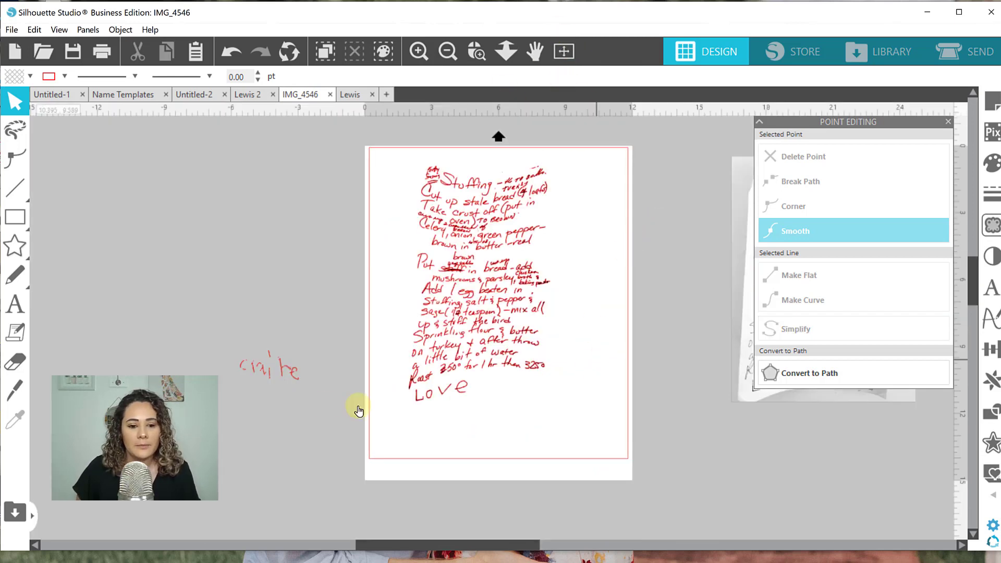
mouse_move(268, 384)
mouse_down()
mouse_move(465, 415)
mouse_move(504, 405)
mouse_up()
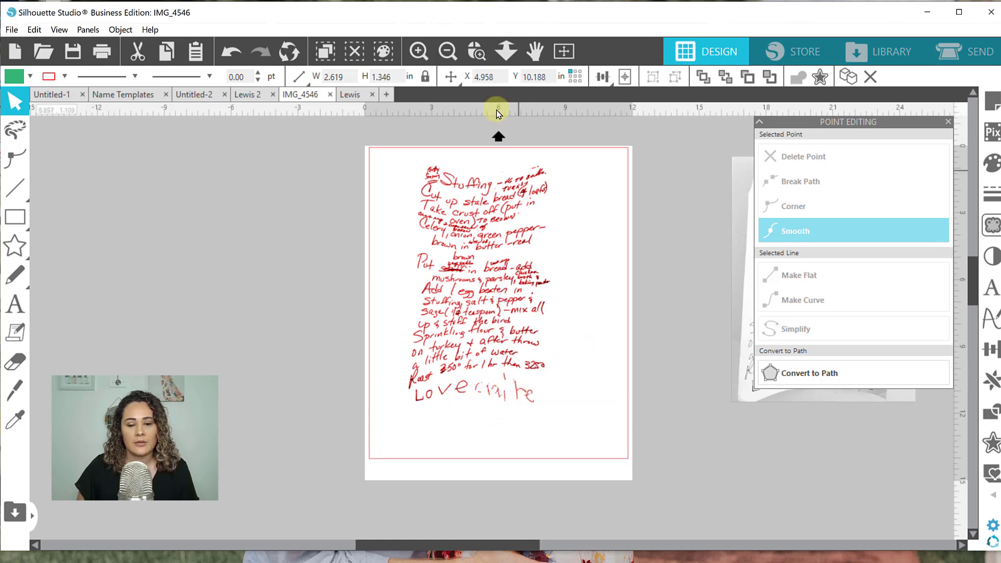
Delete the stray specks above the "Stuffing" heading and the small dashes above "20 lbs.".
click(477, 51)
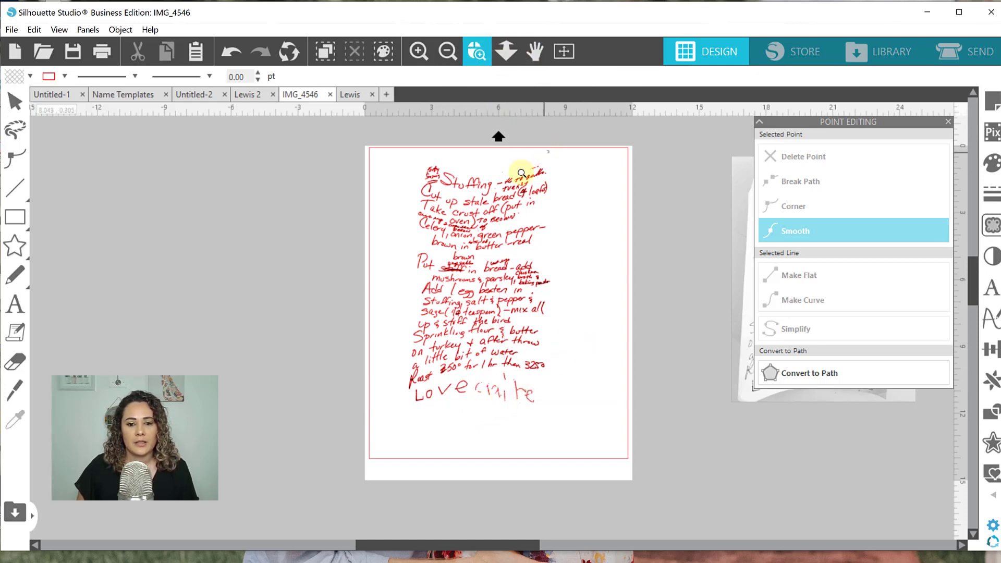
drag(525, 189, 526, 188)
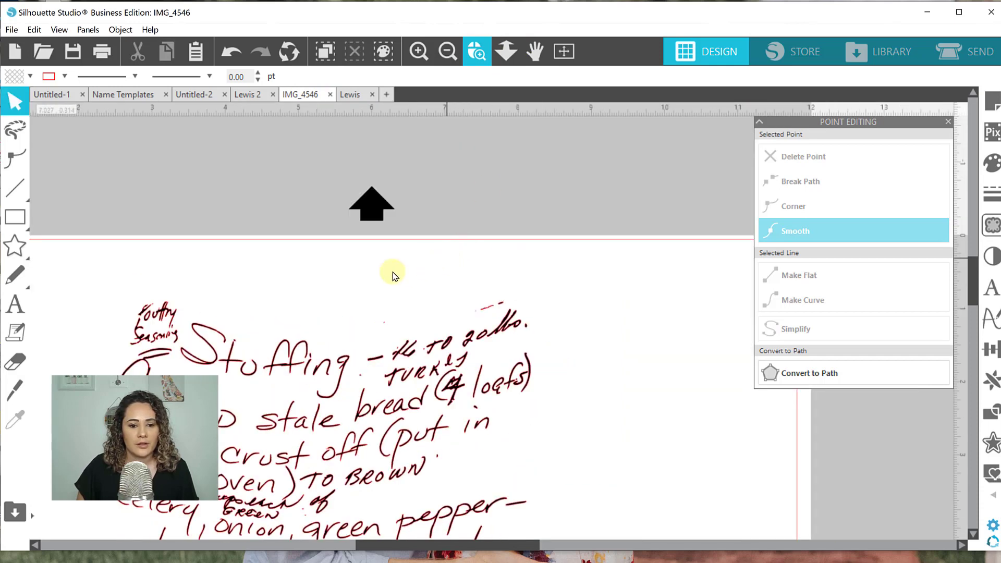
click(385, 322)
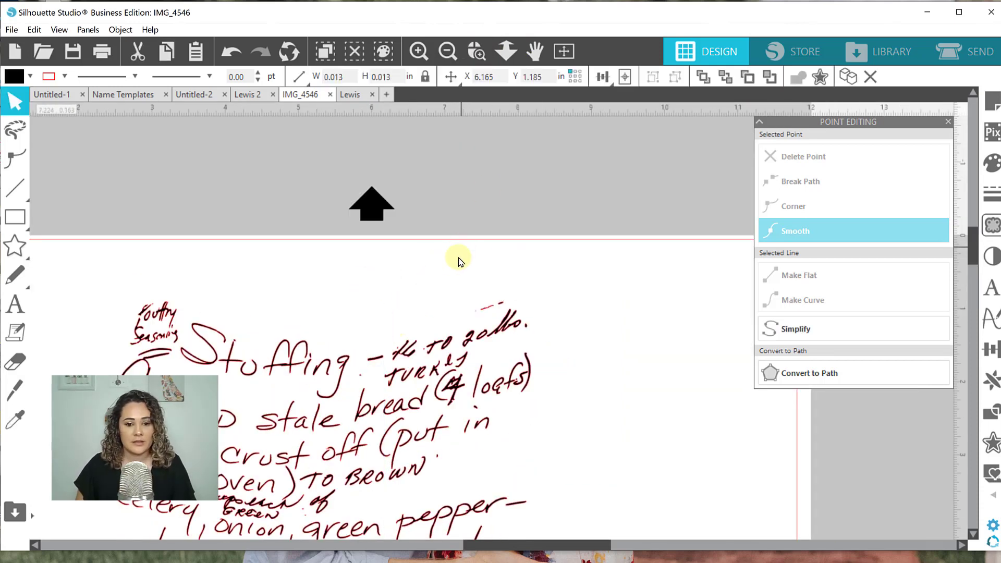
drag(459, 261, 502, 306)
key(Delete)
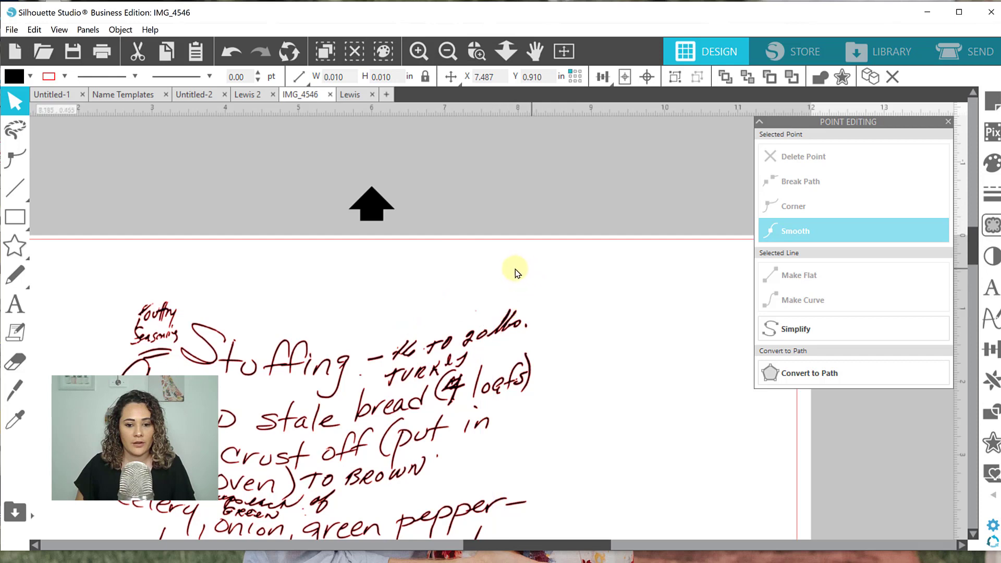
click(476, 304)
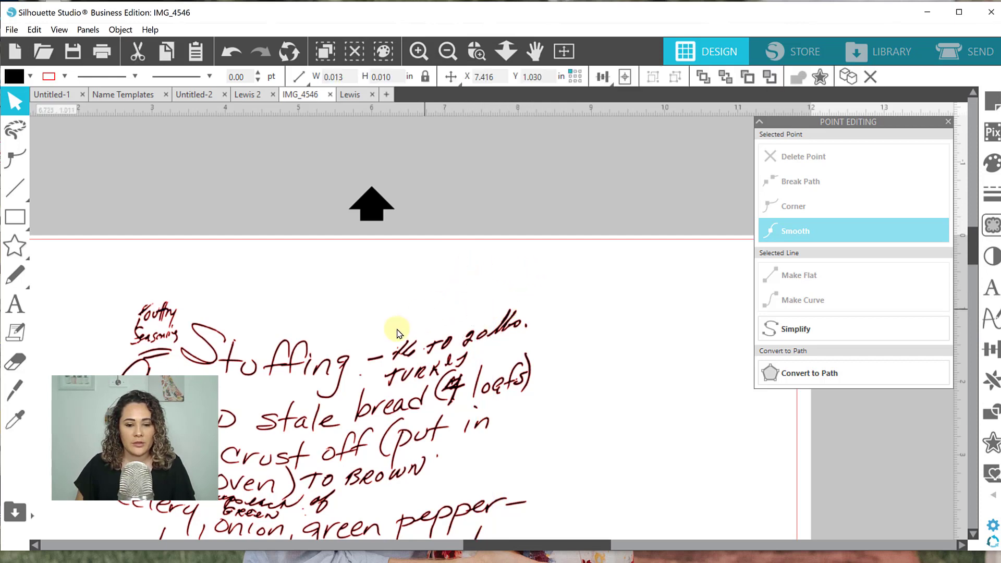
key(Delete)
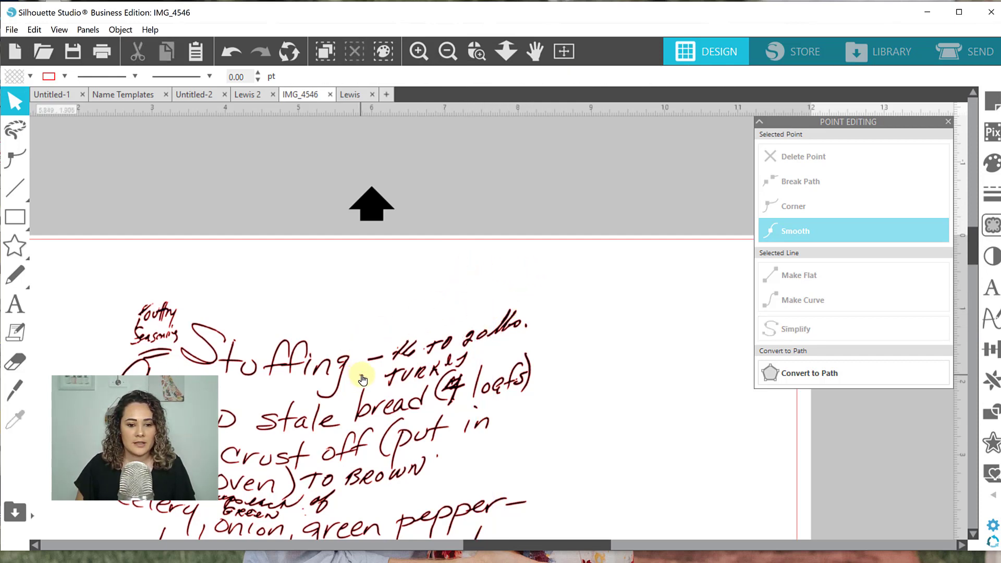
Delete the speck beside "Stuffing" and the specks on either side of "16", leaving the digits out of the selection.
click(409, 349)
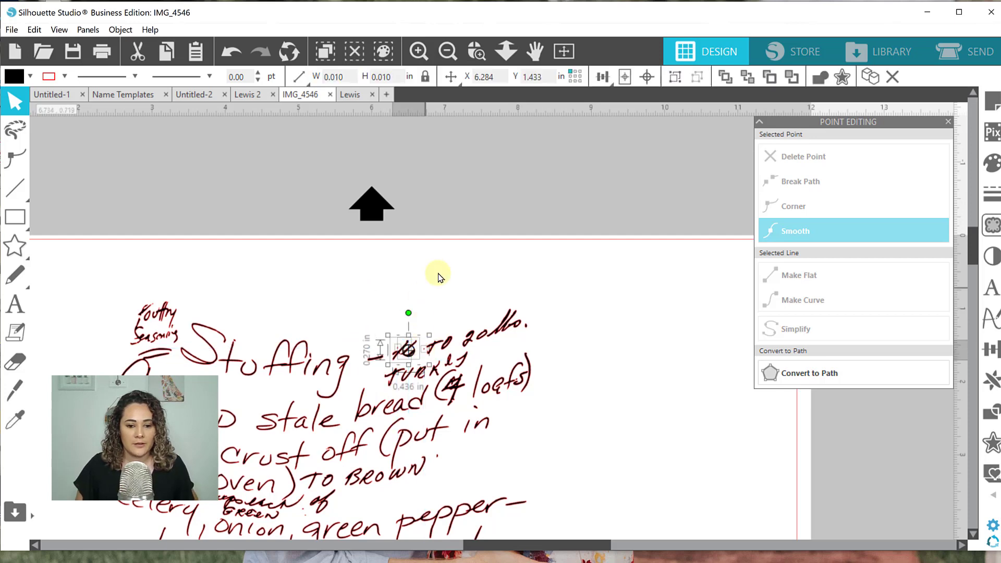
click(400, 363)
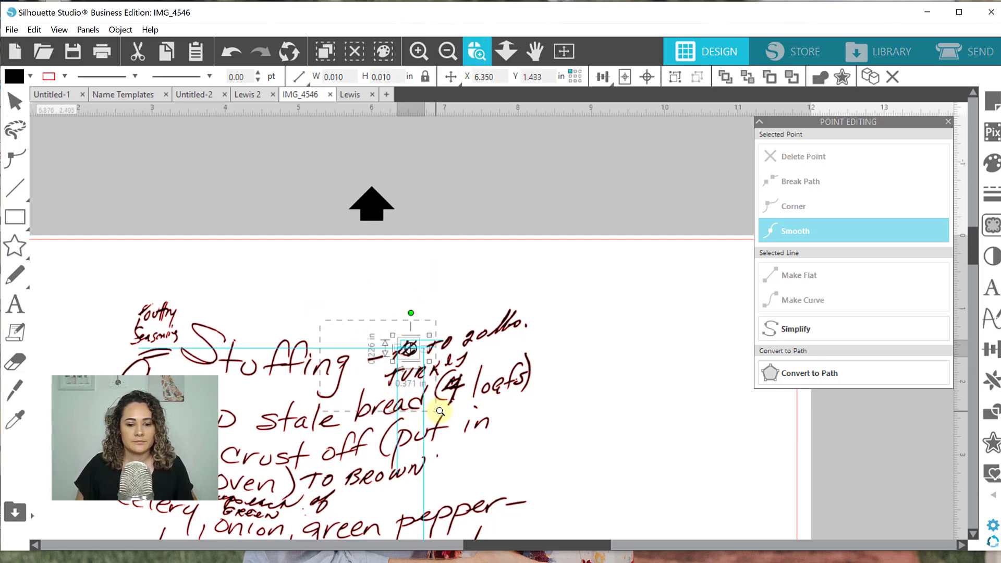
scroll(445, 401, up, 5)
click(584, 280)
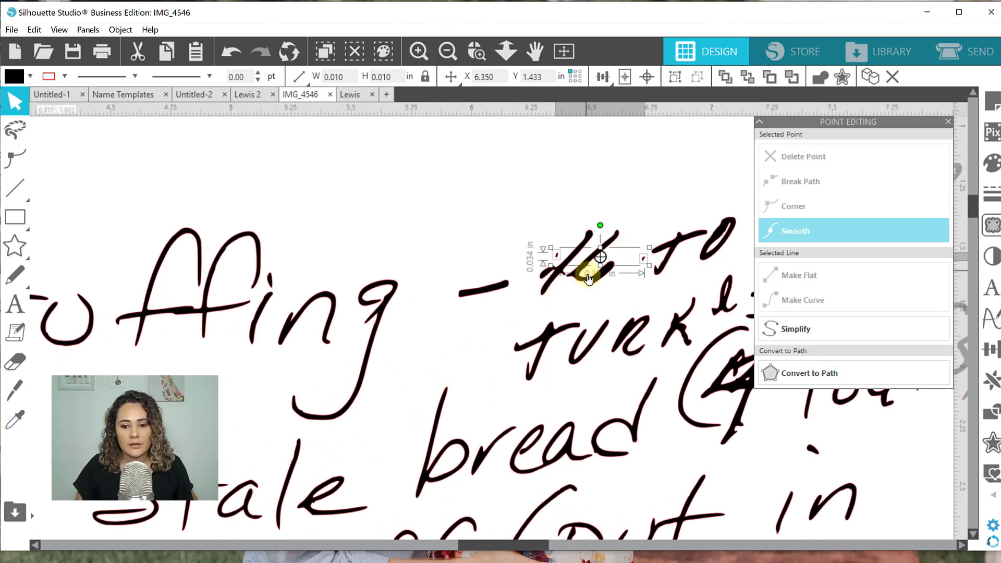
click(631, 339)
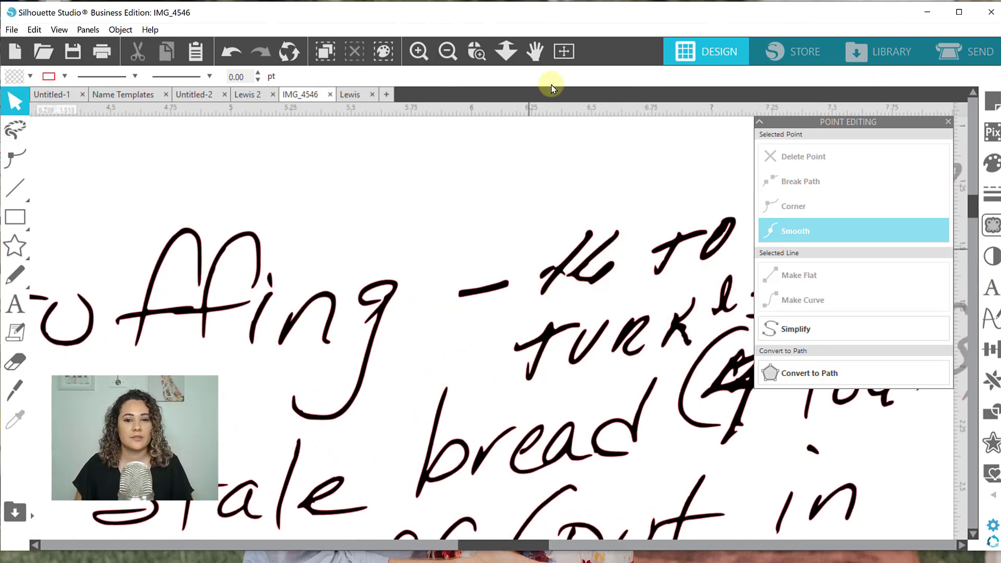
Combine all of the cleaned recipe writing and the signature on the page into one compound path.
click(555, 51)
click(566, 360)
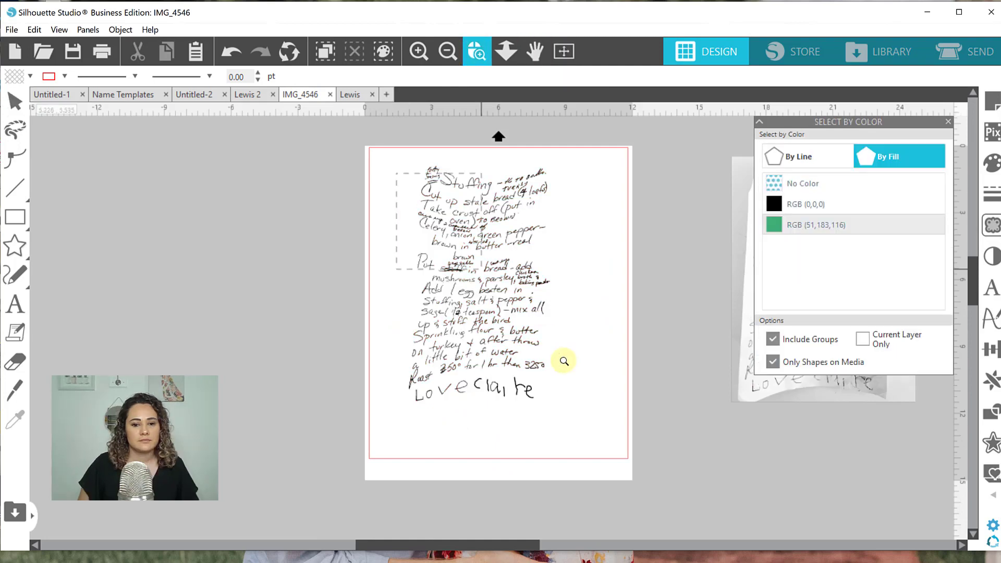
scroll(582, 383, up, 5)
scroll(573, 365, up, 2)
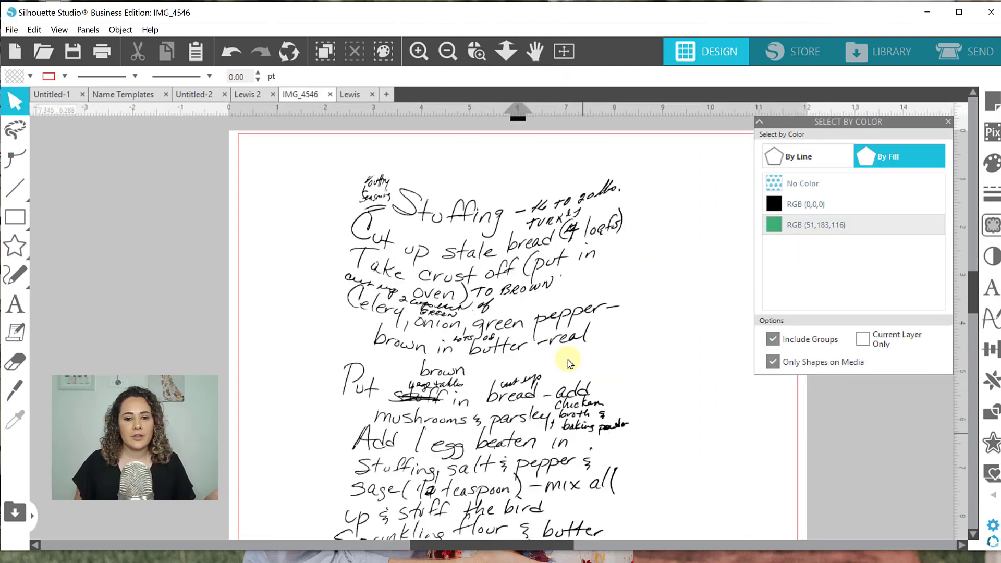
scroll(570, 366, down, 2)
scroll(570, 370, down, 3)
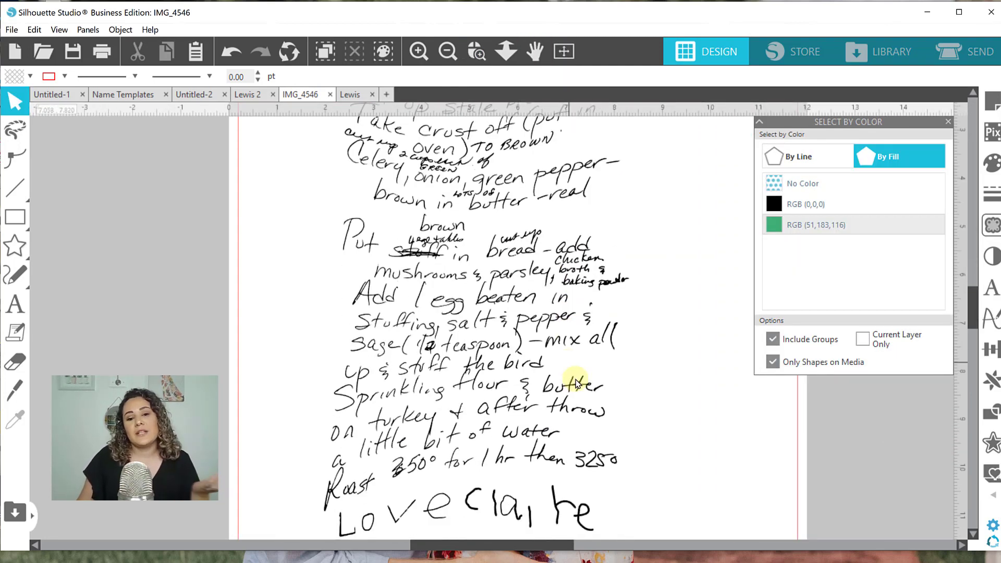
click(555, 51)
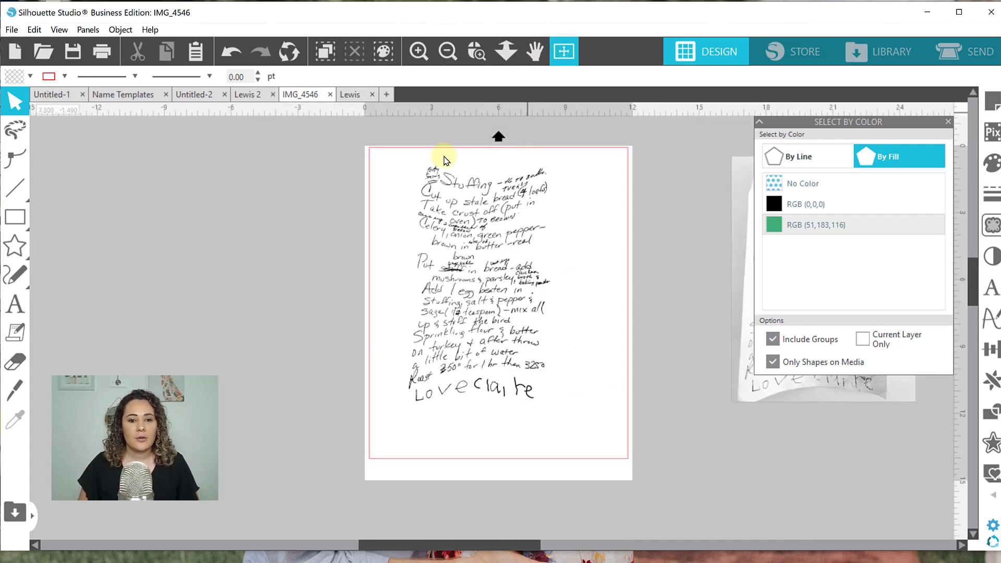
drag(380, 164, 630, 458)
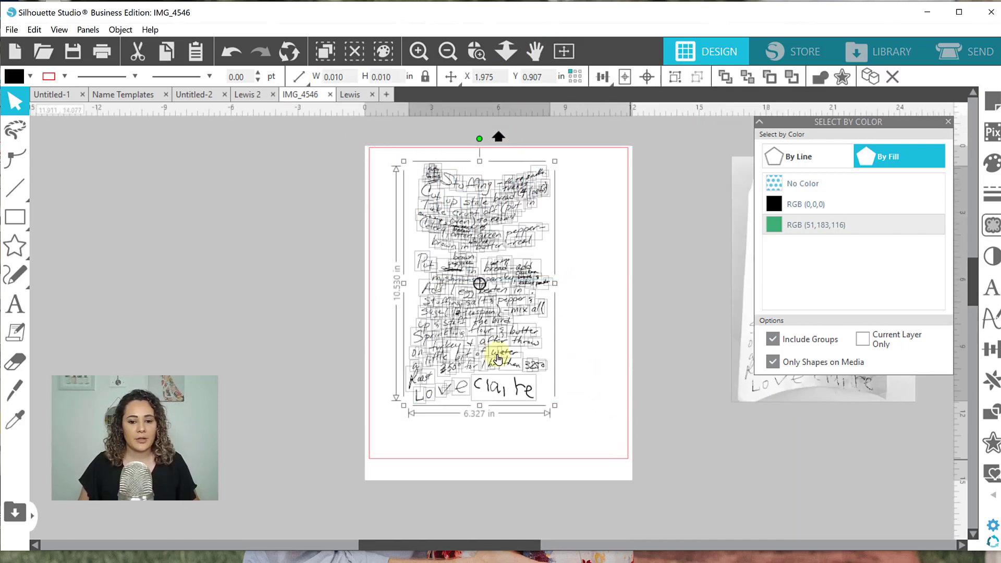
right_click(491, 344)
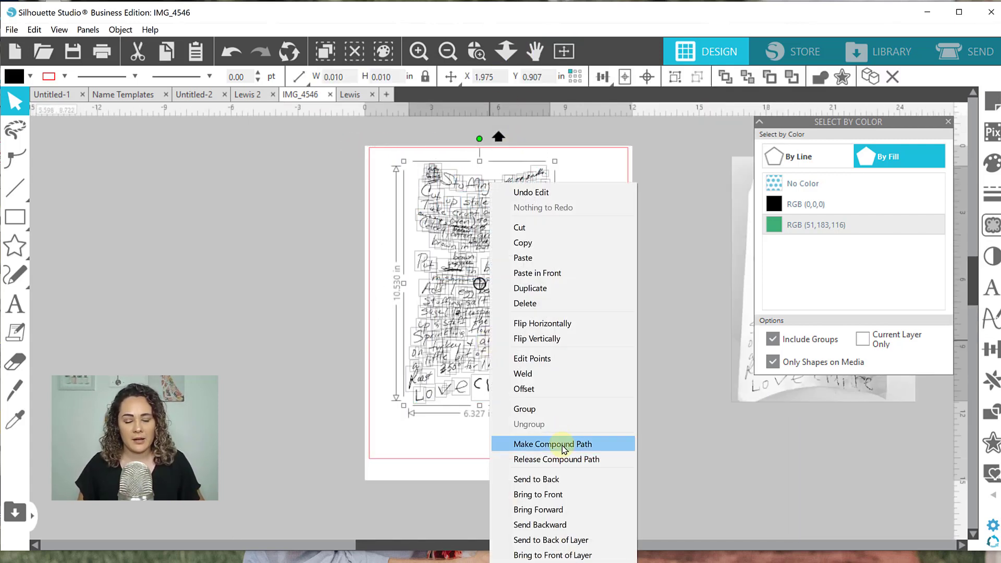
click(559, 443)
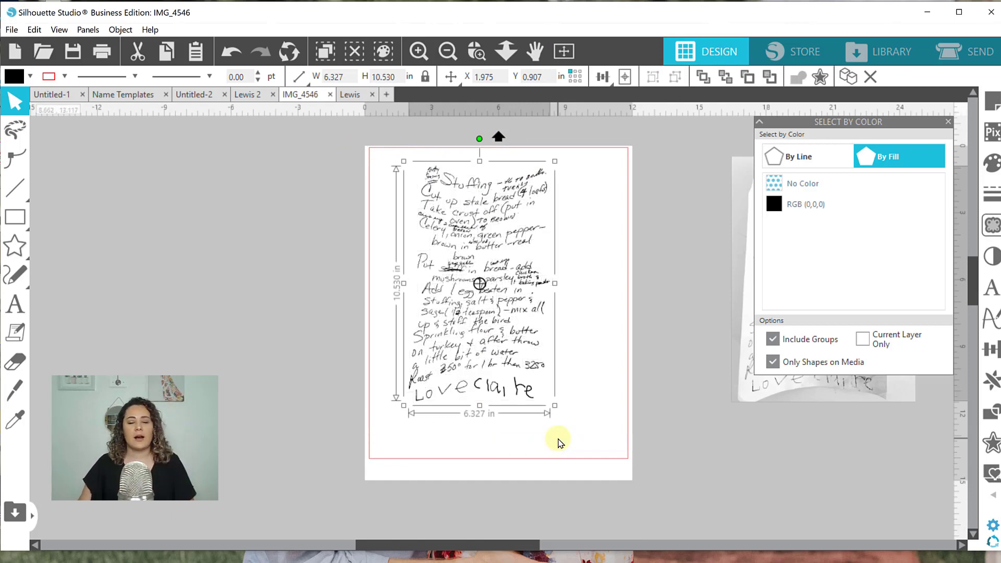
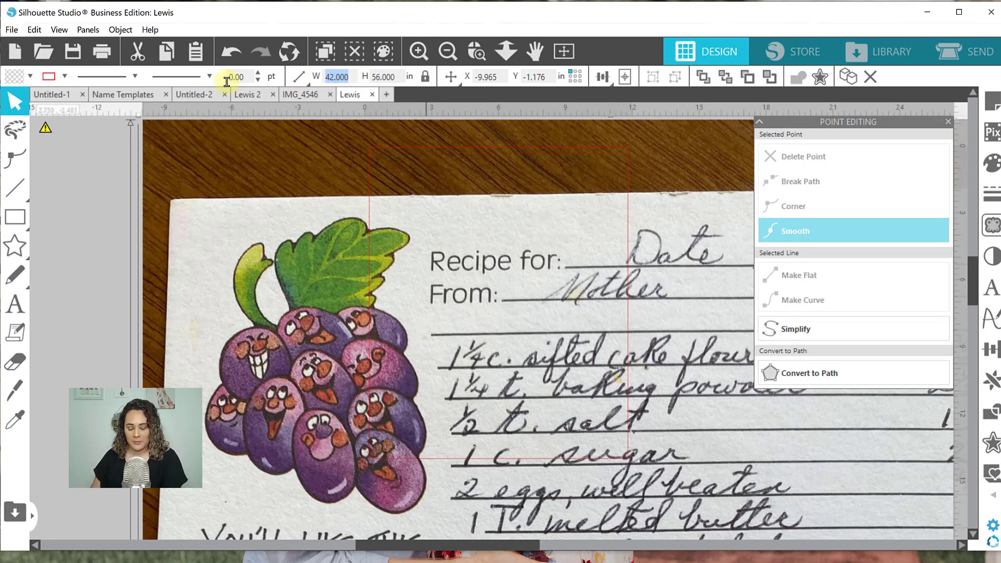
Scale the date sticks recipe card photo proportionally to 11 in wide and center it on the page.
key(Return)
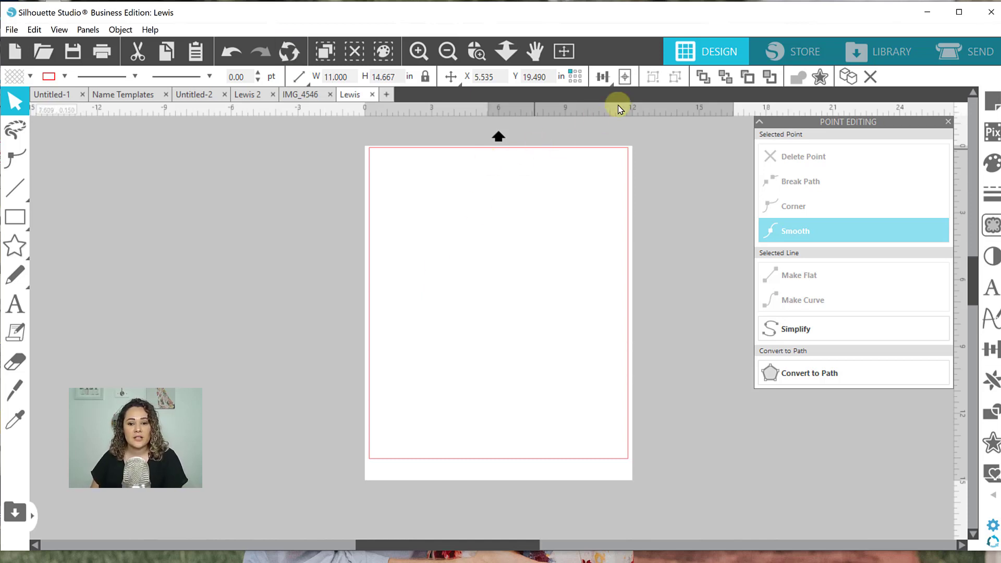
click(627, 77)
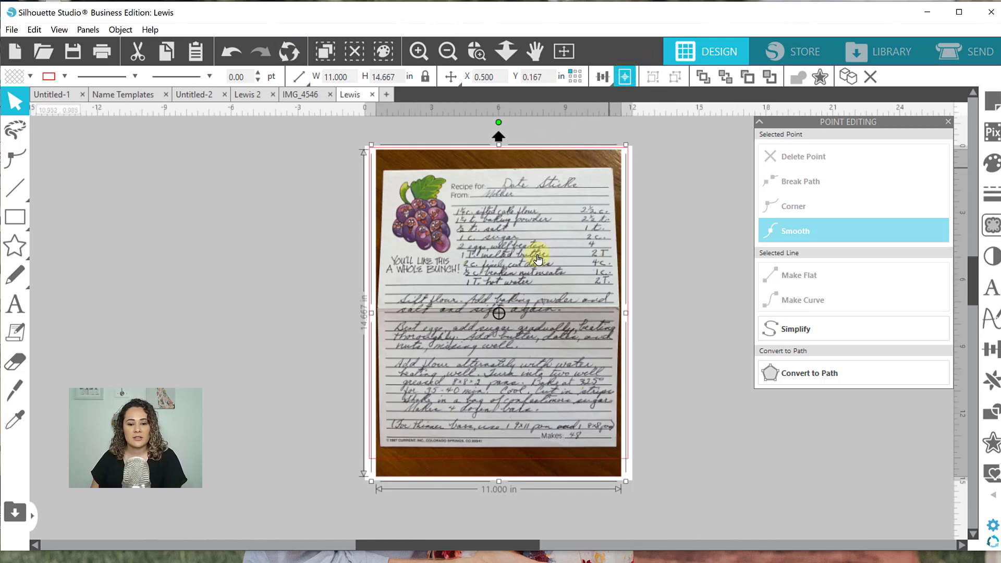
click(677, 357)
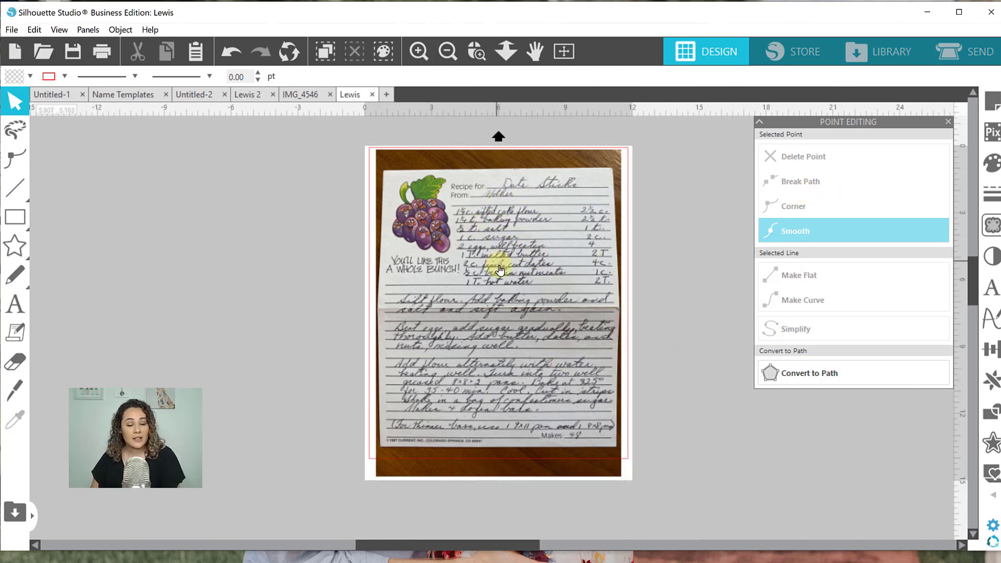
Start tracing the recipe card photo and set the trace area to cover the whole card.
click(991, 232)
click(798, 180)
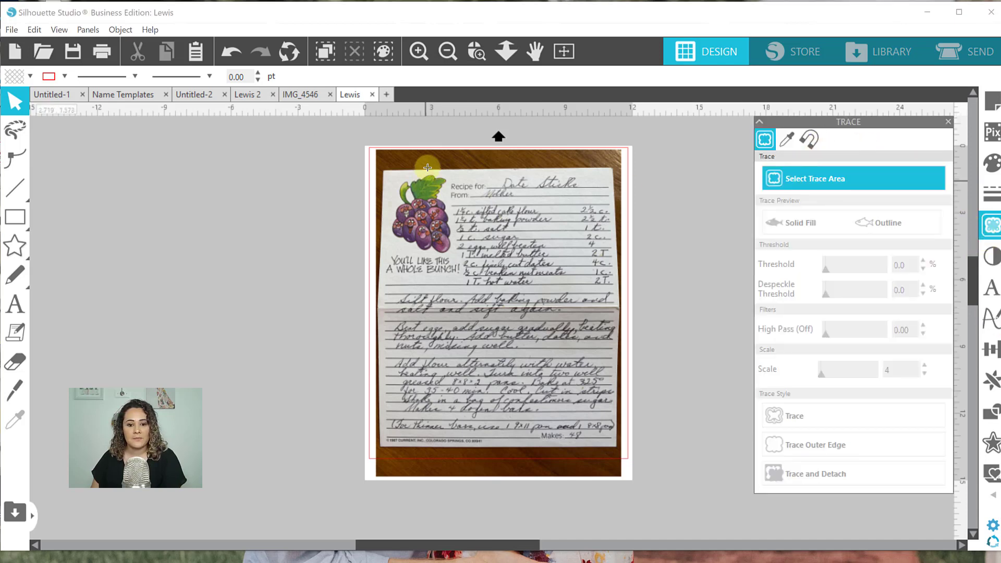
mouse_move(387, 174)
mouse_down()
mouse_move(496, 322)
mouse_move(615, 446)
mouse_up()
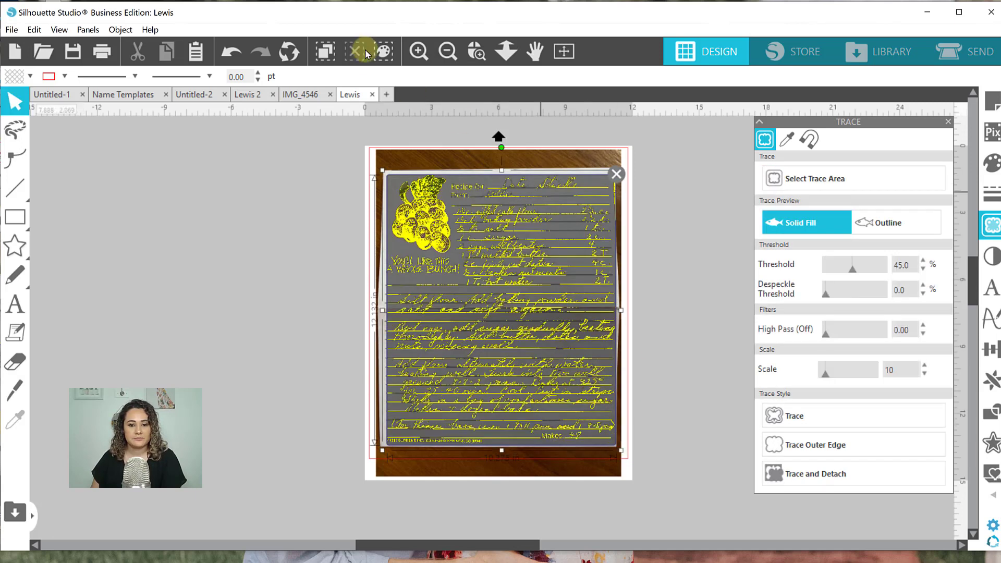
Trace the card with a threshold of 62% and a scale of 4.
click(477, 51)
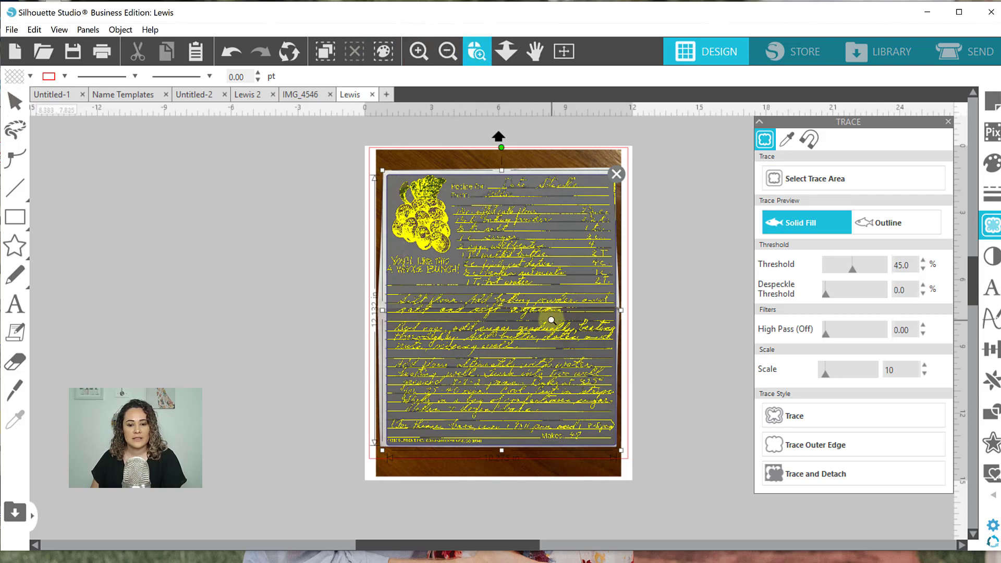
drag(551, 320, 402, 192)
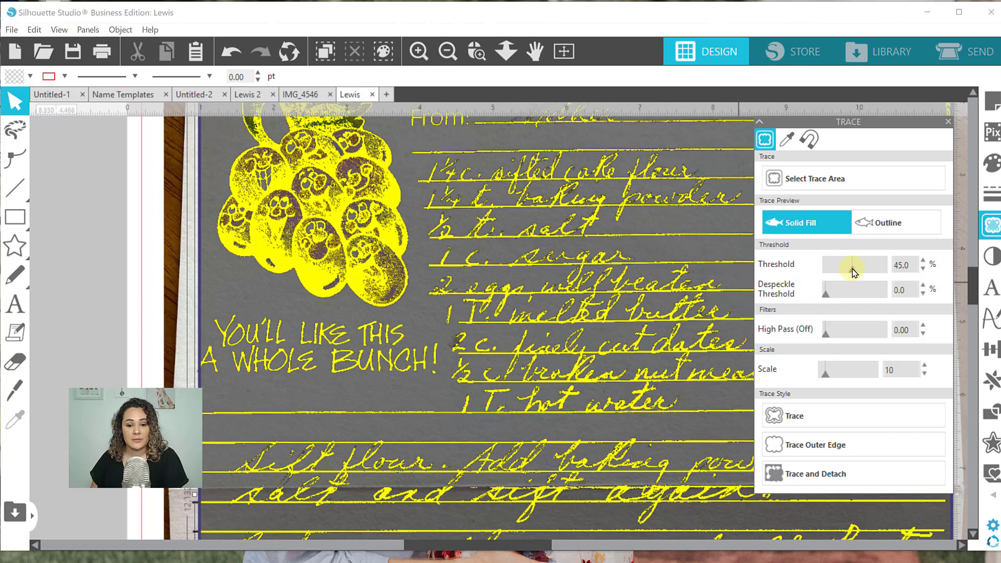
drag(854, 270, 864, 273)
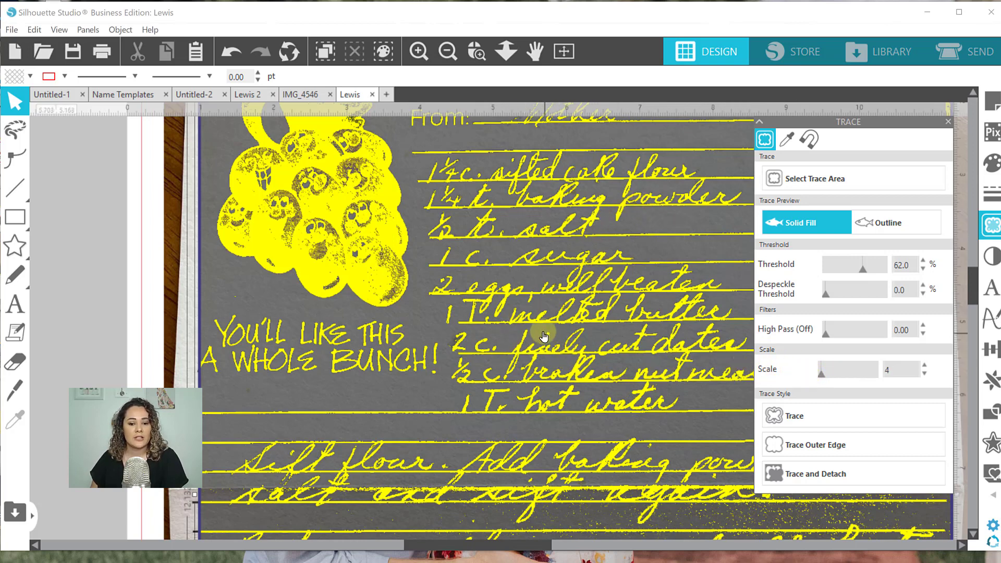
click(791, 418)
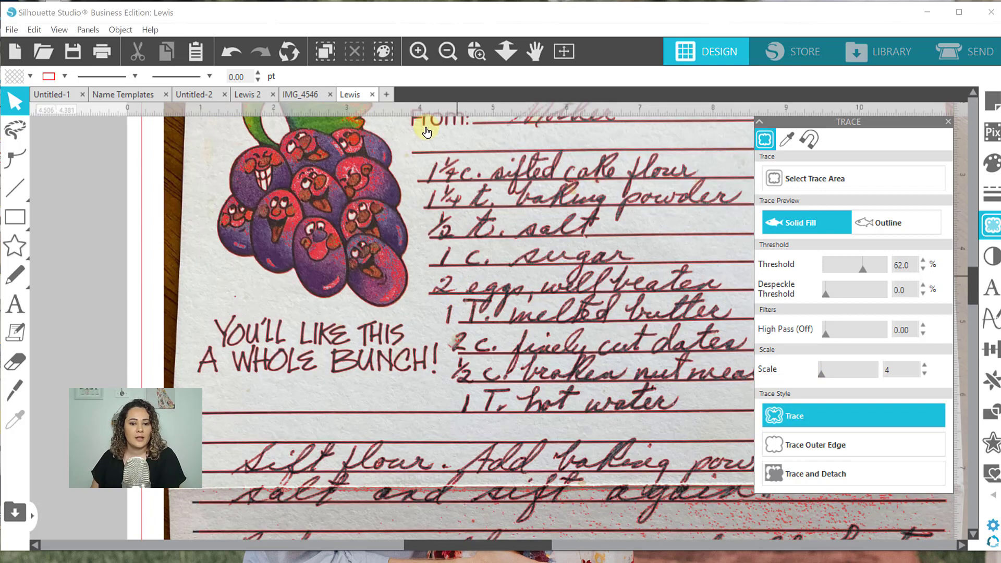
Separate the trace from the card photo, moving the photo off the page and placing the trace on the page.
click(451, 51)
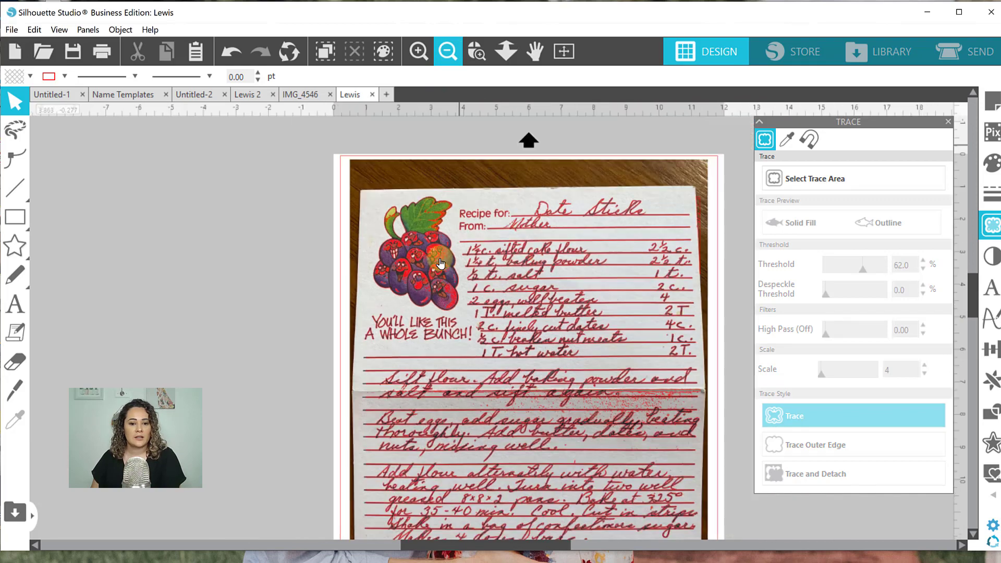
drag(438, 338, 112, 332)
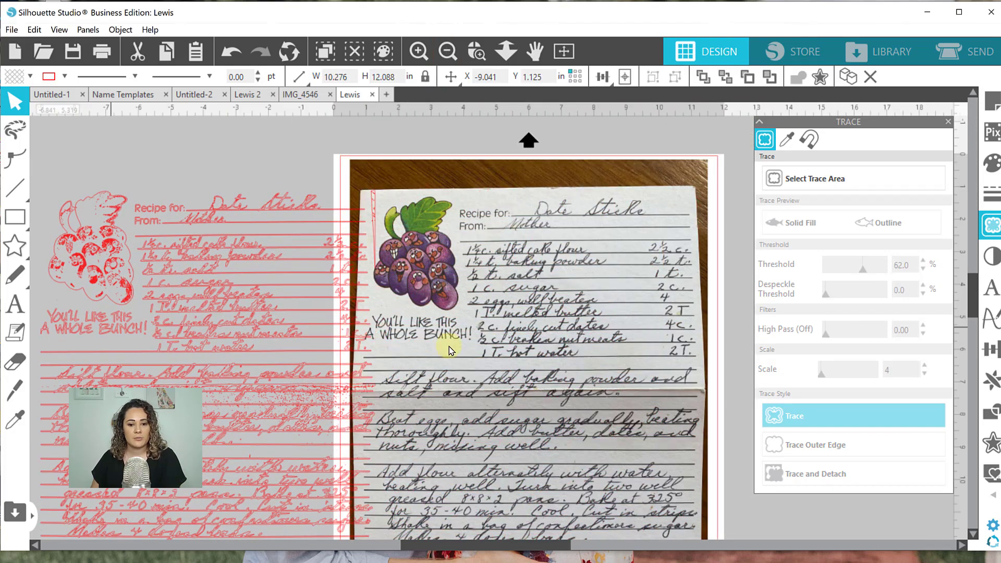
mouse_move(425, 350)
mouse_down()
mouse_move(664, 375)
mouse_move(874, 330)
mouse_up()
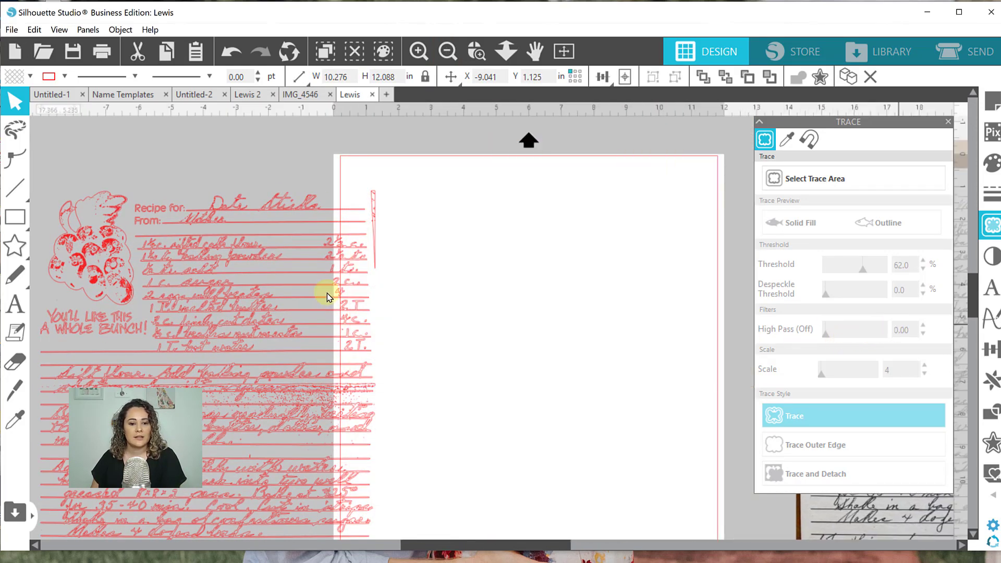
mouse_move(310, 286)
mouse_down()
mouse_move(599, 302)
mouse_move(619, 289)
mouse_up()
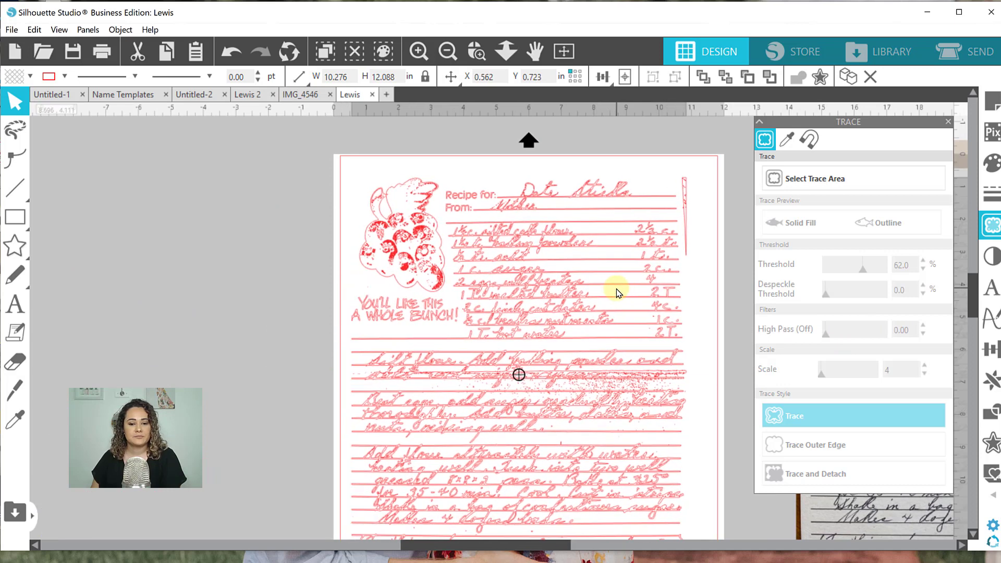
Fill the traced recipe card with black.
click(30, 76)
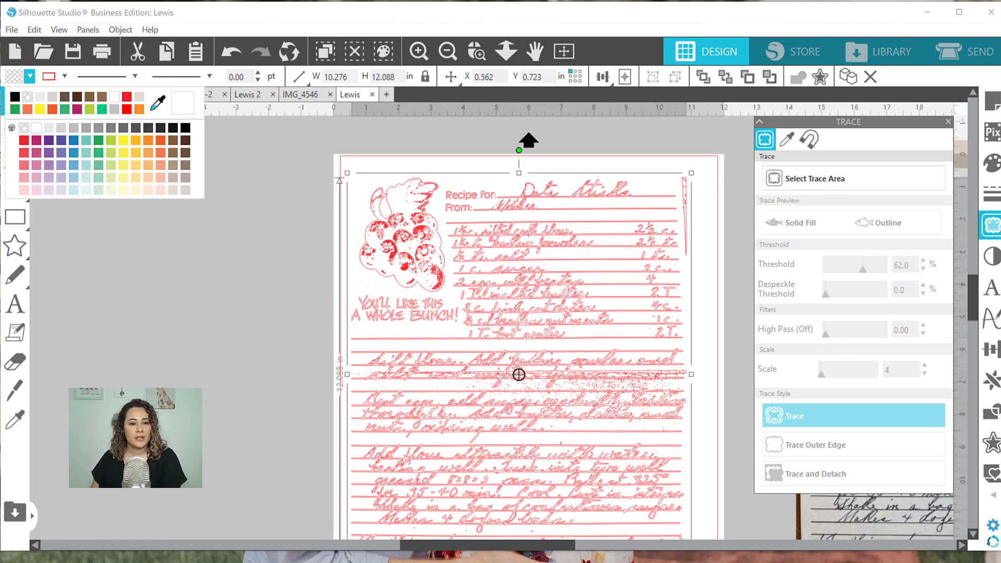
click(15, 97)
scroll(507, 356, down, 3)
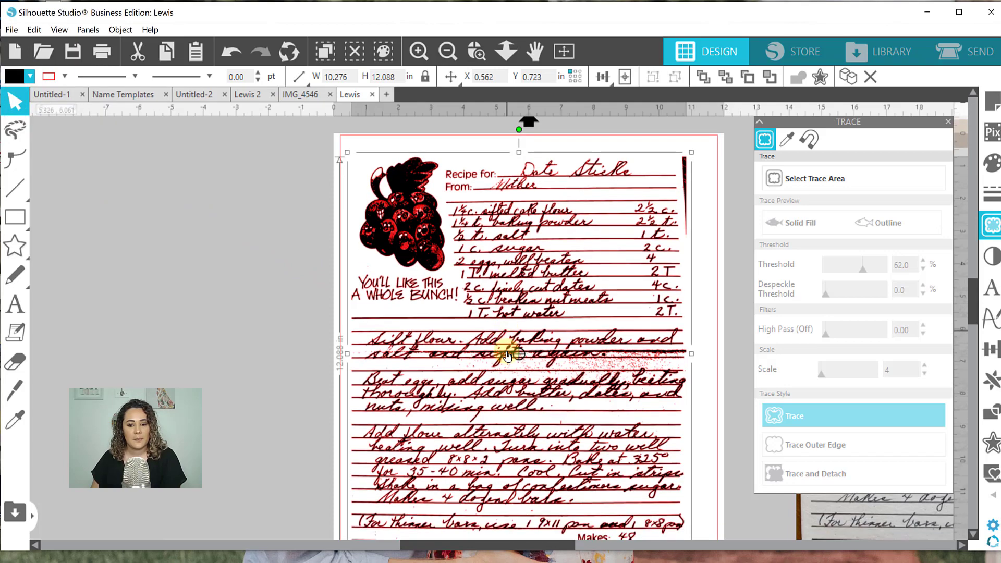
Remove the red line colour from the traced recipe card and shift the trace slightly down and right on the page.
click(477, 51)
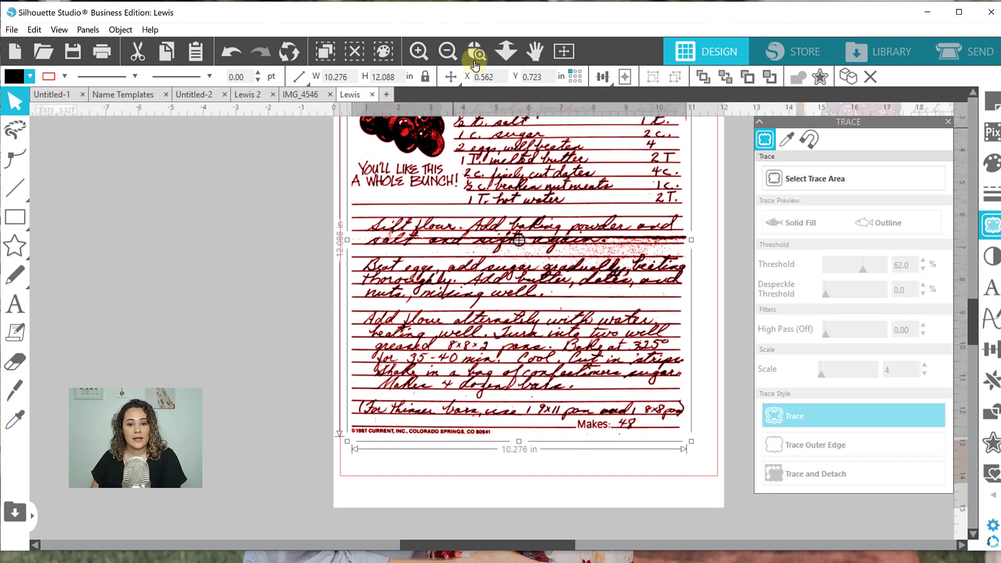
click(64, 77)
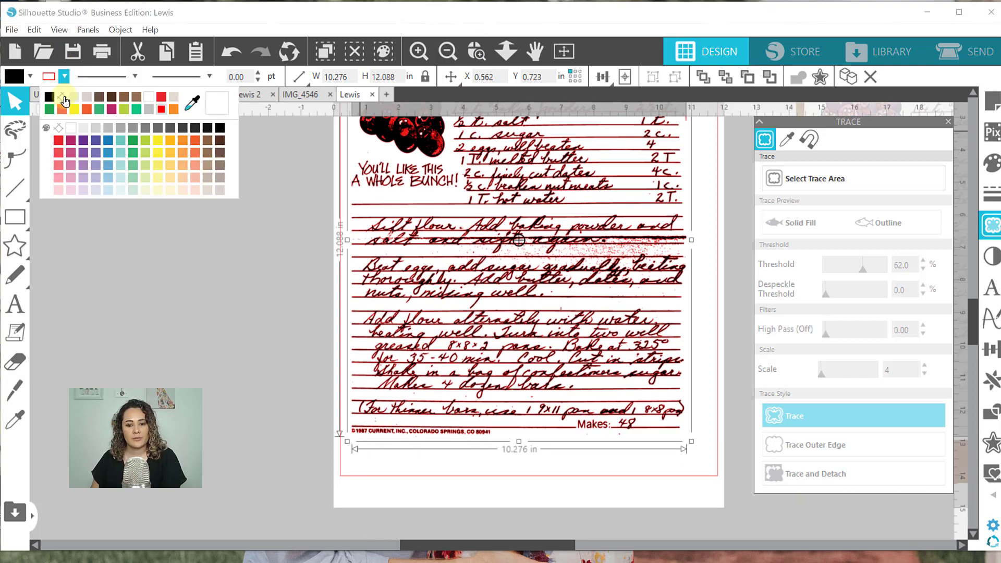
click(64, 100)
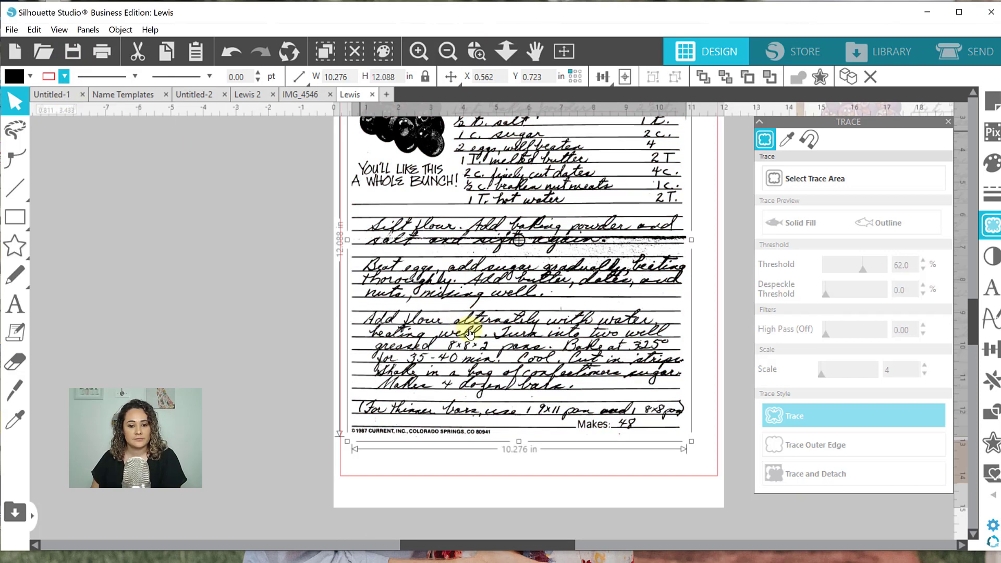
key(ctrl+z)
drag(470, 334, 462, 336)
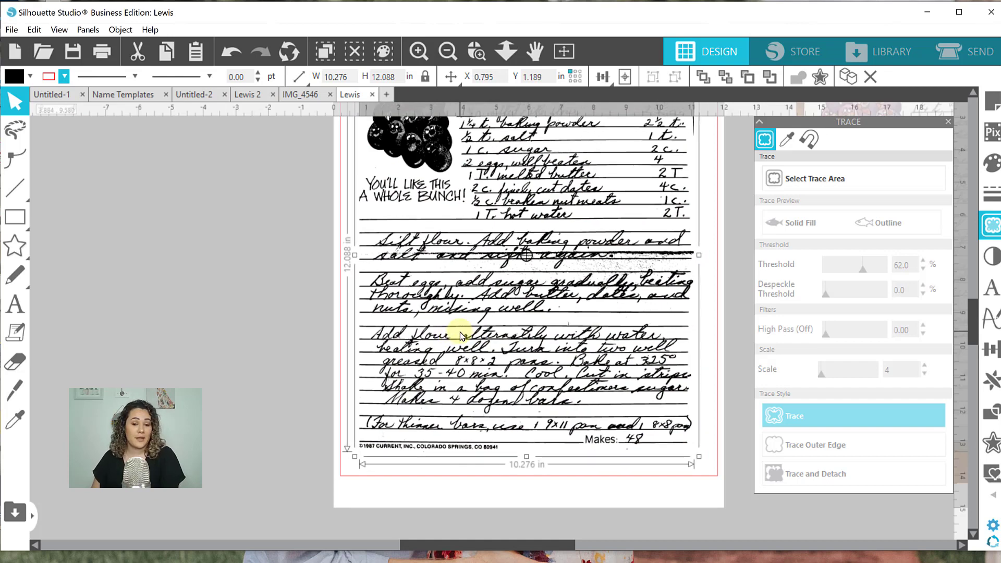
scroll(466, 317, up, 3)
click(285, 221)
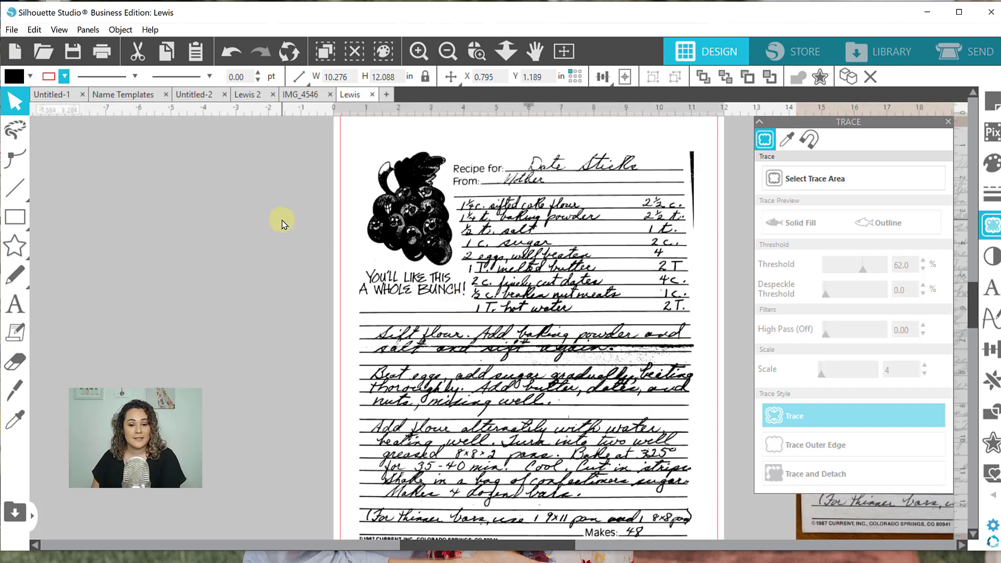
Erase the grape illustration and the "You'll like this a whole bunch!" caption with a round 2.375 in outline eraser.
click(15, 217)
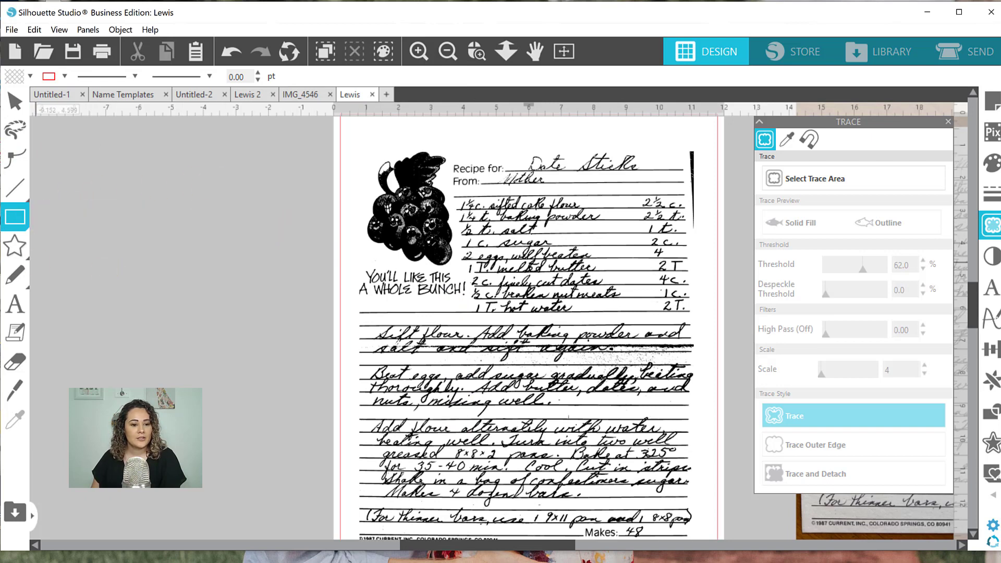
click(18, 370)
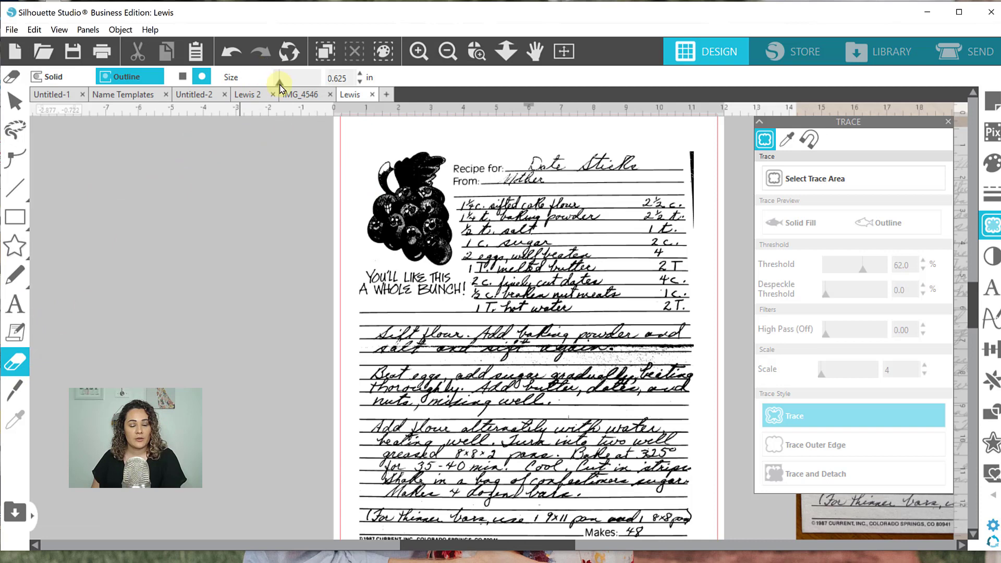
drag(302, 85, 300, 83)
mouse_move(386, 172)
mouse_down()
mouse_move(418, 166)
mouse_move(398, 157)
mouse_move(424, 161)
mouse_move(372, 180)
mouse_move(362, 279)
mouse_move(378, 283)
mouse_move(366, 287)
mouse_move(447, 286)
mouse_up()
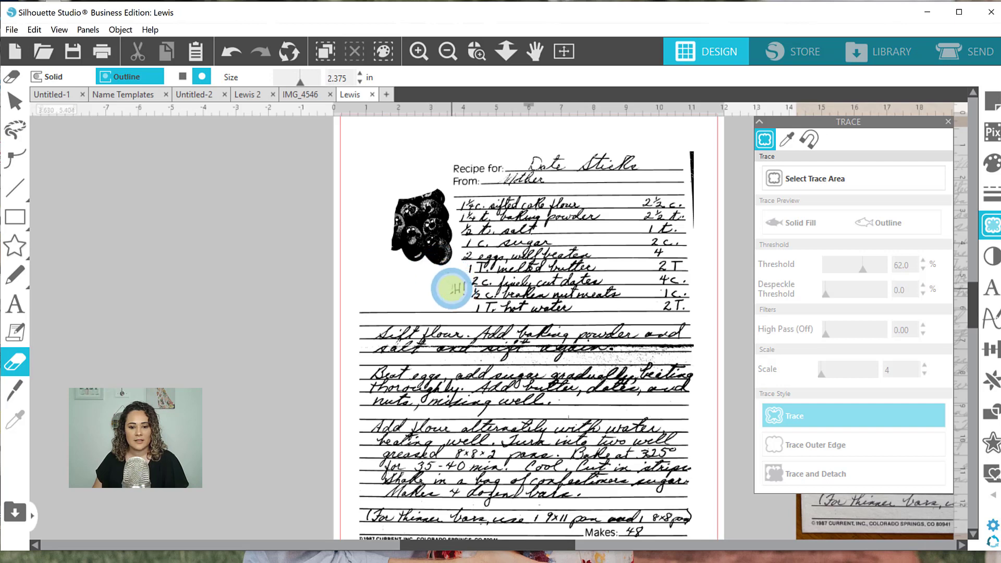
mouse_move(393, 287)
mouse_down()
mouse_move(391, 195)
mouse_move(425, 263)
mouse_move(434, 252)
mouse_move(433, 196)
mouse_move(418, 190)
mouse_move(399, 205)
mouse_up()
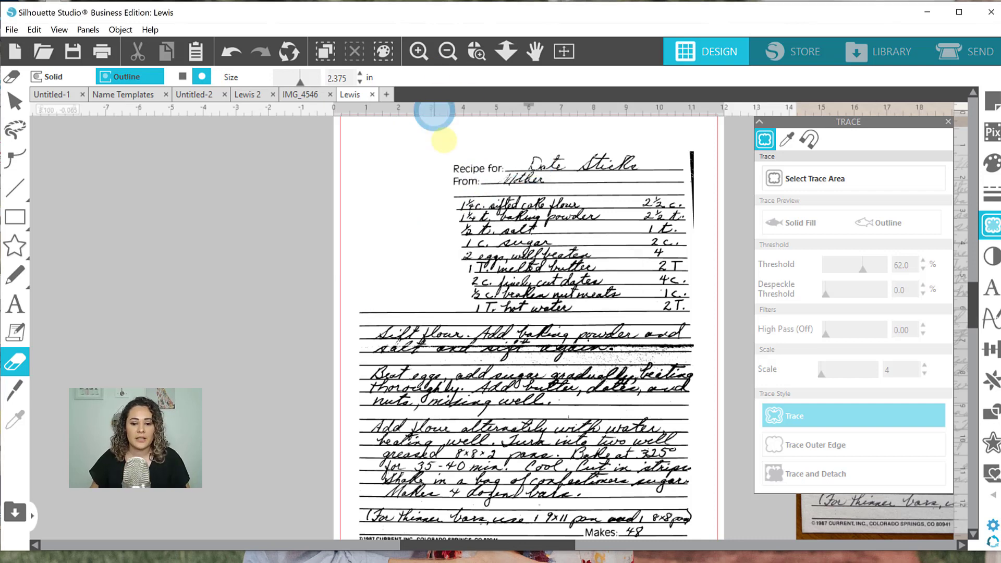
click(16, 99)
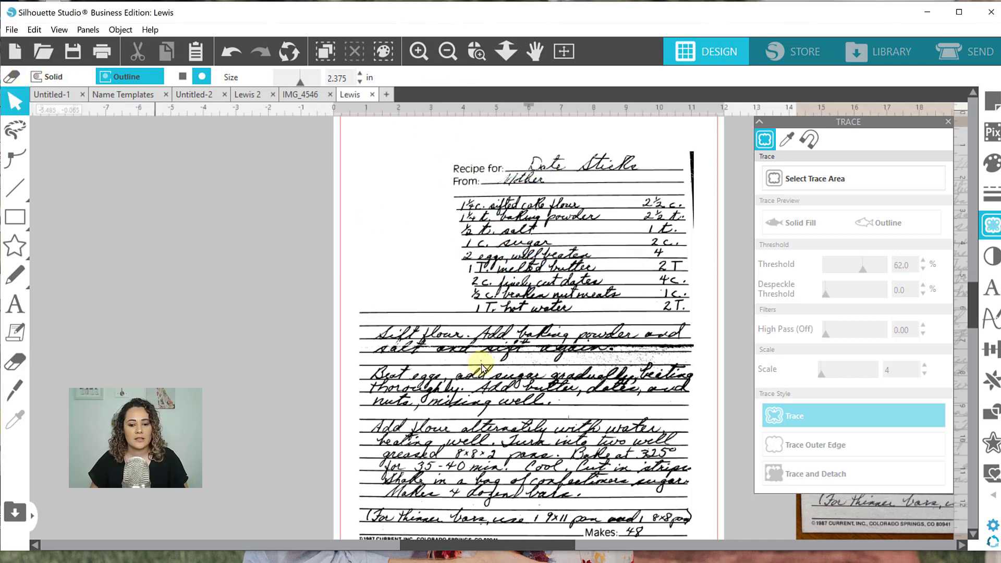
Erase the copyright line at the card's foot and the vertical bar beside the ingredient amounts with a 1.000 in round eraser.
scroll(490, 368, down, 3)
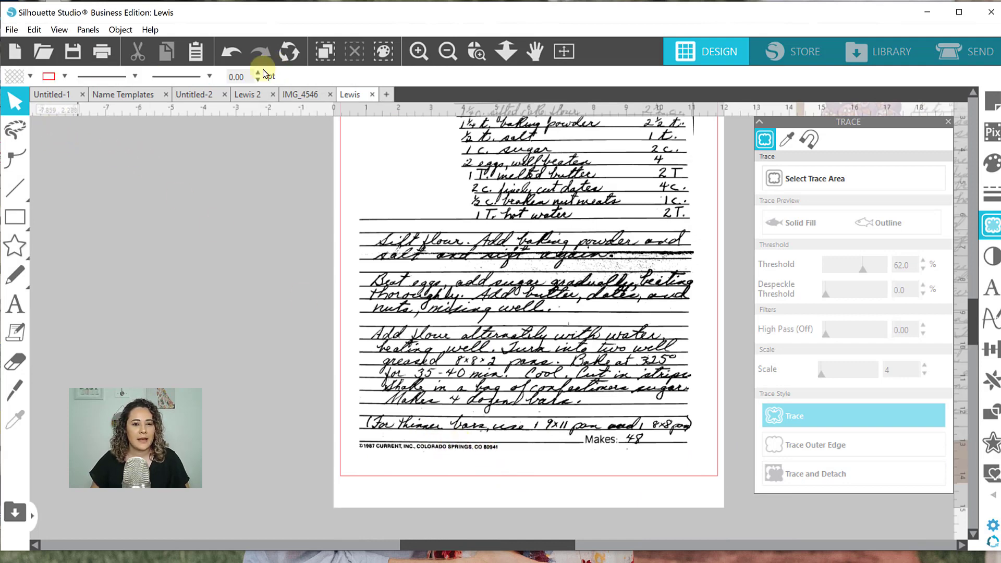
click(14, 361)
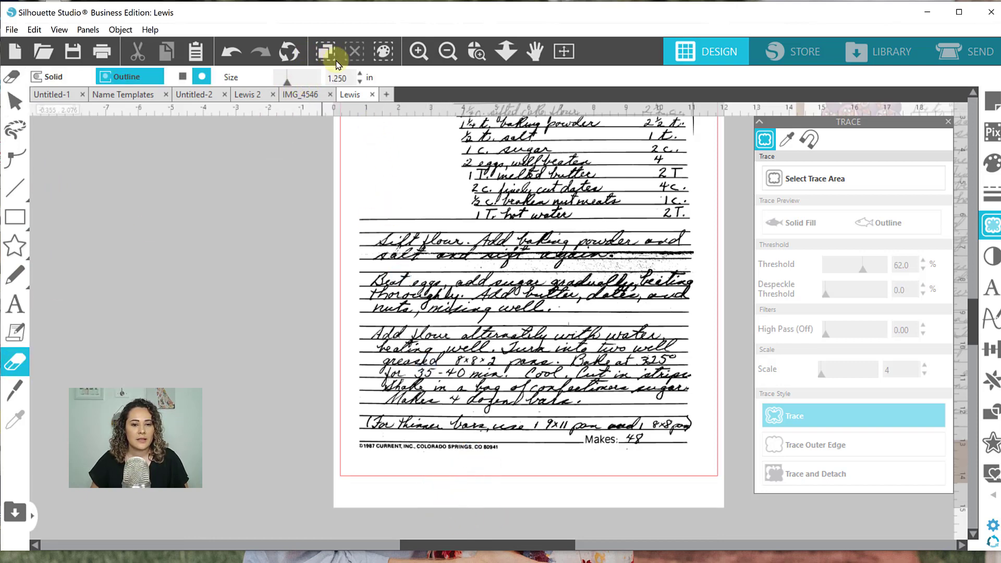
click(475, 57)
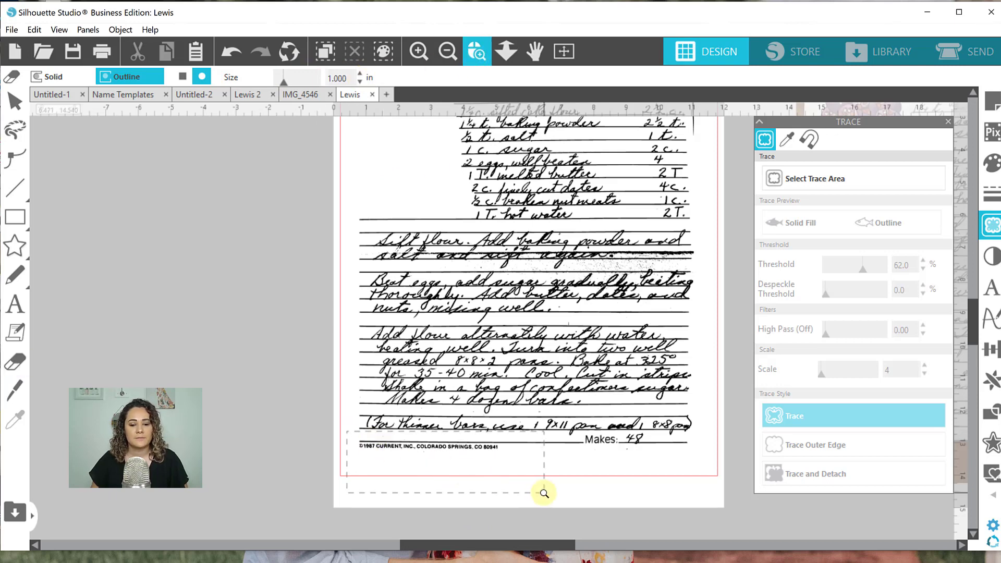
drag(544, 493, 544, 493)
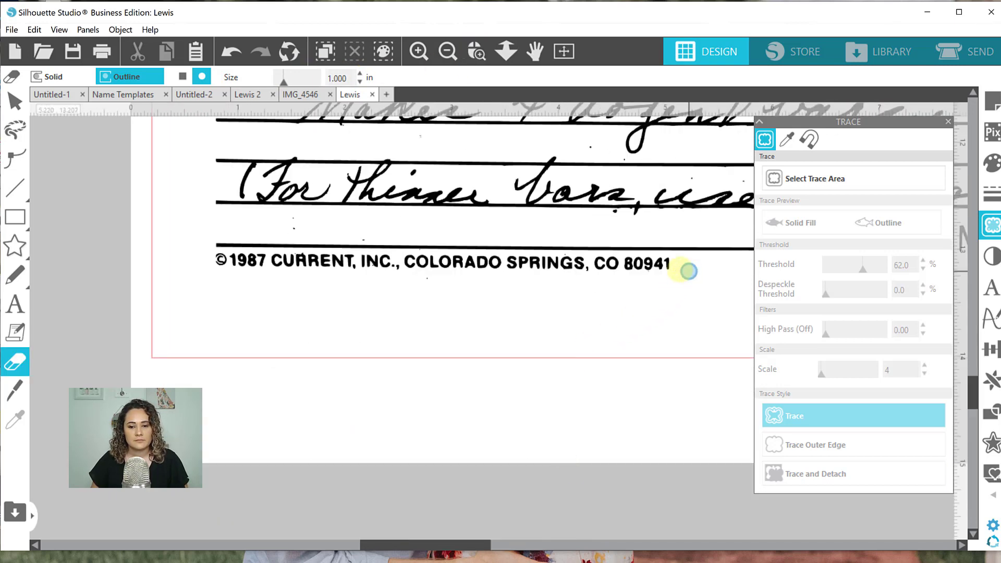
mouse_move(688, 270)
mouse_down()
mouse_move(391, 263)
mouse_move(421, 264)
mouse_move(422, 282)
mouse_move(374, 261)
mouse_move(219, 263)
mouse_move(304, 262)
mouse_up()
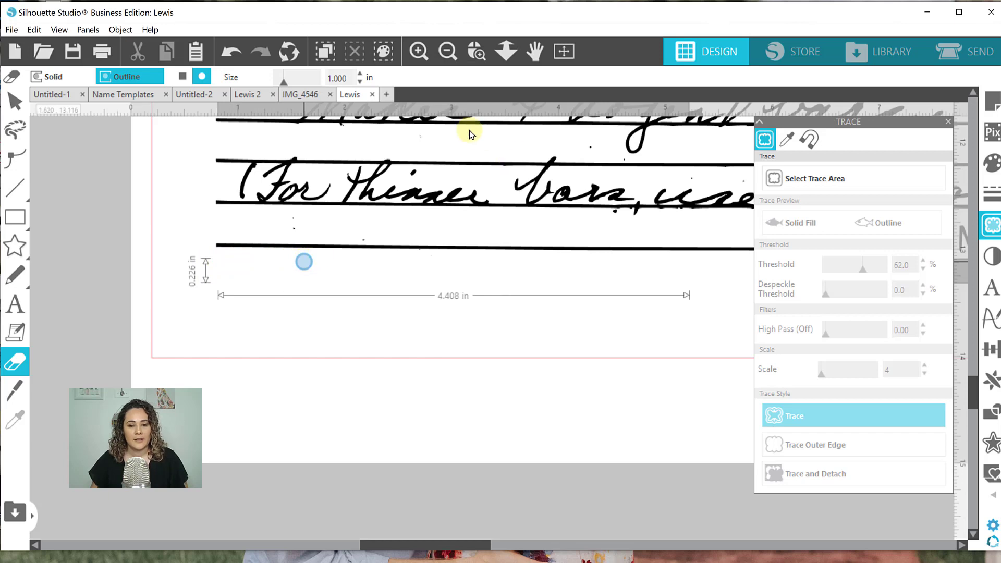
click(565, 51)
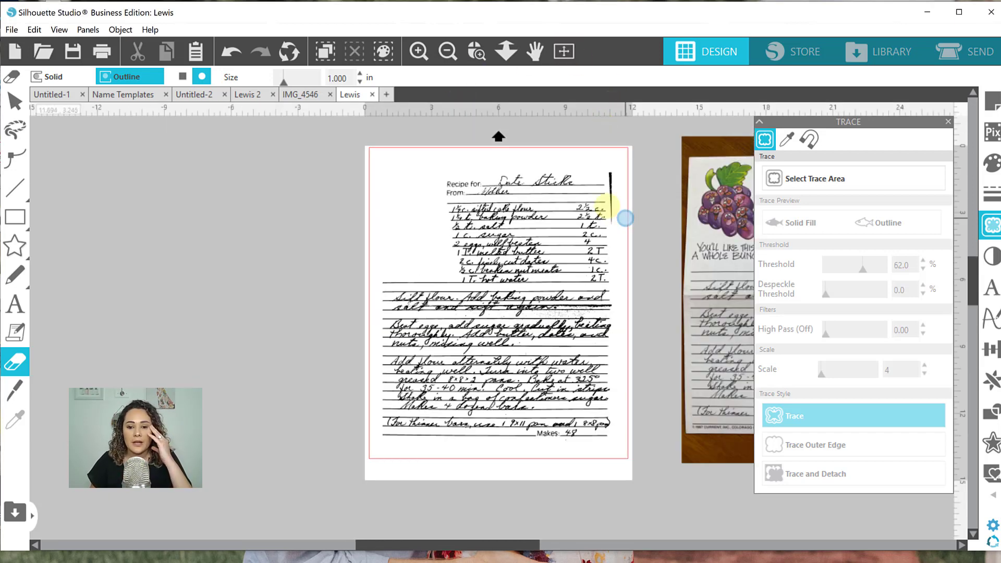
mouse_move(625, 218)
mouse_down()
mouse_move(621, 160)
mouse_move(617, 234)
mouse_up()
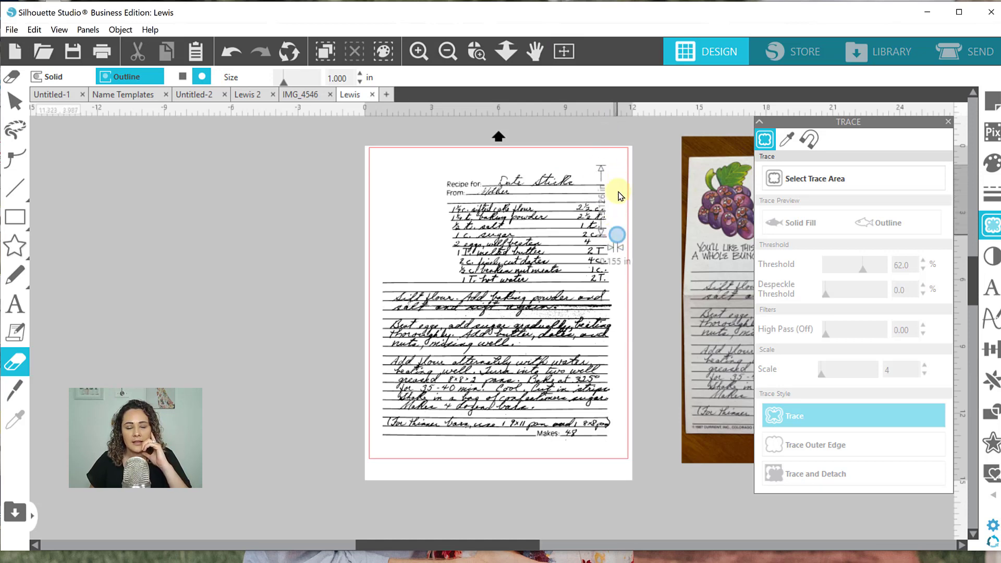
Erase the thick dark crease line to the right of "again" in the first instruction paragraph.
click(476, 51)
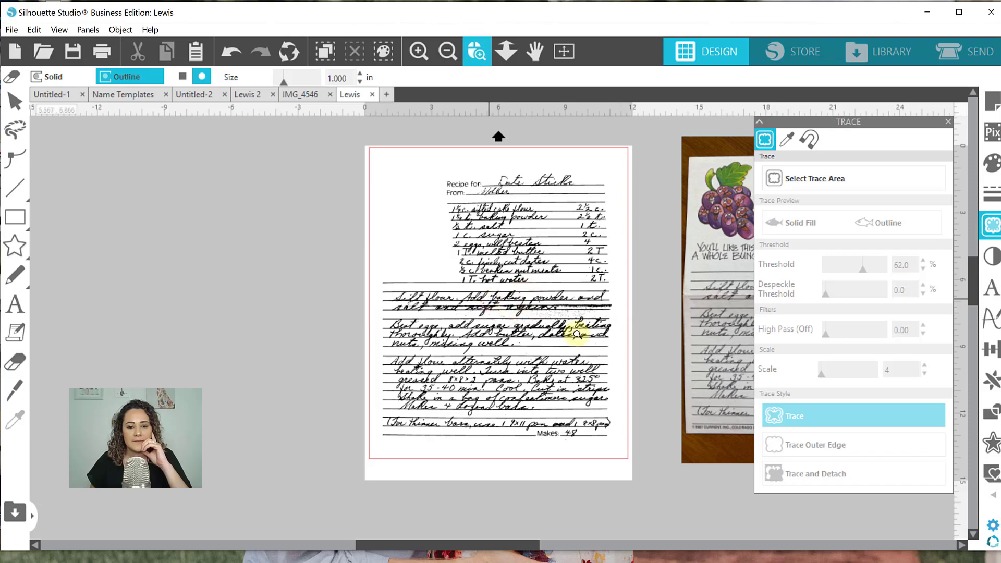
drag(620, 355, 620, 354)
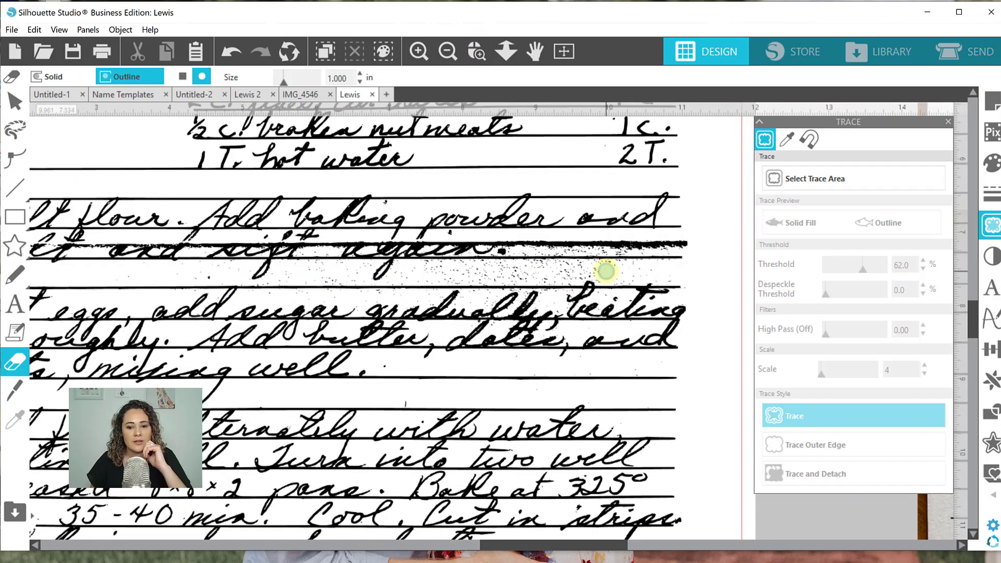
mouse_move(620, 268)
mouse_down()
mouse_move(686, 244)
mouse_move(522, 248)
mouse_move(622, 243)
mouse_up()
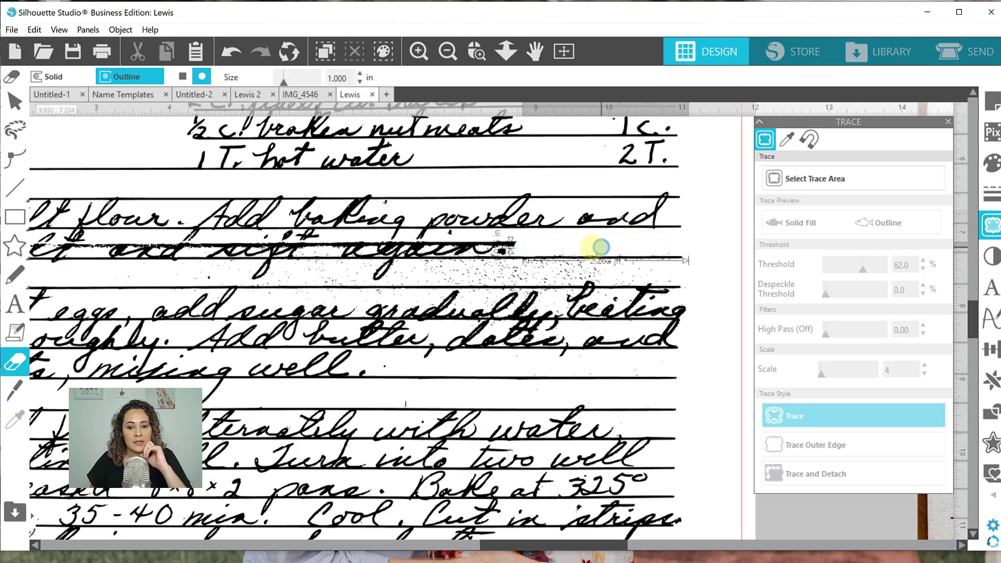
drag(570, 247, 568, 248)
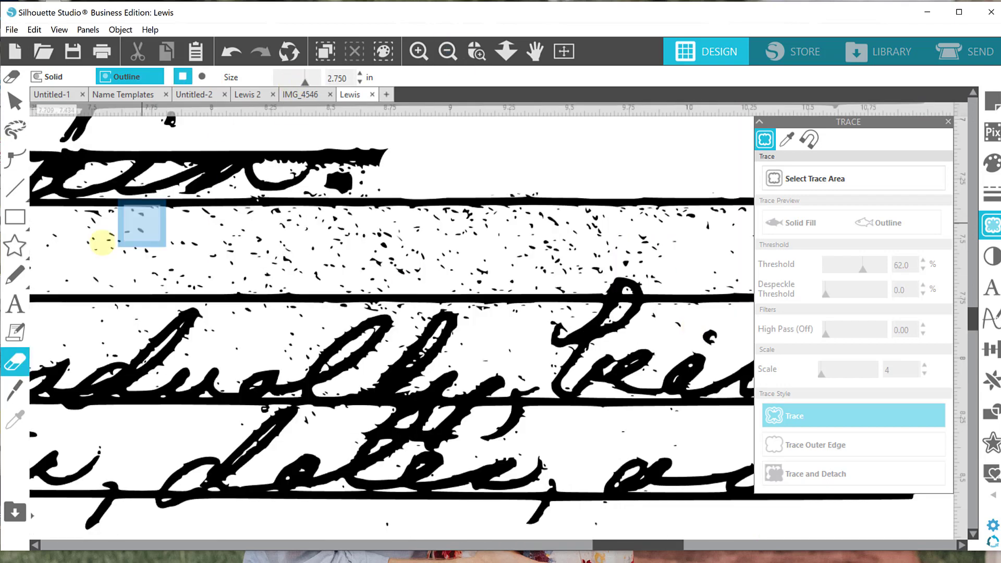
Erase the specks between the ruled lines beneath "salt and sift again" with a 2.750 in eraser.
mouse_move(116, 229)
mouse_down()
mouse_move(515, 254)
mouse_move(703, 228)
mouse_move(170, 232)
mouse_move(176, 265)
mouse_move(513, 269)
mouse_move(137, 241)
mouse_move(468, 231)
mouse_move(93, 272)
mouse_move(399, 269)
mouse_move(672, 248)
mouse_up()
click(202, 77)
scroll(306, 223, right, 5)
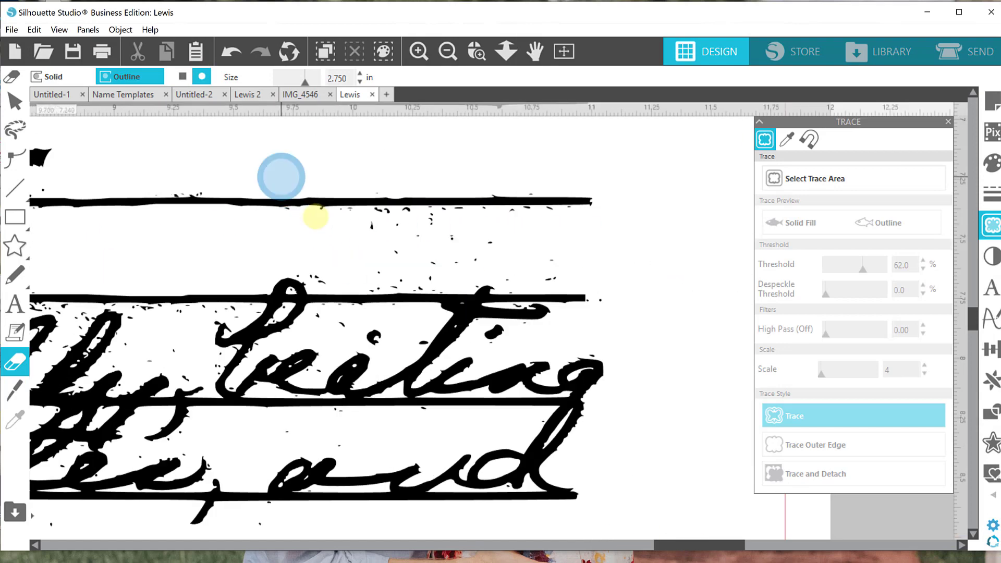
scroll(479, 528, left, 15)
scroll(187, 234, right, 6)
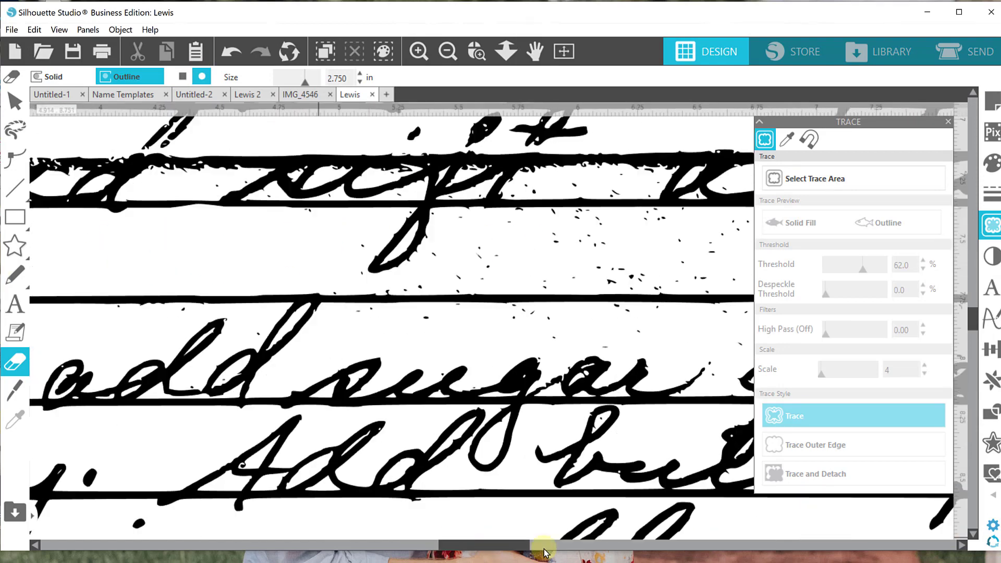
scroll(220, 275, left, 8)
scroll(220, 275, up, 2)
scroll(220, 275, left, 5)
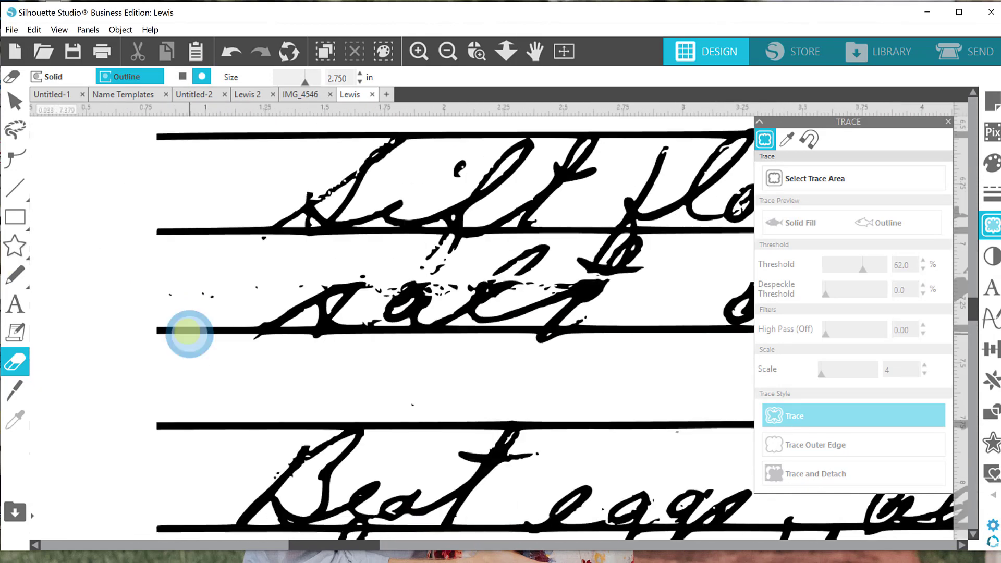
Erase the remaining crease marks around "salt and sift again", reducing the round eraser from 1.875 to 1.500 and 1.000 in.
drag(461, 283, 453, 290)
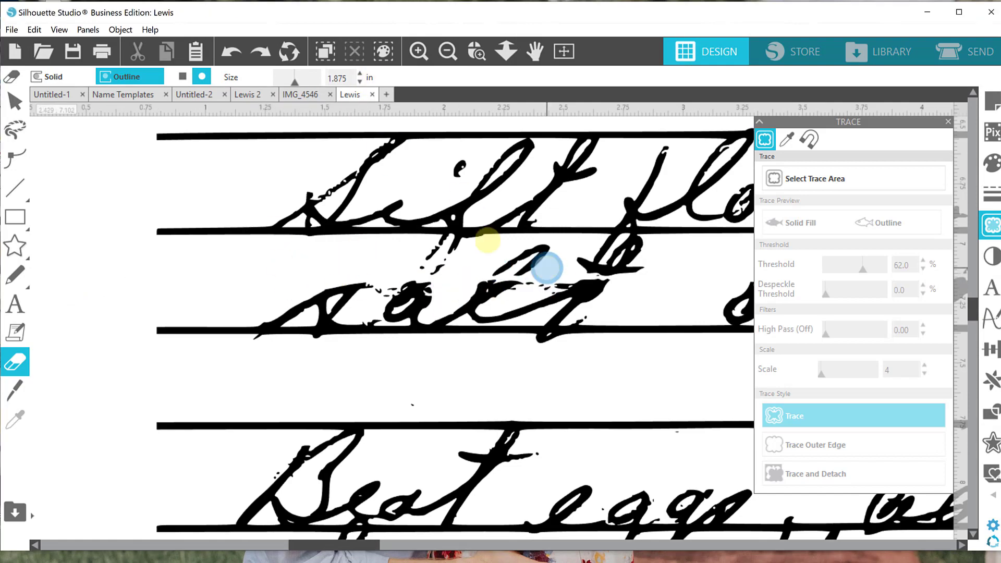
drag(343, 544, 496, 544)
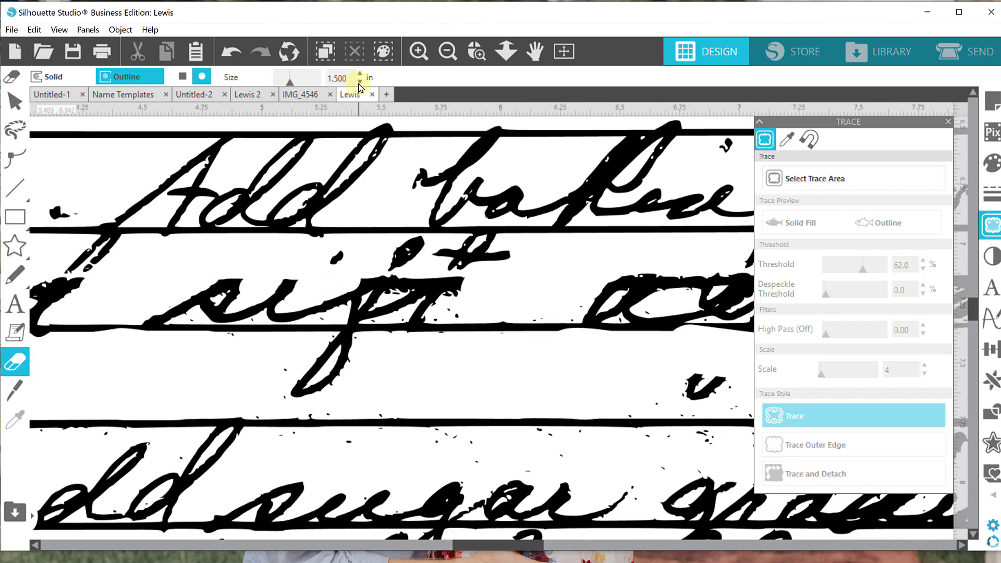
click(564, 50)
scroll(518, 306, up, 3)
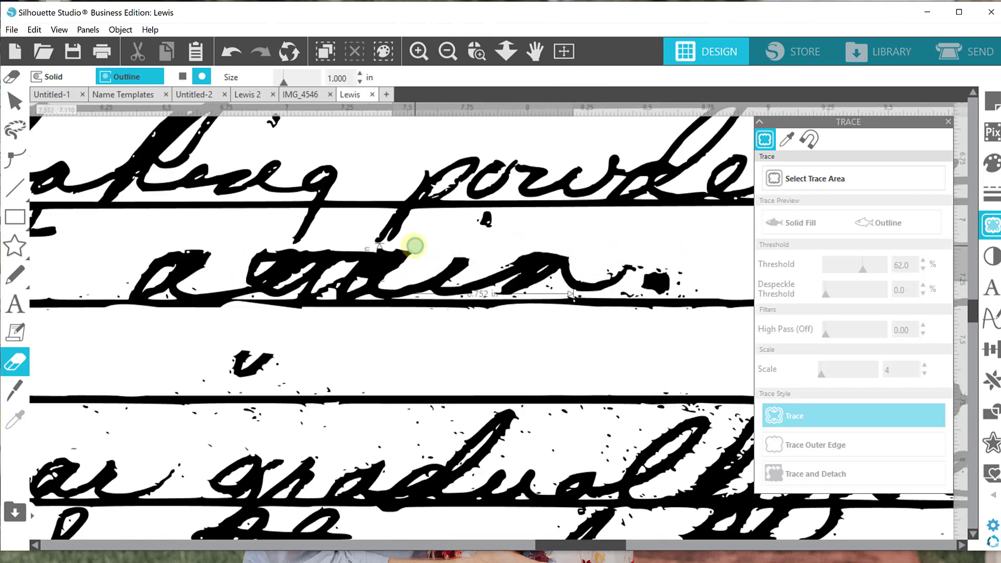
Extend the severed tail of the g in "again" up to the ruled line by moving its points, and weld it to the writing.
click(14, 159)
click(476, 52)
drag(230, 291, 316, 394)
drag(494, 368, 588, 208)
drag(421, 366, 563, 202)
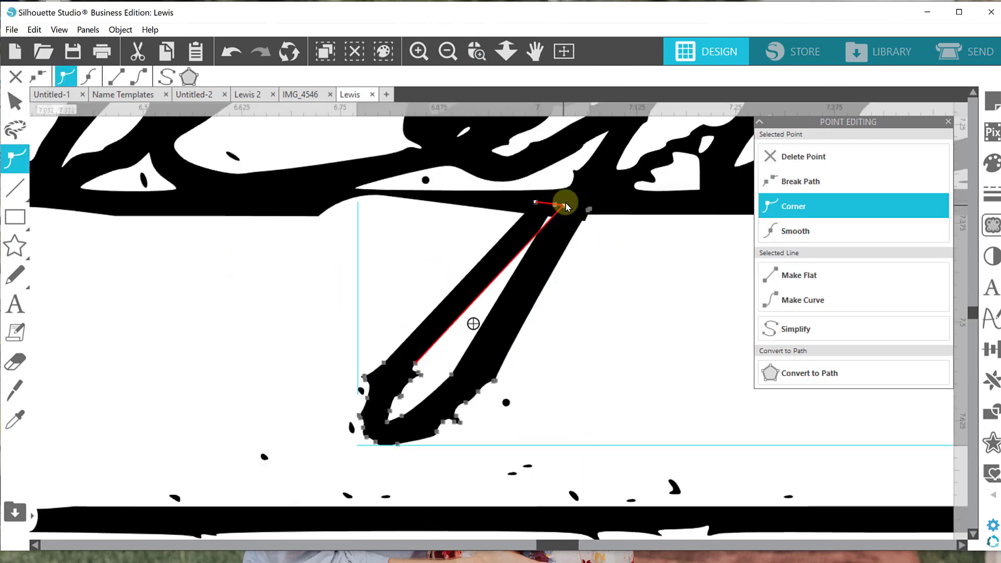
click(15, 101)
click(820, 76)
Delete the rough points along the tail of the g in "again" and smooth the points of its inner loop.
double_click(428, 381)
click(419, 374)
click(824, 157)
click(365, 377)
click(824, 157)
click(451, 374)
click(835, 231)
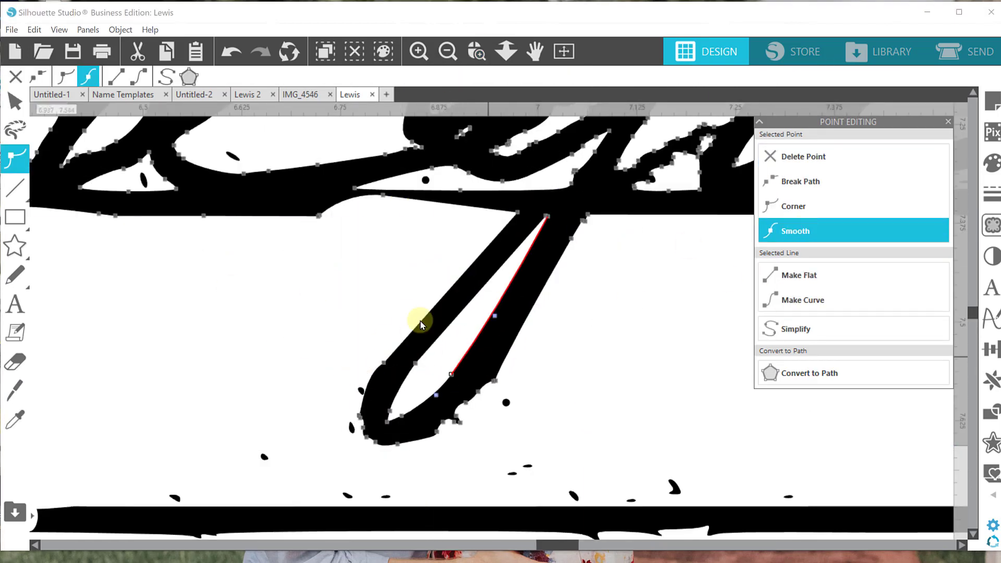
click(387, 422)
click(836, 232)
Select the stray specks scattered around the recipe's handwriting and delete them.
click(563, 51)
scroll(438, 230, up, 3)
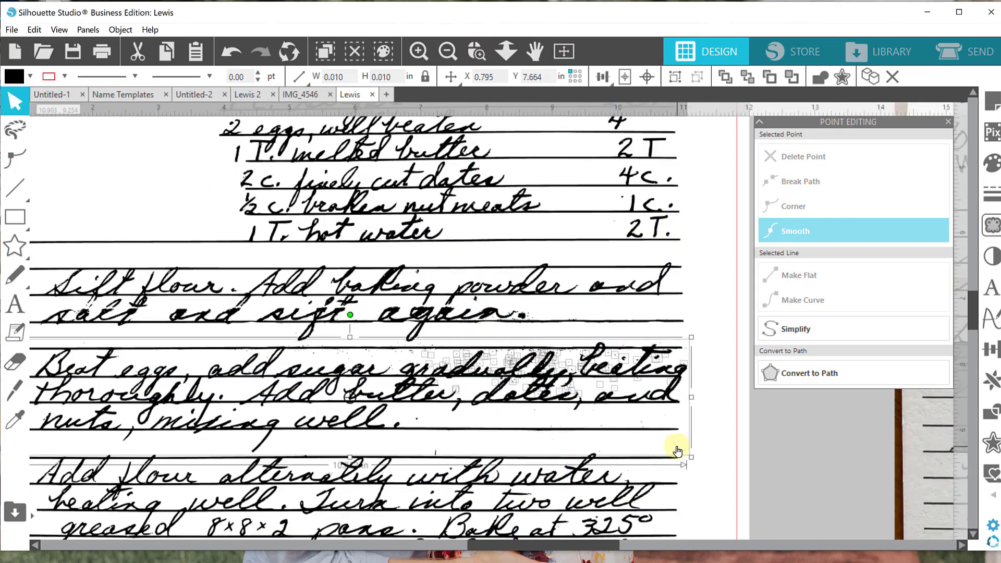
scroll(239, 179, down, 1)
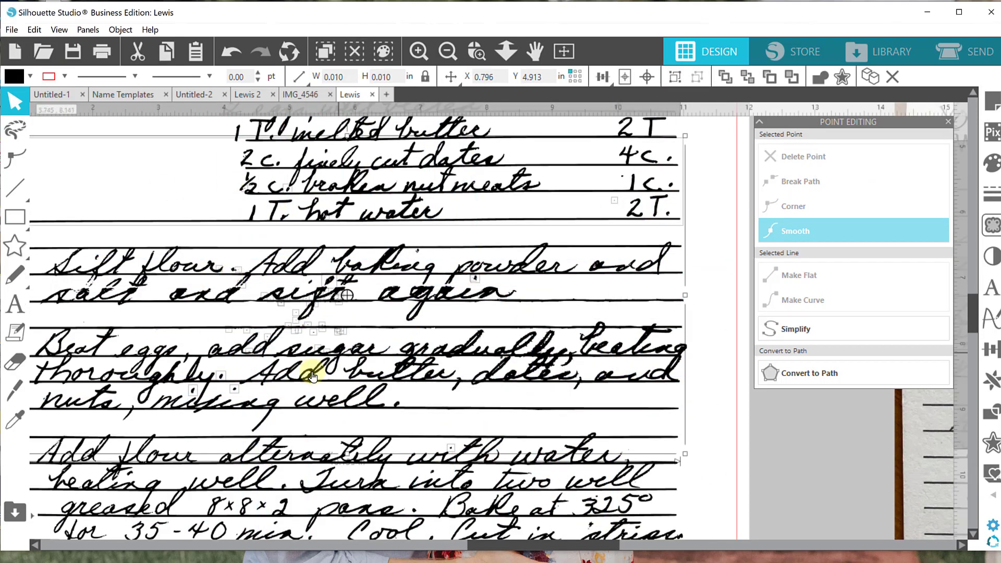
scroll(313, 377, down, 1)
key(Delete)
scroll(631, 403, up, 2)
scroll(708, 295, down, 3)
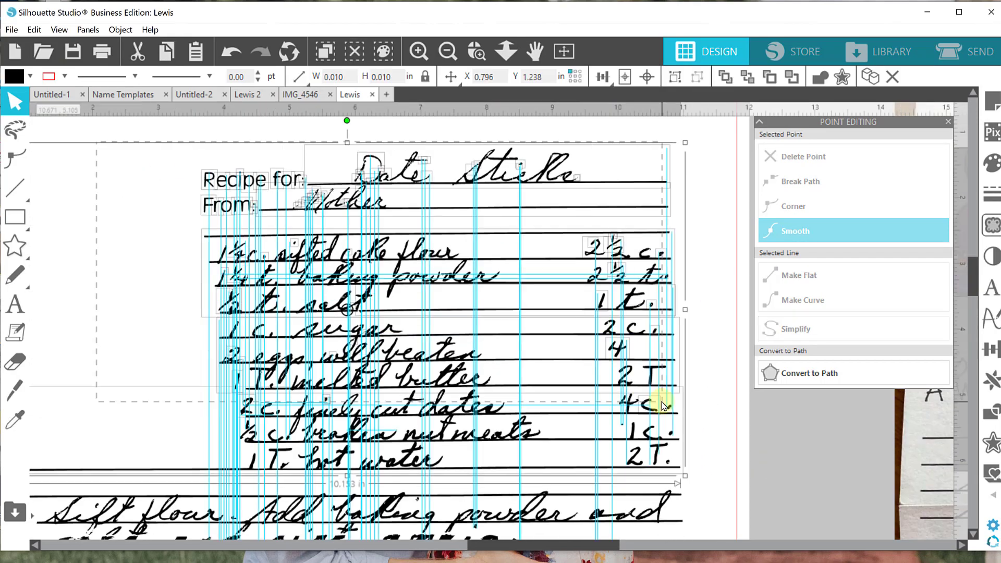
scroll(662, 402, down, 5)
scroll(447, 319, up, 5)
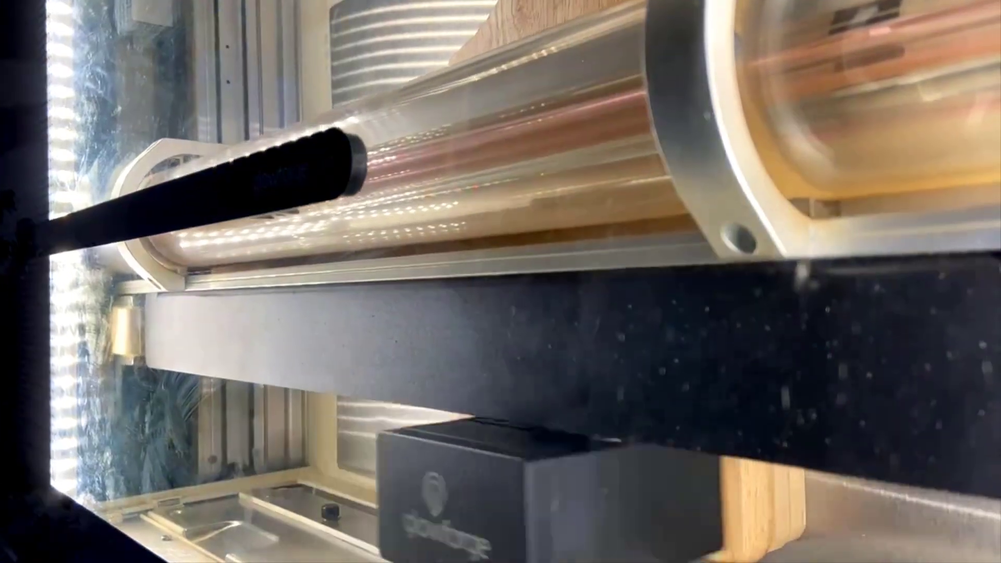